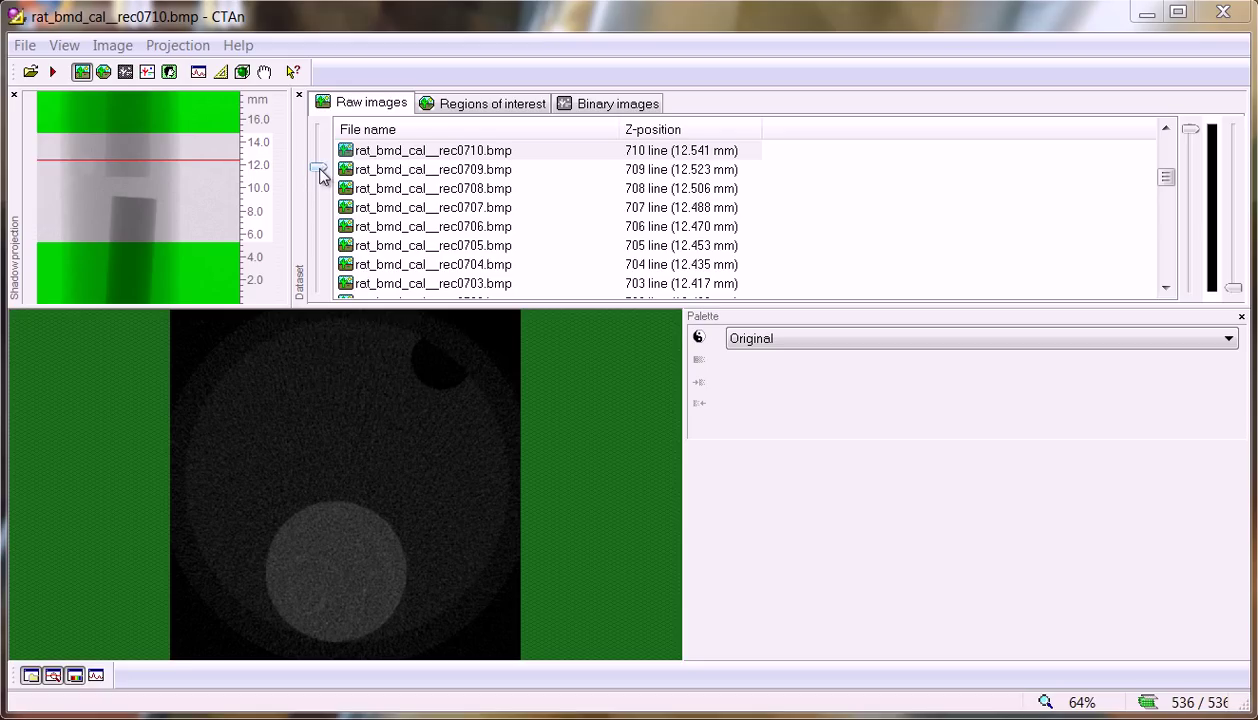
- Display slice rec0434 through the lower phantom rod and invert the image palette
drag(320, 175, 333, 255)
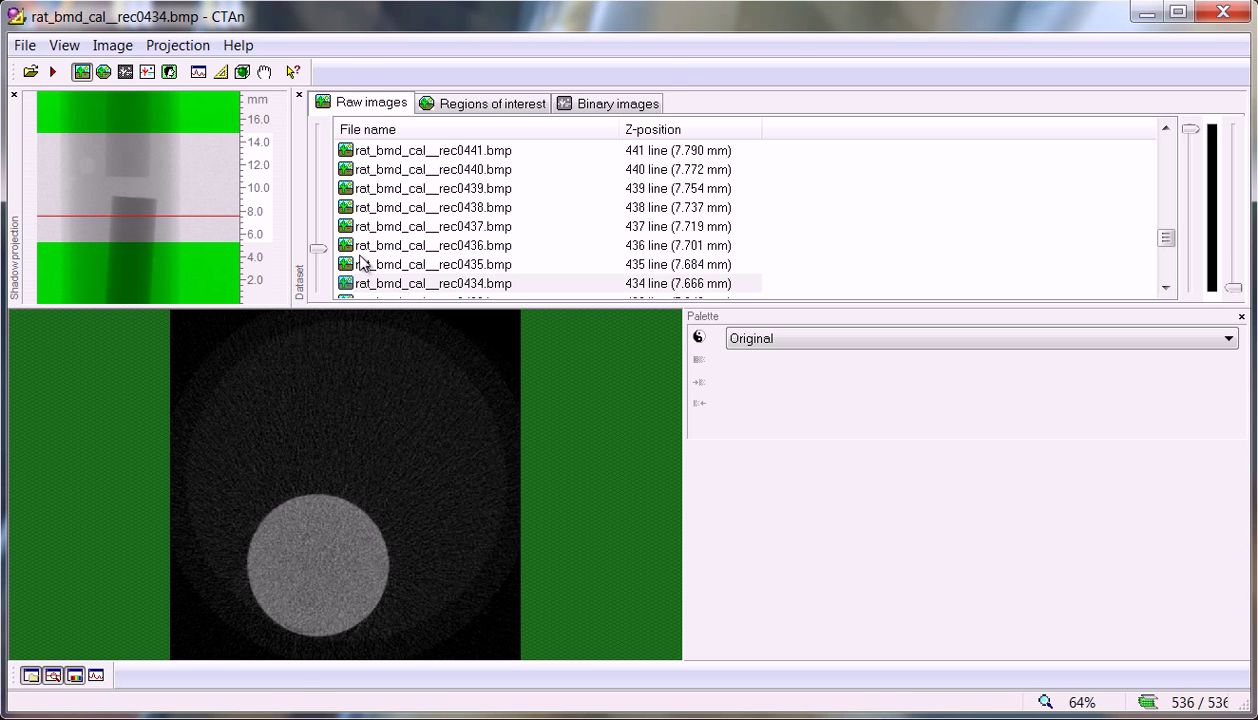
click(699, 337)
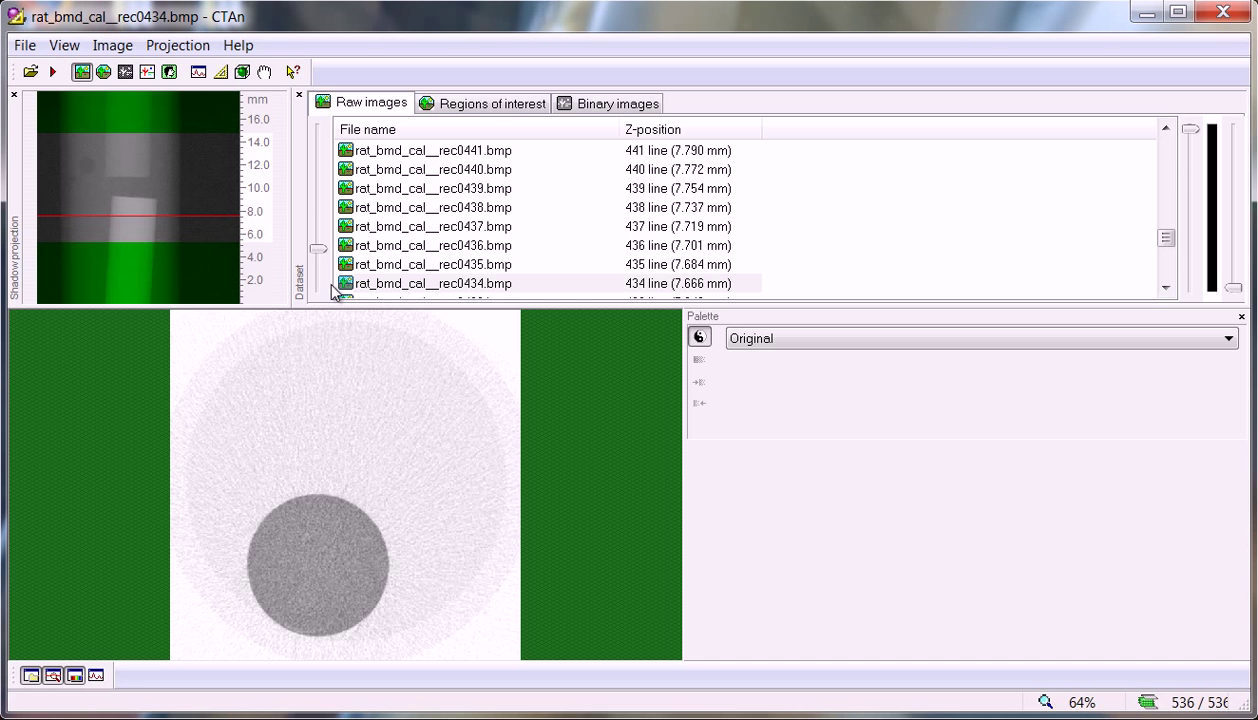
- Draw a round region of interest about 2.9 mm across inside the phantom rod on slice rec0422
mouse_move(317, 248)
mouse_down()
mouse_move(322, 156)
mouse_move(318, 252)
mouse_up()
click(505, 103)
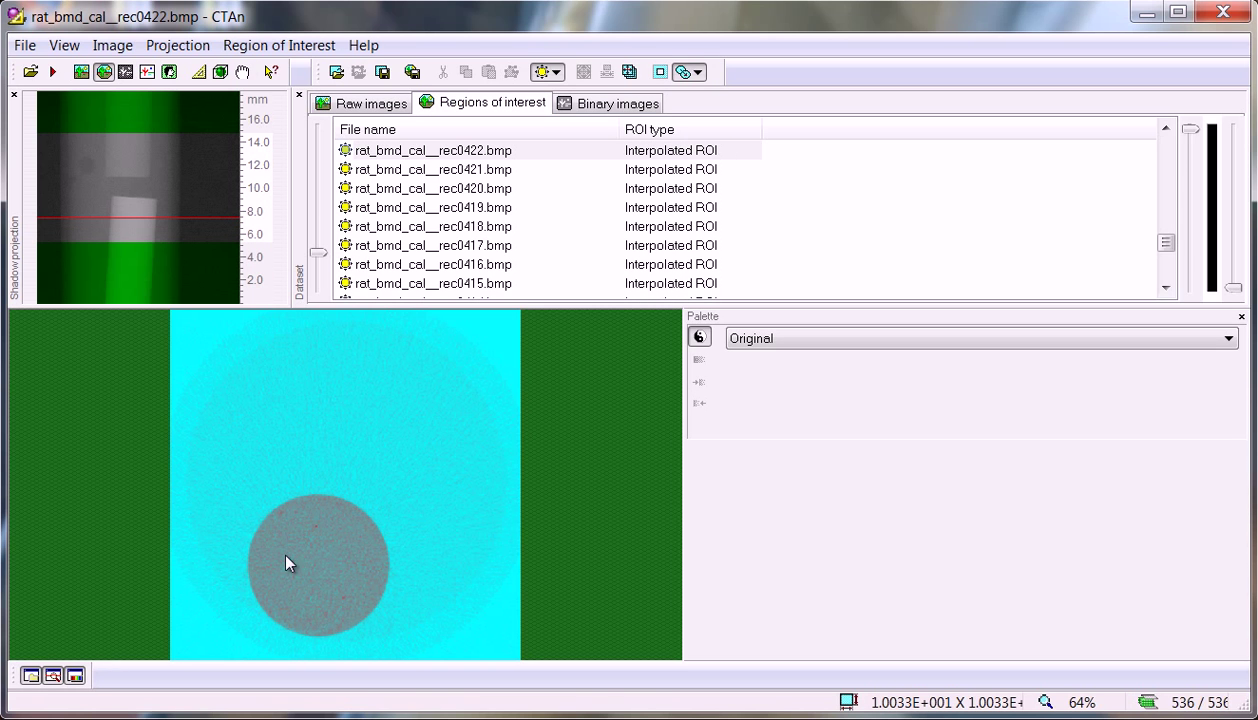
click(349, 555)
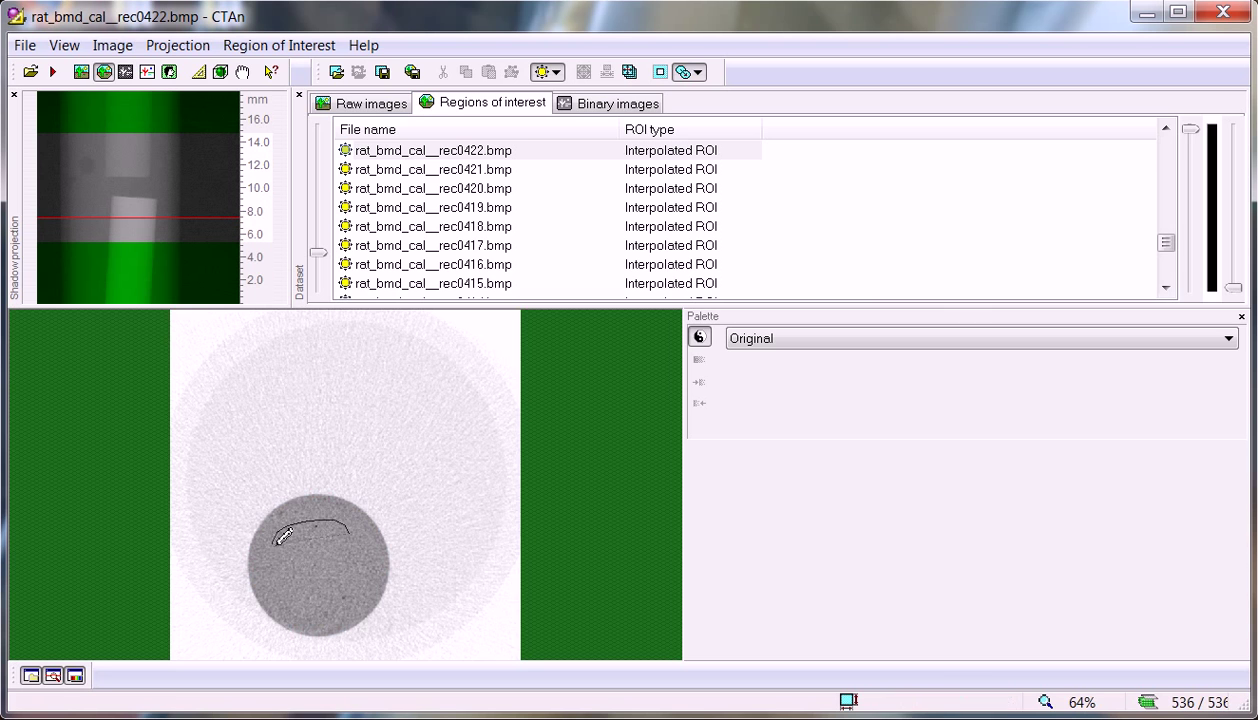
click(556, 73)
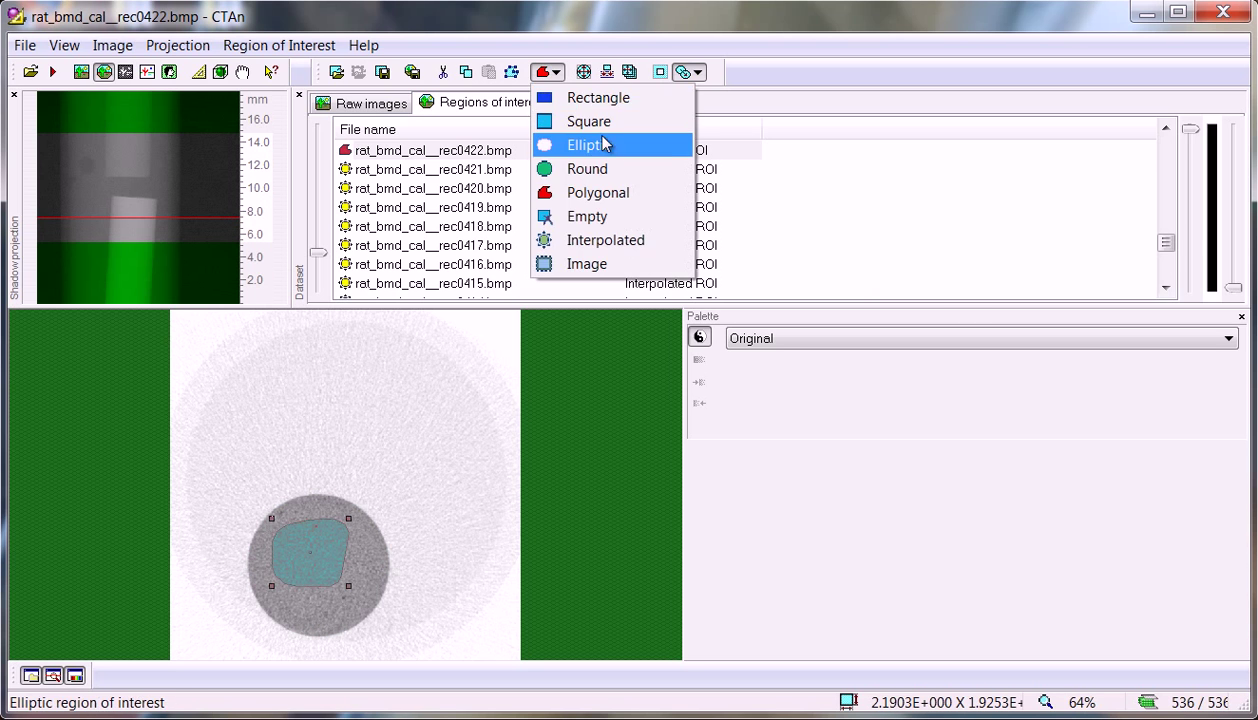
click(600, 168)
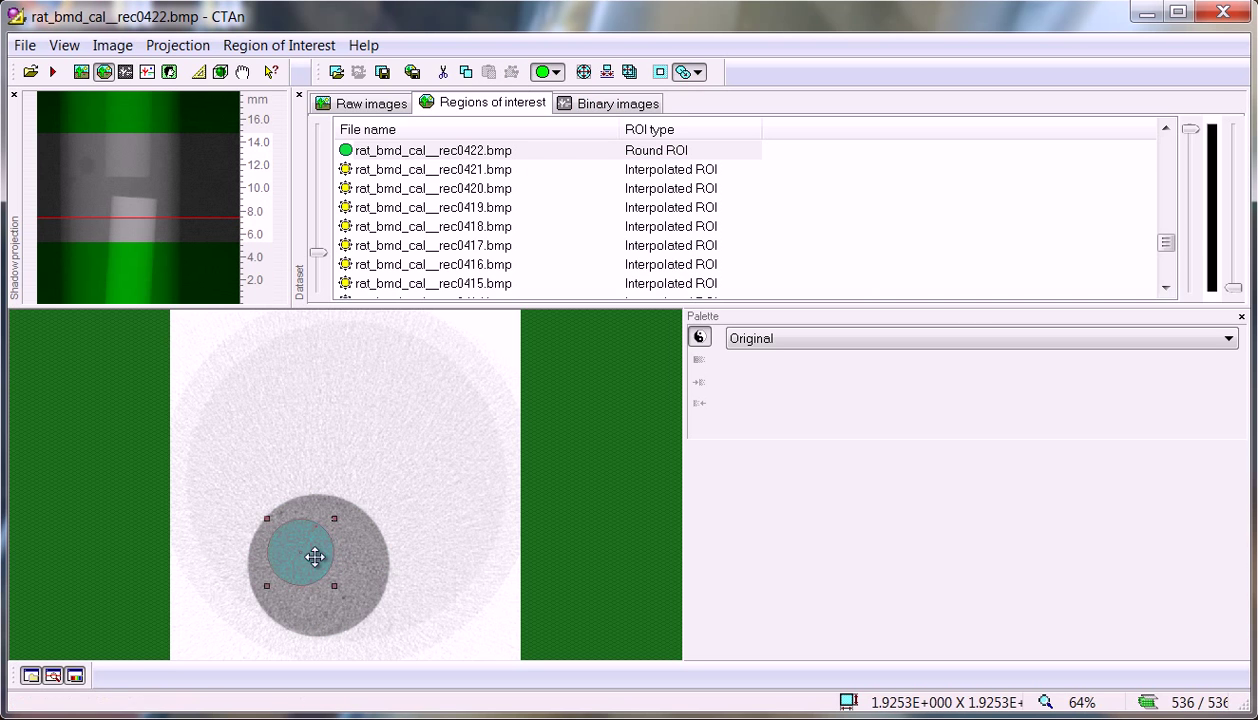
mouse_move(339, 586)
mouse_down()
mouse_move(367, 621)
mouse_move(335, 594)
mouse_up()
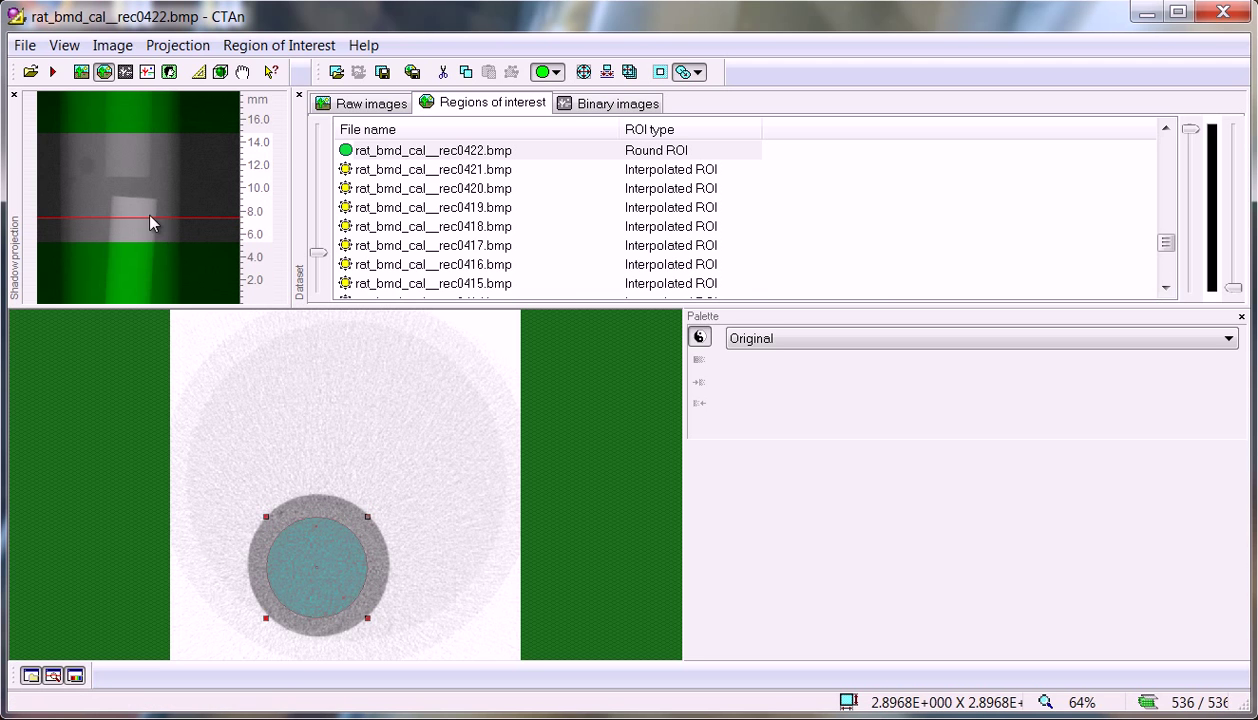
- Set slice rec0469, near the upper end of the lower phantom rod, as the top of the selection
click(147, 206)
right_click(402, 208)
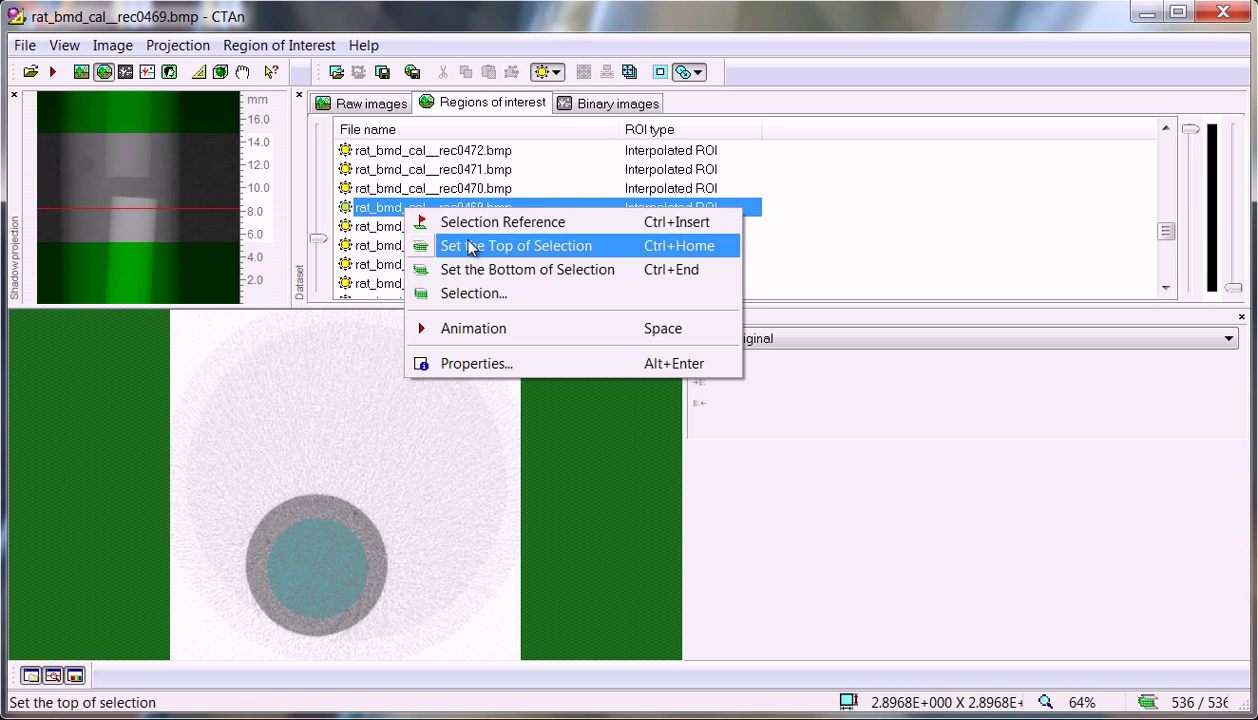
click(470, 247)
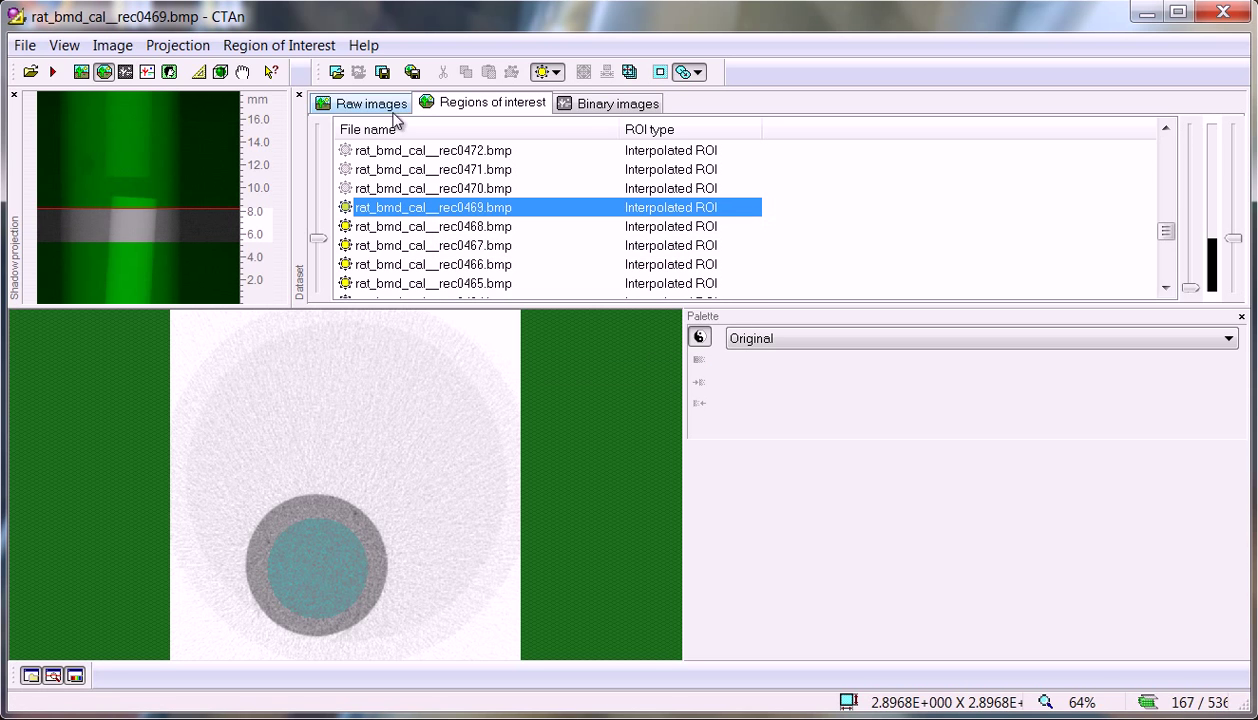
- Load the regions of interest from rat_bmd_cal__250.roi and display slice rec0767 within the loaded selection
click(336, 73)
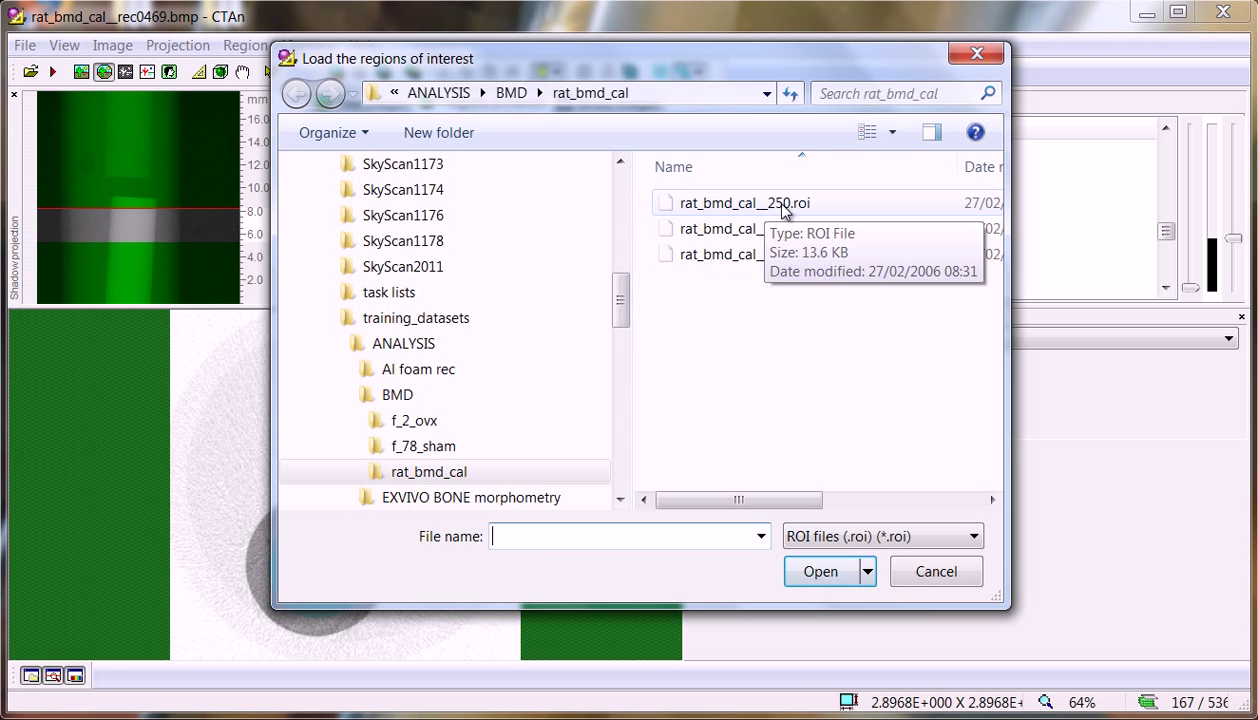
double_click(785, 205)
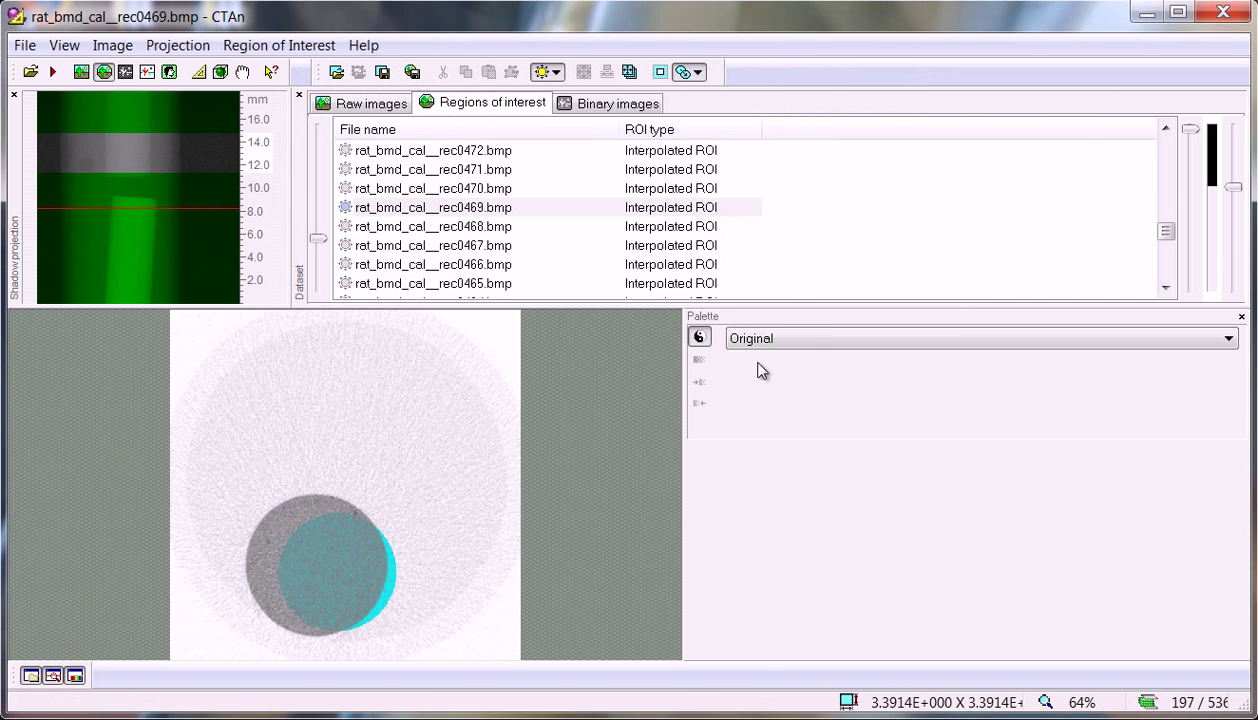
click(154, 147)
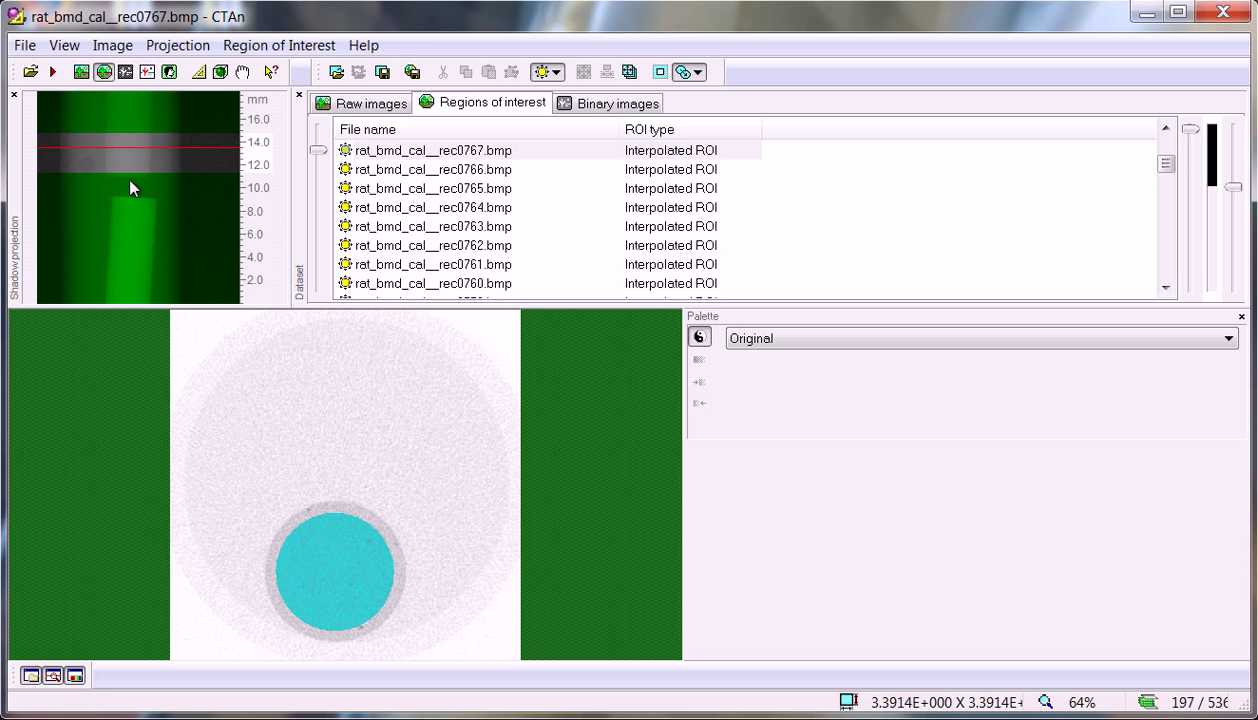
- Examine how the loaded round region fits inside the upper phantom rod on slices from rec0764 down to rec0620
click(400, 211)
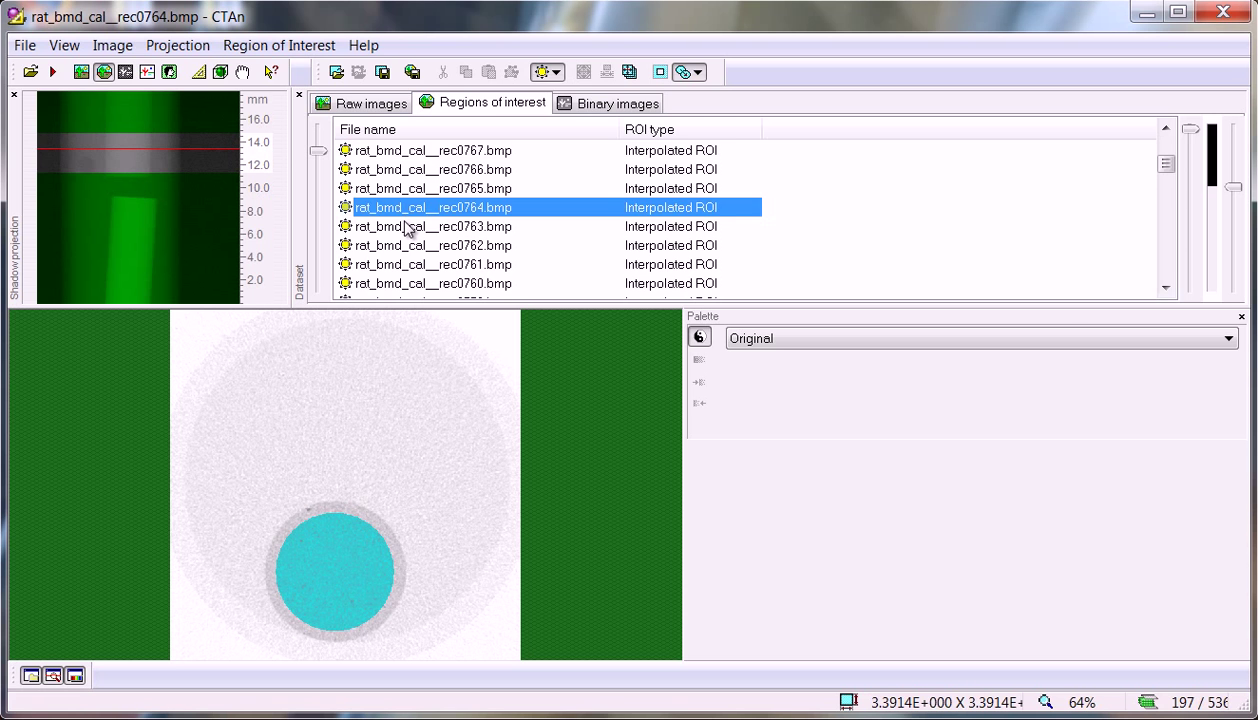
scroll(410, 228, down, 2)
scroll(408, 229, down, 2)
click(408, 228)
scroll(405, 228, down, 3)
click(405, 226)
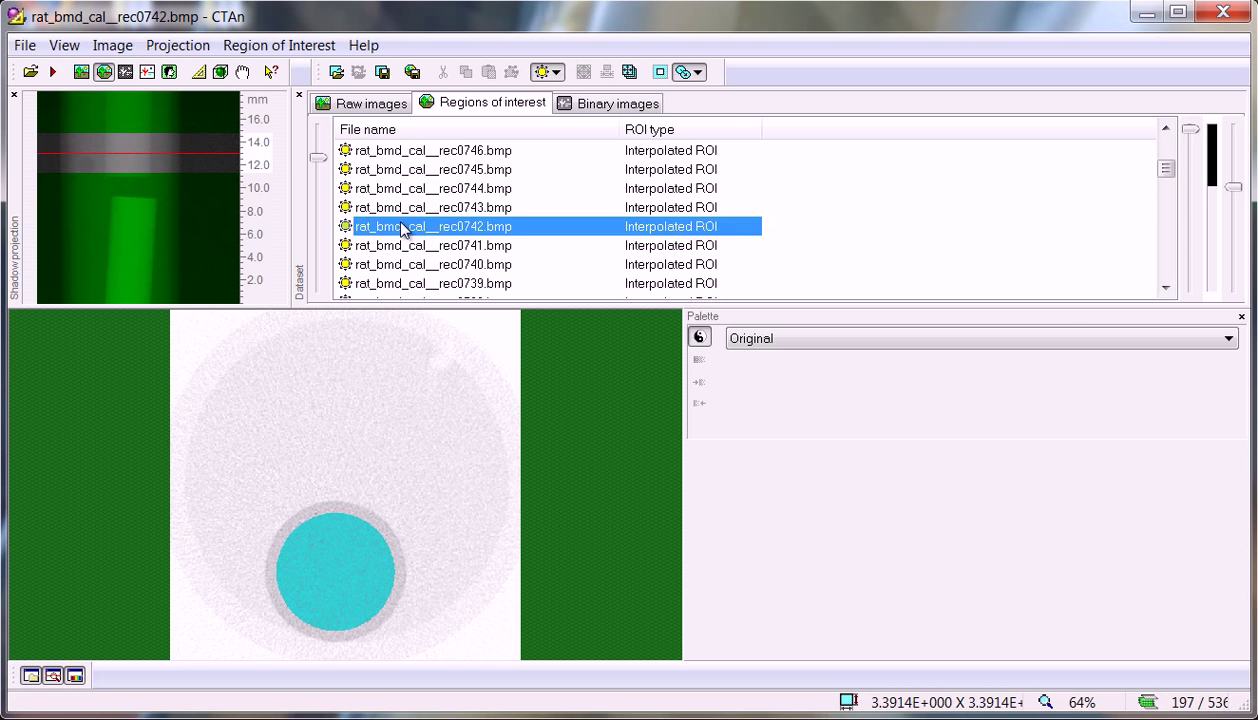
scroll(405, 228, down, 3)
click(405, 226)
scroll(405, 228, down, 4)
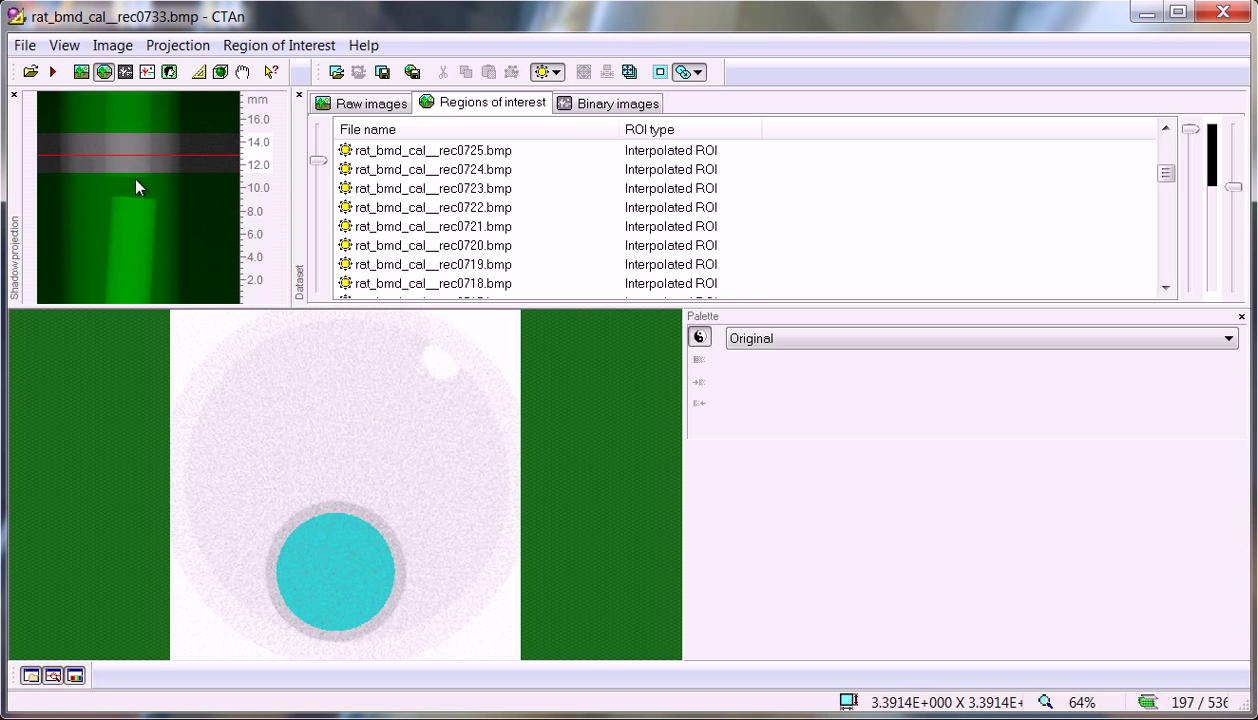
click(182, 185)
click(450, 226)
scroll(413, 258, down, 1)
click(415, 264)
scroll(417, 266, down, 2)
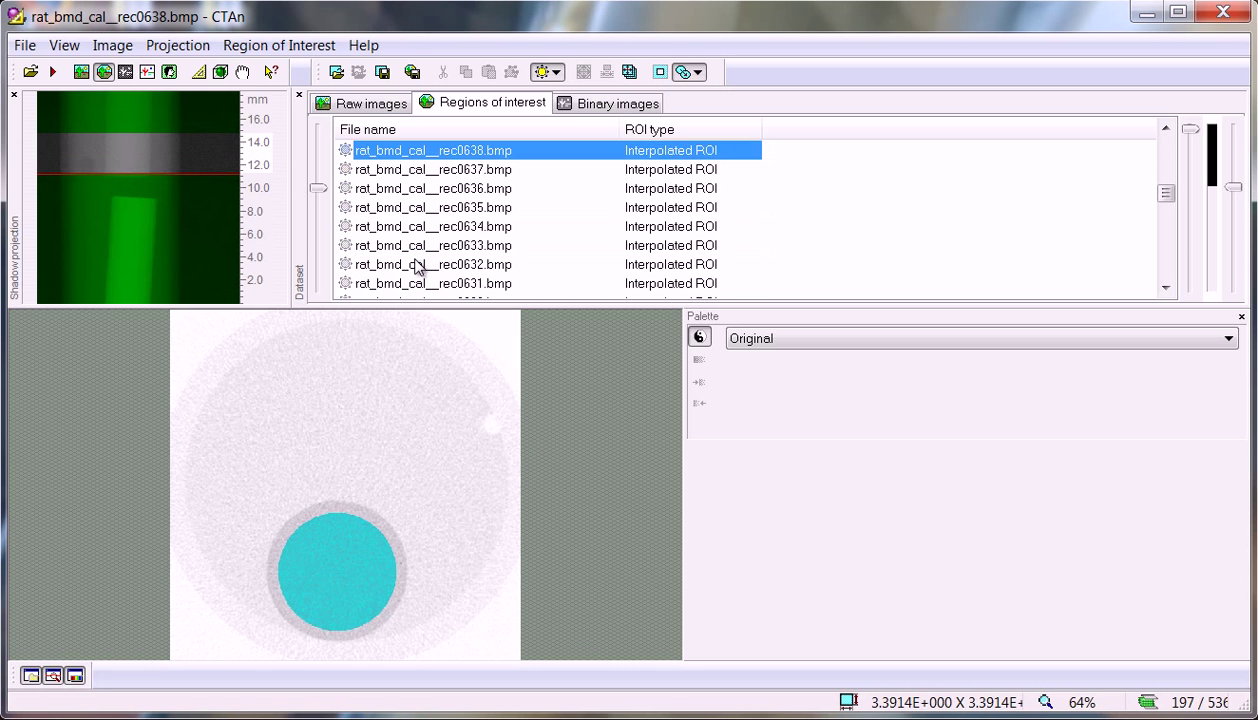
click(415, 264)
scroll(405, 270, down, 2)
click(405, 266)
scroll(405, 270, down, 2)
click(407, 266)
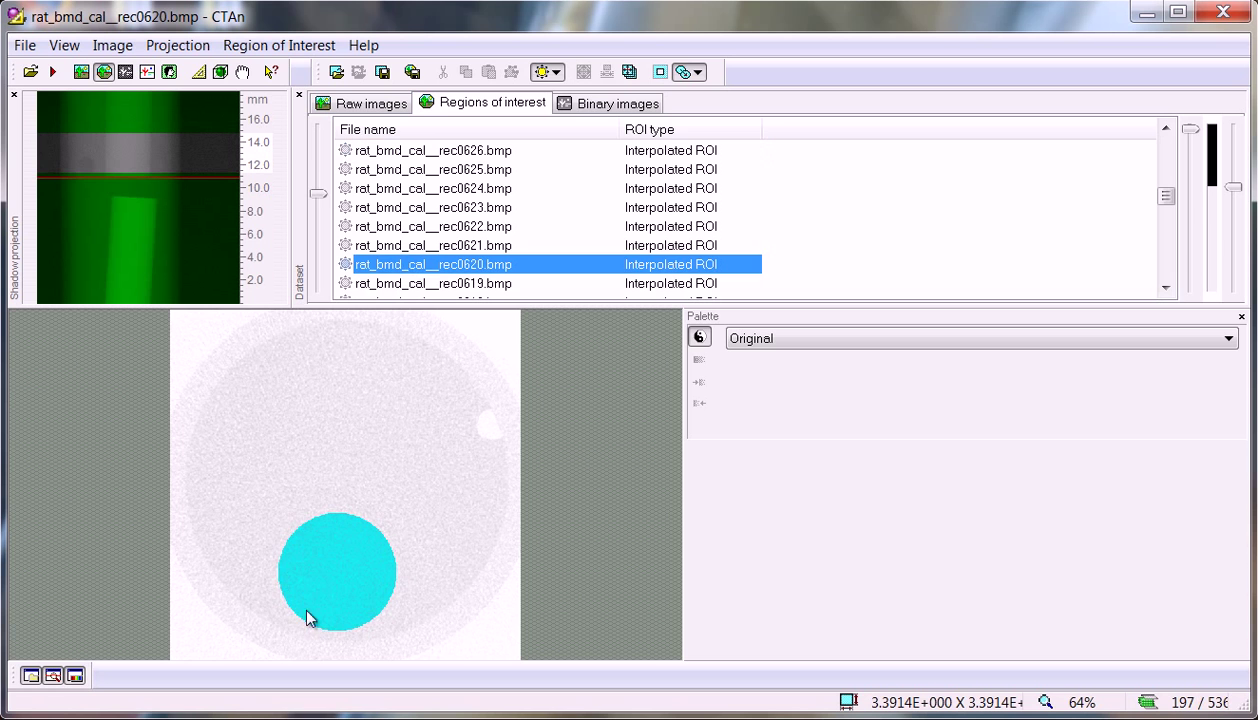
click(408, 228)
- Show slice rec0692 as a binary image and set the lower grayscale threshold to 40
click(137, 162)
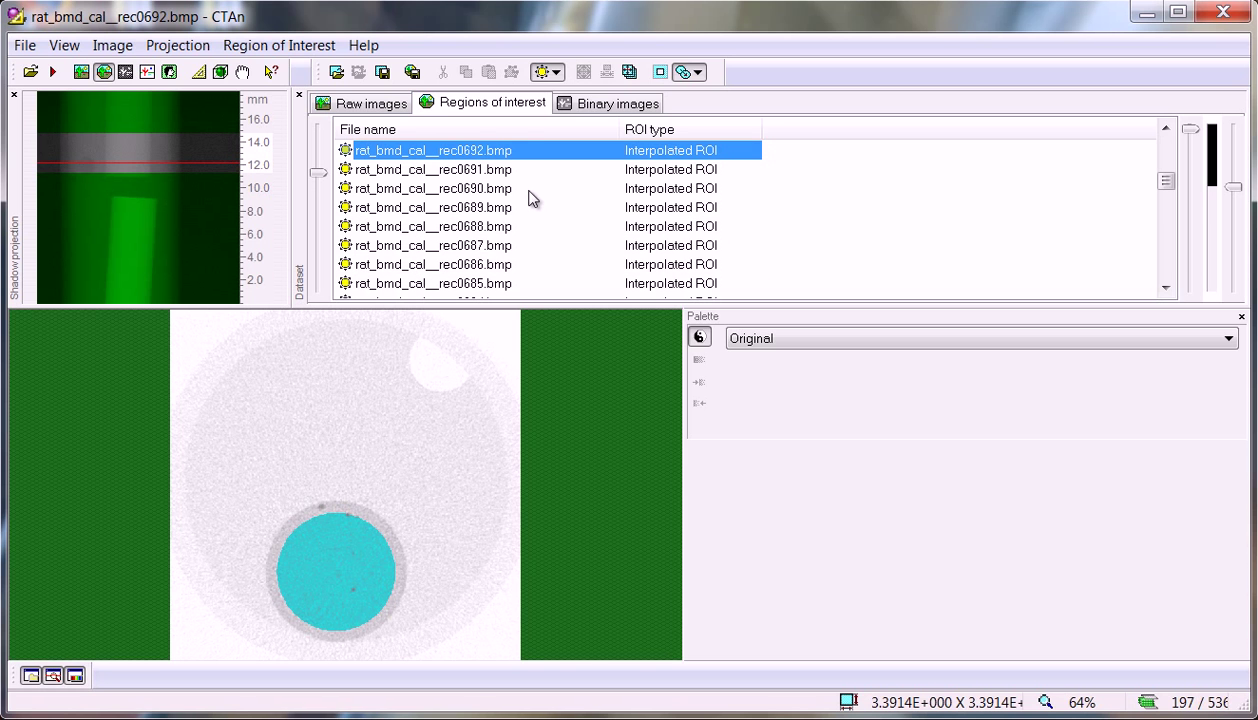
click(600, 105)
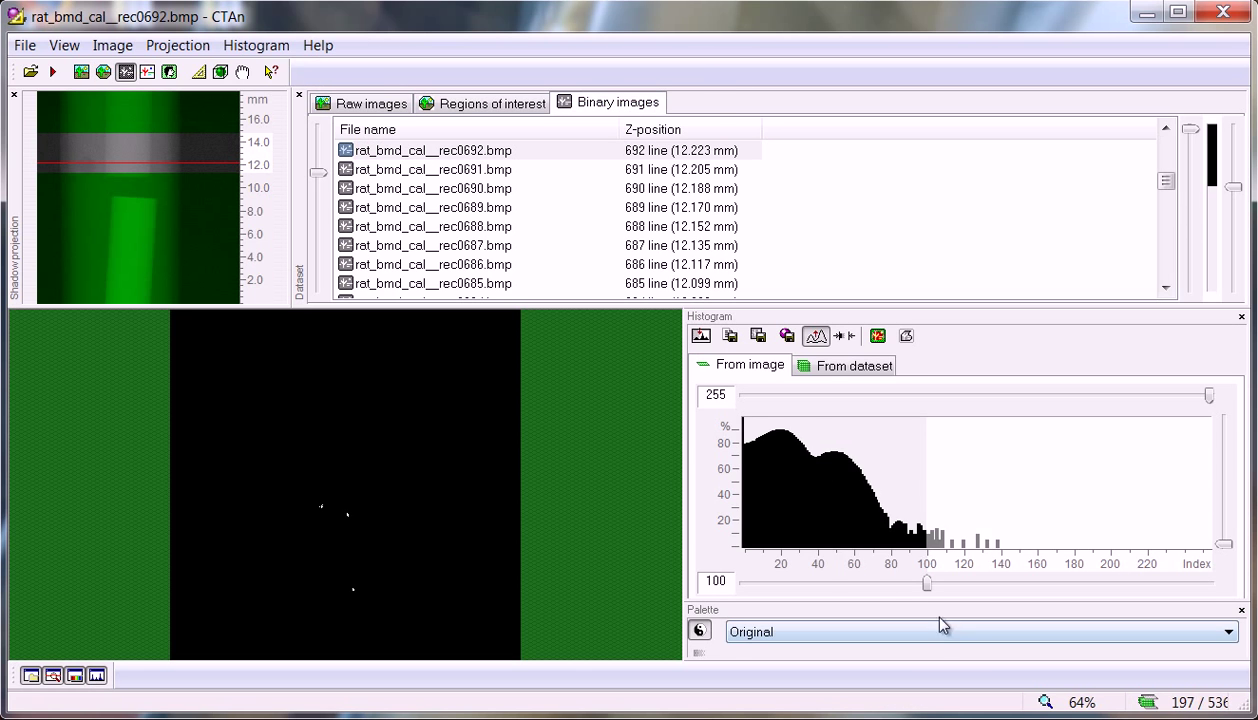
drag(927, 588, 818, 582)
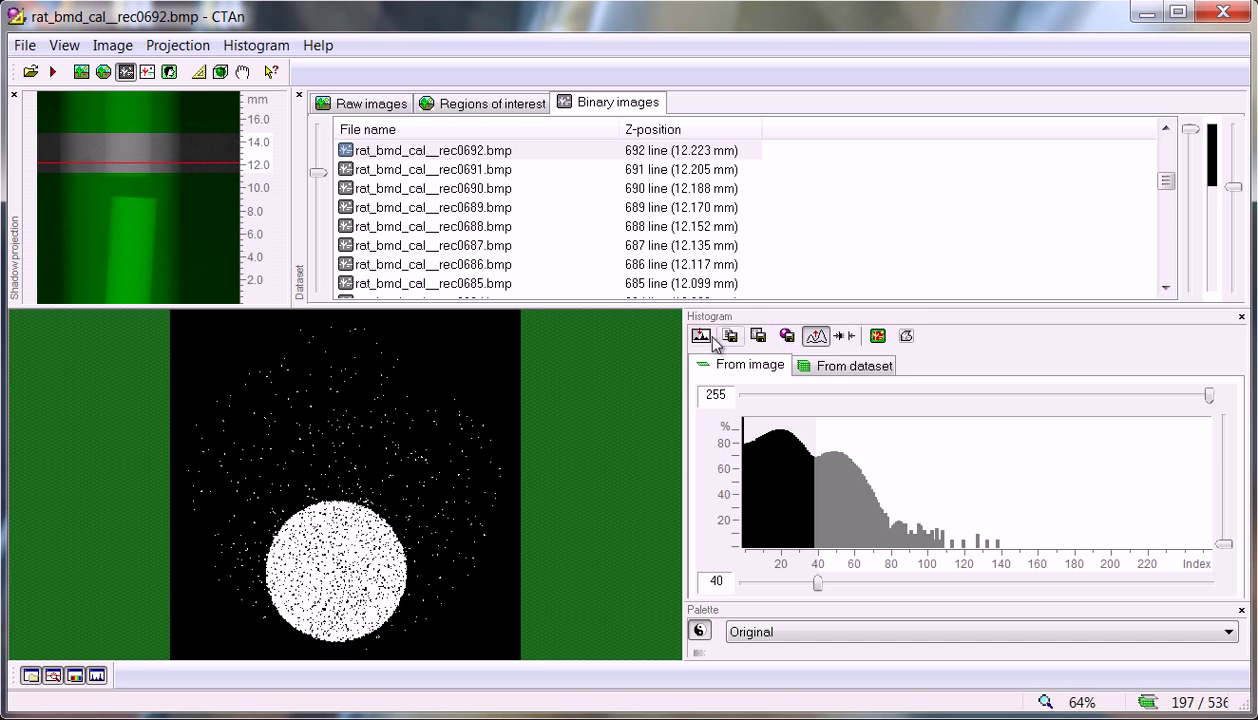
- Restrict the single-image histogram to the region of interest, switching the restriction off and on to compare with the whole image
click(907, 337)
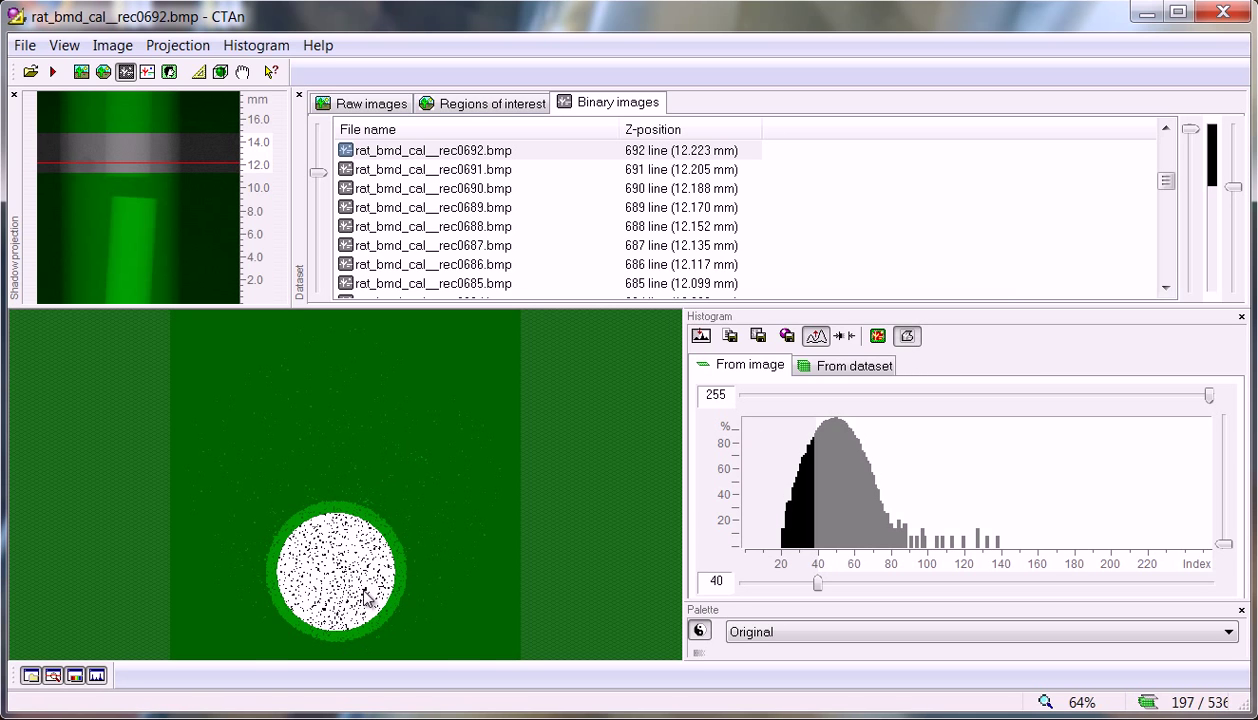
click(908, 338)
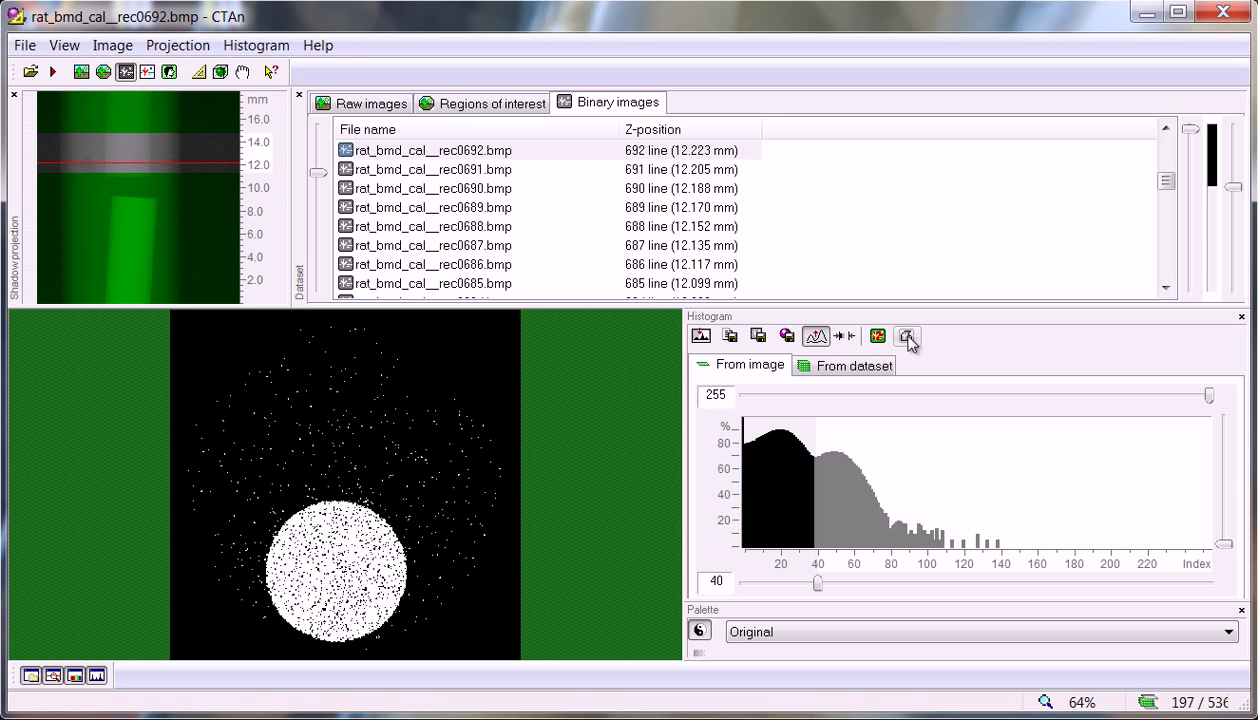
click(908, 338)
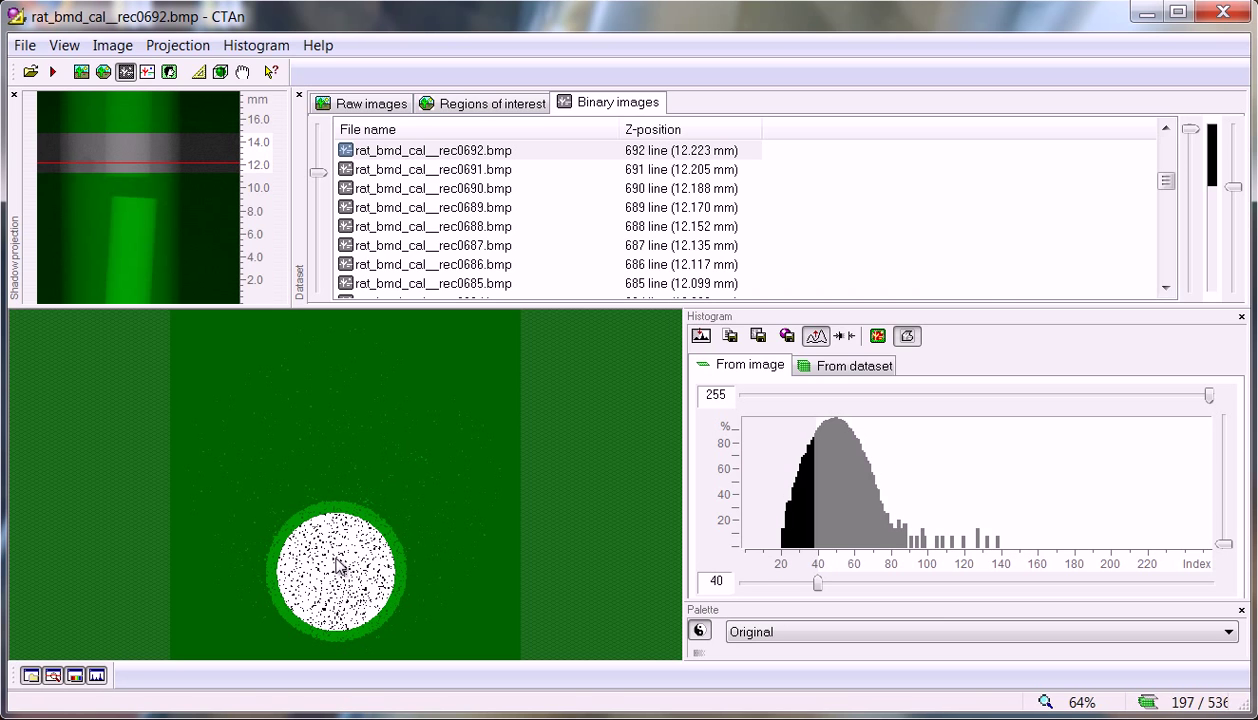
click(908, 337)
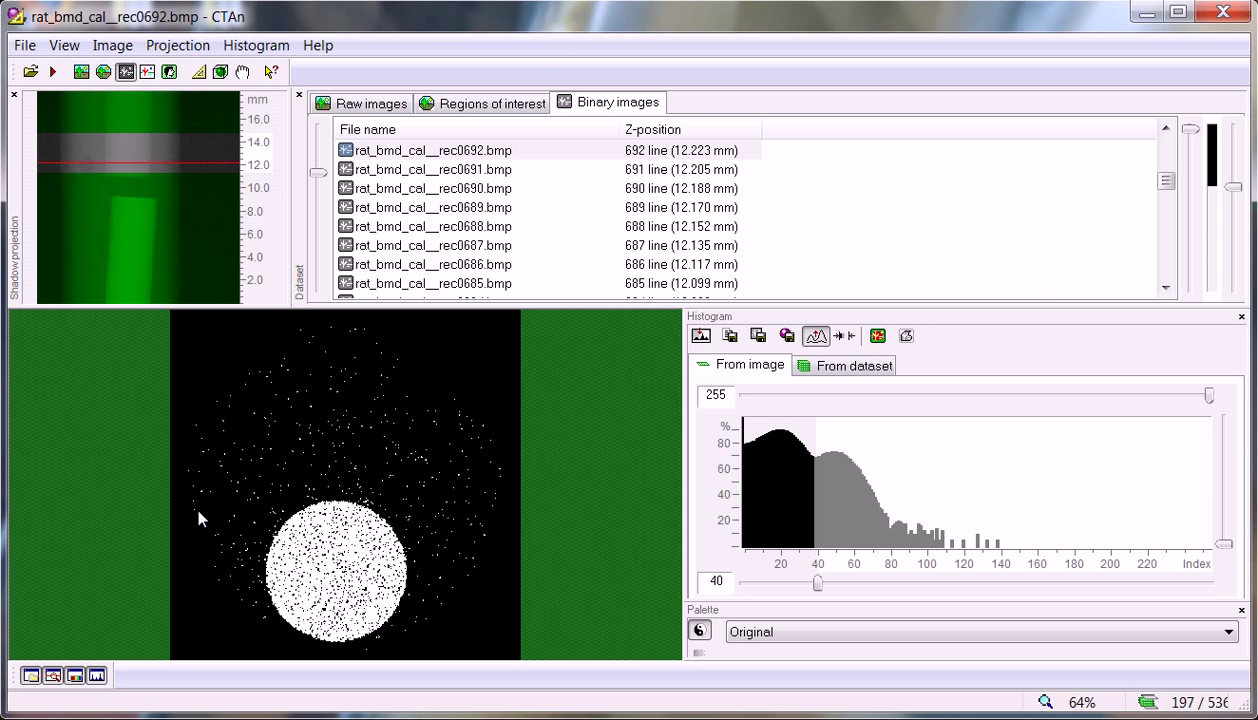
click(907, 337)
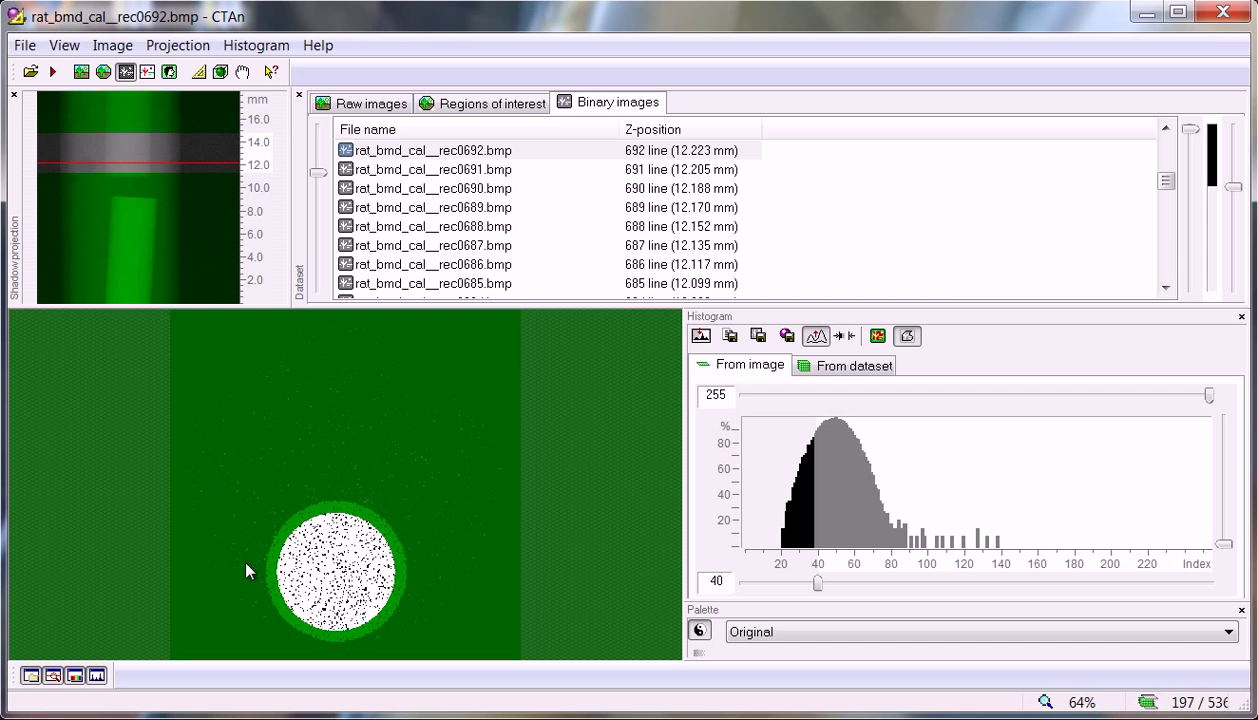
- Calculate the histogram from the whole dataset and compare it with and without the region-of-interest restriction, leaving the restriction on
click(835, 364)
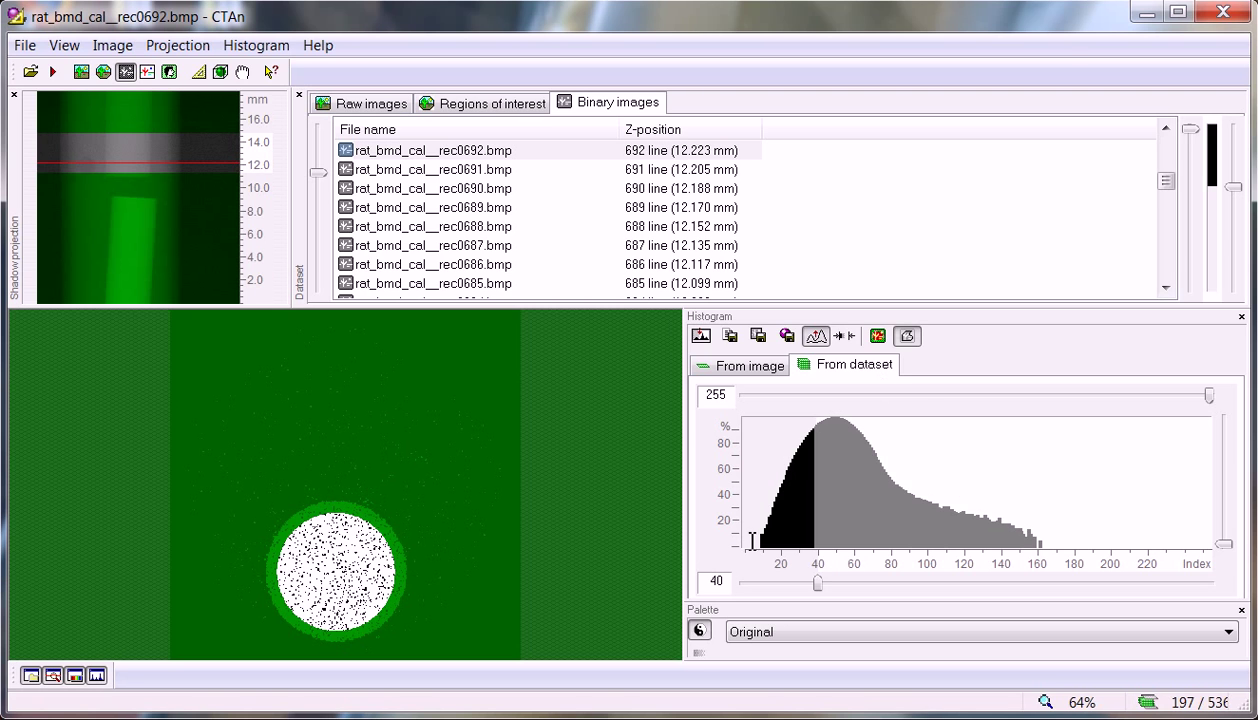
click(907, 337)
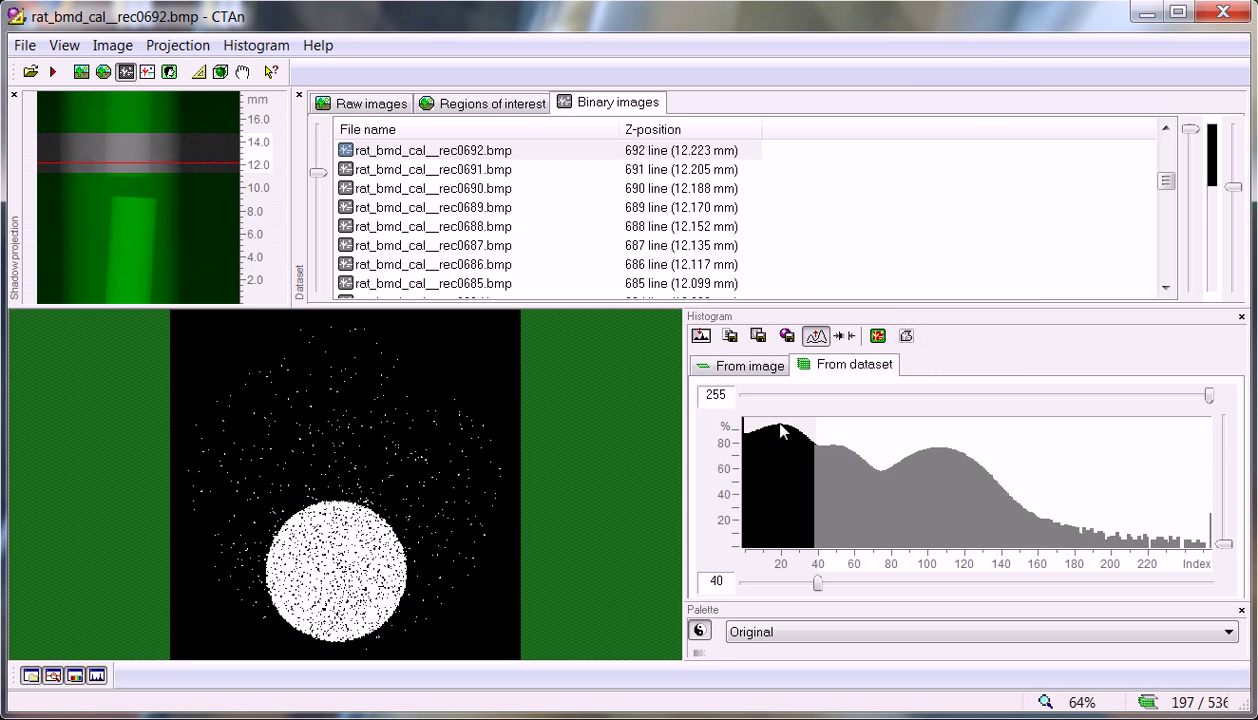
click(907, 337)
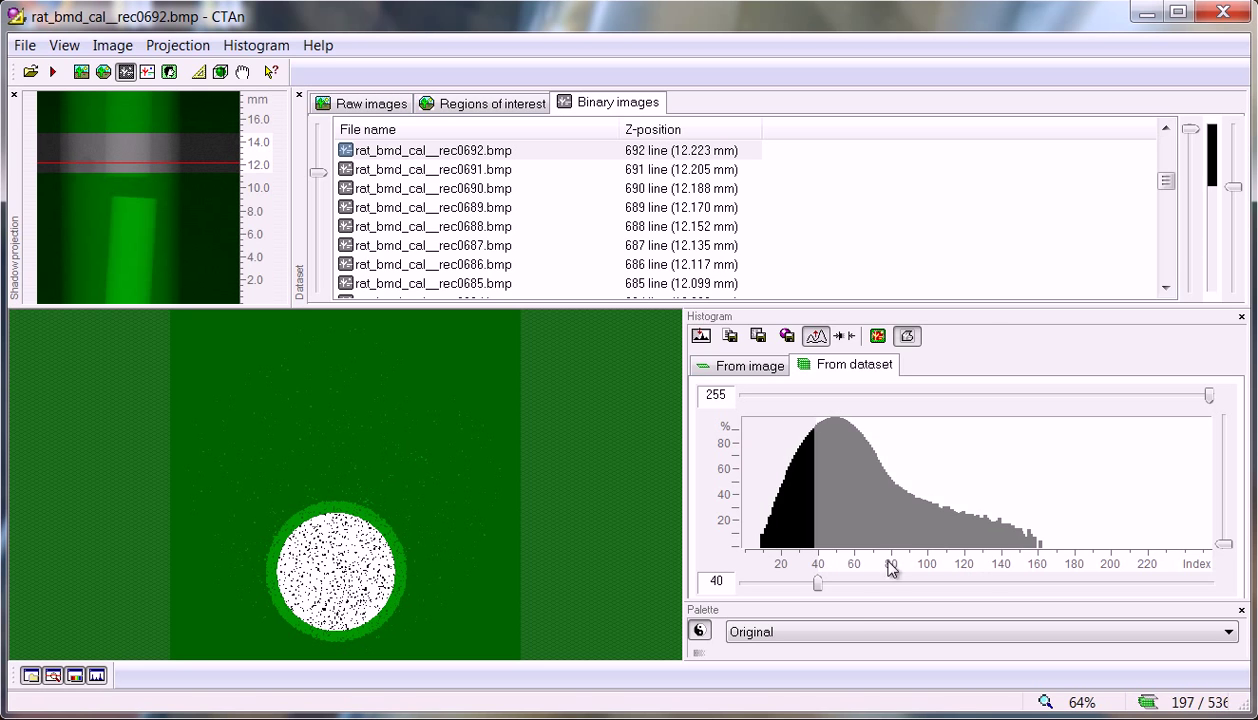
- Enlarge the histogram area and close the palette to reveal the table of grayscale indexes
mouse_move(854, 602)
mouse_down()
mouse_move(855, 567)
mouse_move(852, 597)
mouse_up()
drag(553, 306, 553, 224)
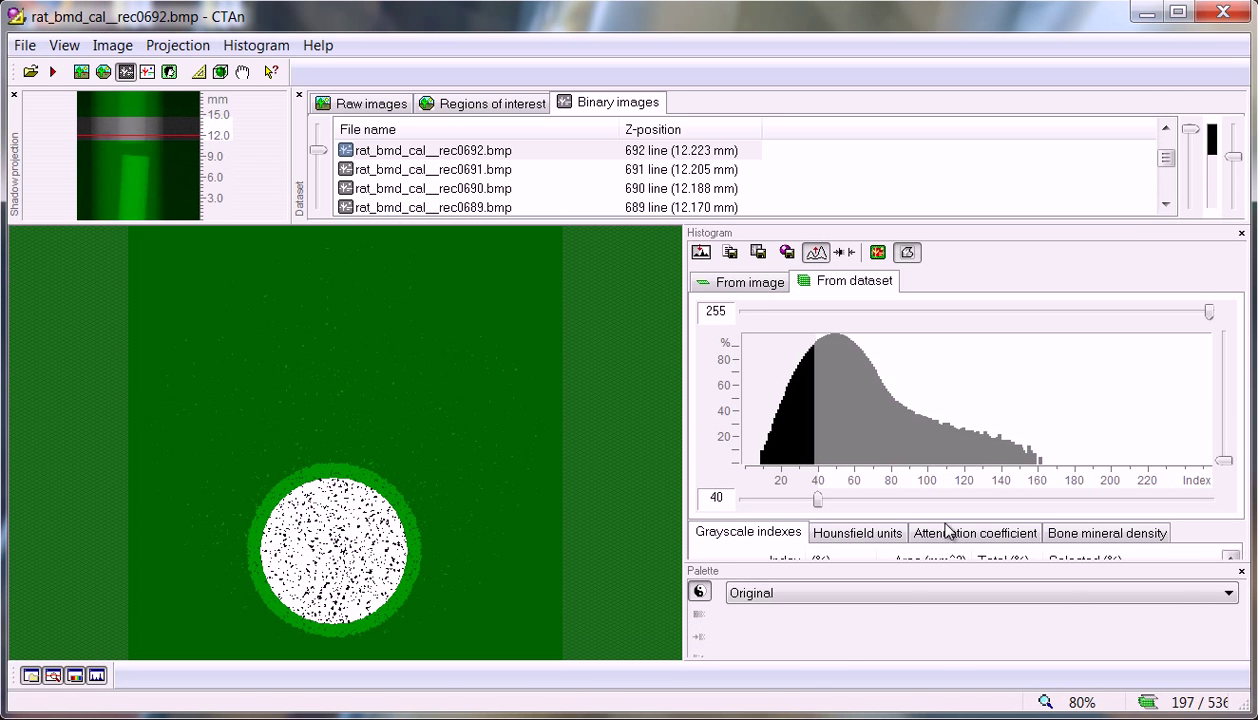
click(1241, 571)
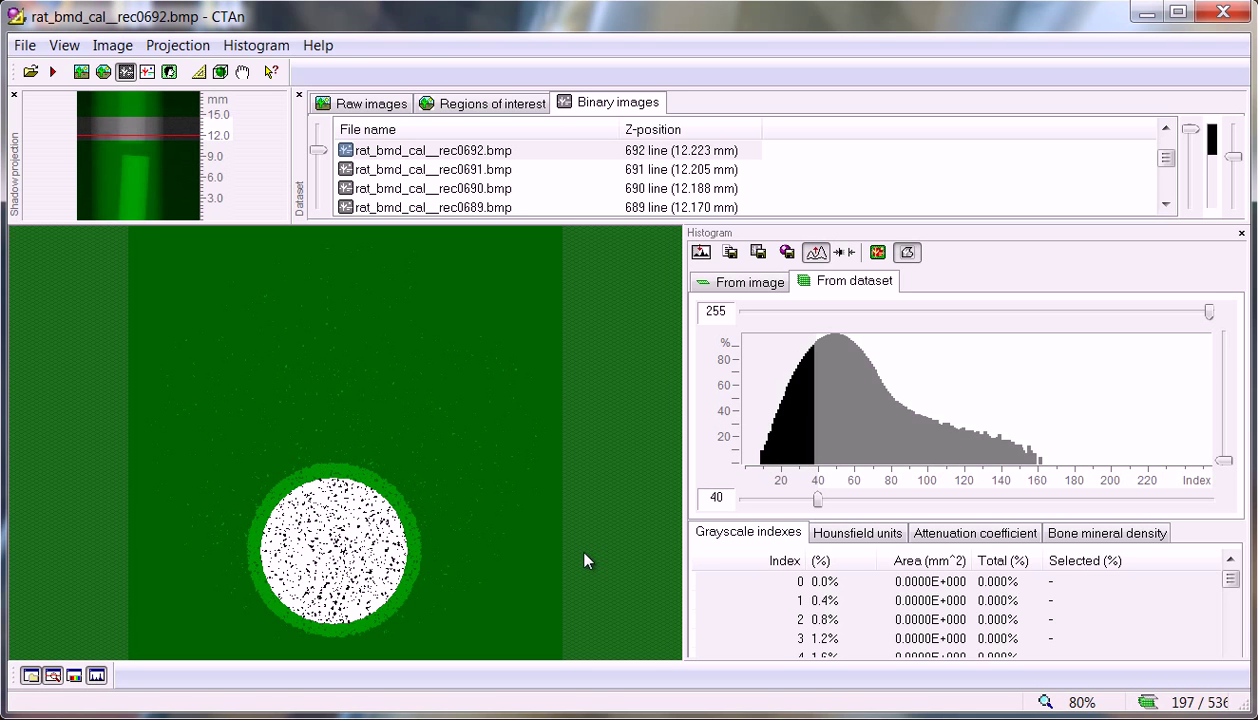
- Set the bone mineral density calibration in the histogram preferences to be against Attenuation Coefficients
click(29, 46)
click(52, 212)
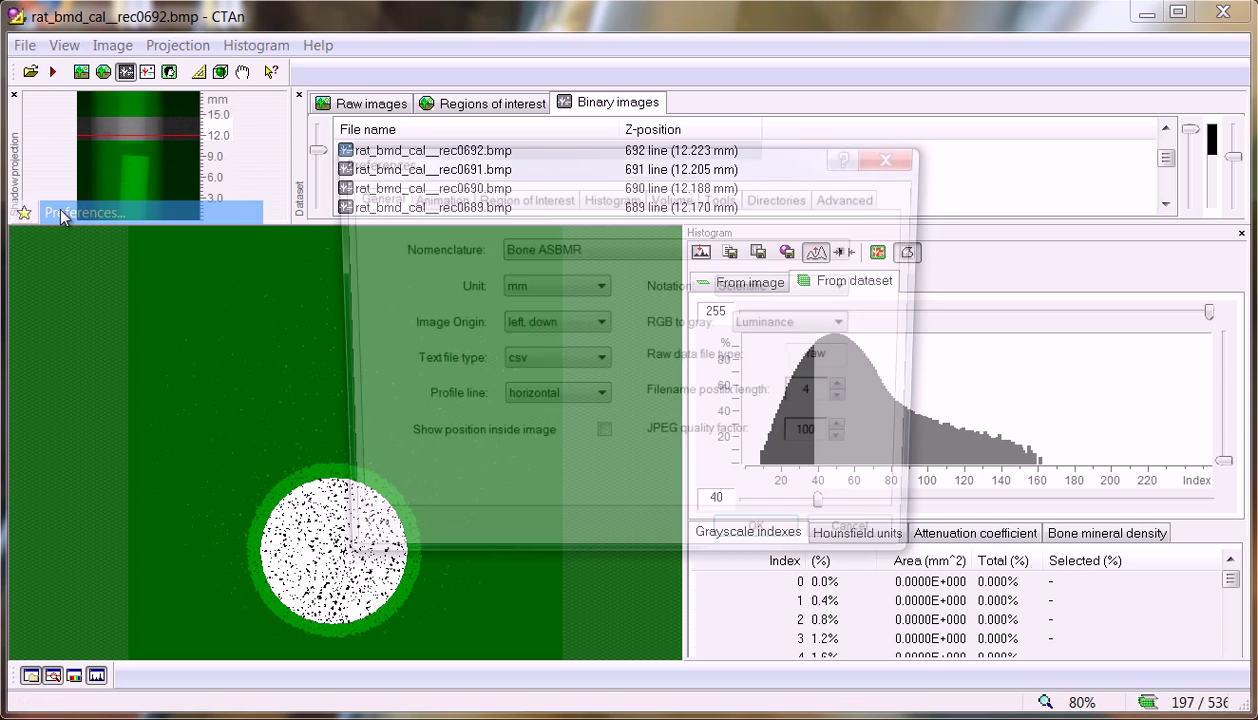
click(621, 205)
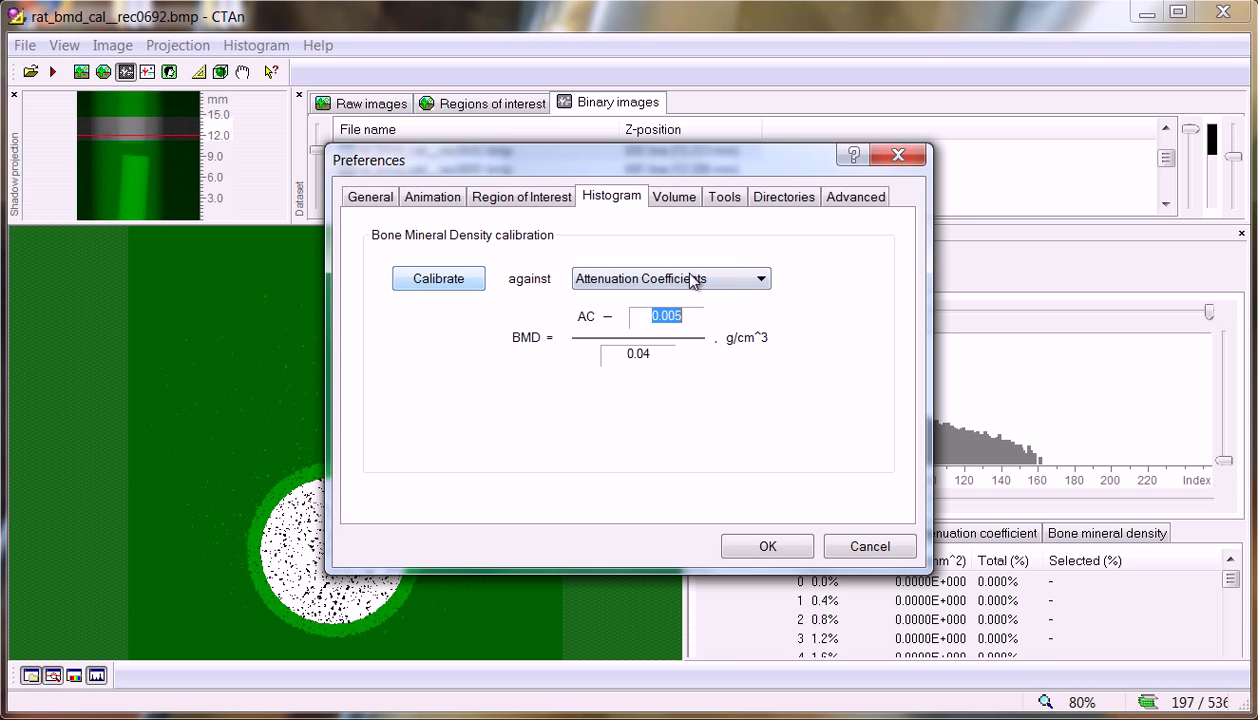
click(762, 280)
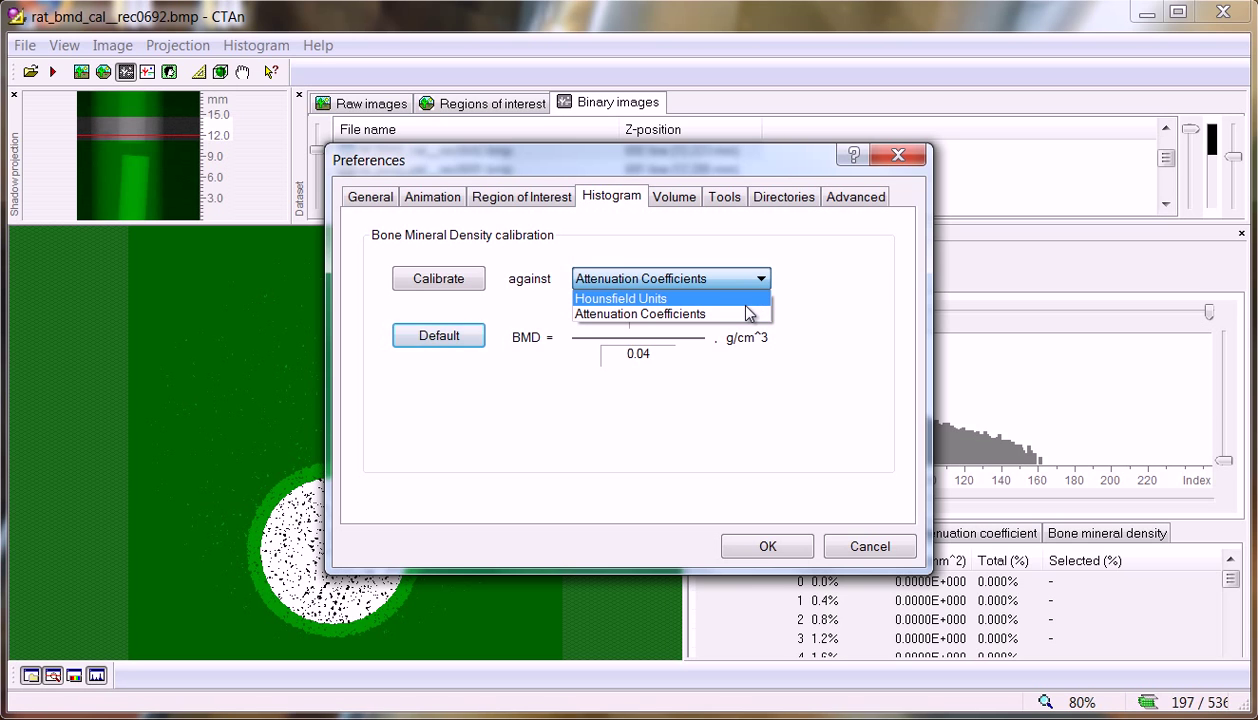
click(712, 314)
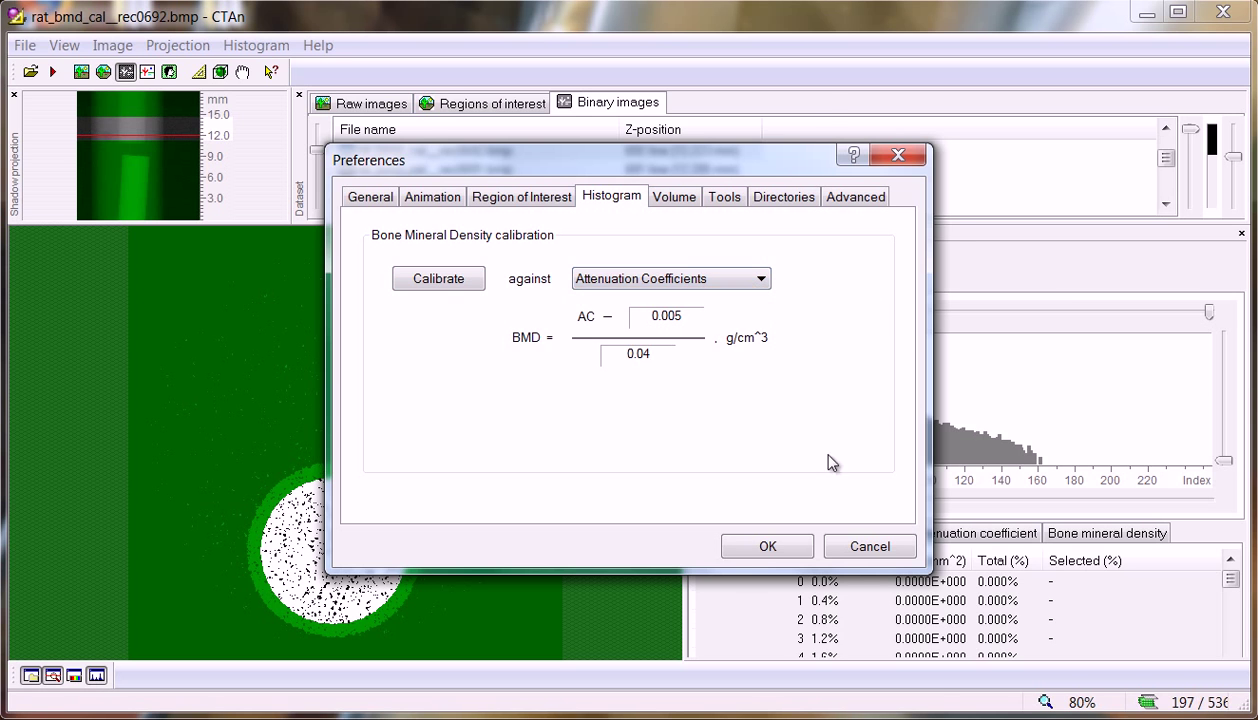
click(774, 548)
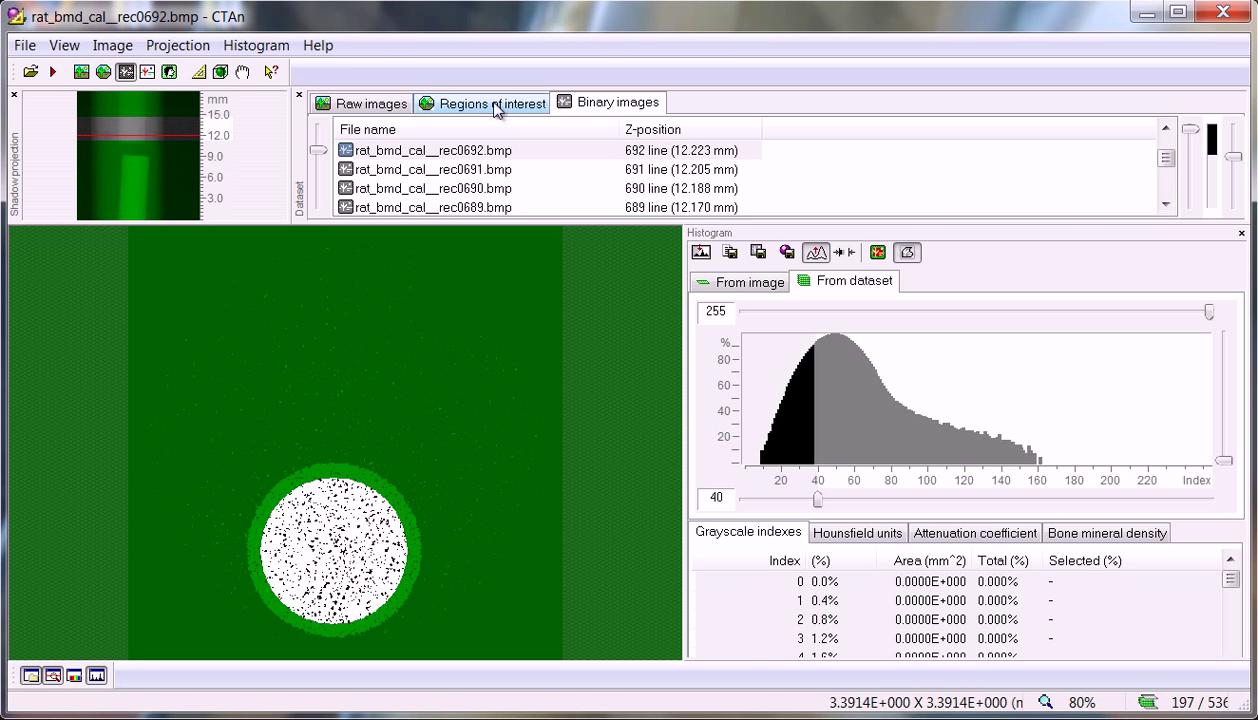
- Display the dataset histogram of the current region of interest in attenuation coefficients and close the palette to reveal its table
click(440, 103)
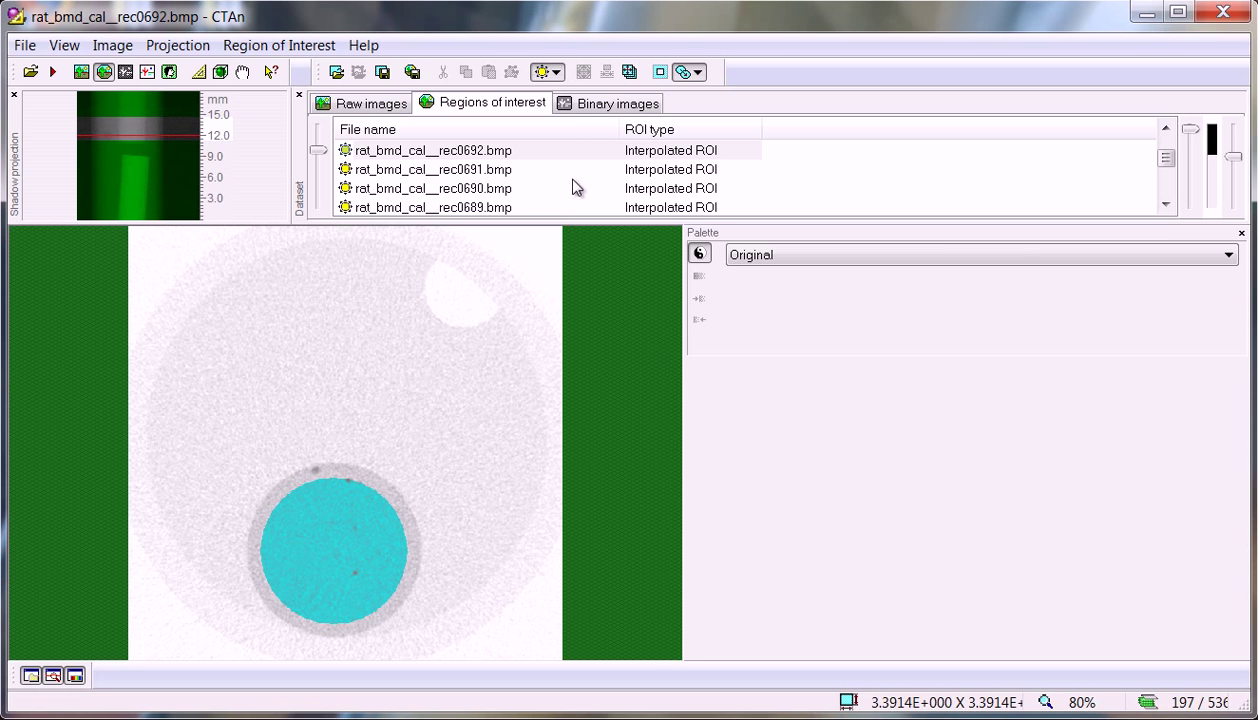
click(600, 104)
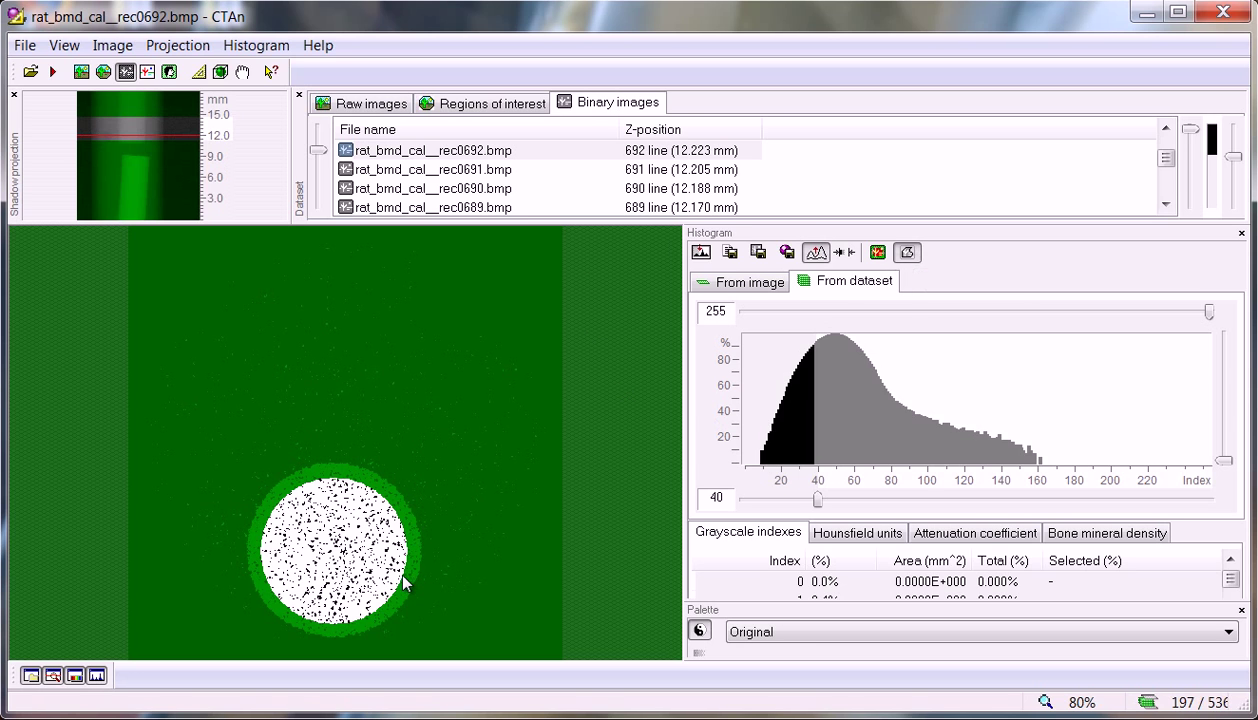
click(999, 536)
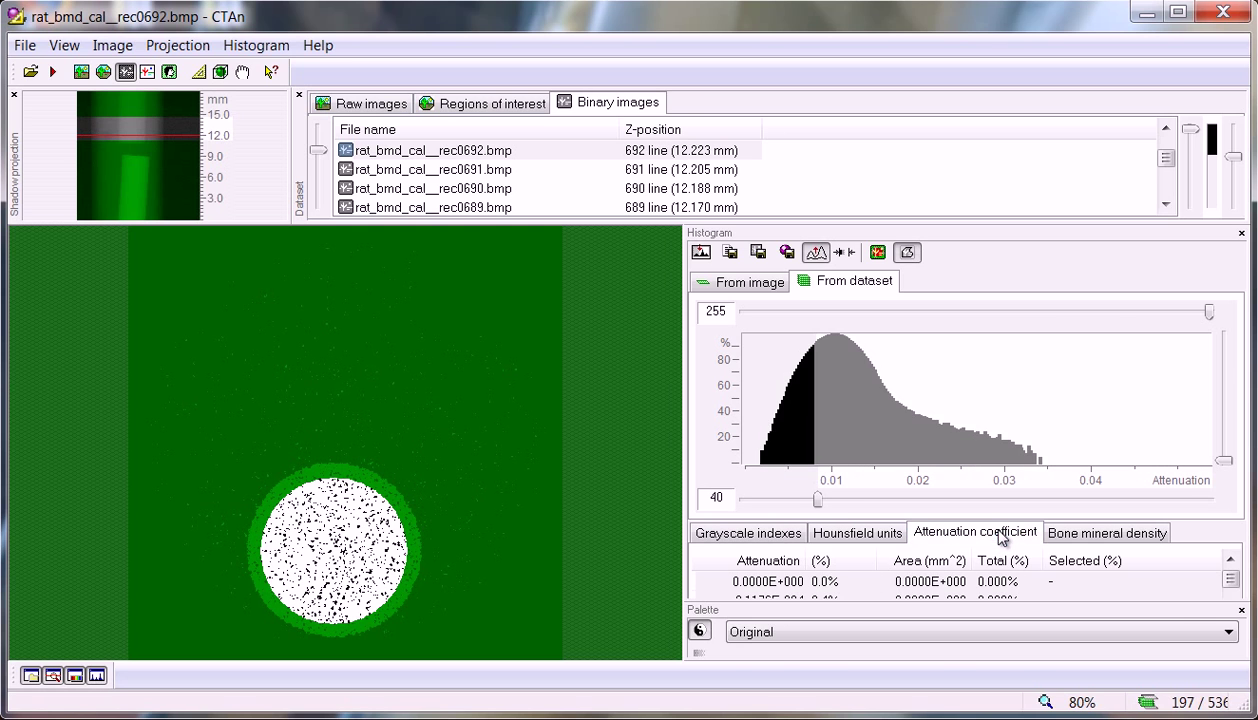
click(1241, 609)
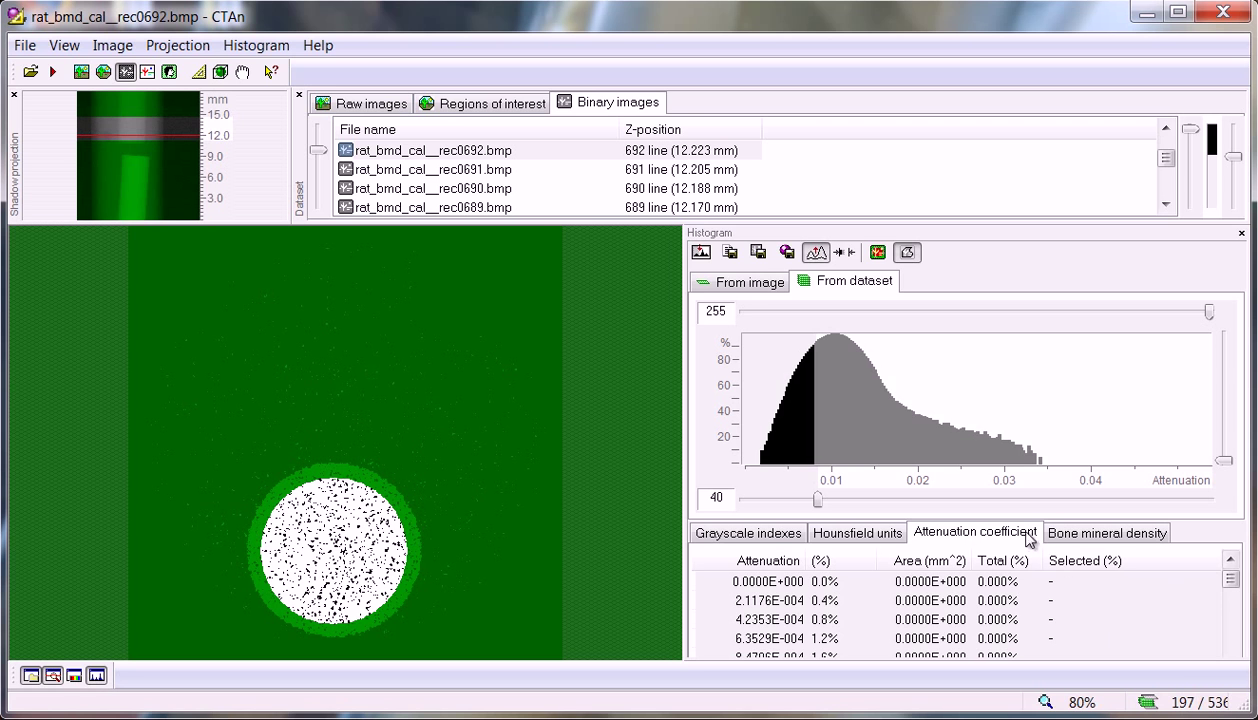
- Enlarge the attenuation coefficient table area and widen its percentage column to read the total mean in full
drag(575, 226, 578, 205)
drag(1230, 560, 1233, 646)
click(1231, 541)
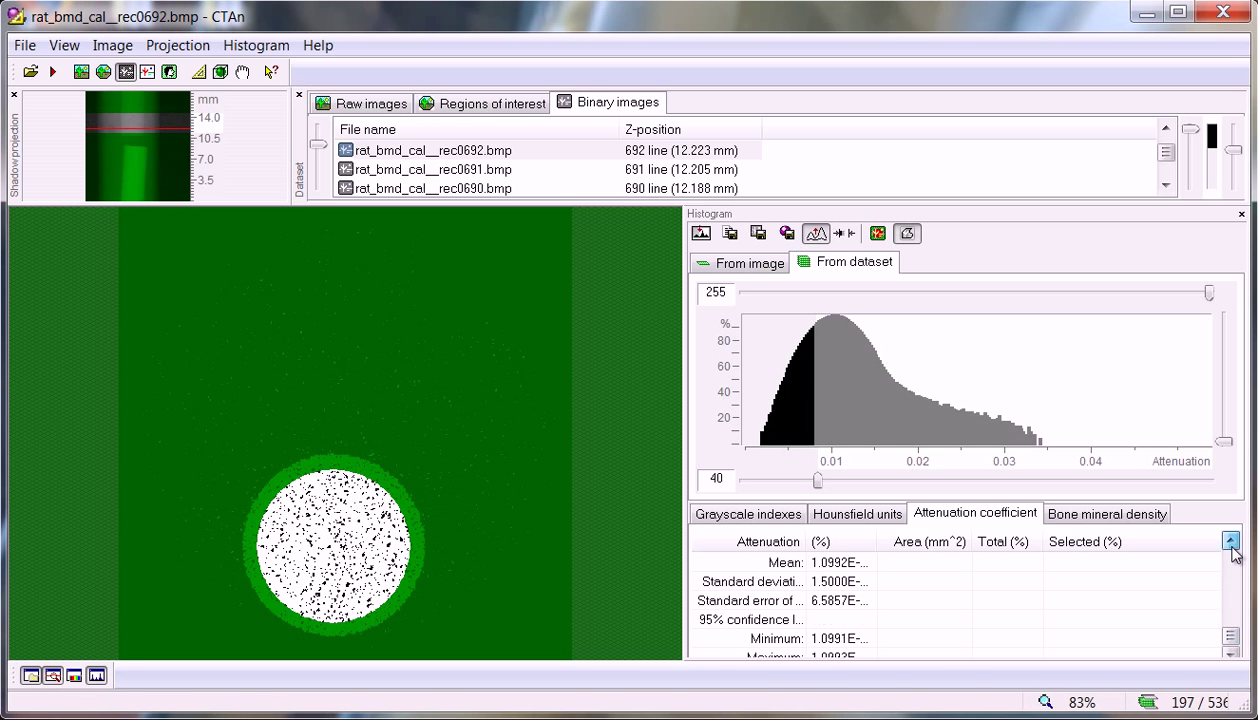
click(1231, 541)
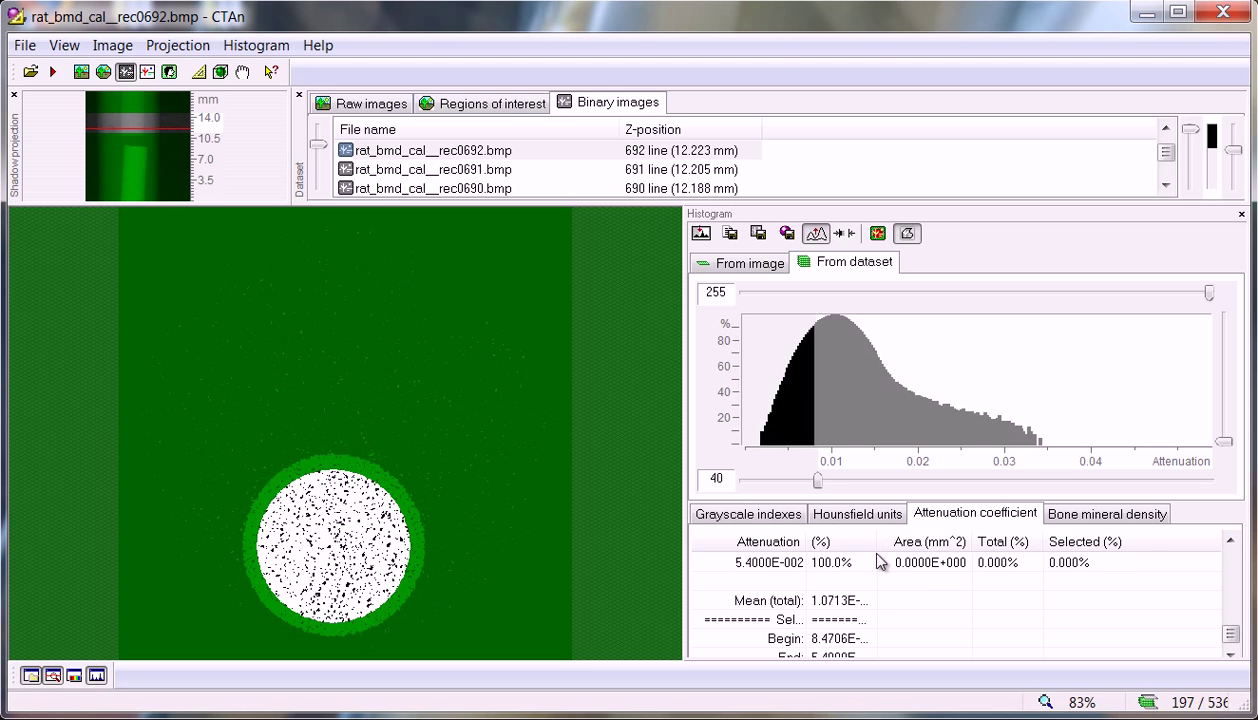
drag(879, 542, 910, 542)
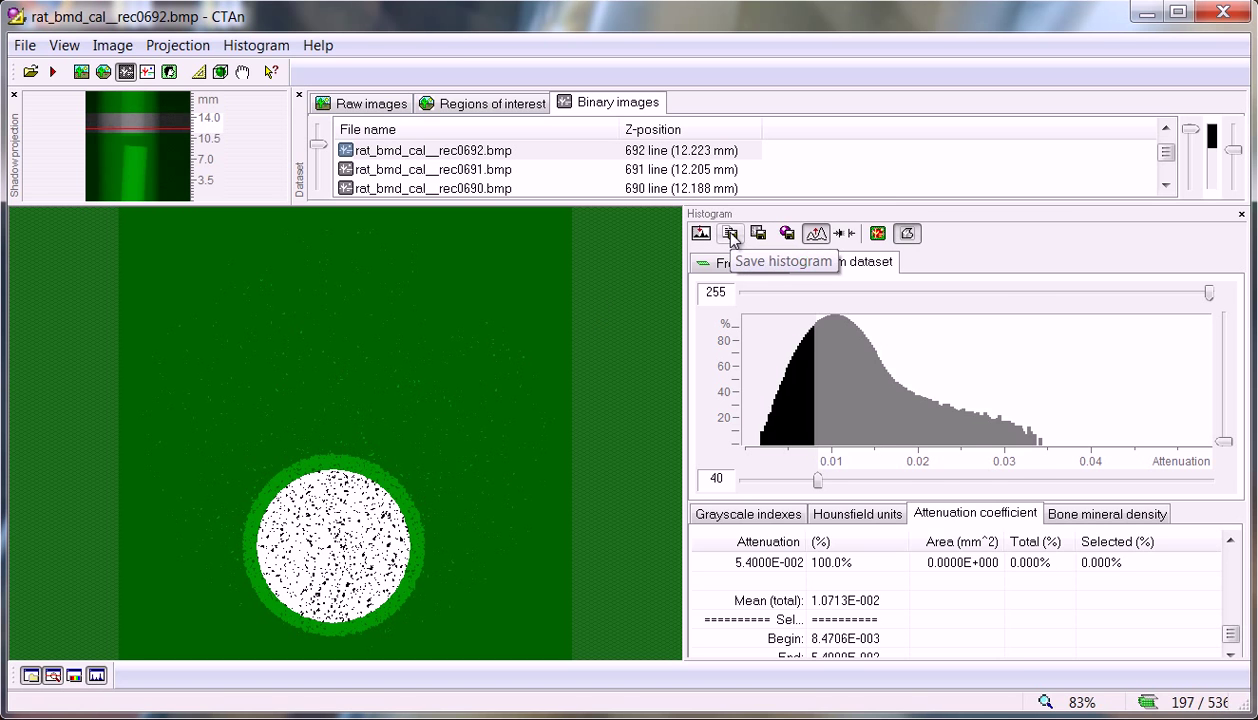
- Save the dataset histogram as the text file rat_bmd_cal_bmd250_hist.csv in the rat_bmd_cal folder
click(731, 237)
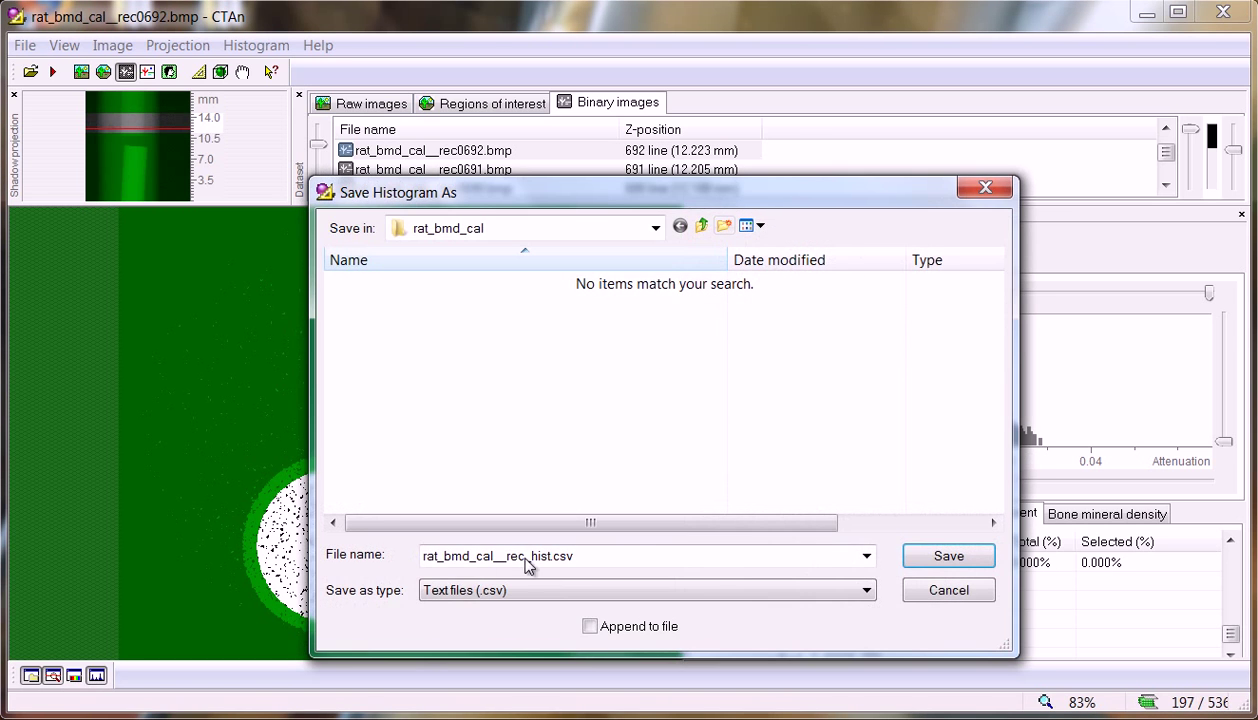
double_click(502, 563)
click(500, 563)
drag(499, 560, 531, 560)
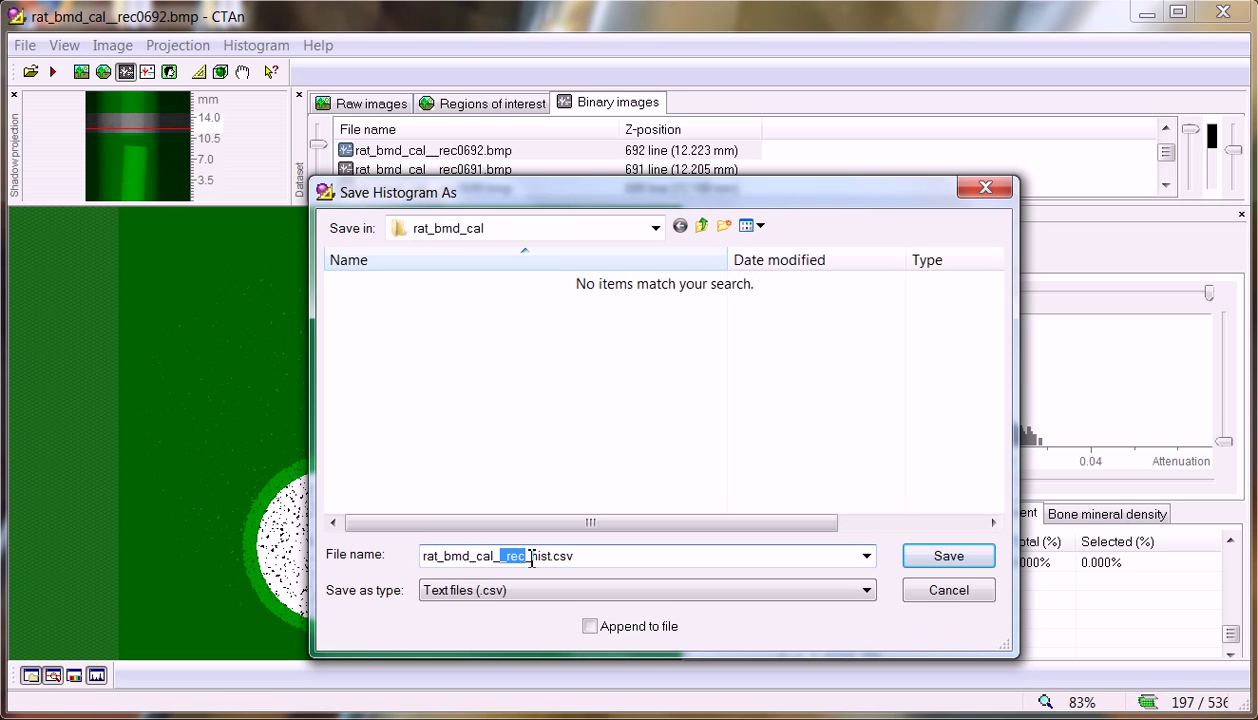
text(bmd250)
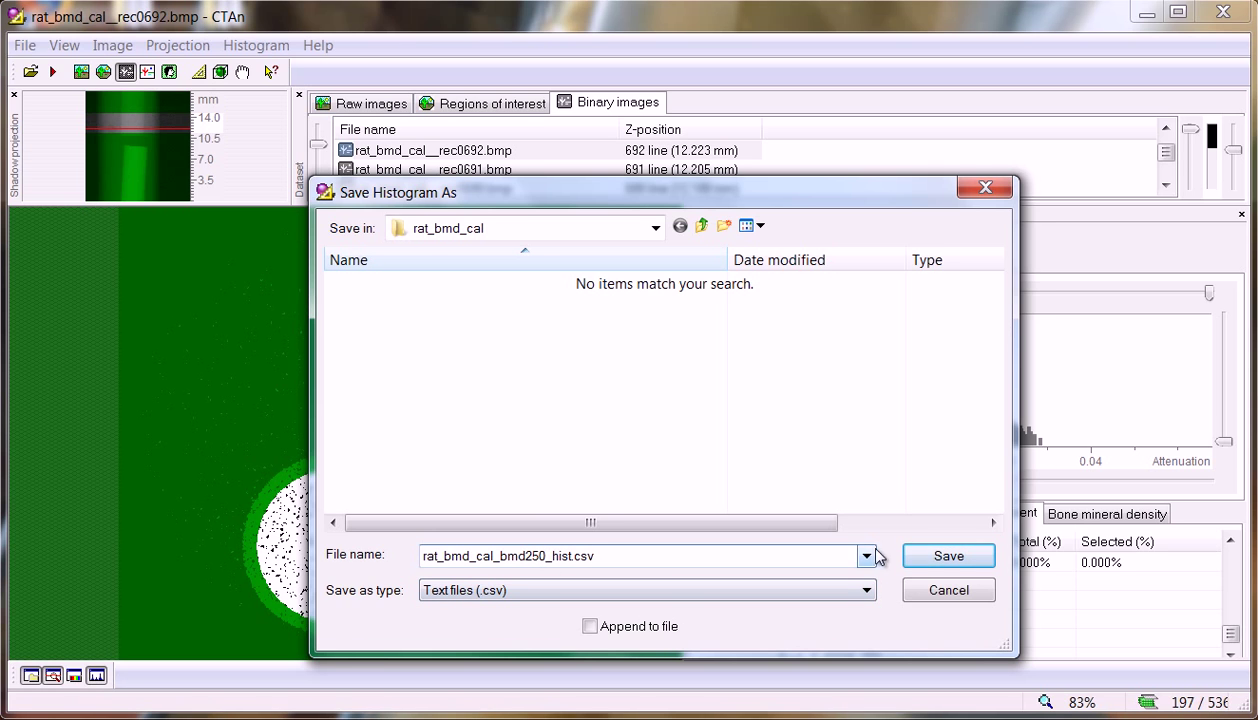
click(947, 562)
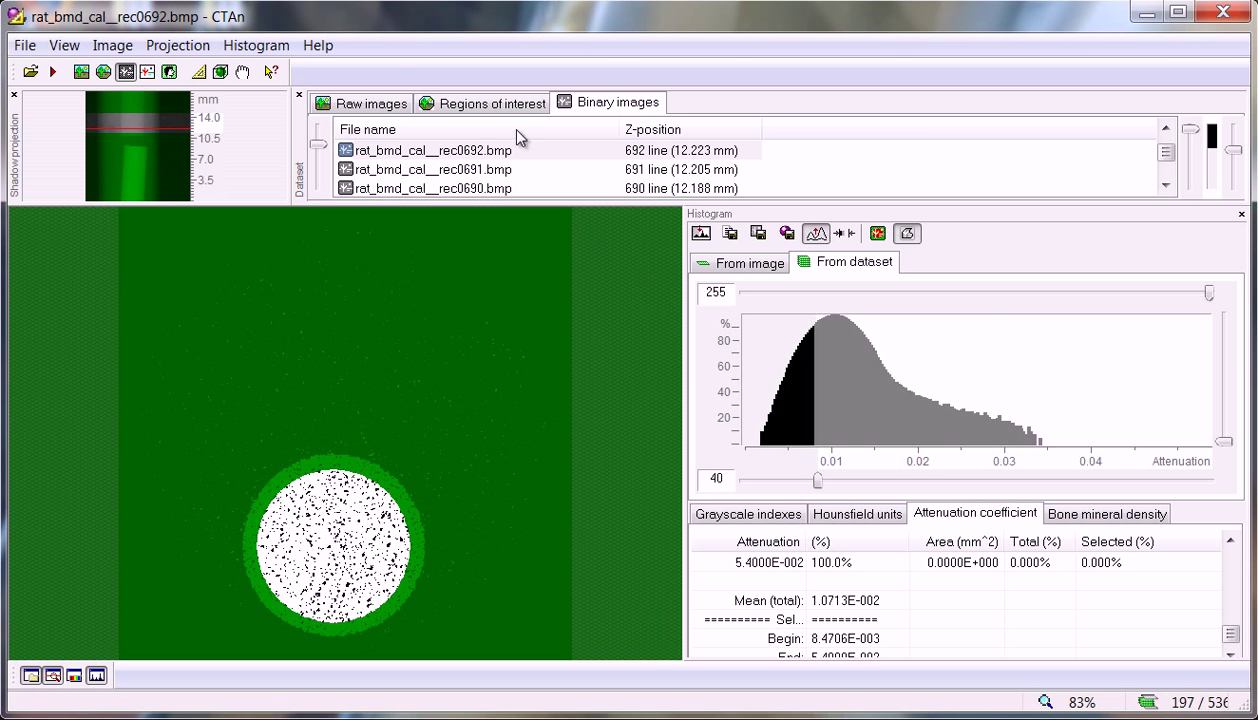
- Load the region of interest rat_bmd_cal__750.roi and go to slice rat_bmd_cal__rec0388.bmp inside its range
click(483, 105)
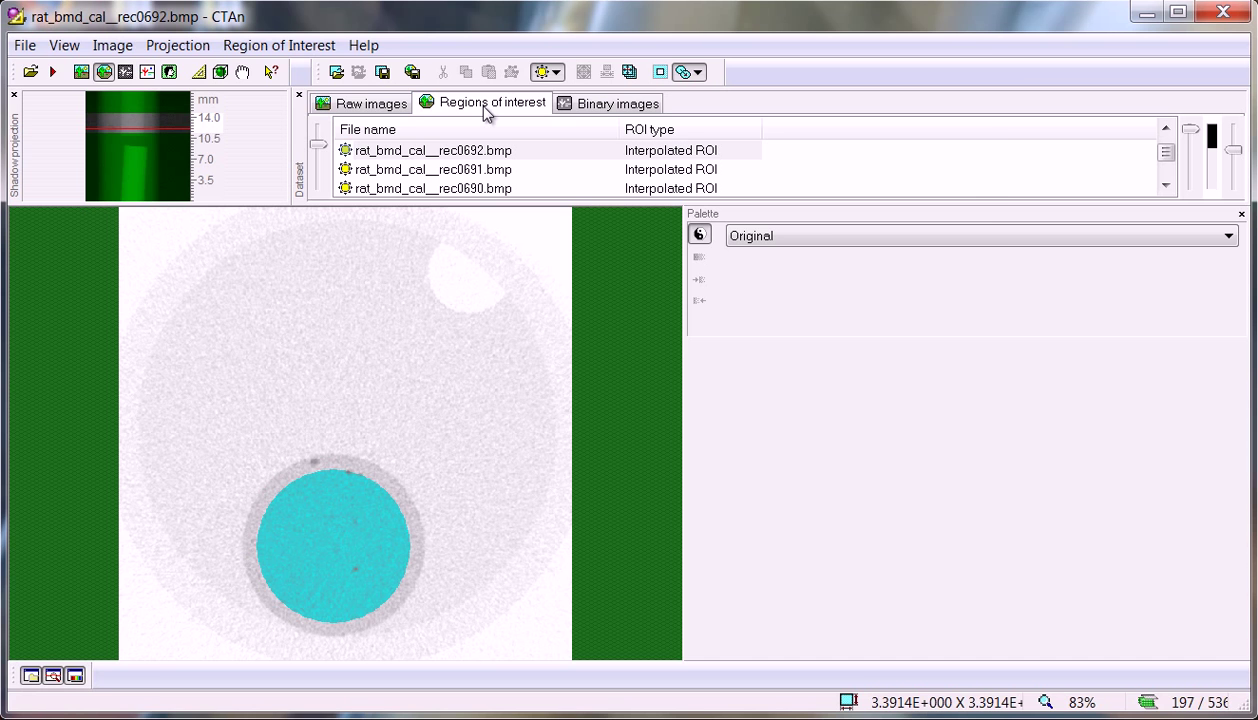
click(337, 72)
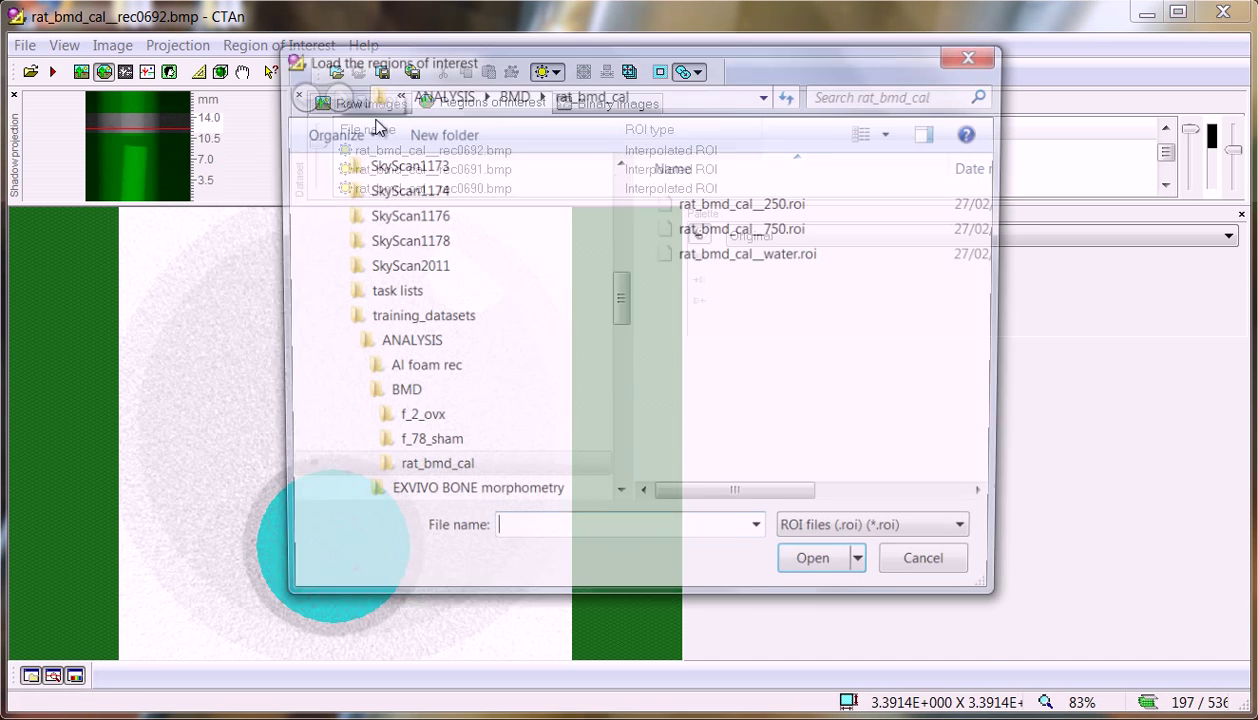
click(714, 231)
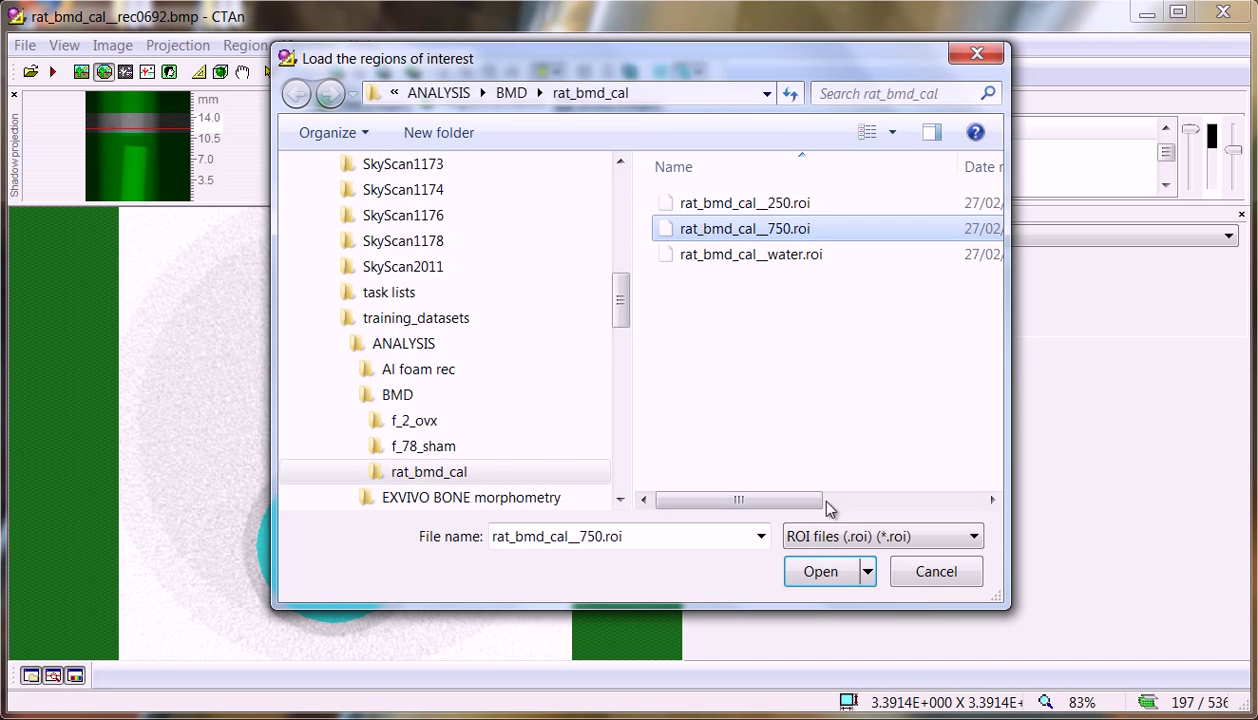
click(820, 573)
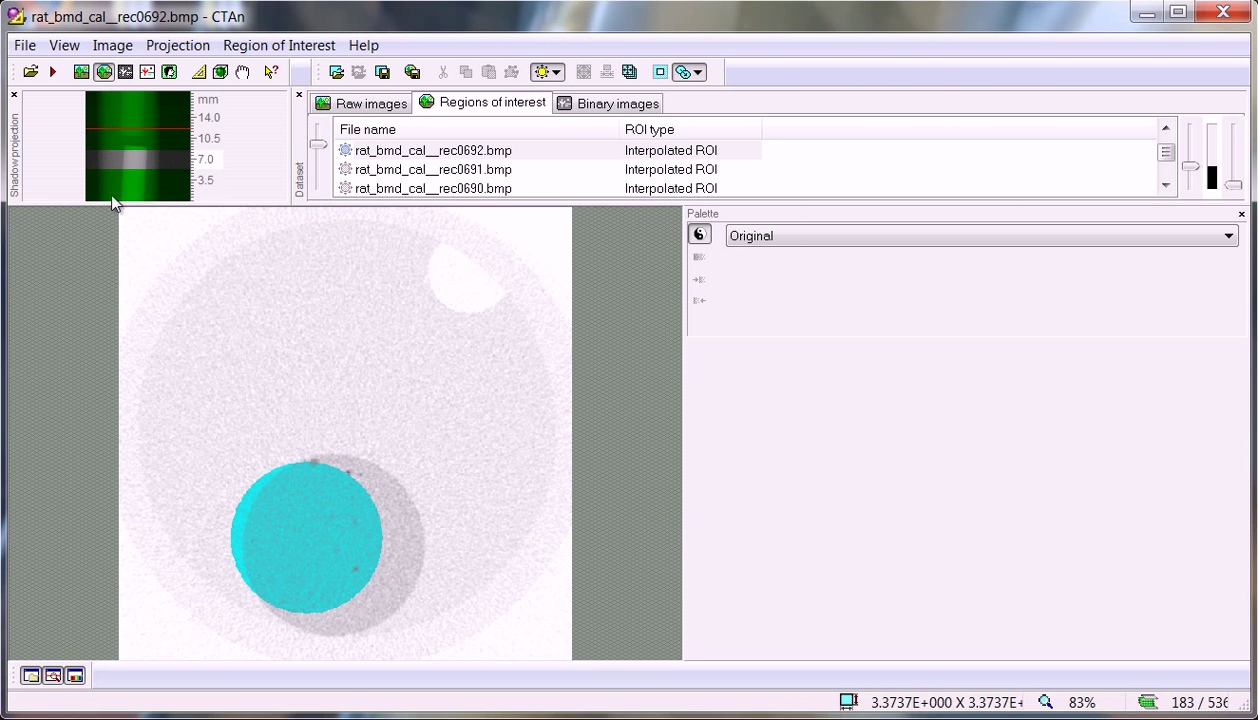
click(139, 158)
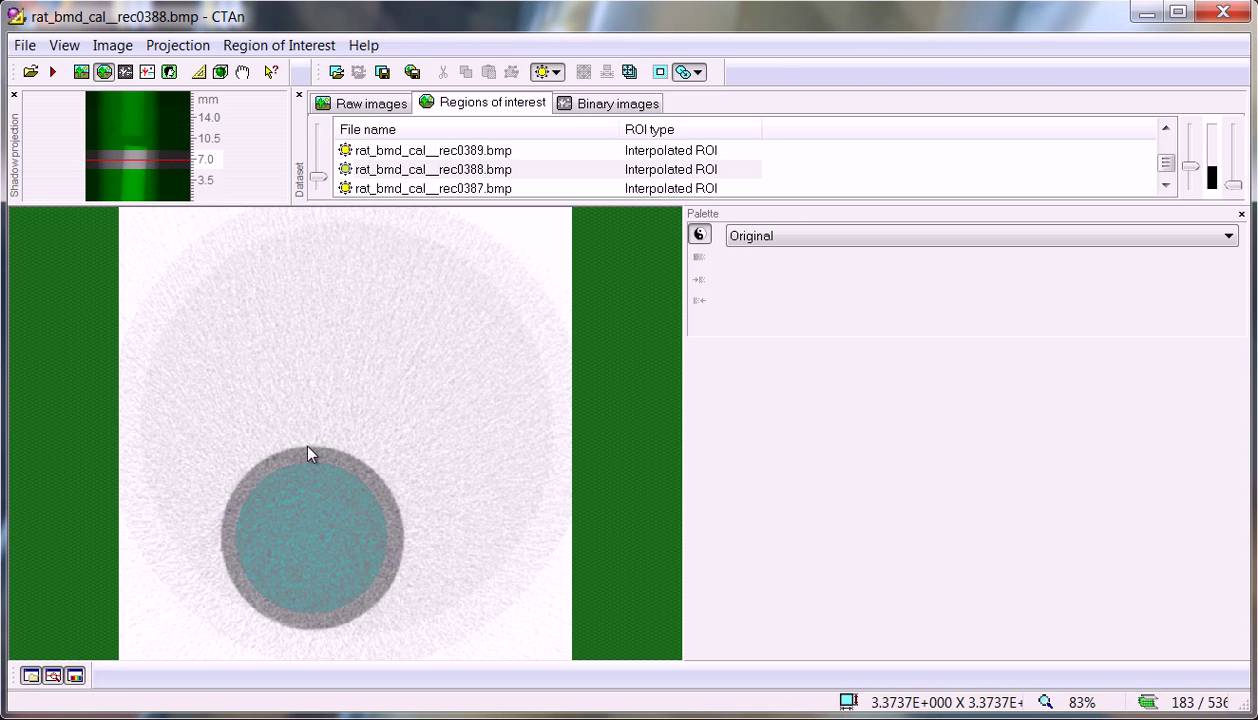
- Show the attenuation histogram for the 750 region, toggling the region-of-interest restriction off and on, and close the palette
click(612, 106)
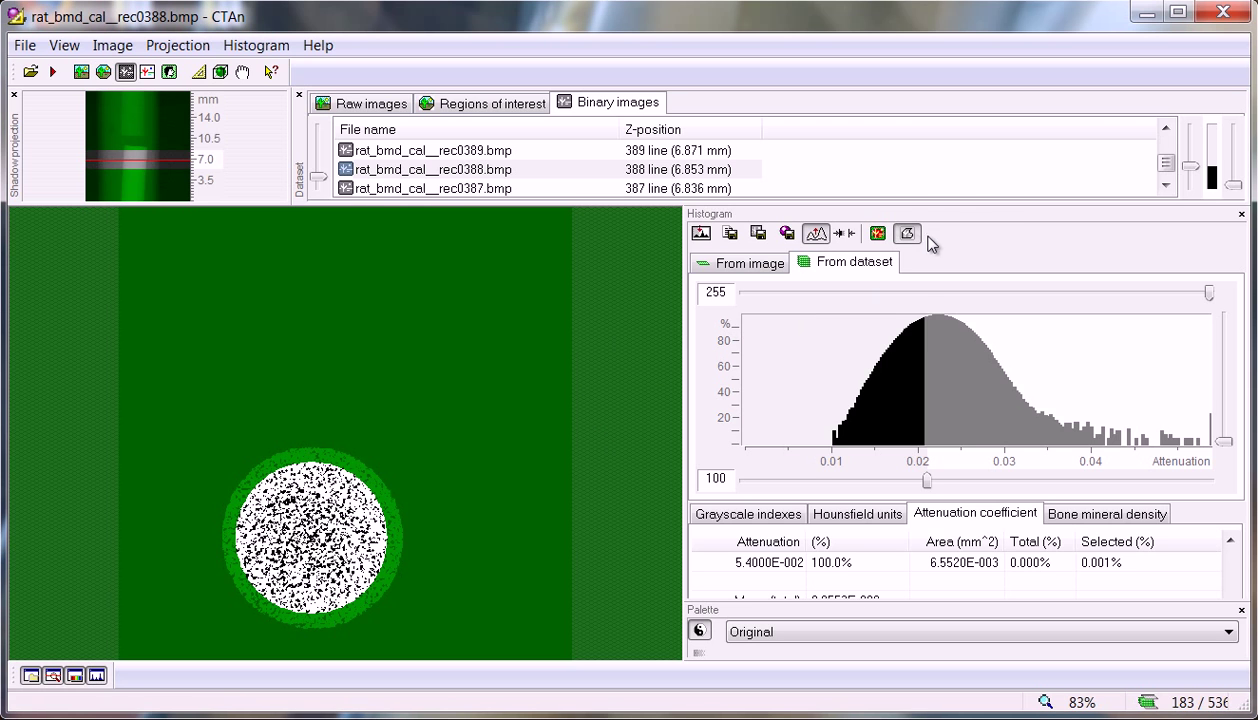
click(907, 233)
click(907, 233)
click(1241, 611)
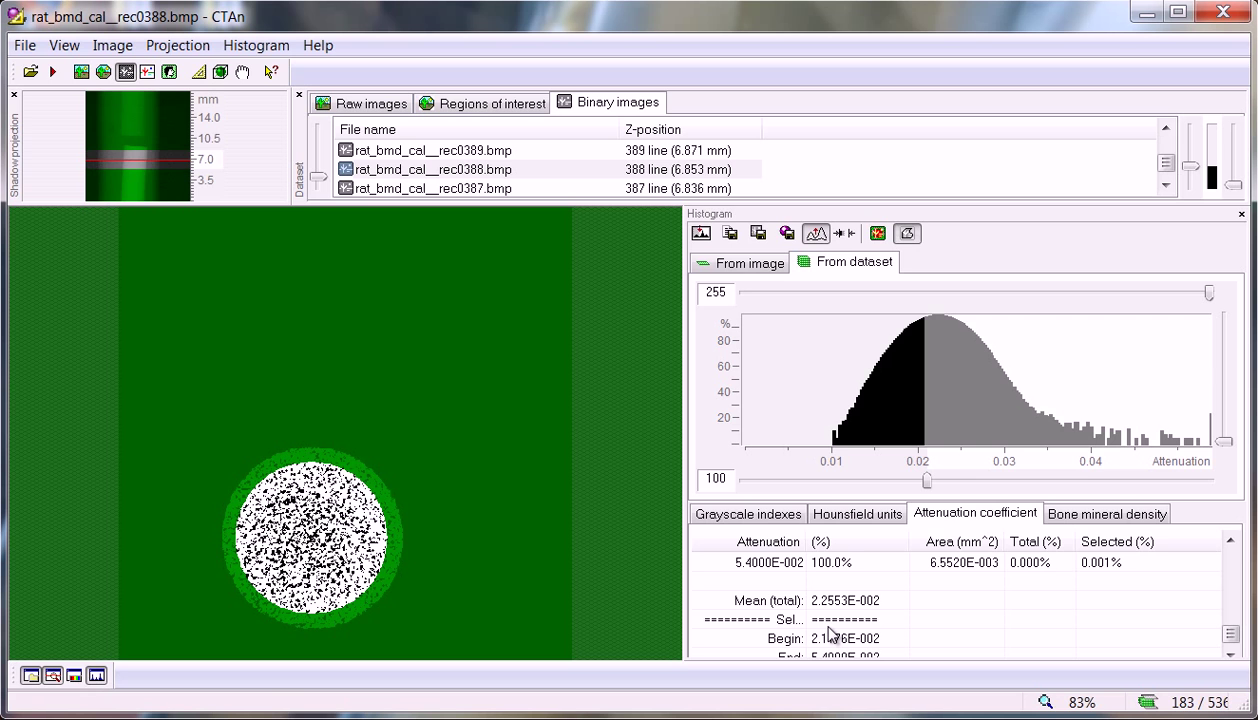
- Save the second rod's dataset histogram as rat_bmd_cal_bmd750_hist.csv in the rat_bmd_cal folder
click(731, 233)
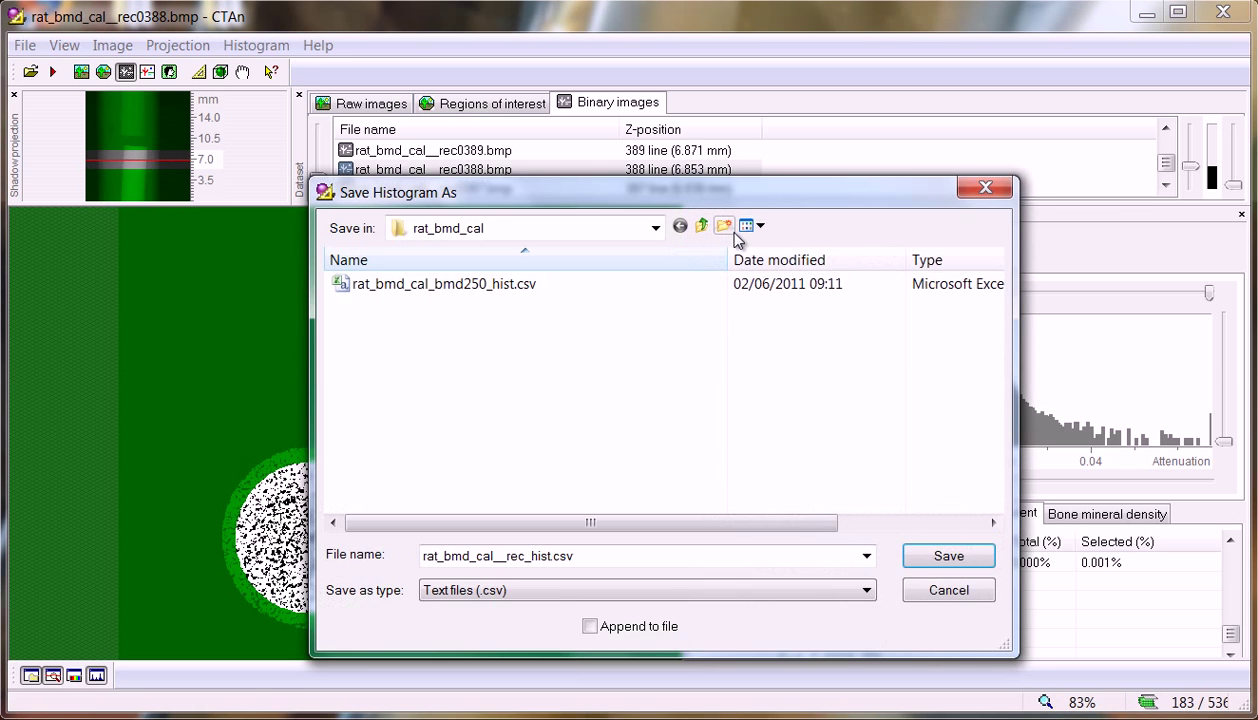
click(494, 288)
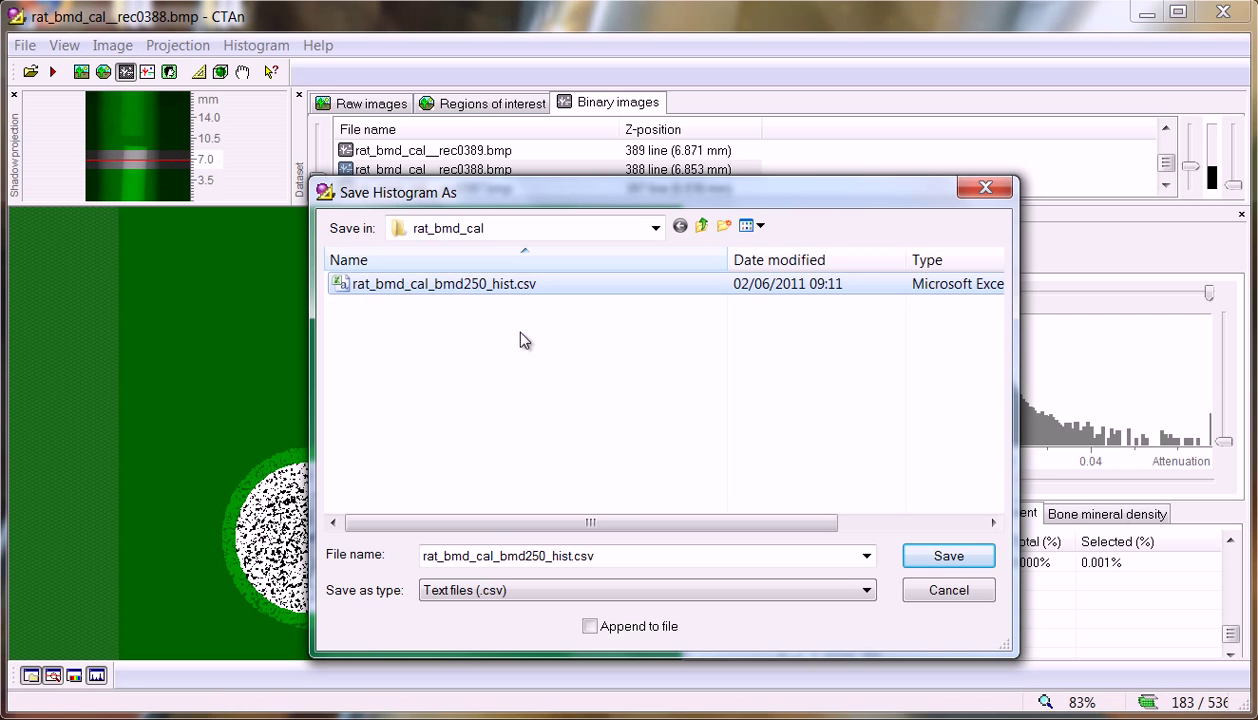
click(530, 558)
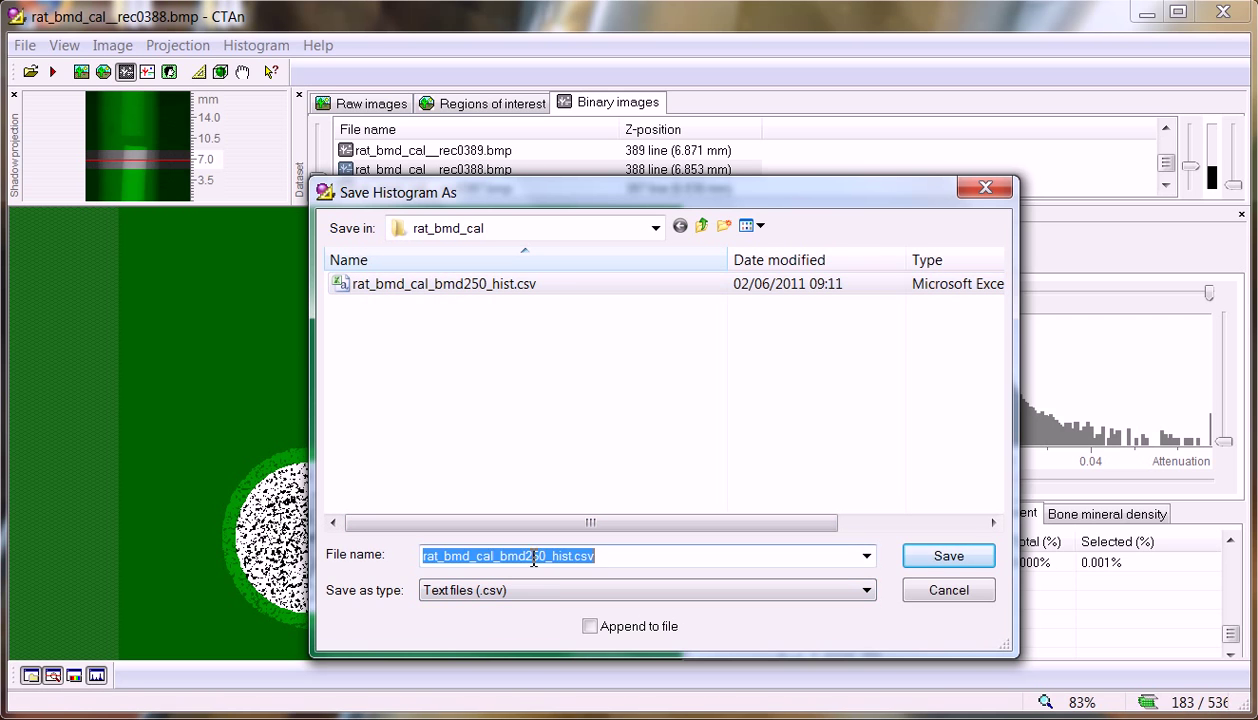
click(533, 558)
key(BackSpace)
text(7)
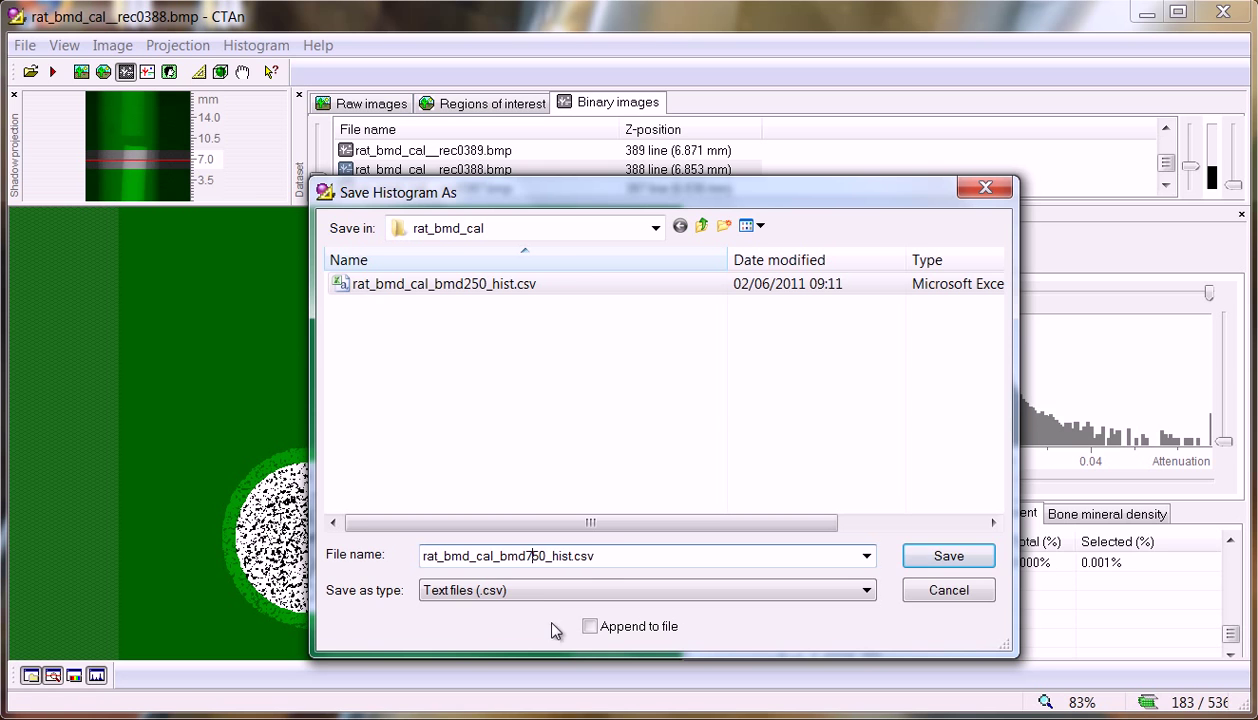
click(932, 560)
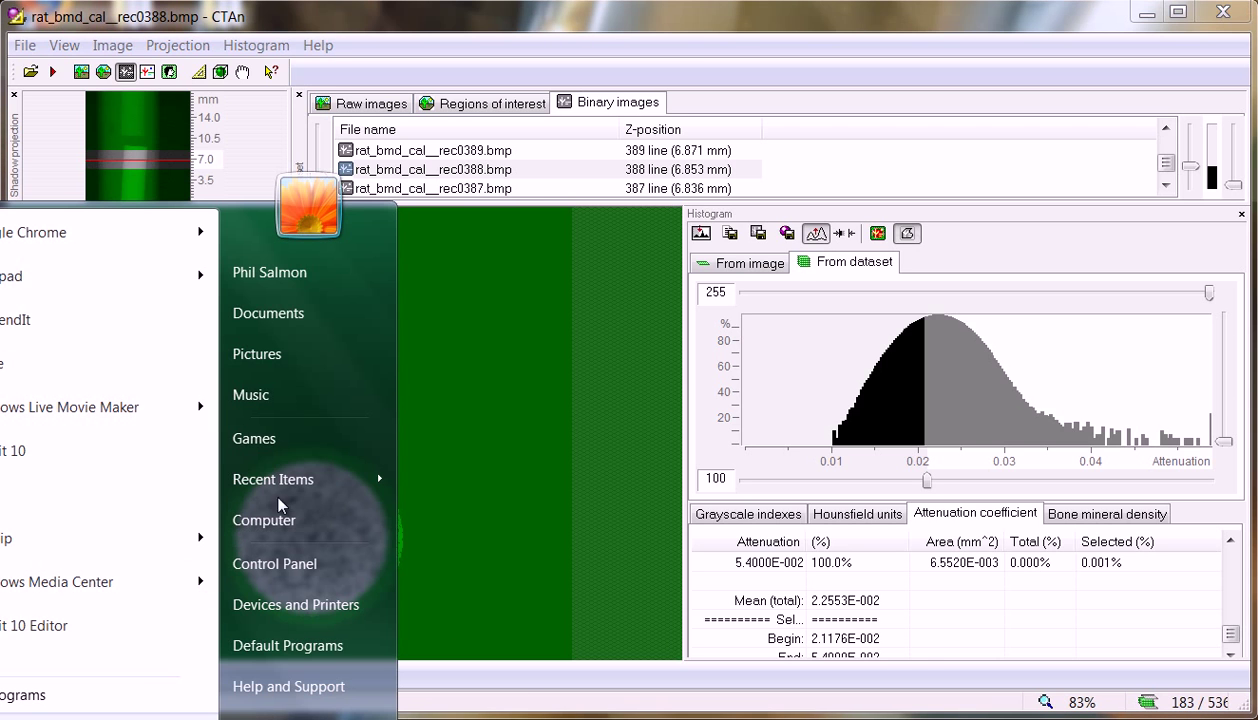
- Open the recently saved rat_bmd_cal_bmd250_hist.csv in Microsoft Excel and move its window fully into view
mouse_move(295, 471)
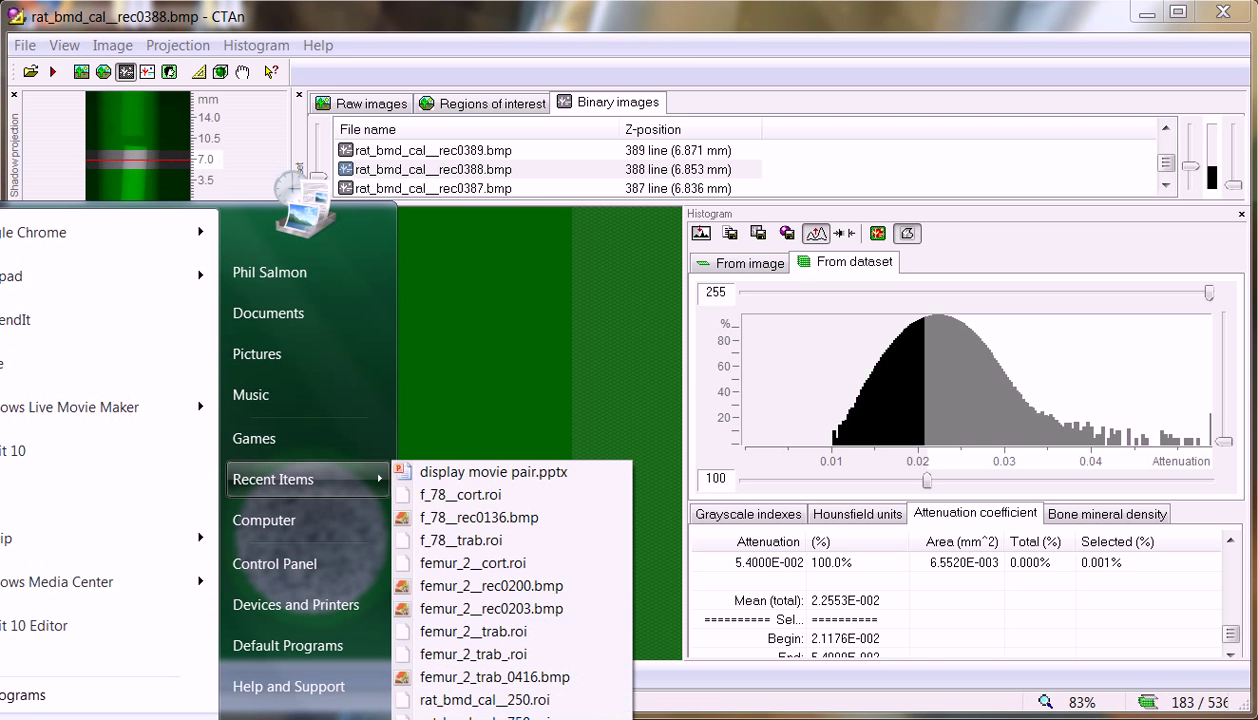
click(588, 701)
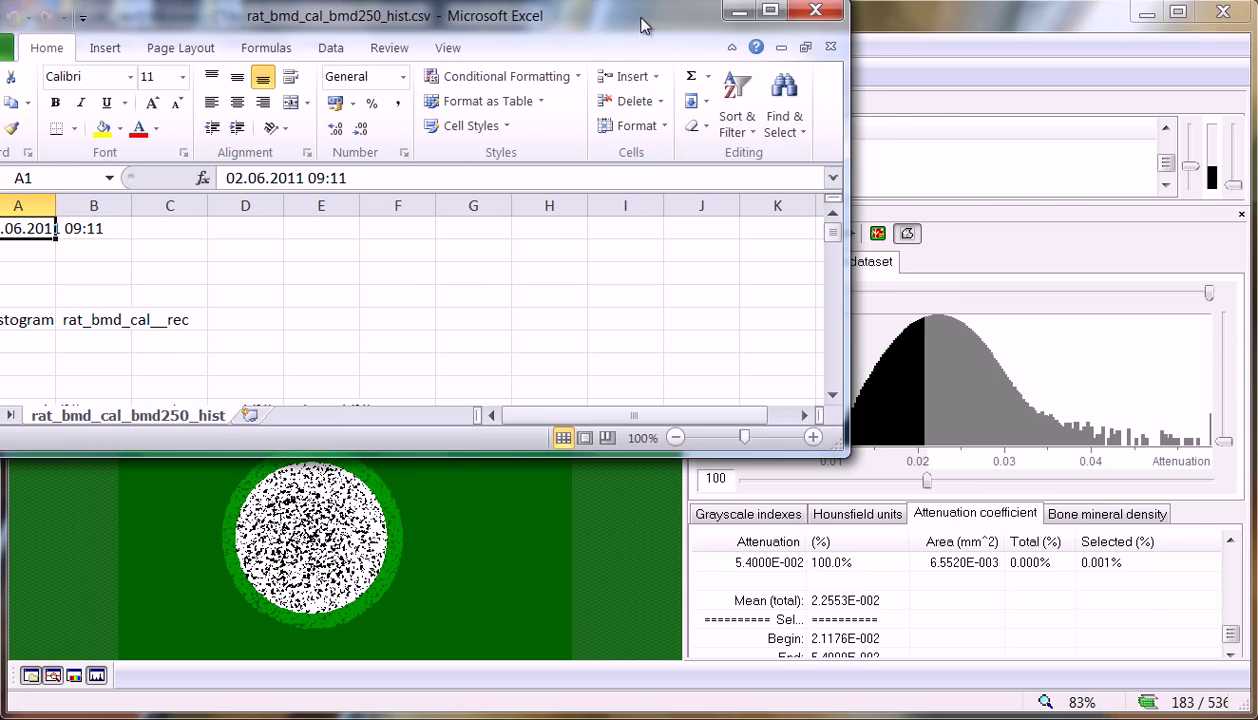
drag(652, 17, 998, 154)
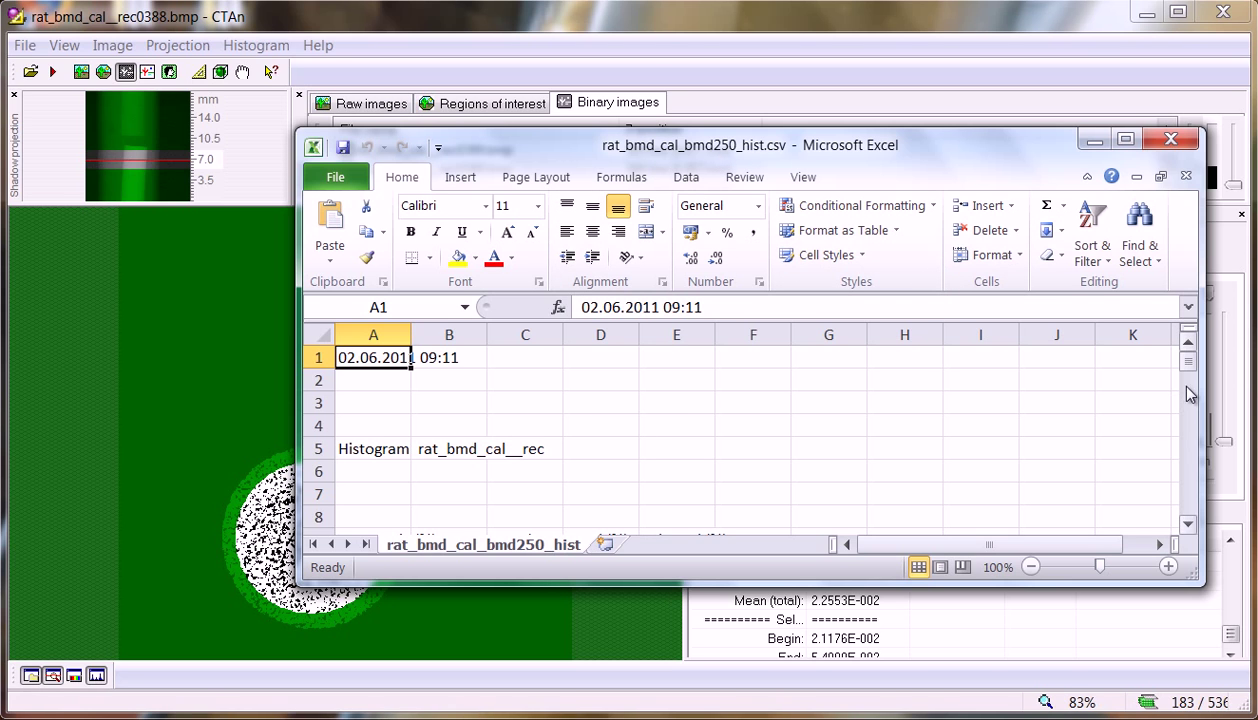
- Copy the total mean attenuation value from cell B270 of the 250 histogram file and close the workbook
drag(1190, 370, 1197, 522)
click(1189, 344)
click(1189, 344)
click(1189, 344)
click(1189, 344)
click(1189, 344)
click(437, 402)
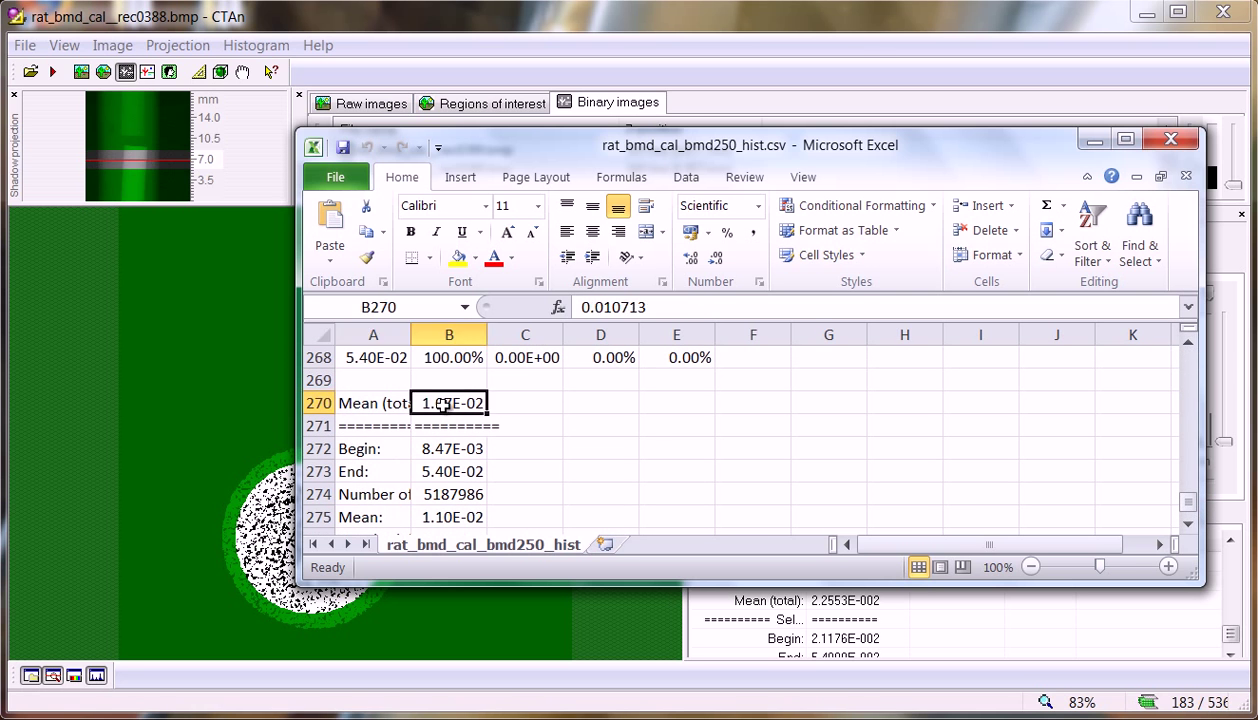
drag(652, 306, 580, 307)
key(ctrl+c)
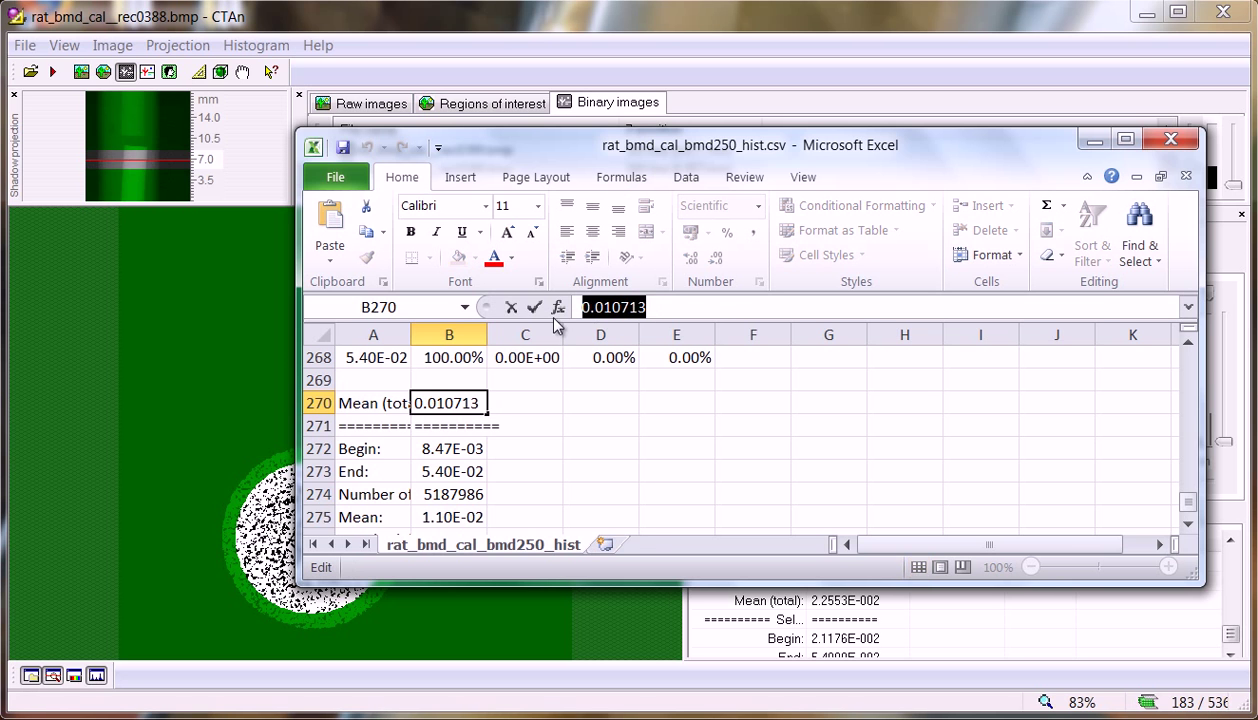
click(659, 309)
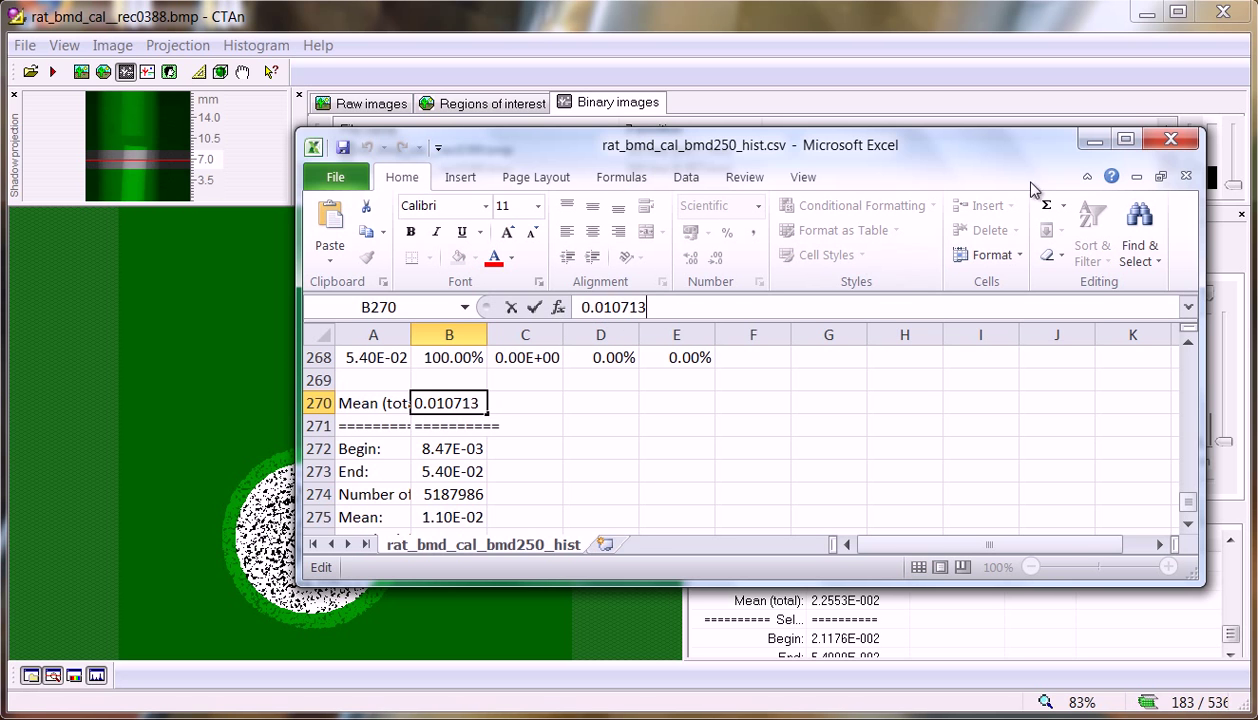
click(1170, 140)
click(679, 411)
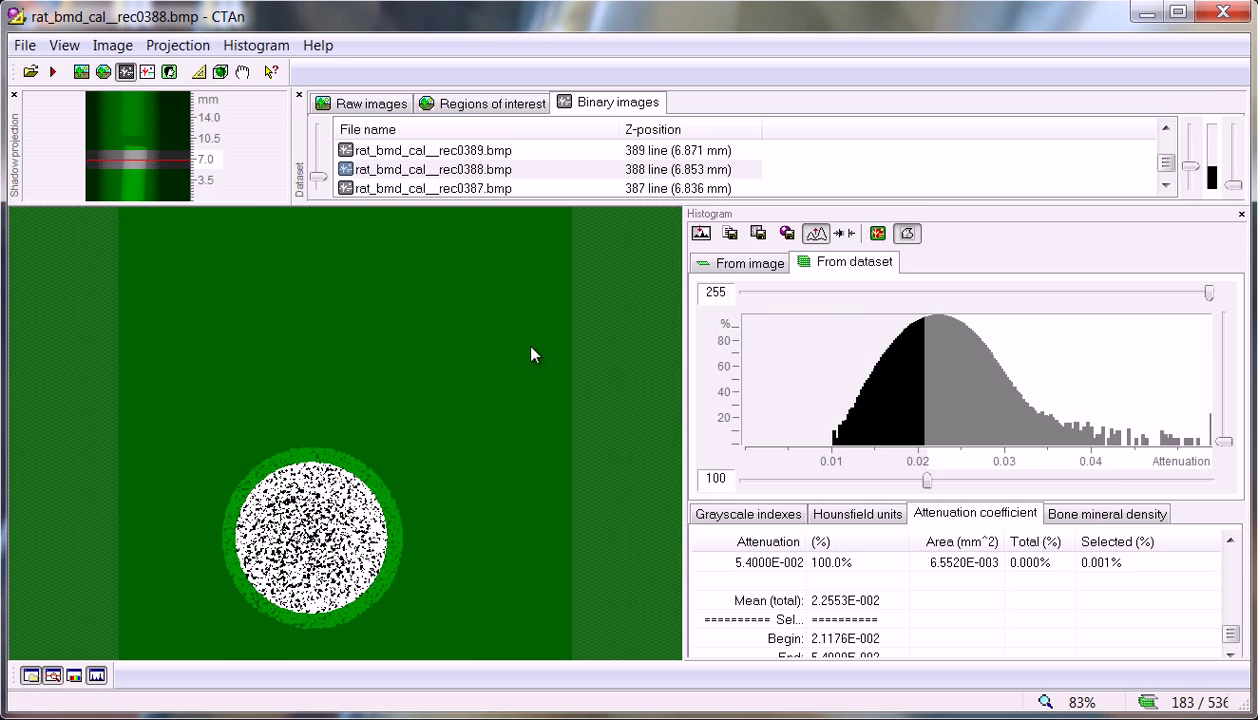
- Switch to CTAn's histogram preferences, open the bone mineral density calibration against attenuation coefficients, and move its dialog aside
click(24, 45)
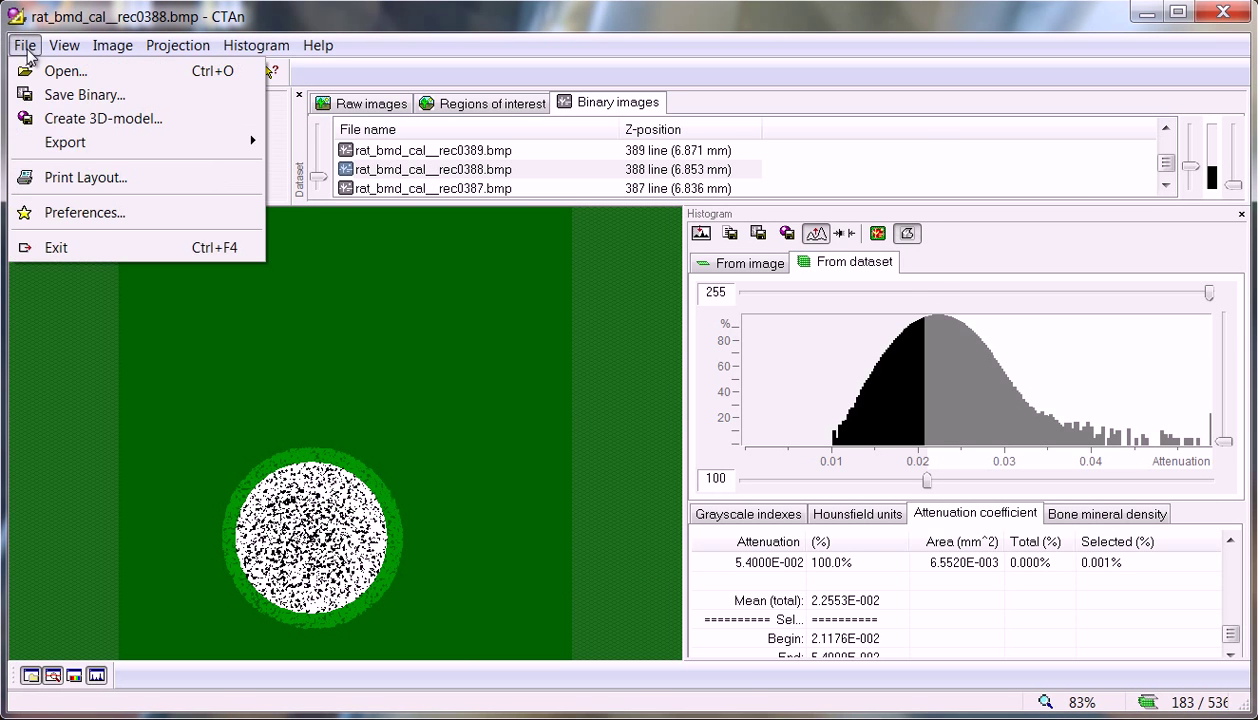
click(95, 213)
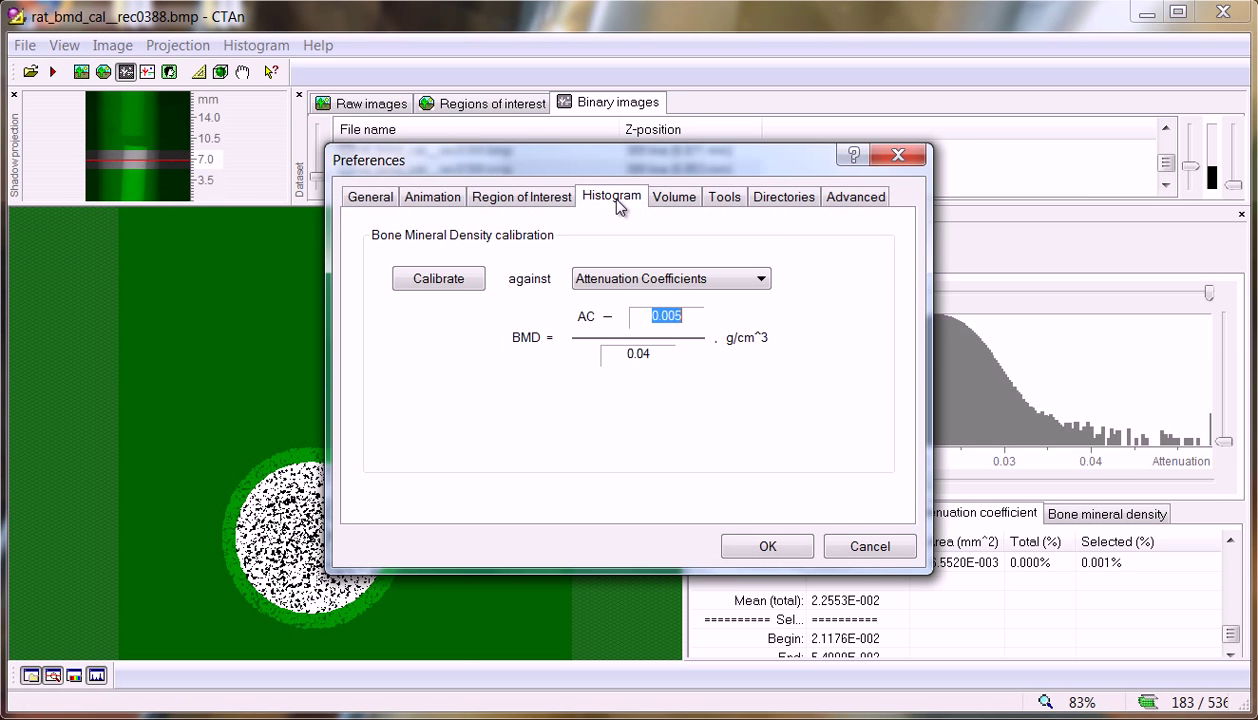
click(447, 288)
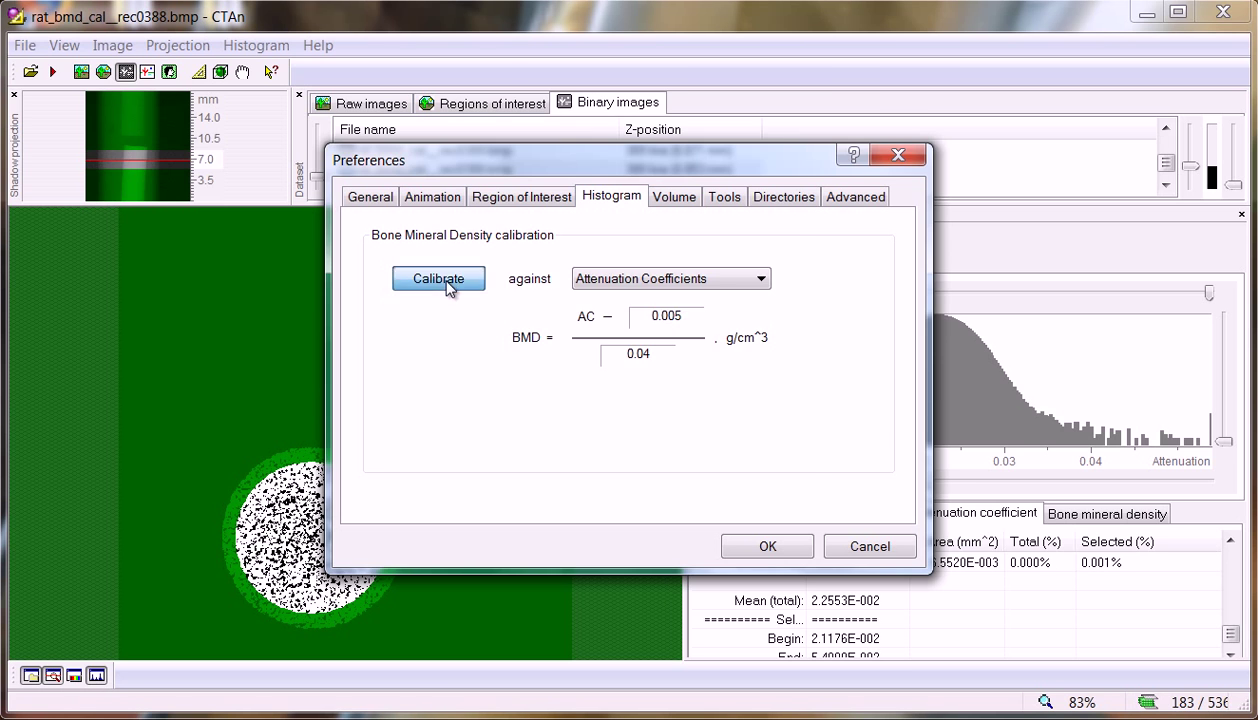
drag(550, 262, 217, 243)
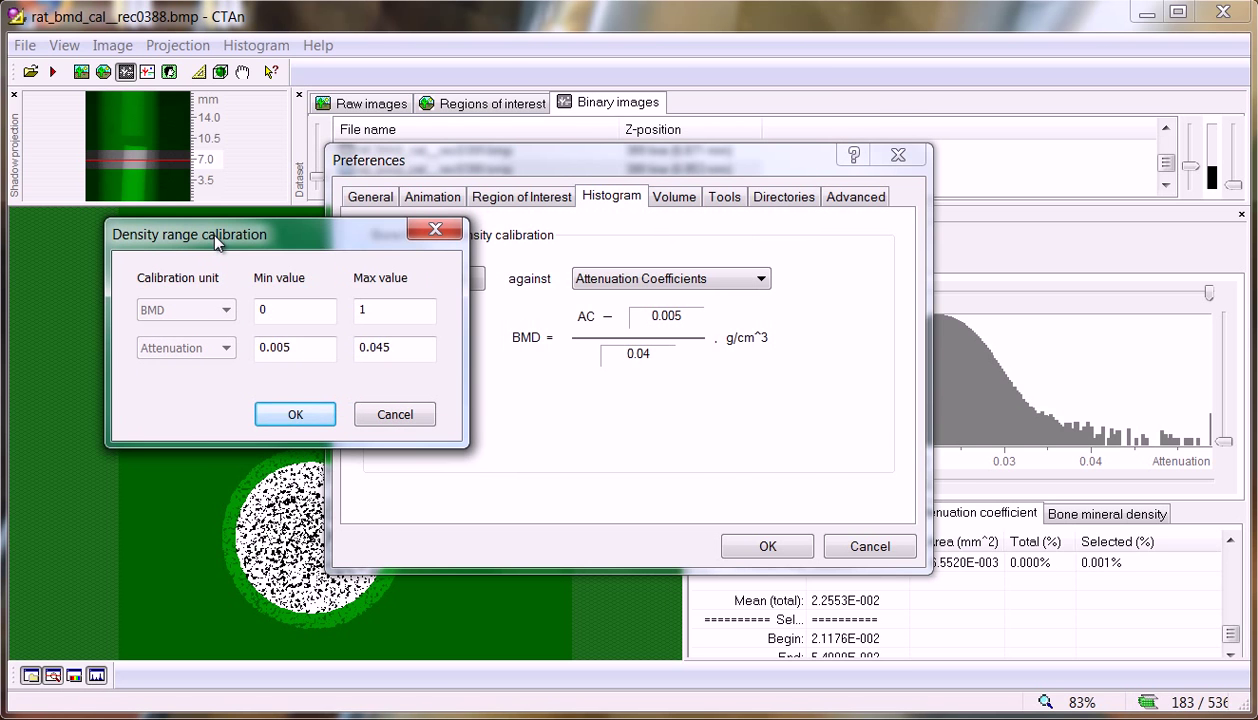
- Set the calibration's BMD range to a minimum of 0.25 and maximum of 0.75, and paste 0.010713 as the minimum attenuation
drag(282, 308, 262, 309)
double_click(360, 312)
double_click(309, 353)
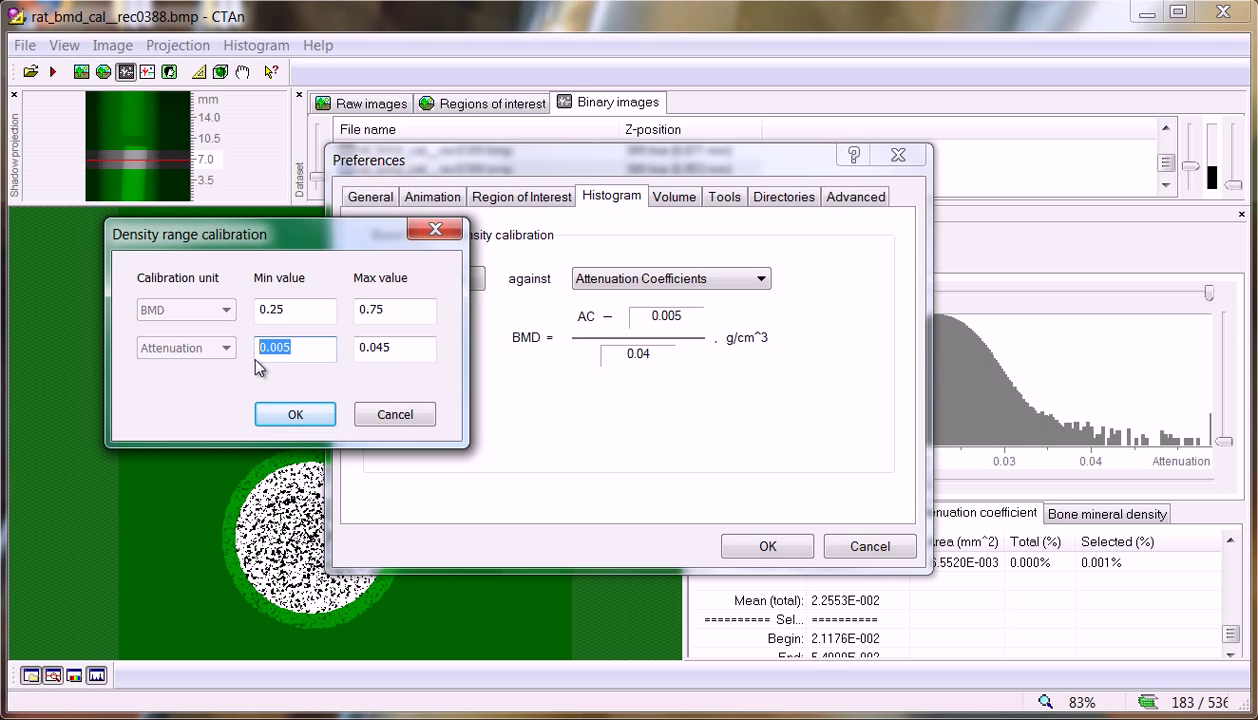
key(ctrl+v)
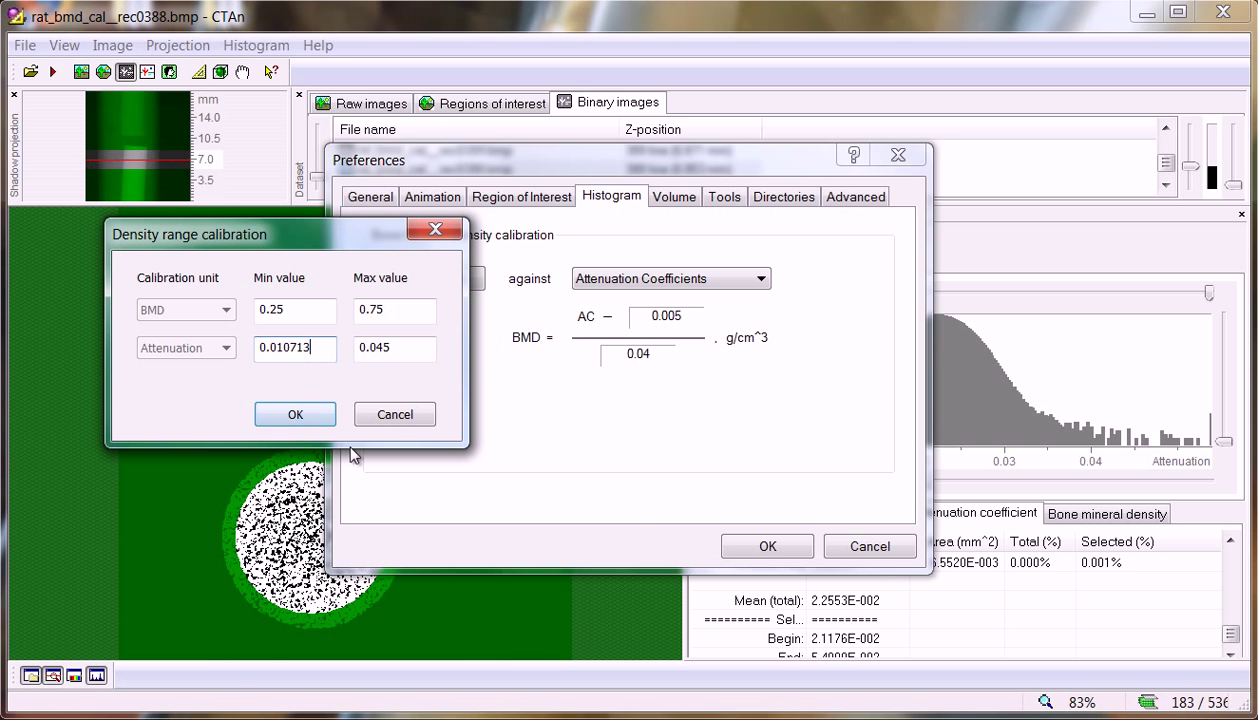
- Open the recently saved rat_bmd_cal_bmd750_hist.csv in Microsoft Excel
key(super)
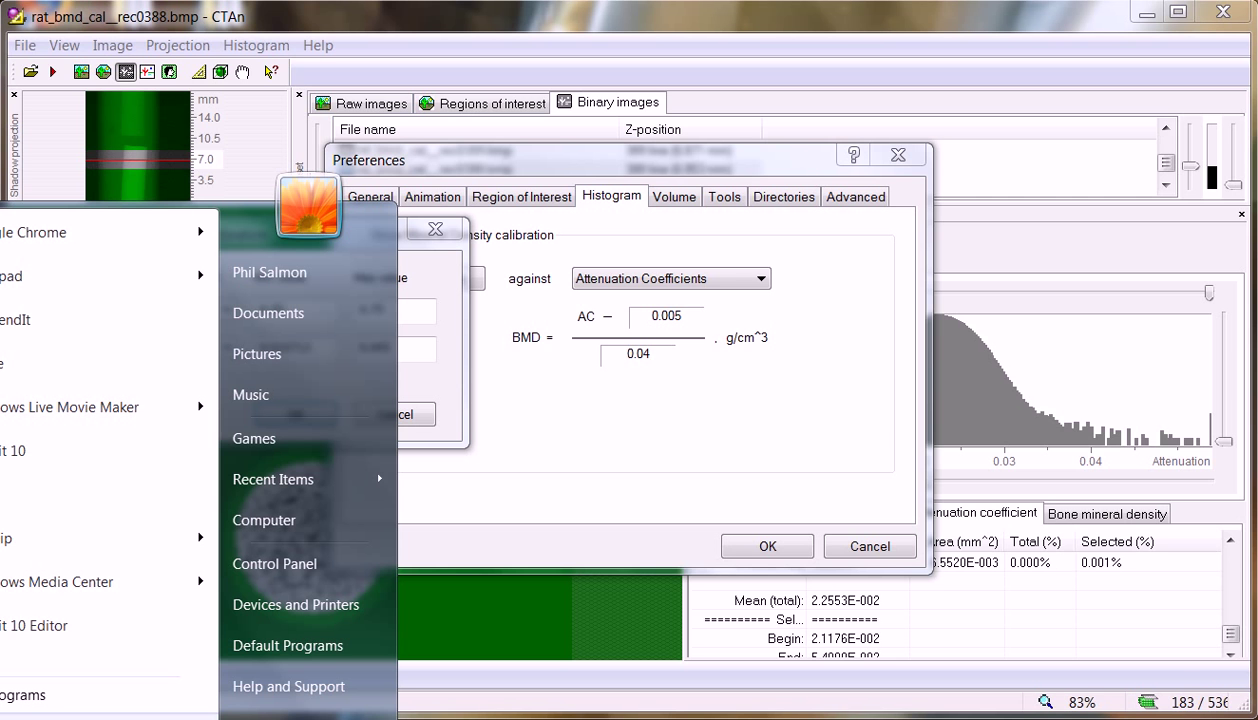
mouse_move(260, 487)
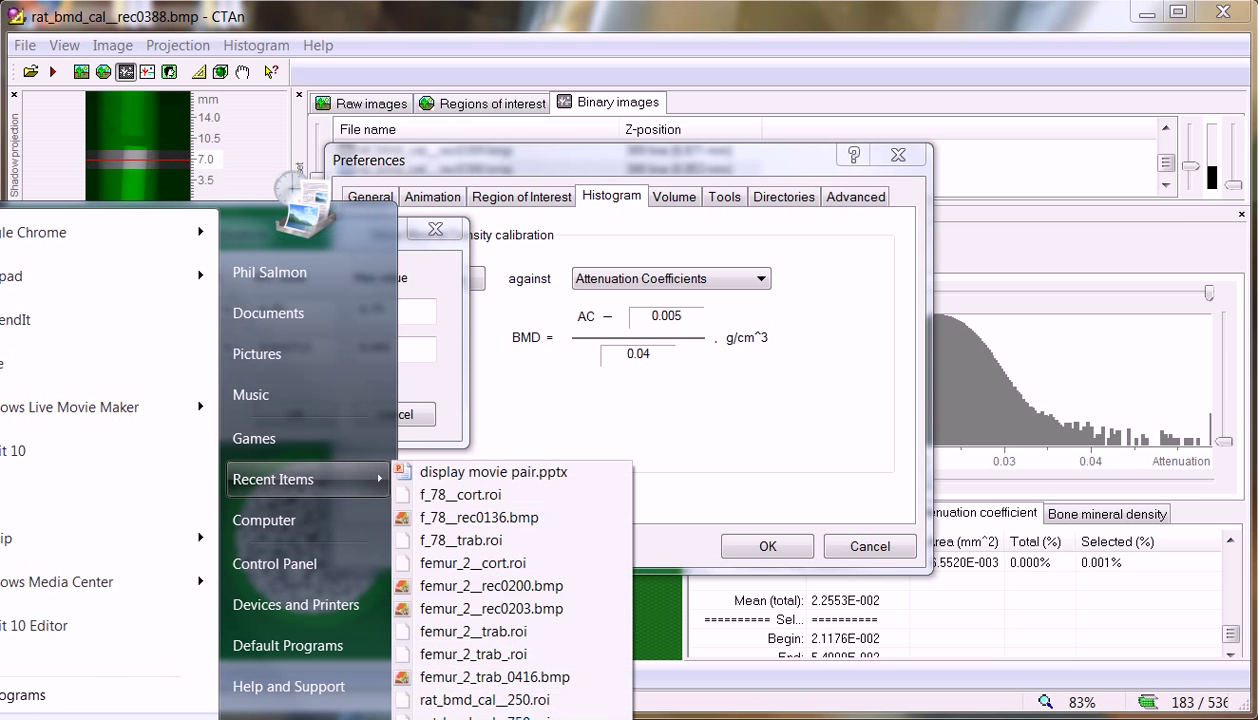
click(480, 718)
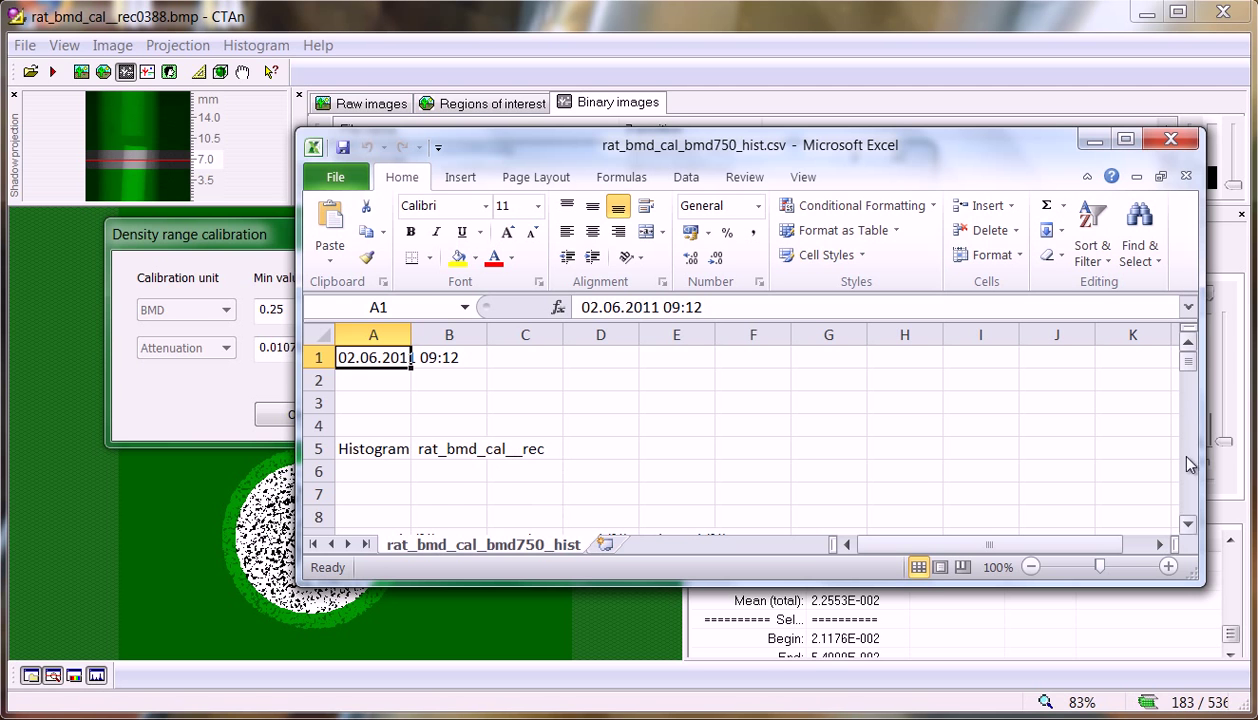
- Copy the total mean attenuation value from cell B270 of the 750 histogram file and close the workbook
drag(1190, 376, 1188, 506)
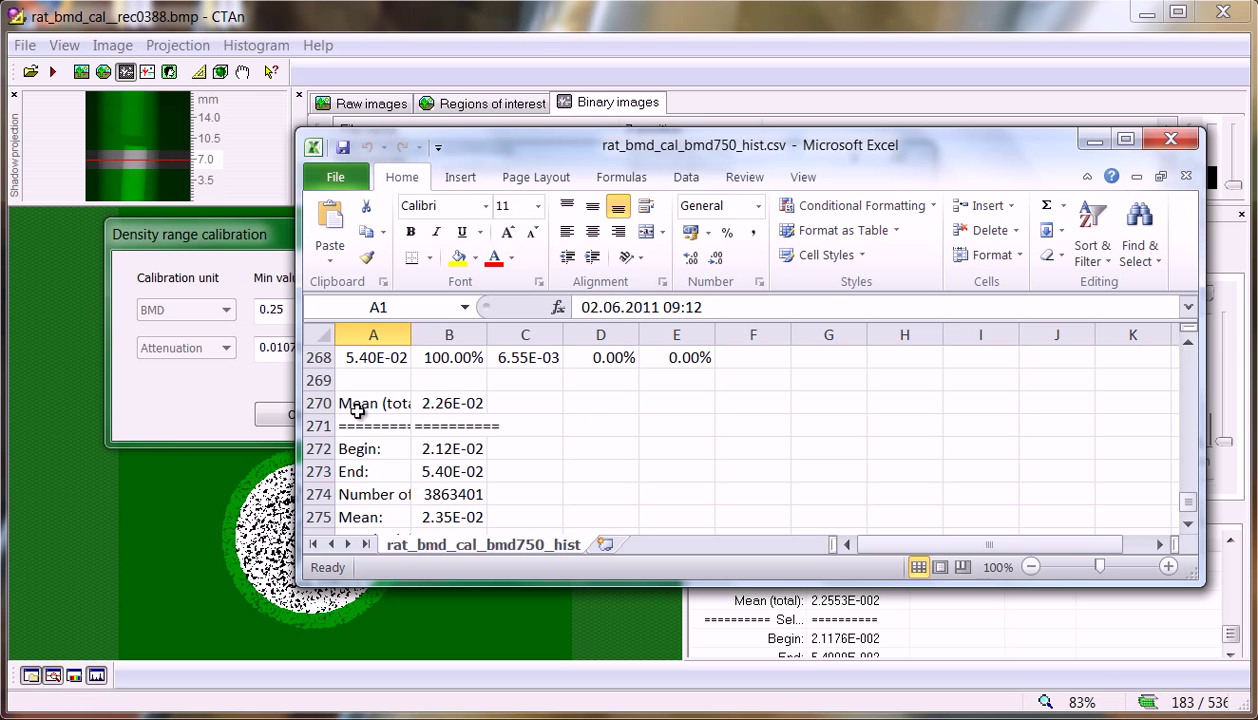
click(447, 404)
double_click(661, 309)
key(ctrl+c)
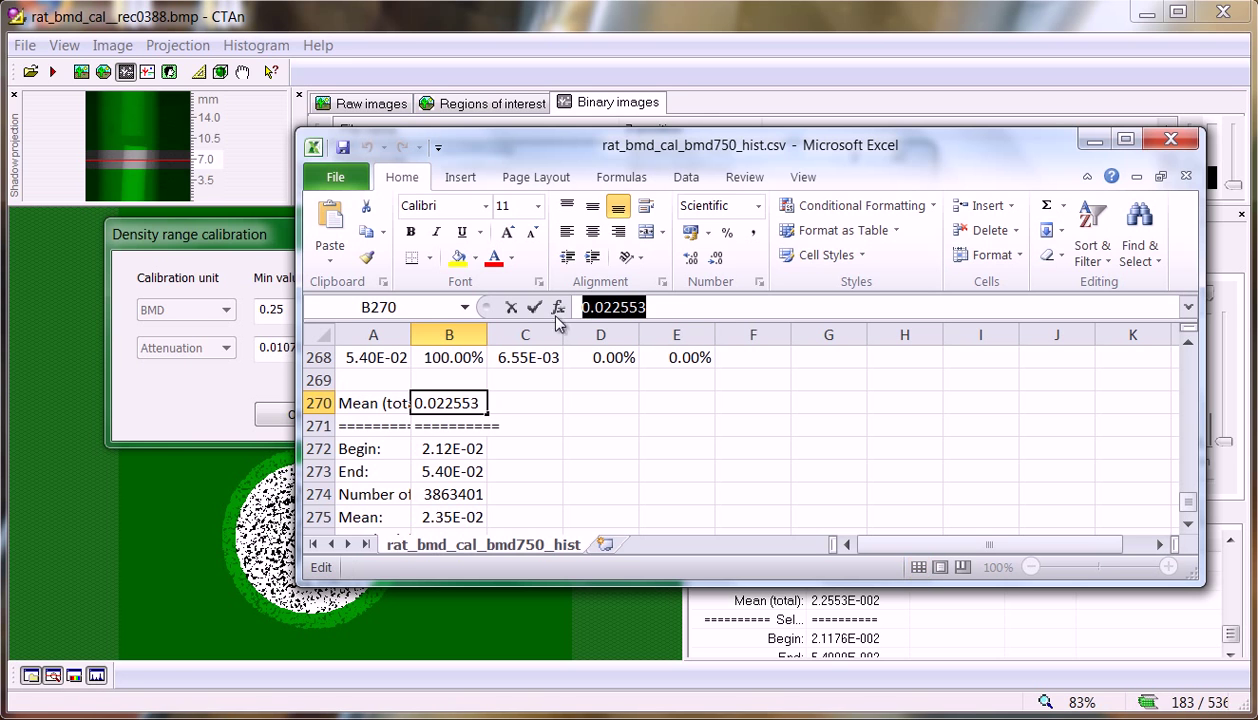
click(664, 317)
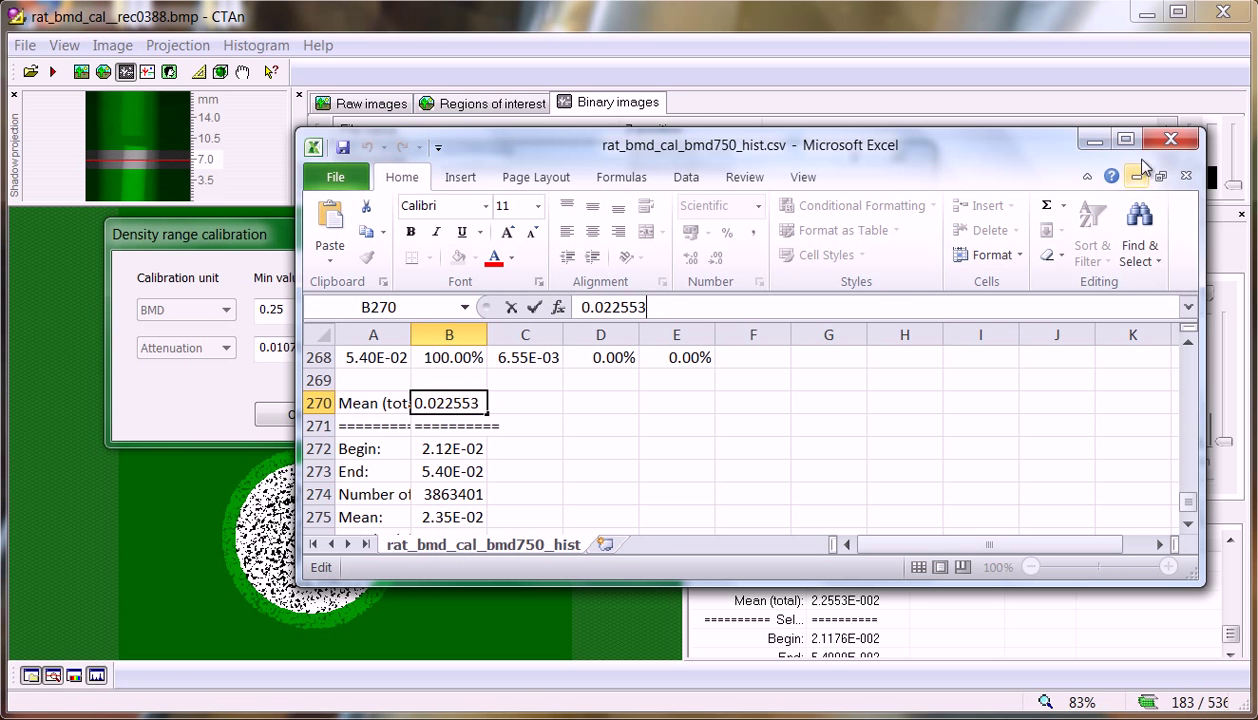
click(1170, 139)
click(670, 412)
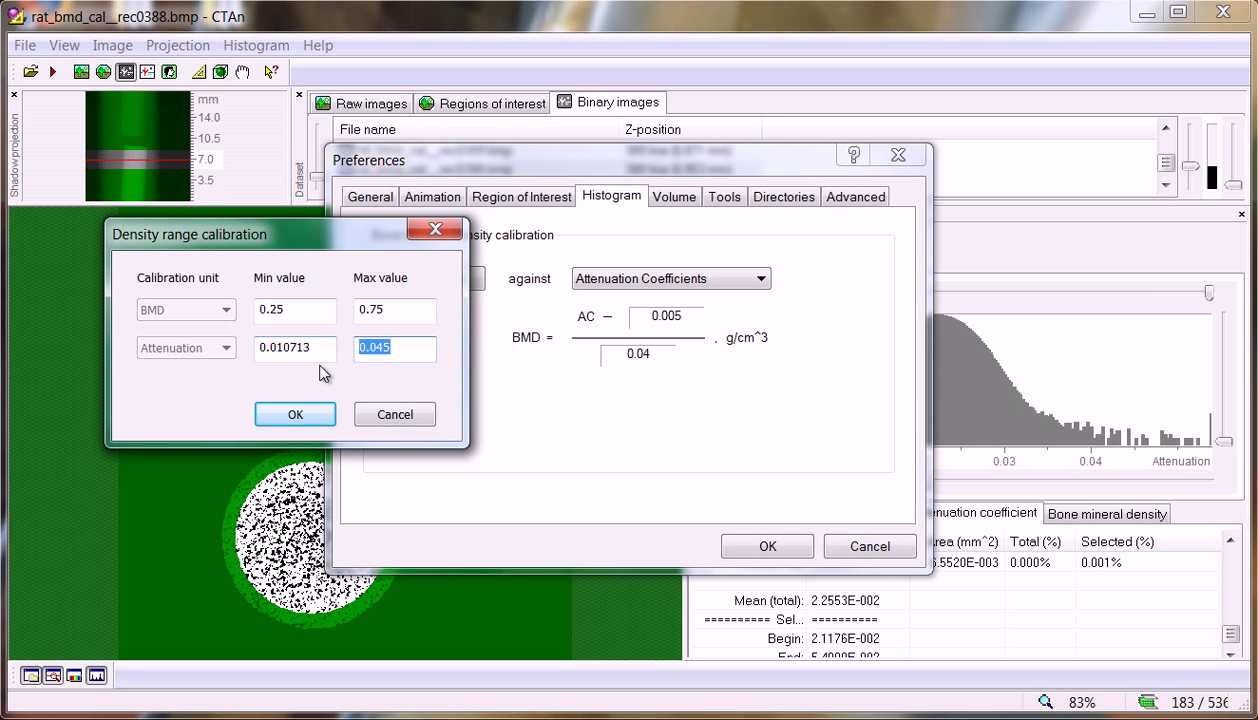
- Paste 0.022553 as the maximum attenuation in the density range calibration and apply the calibration and the preferences
key(ctrl+v)
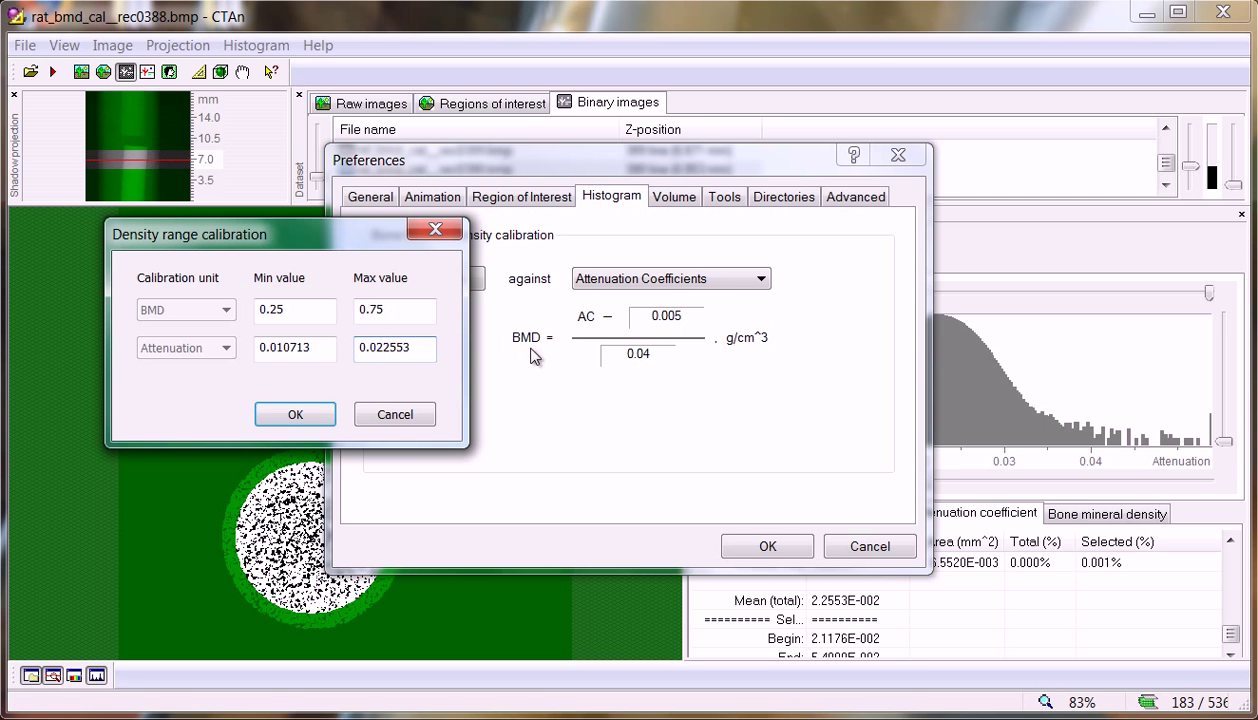
click(318, 416)
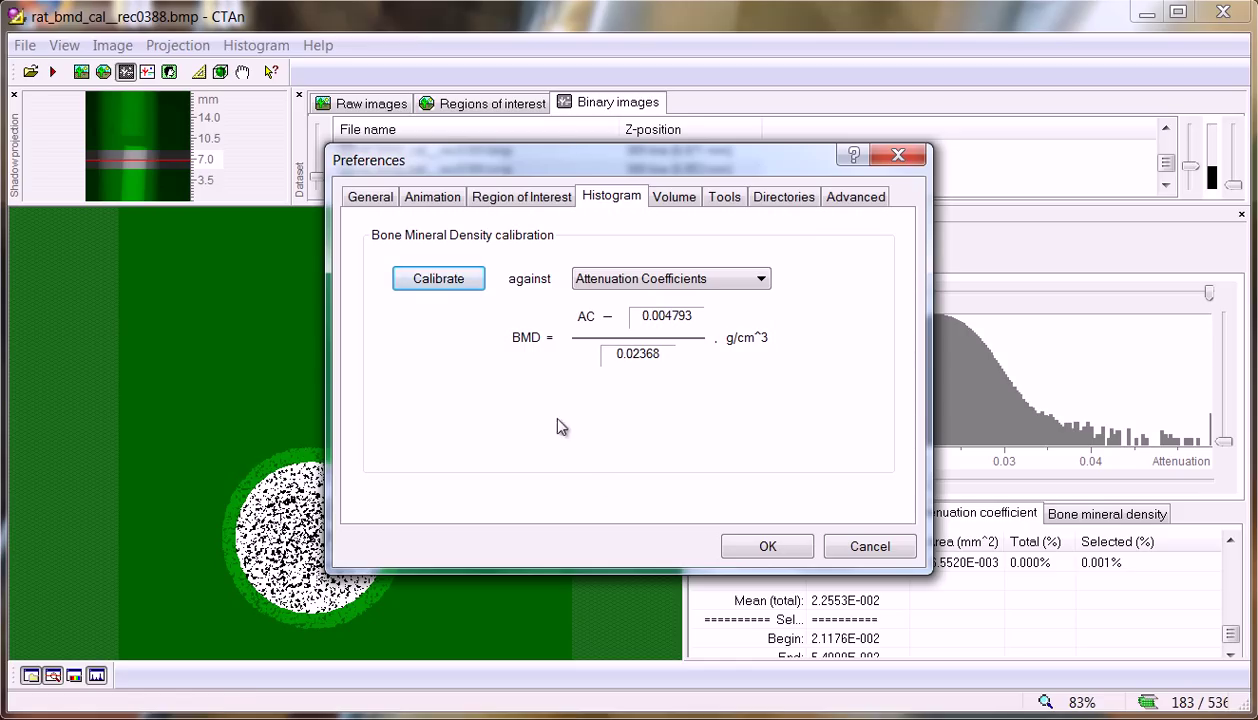
click(764, 548)
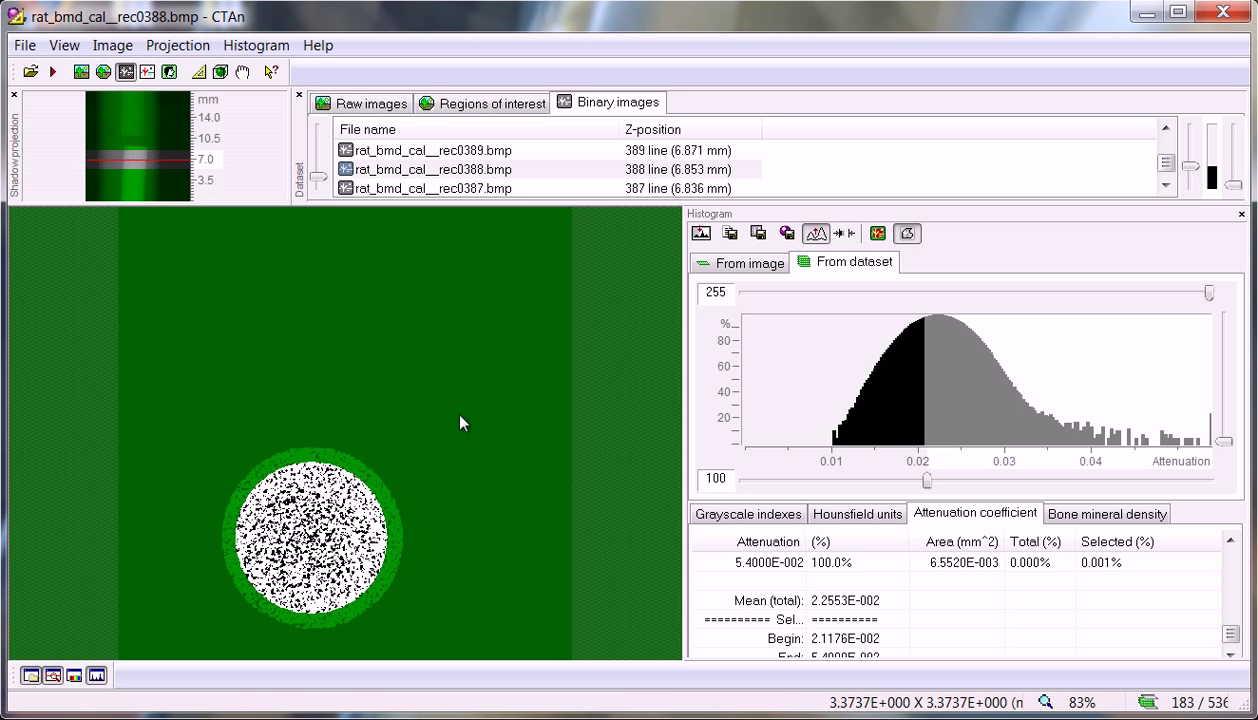
- Check the bone mineral density histogram for the 750 rod and for the region in rat_bmd_cal__250.roi, closing the palette
click(1104, 516)
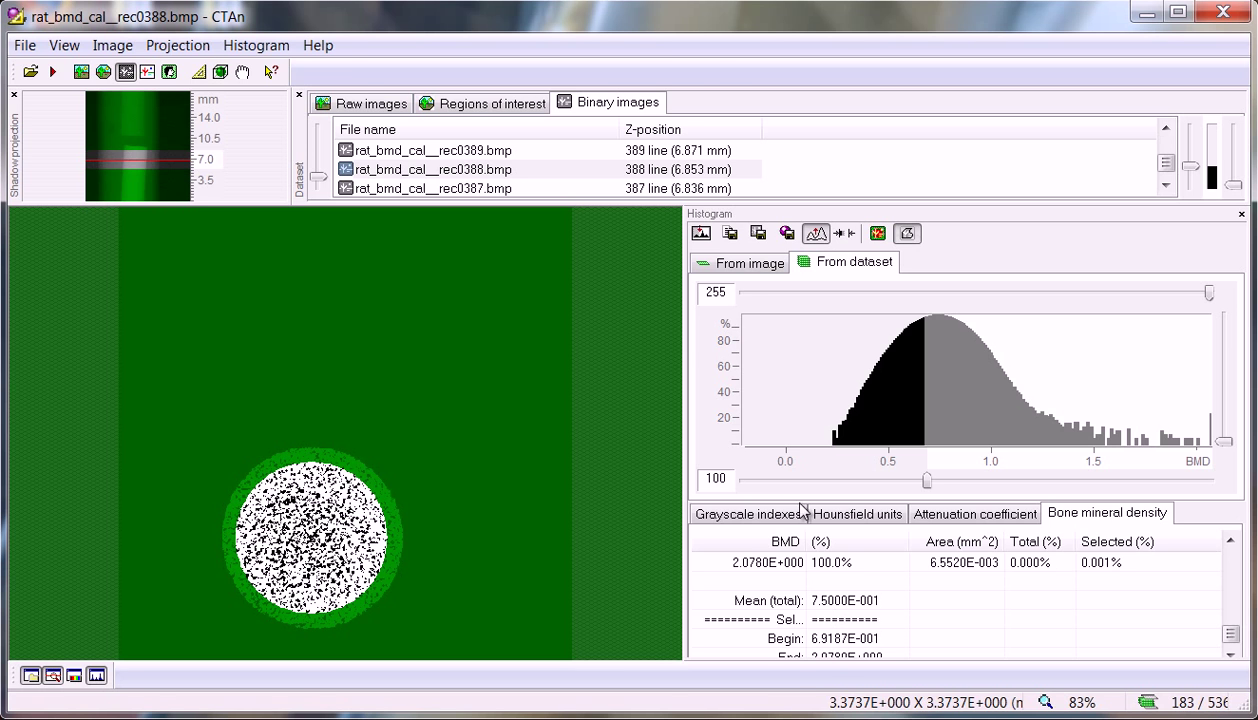
click(455, 104)
click(336, 78)
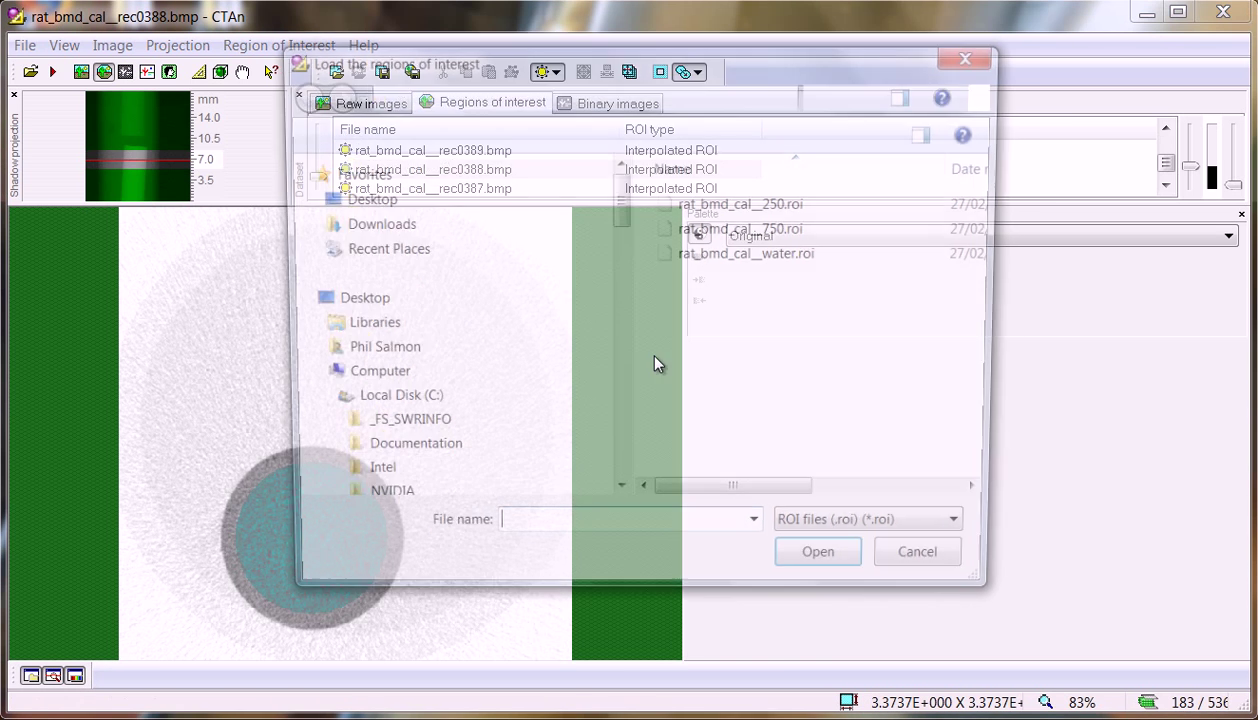
double_click(724, 202)
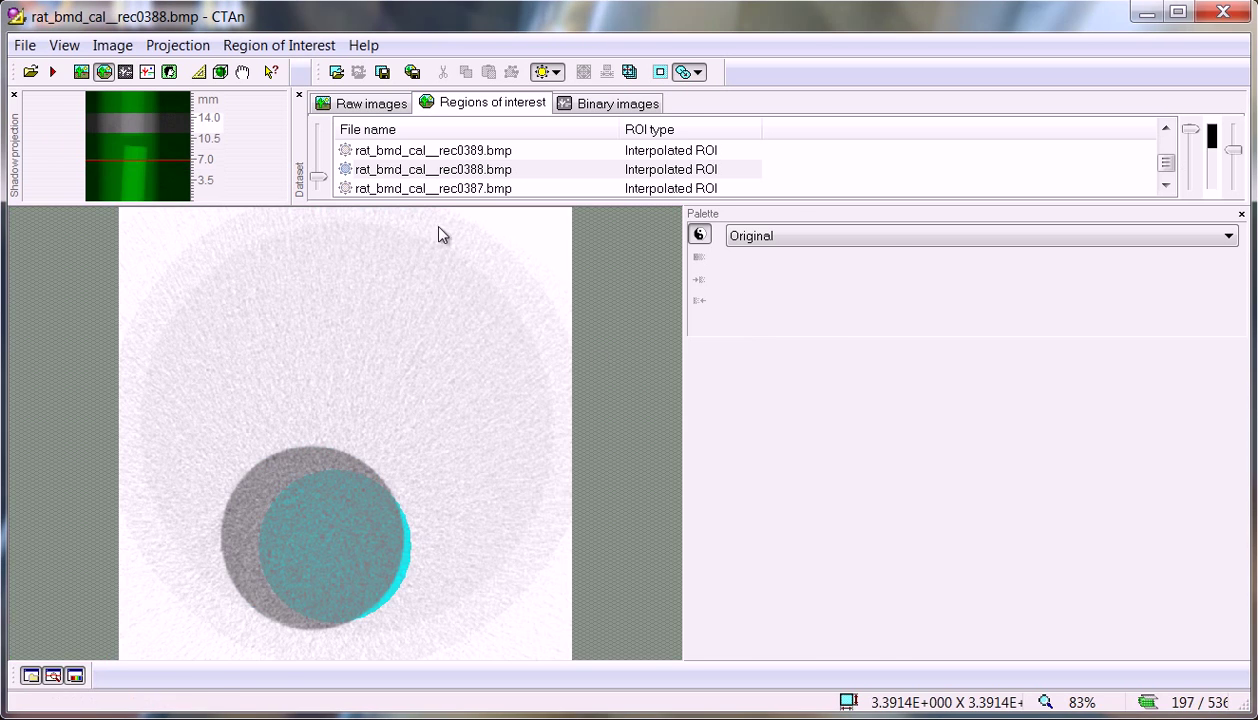
click(152, 124)
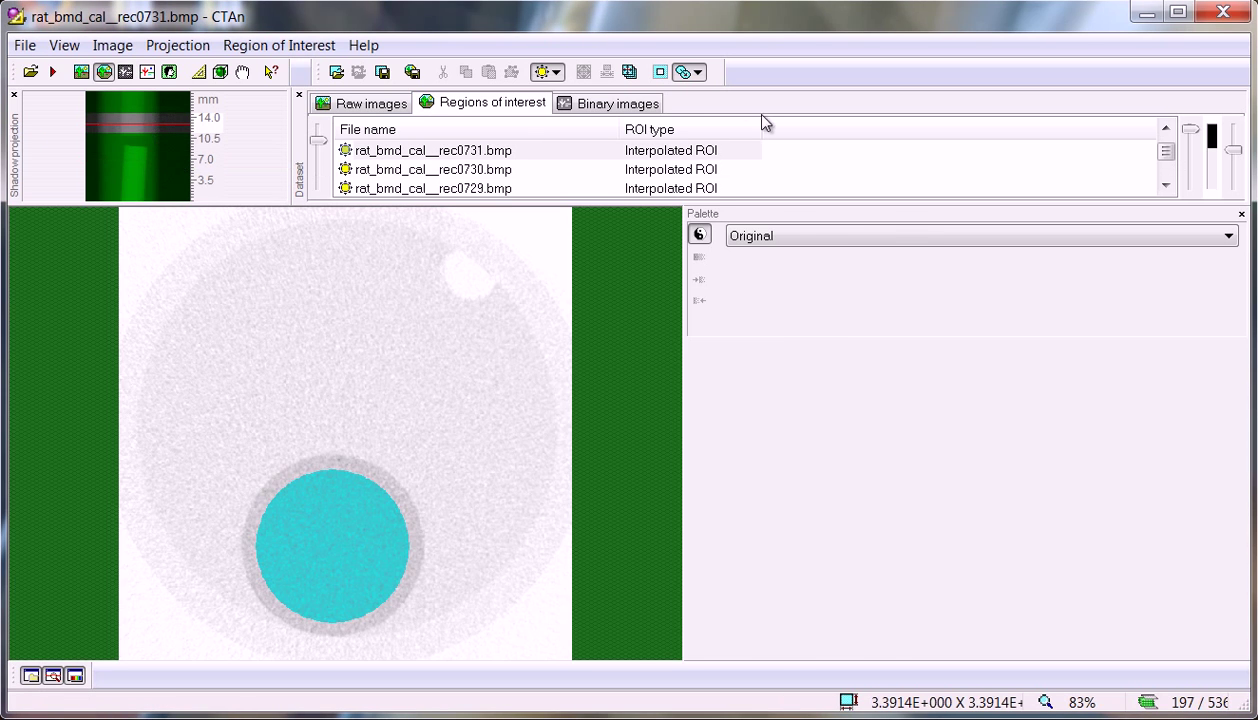
click(618, 104)
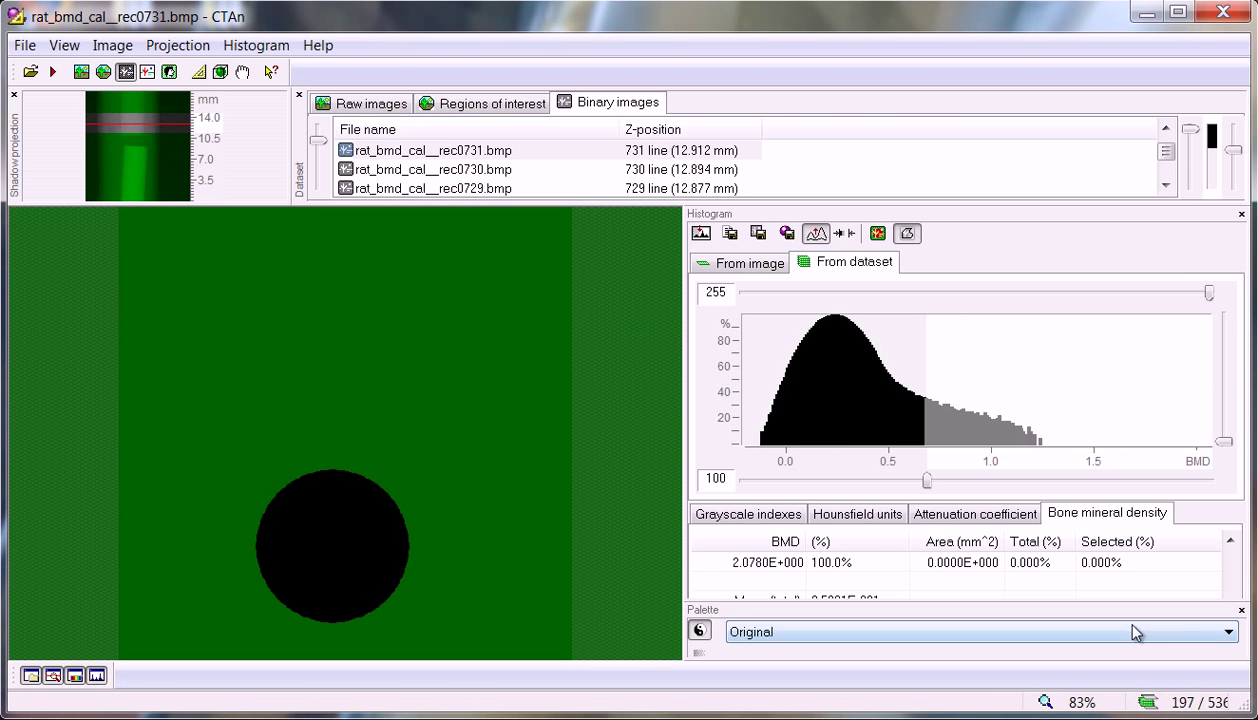
click(1240, 609)
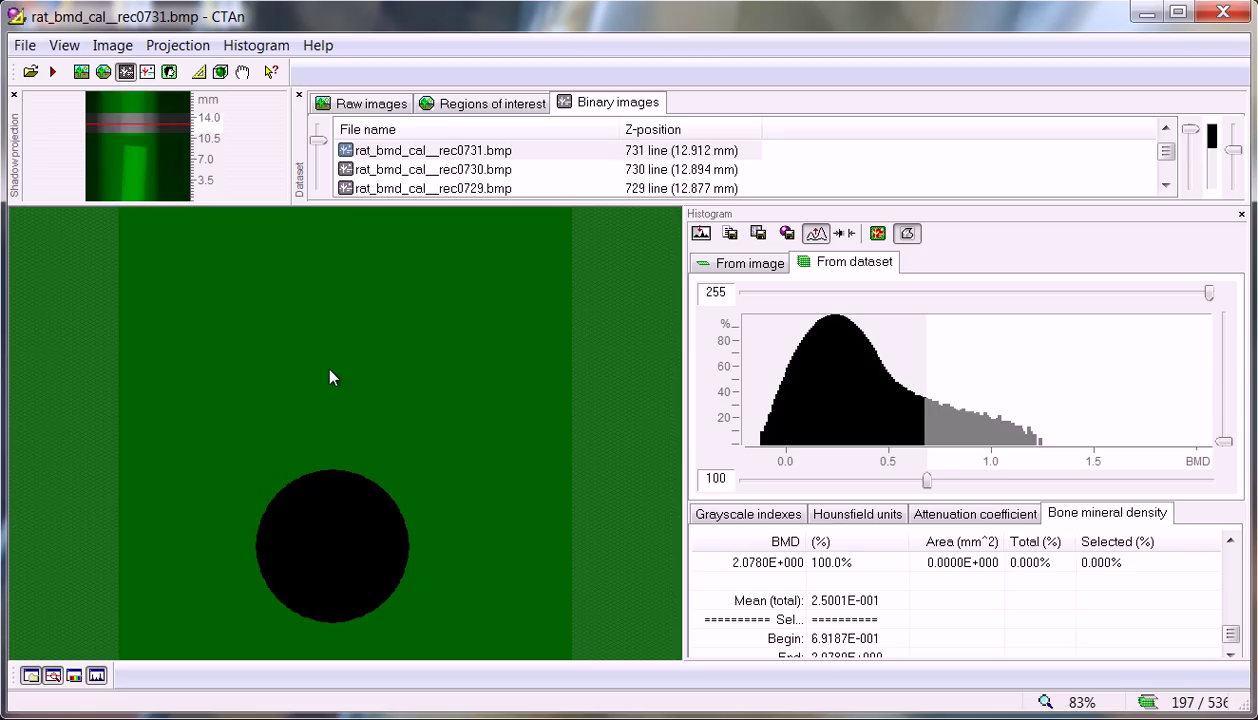
- Load the femur_2 dataset from the f_2_ovx folder, display slice 614, and enlarge the shadow projection and dataset area
click(30, 72)
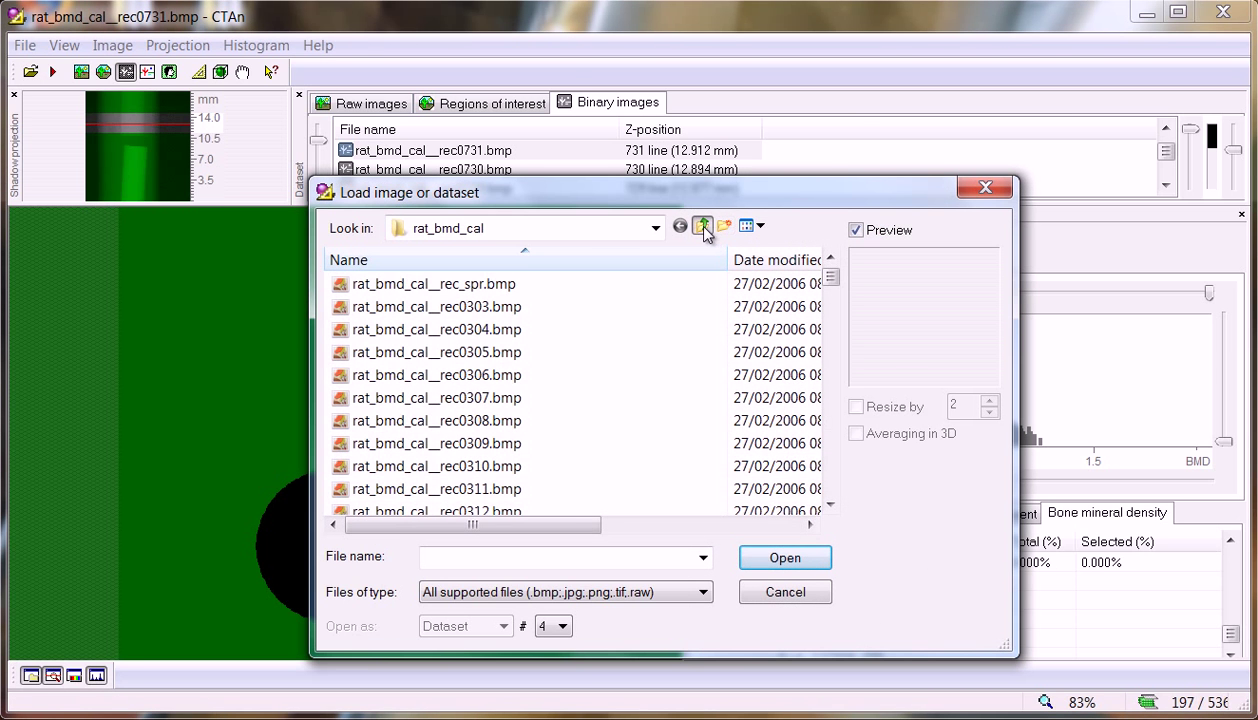
click(698, 224)
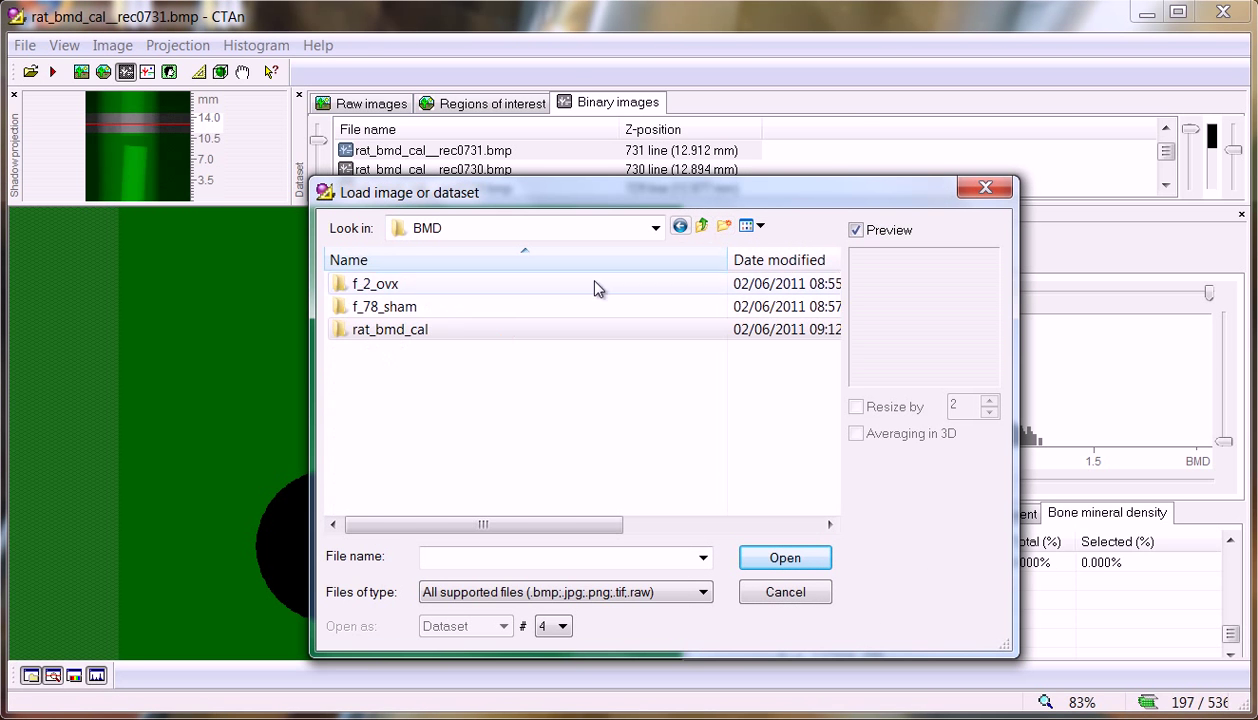
double_click(389, 286)
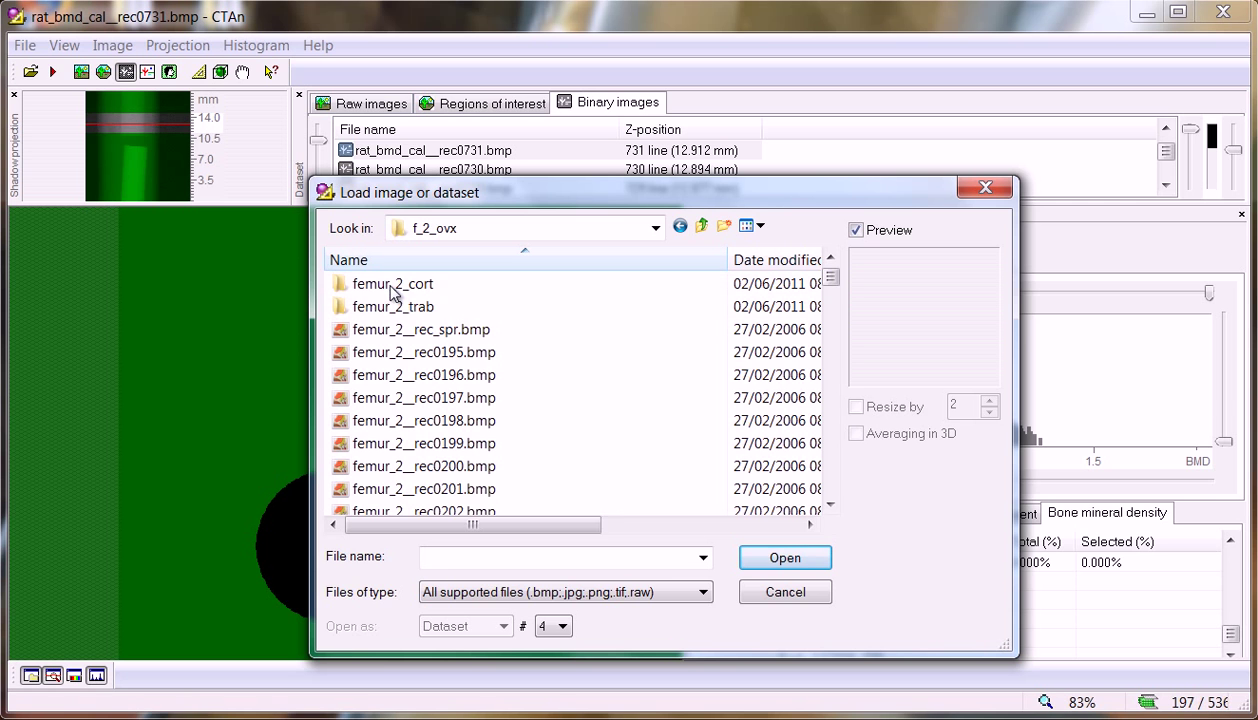
double_click(433, 444)
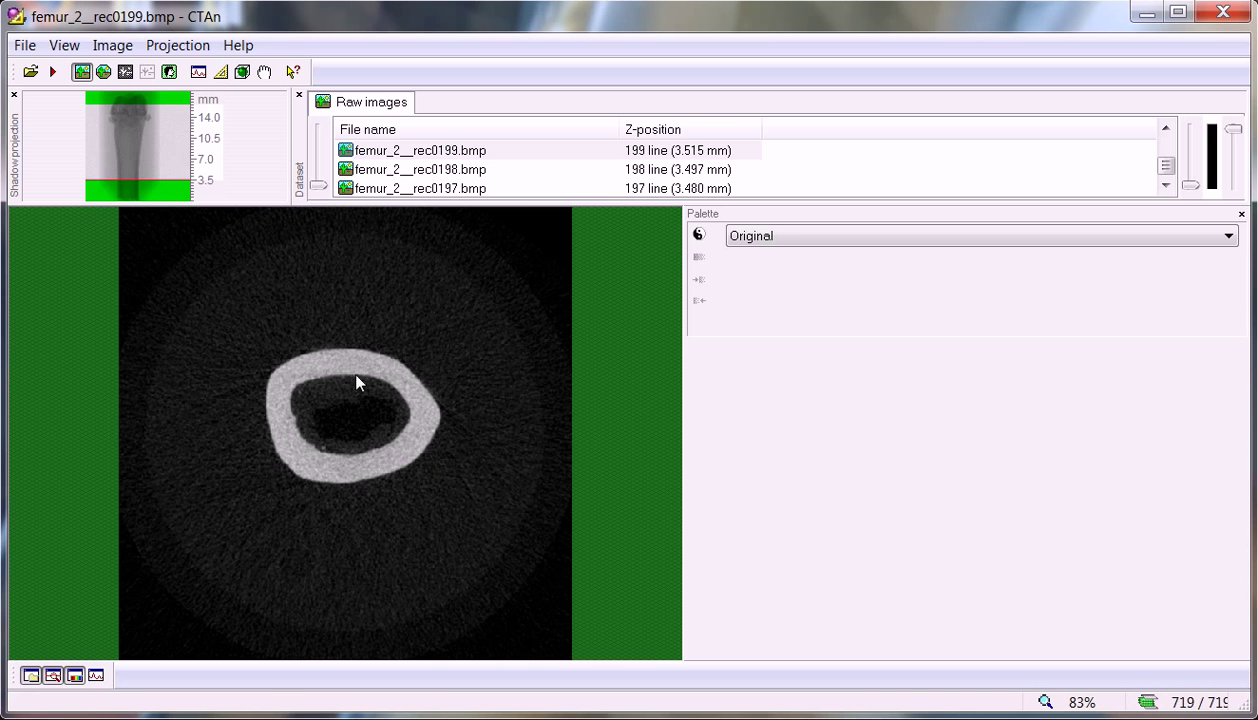
click(141, 135)
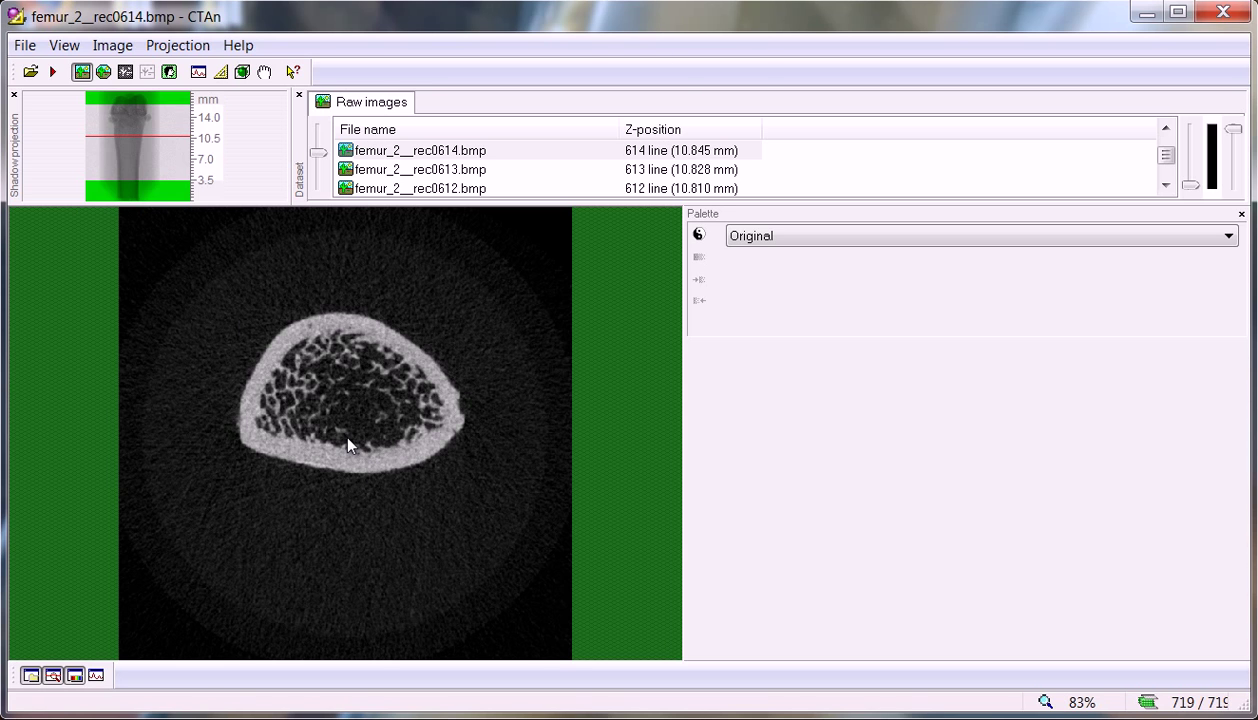
drag(376, 204, 376, 260)
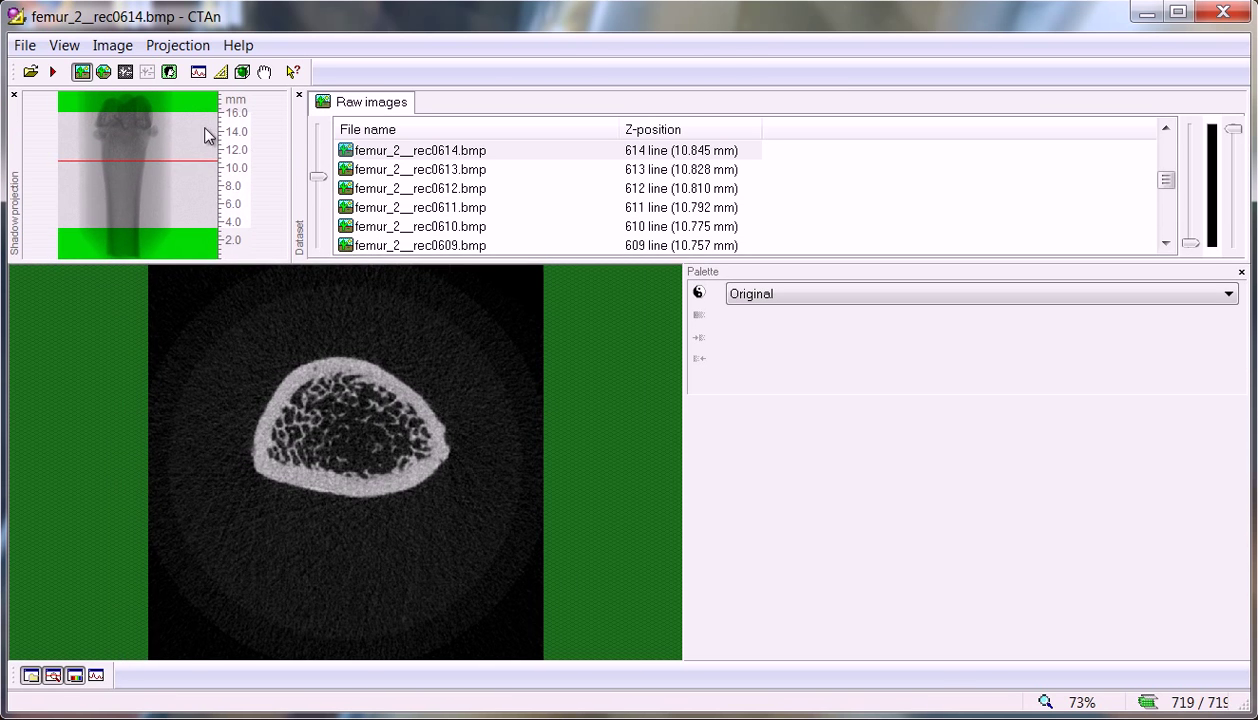
- Load the trabecular region of interest femur_2__trab.roi onto the femur dataset
click(104, 72)
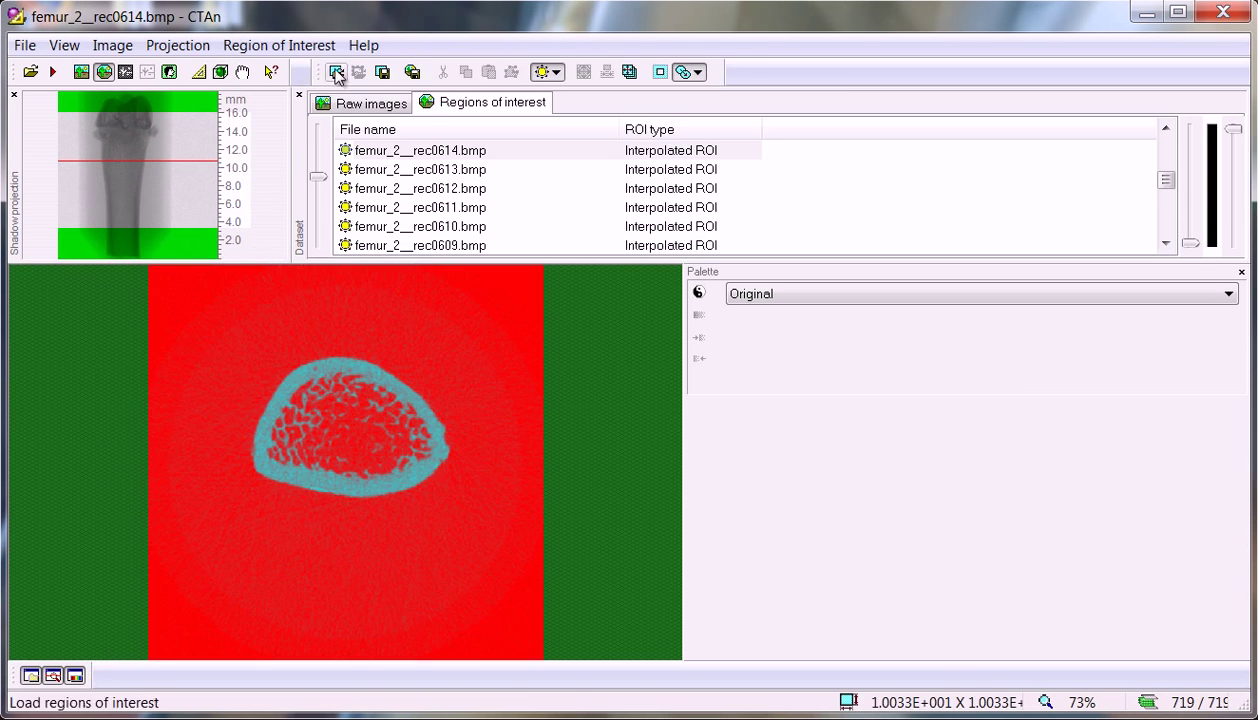
click(332, 72)
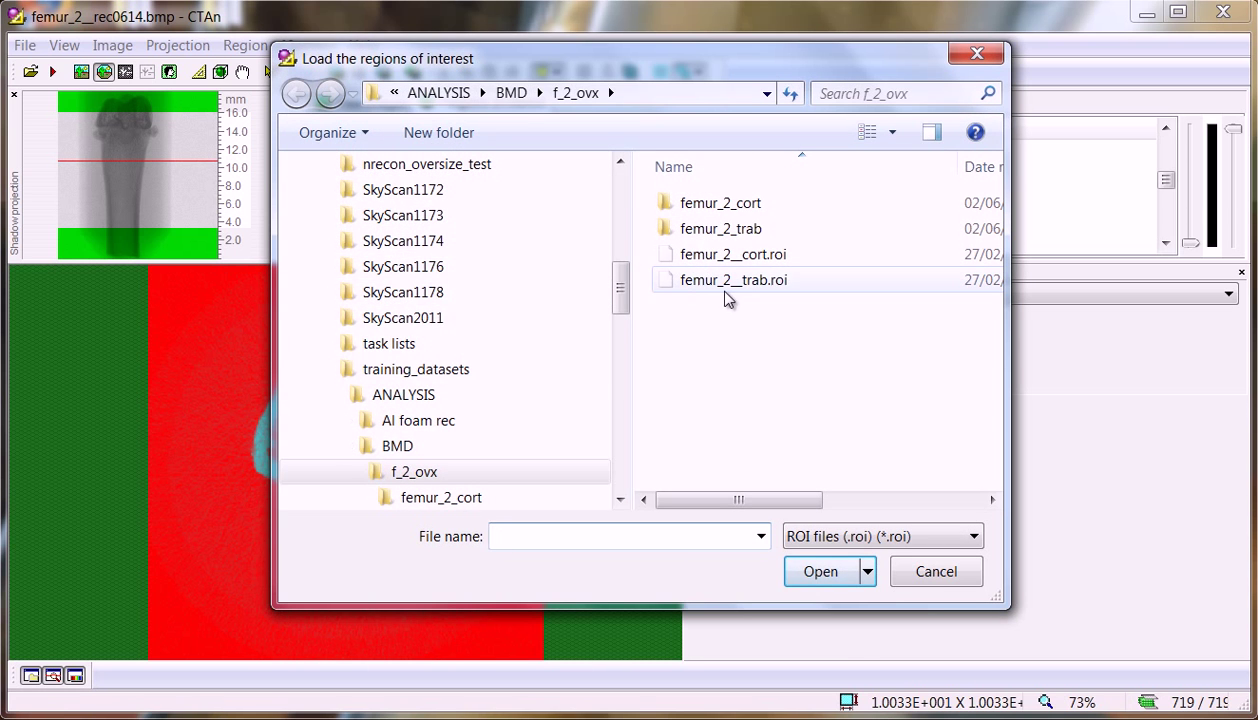
double_click(740, 280)
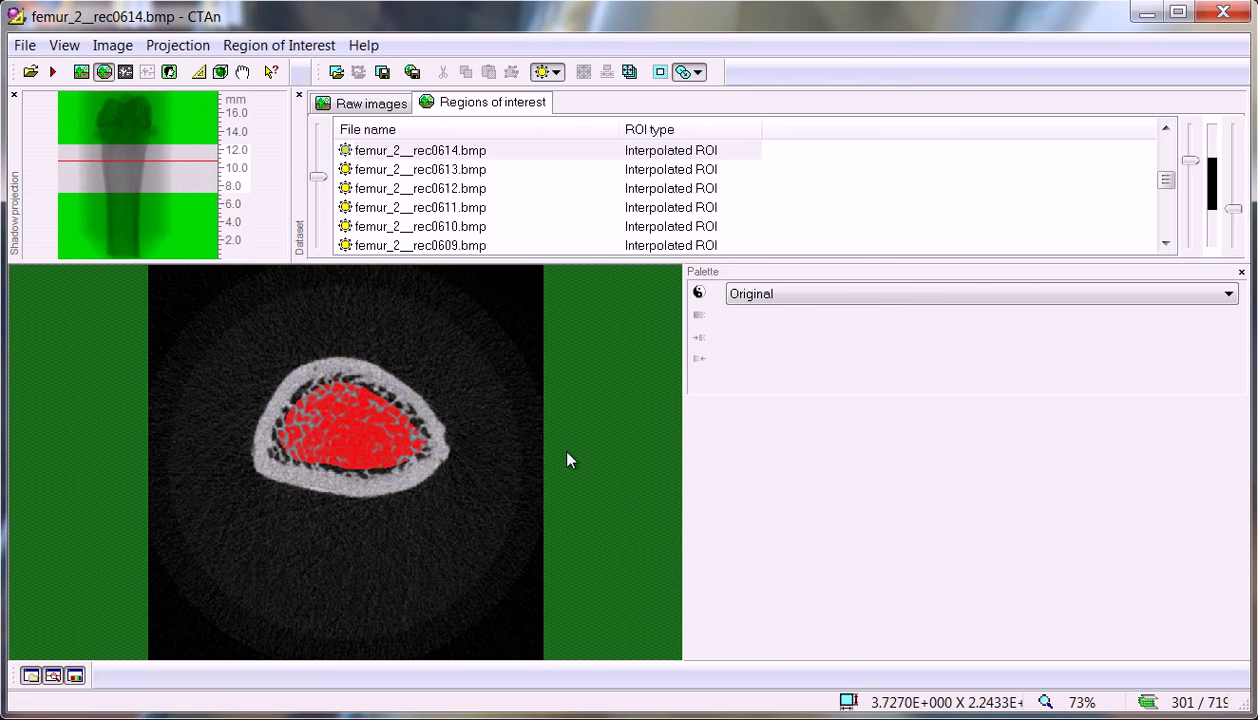
drag(318, 183, 347, 183)
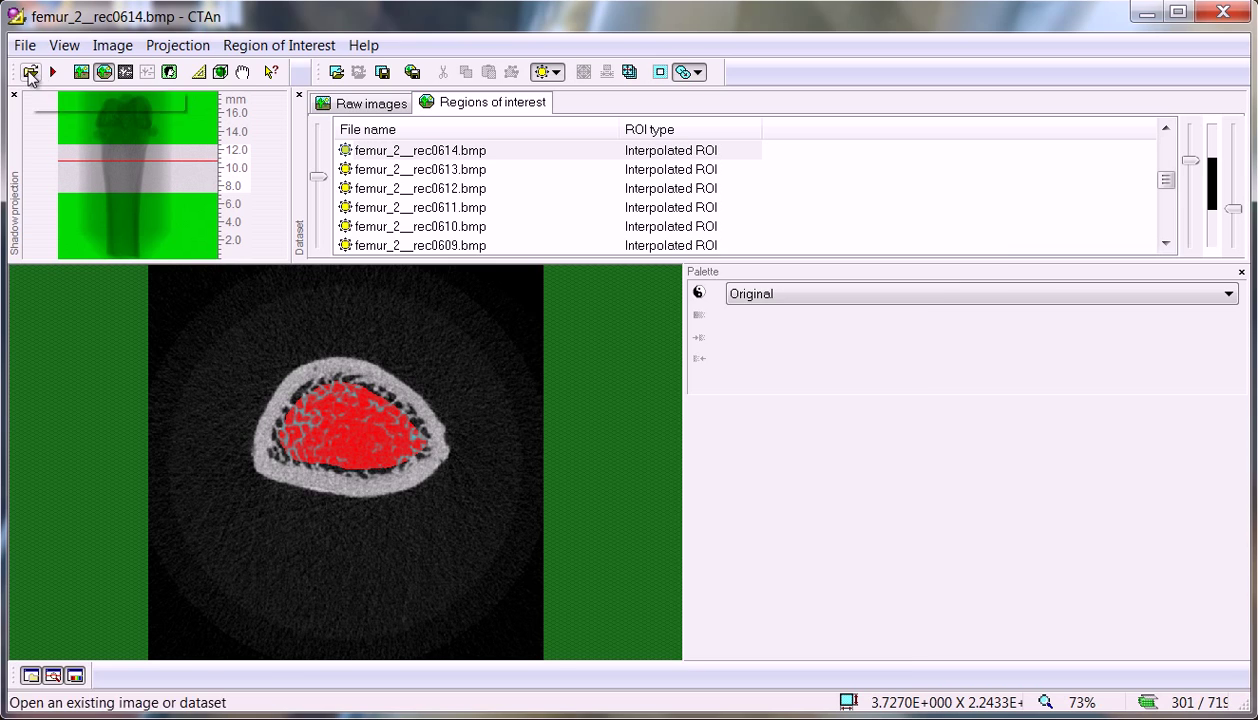
- Open the dataset in the femur_2_trab folder, display slice 640, and switch to its regions of interest
click(31, 72)
double_click(422, 307)
double_click(430, 352)
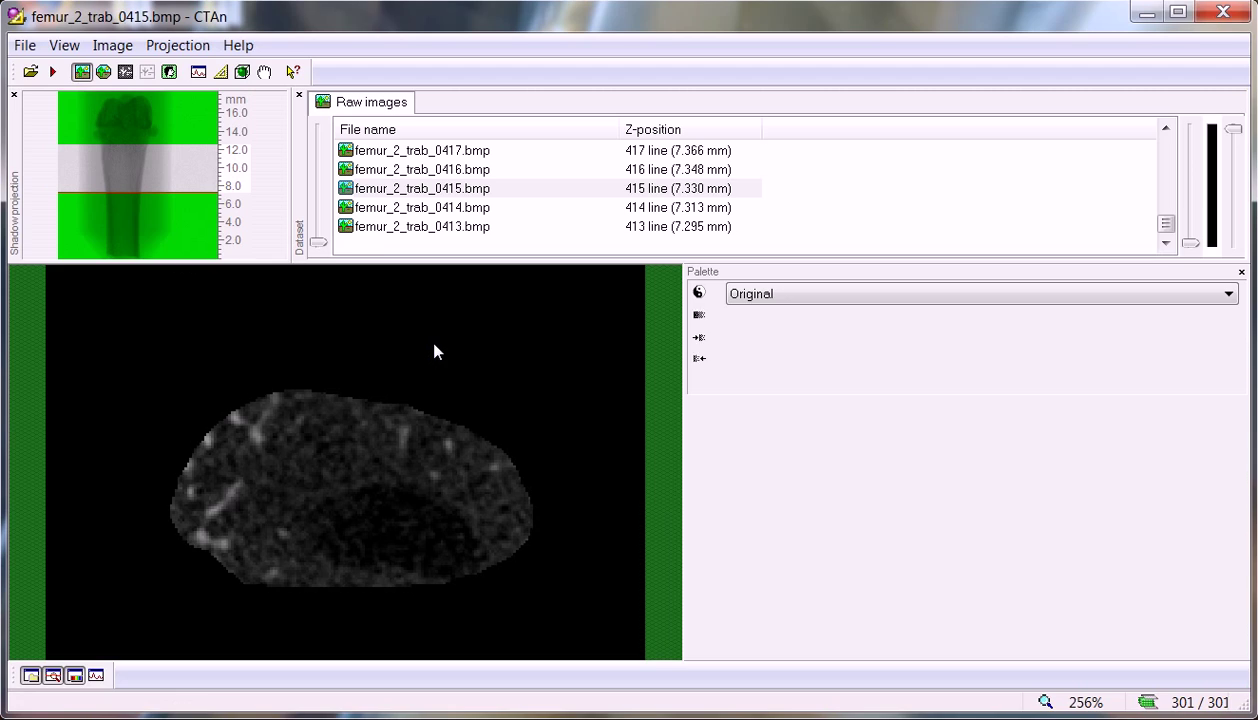
drag(317, 243, 326, 158)
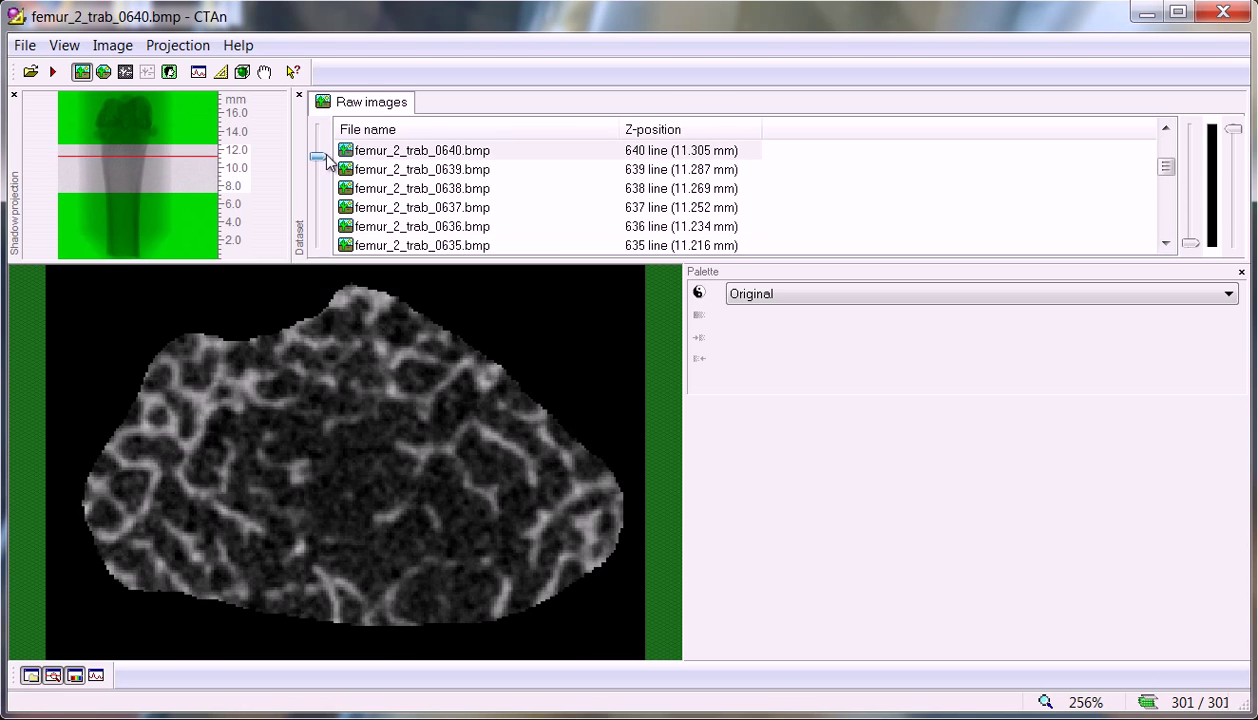
click(103, 72)
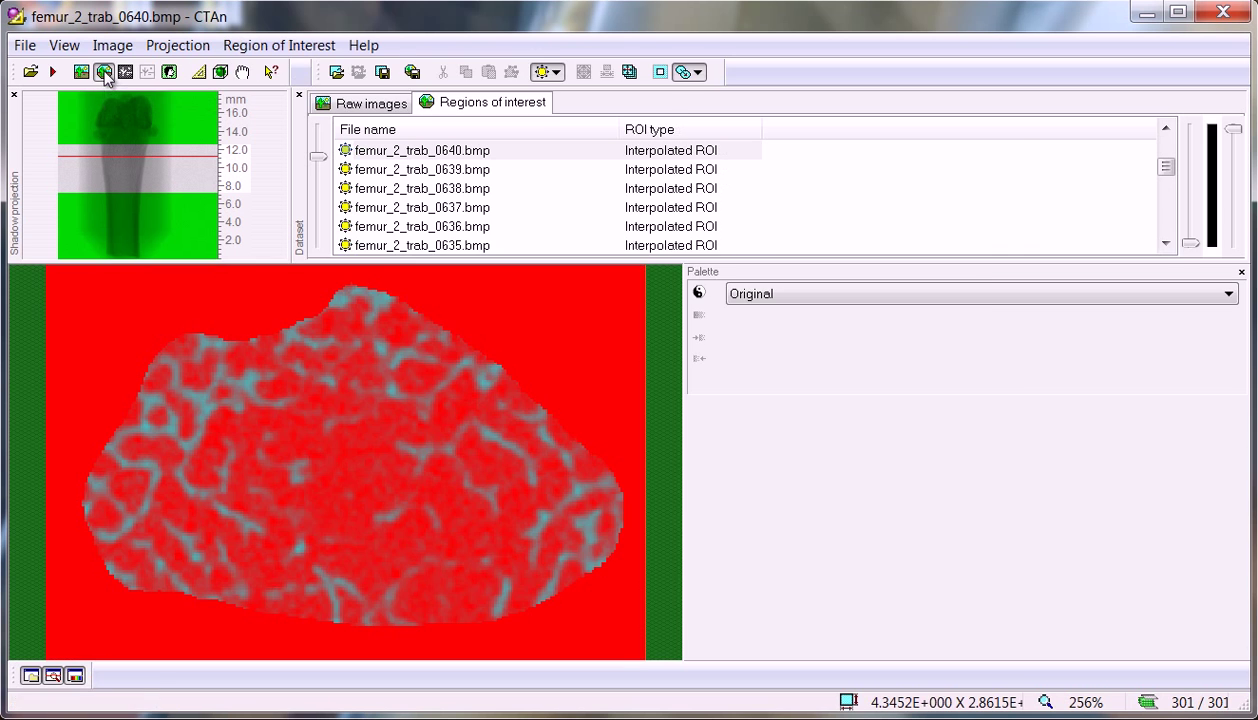
- Load the saved region of interest onto the femur_2_trab dataset and display the slices as binary images
click(336, 72)
double_click(733, 208)
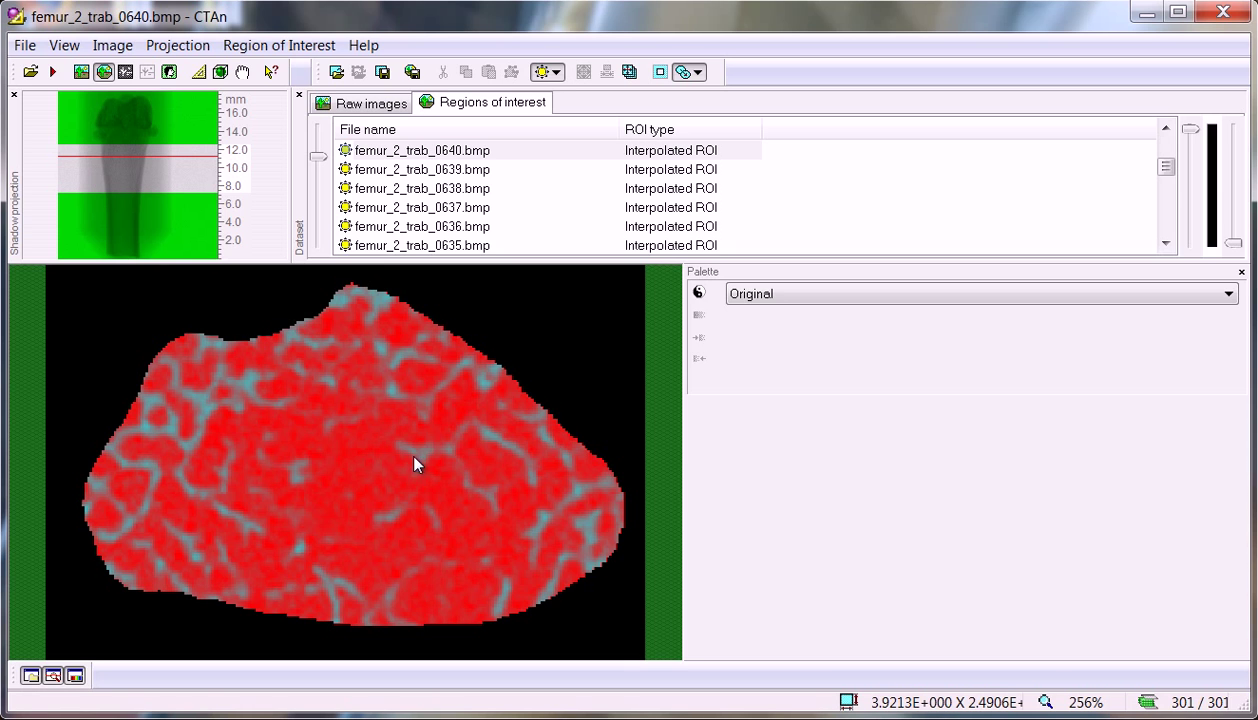
click(126, 73)
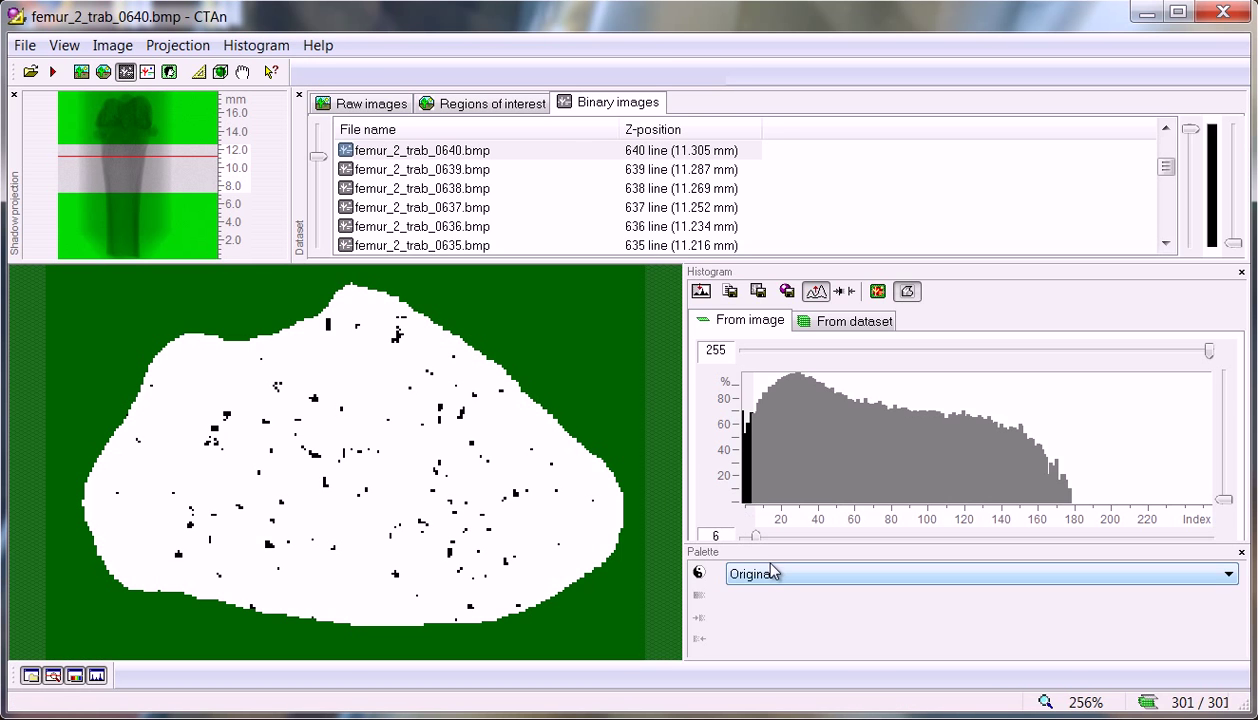
- Set the lower threshold to 65 and display the bone mineral density histogram for the whole trabecular dataset, closing the palette
click(1241, 552)
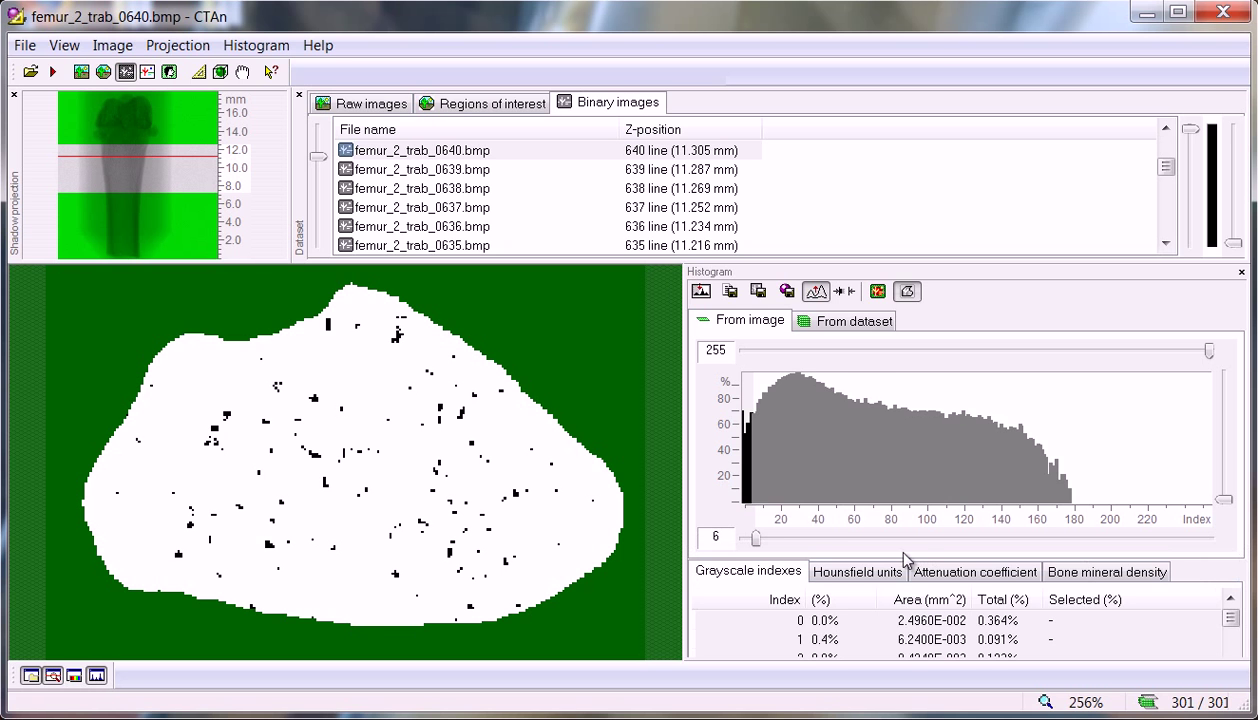
drag(757, 545, 866, 550)
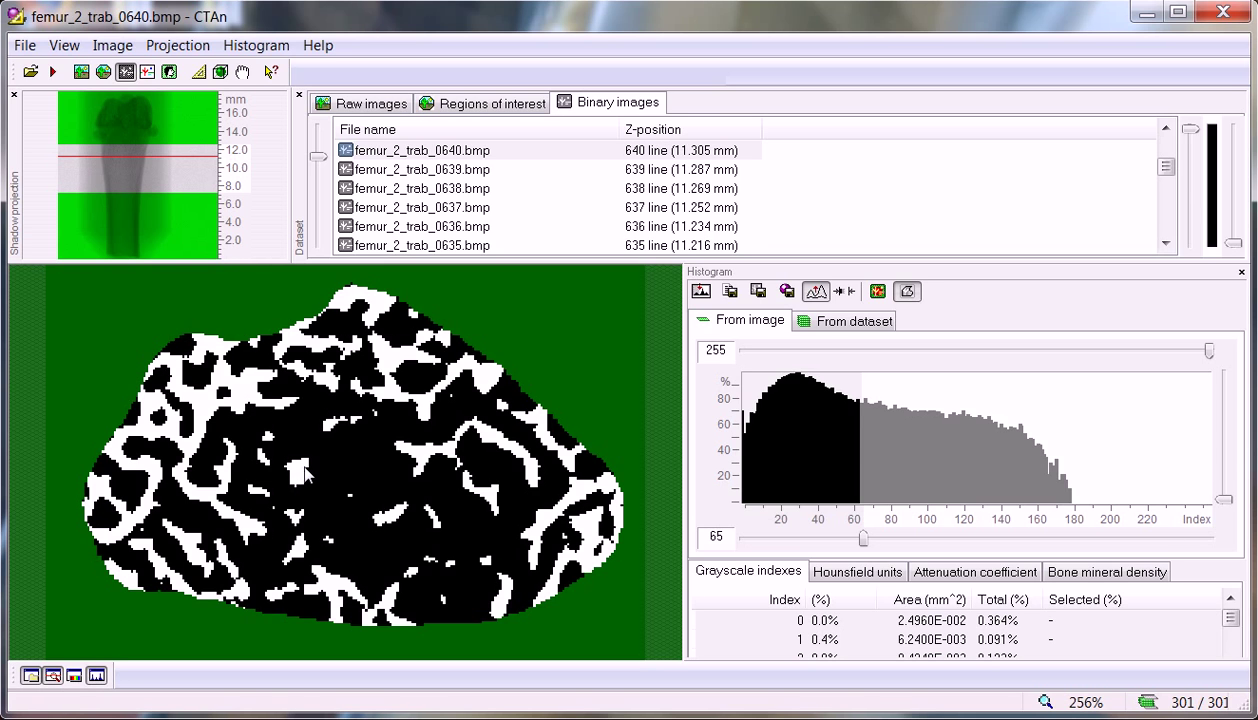
click(851, 326)
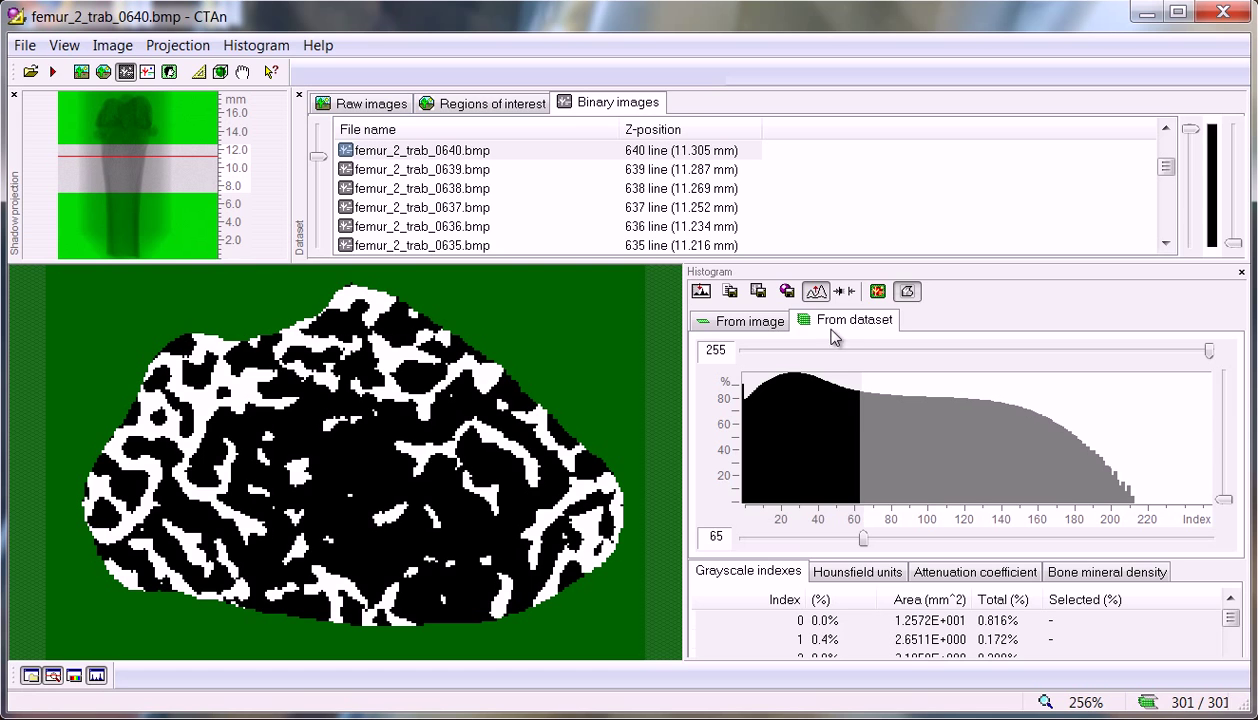
click(910, 292)
click(908, 291)
click(1100, 575)
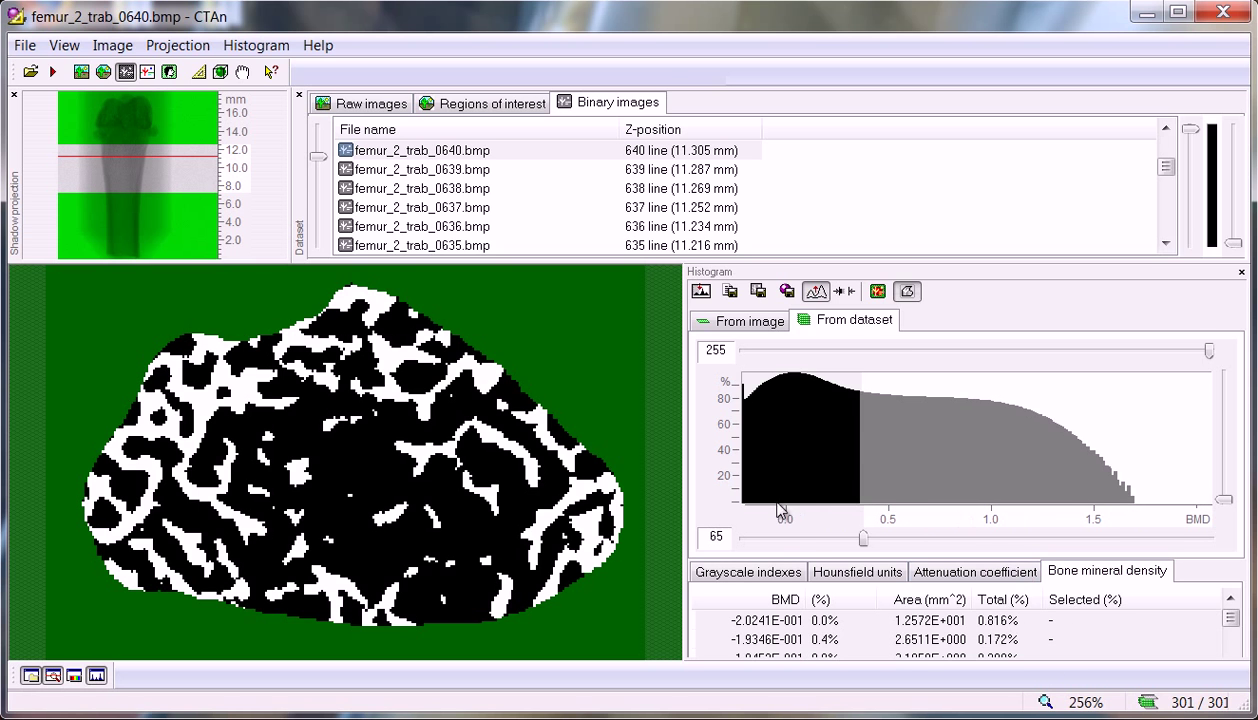
- Examine the mean total bone mineral density in the trabecular histogram table, enlarging the histogram area and widening the value column
drag(621, 262, 628, 210)
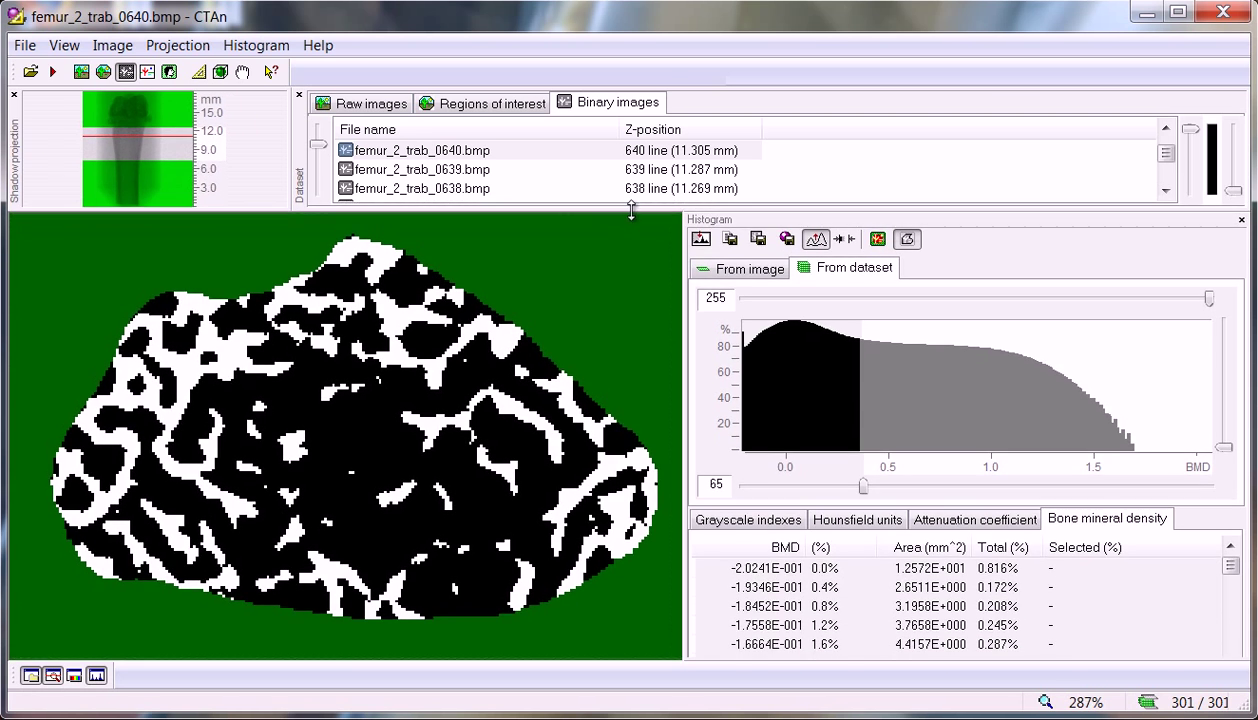
drag(1230, 568, 1233, 650)
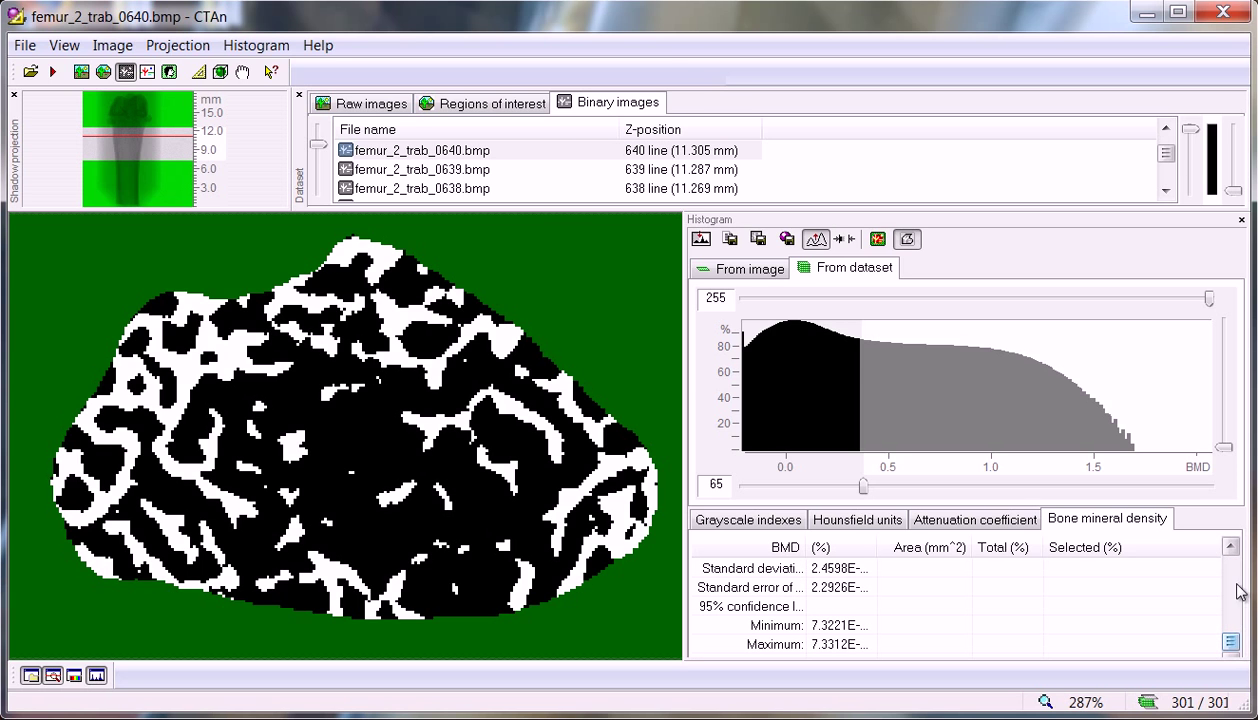
click(1231, 547)
click(1231, 547)
click(1231, 547)
click(1231, 547)
click(1231, 547)
click(1231, 547)
click(1231, 547)
click(1231, 547)
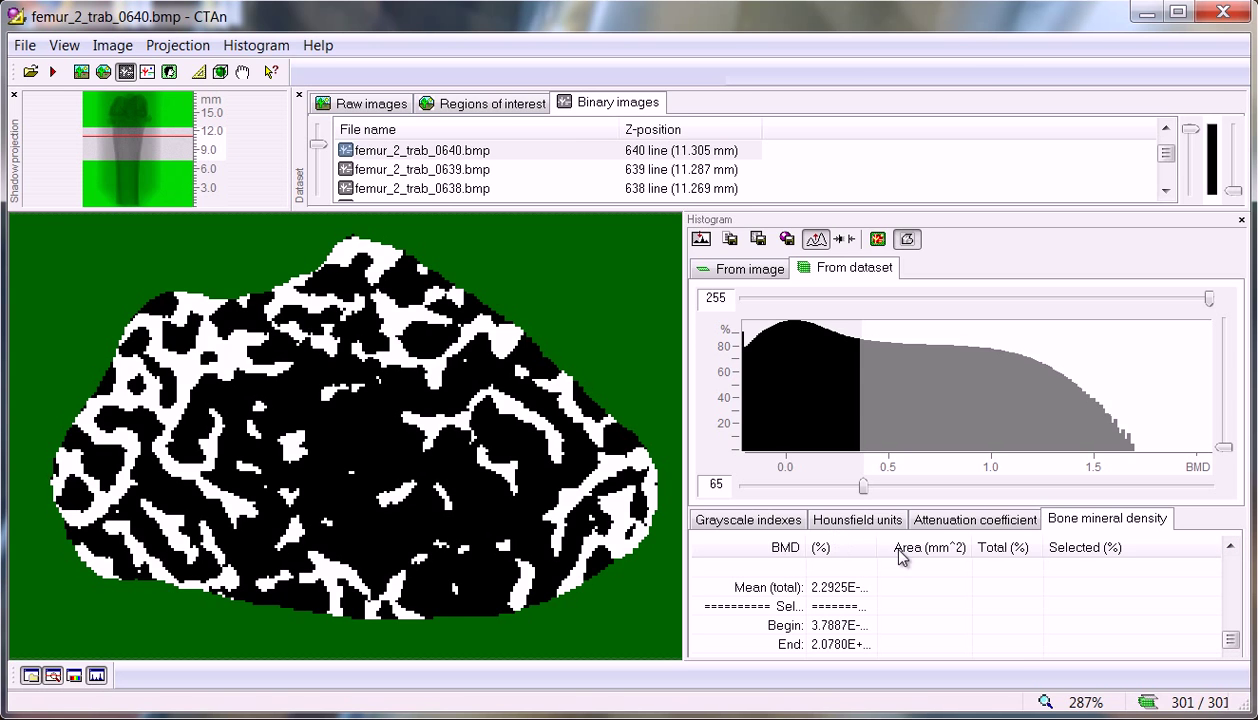
drag(877, 547, 930, 547)
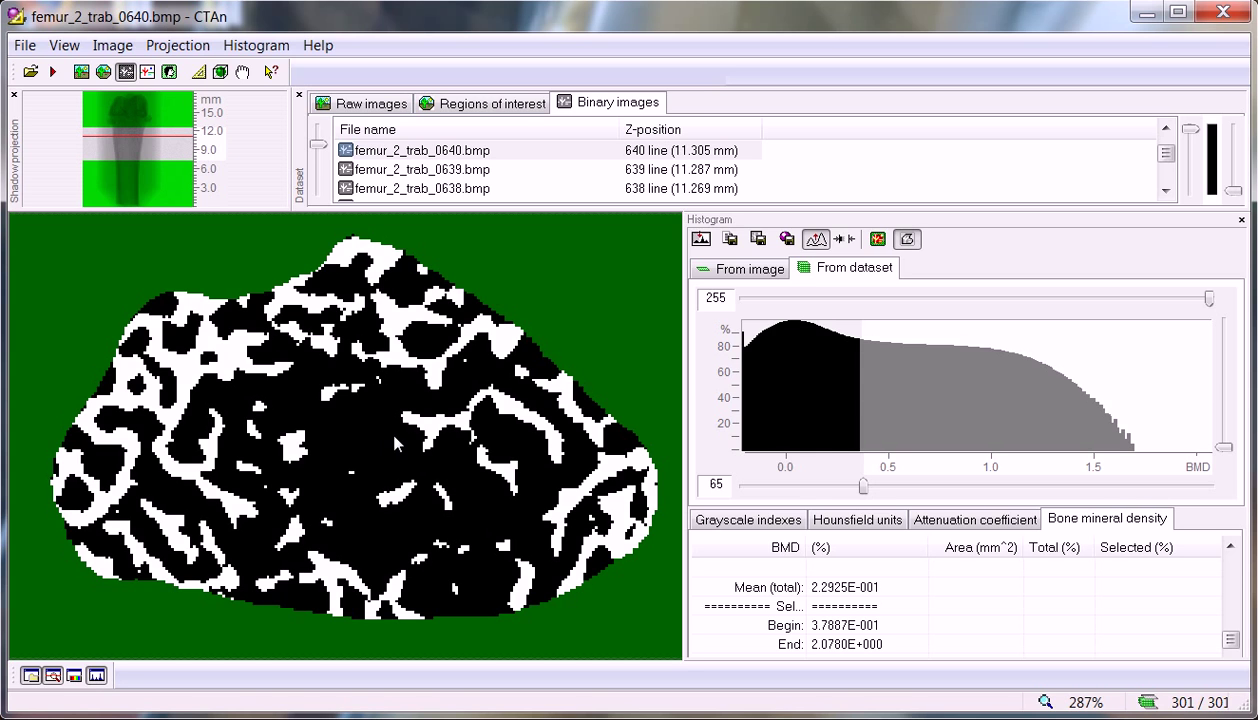
- Save the trabecular histogram as femur_2_trab_BMD_hist.csv in the femur_2_trab folder
click(731, 239)
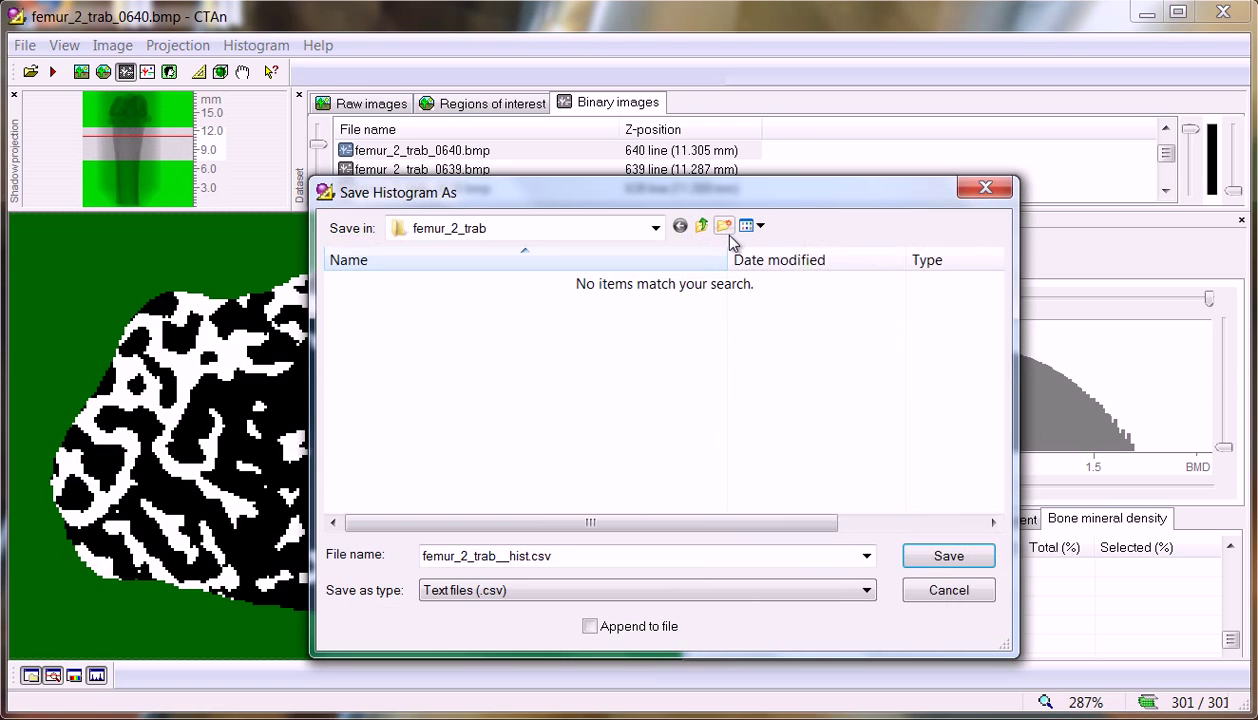
double_click(503, 555)
click(503, 555)
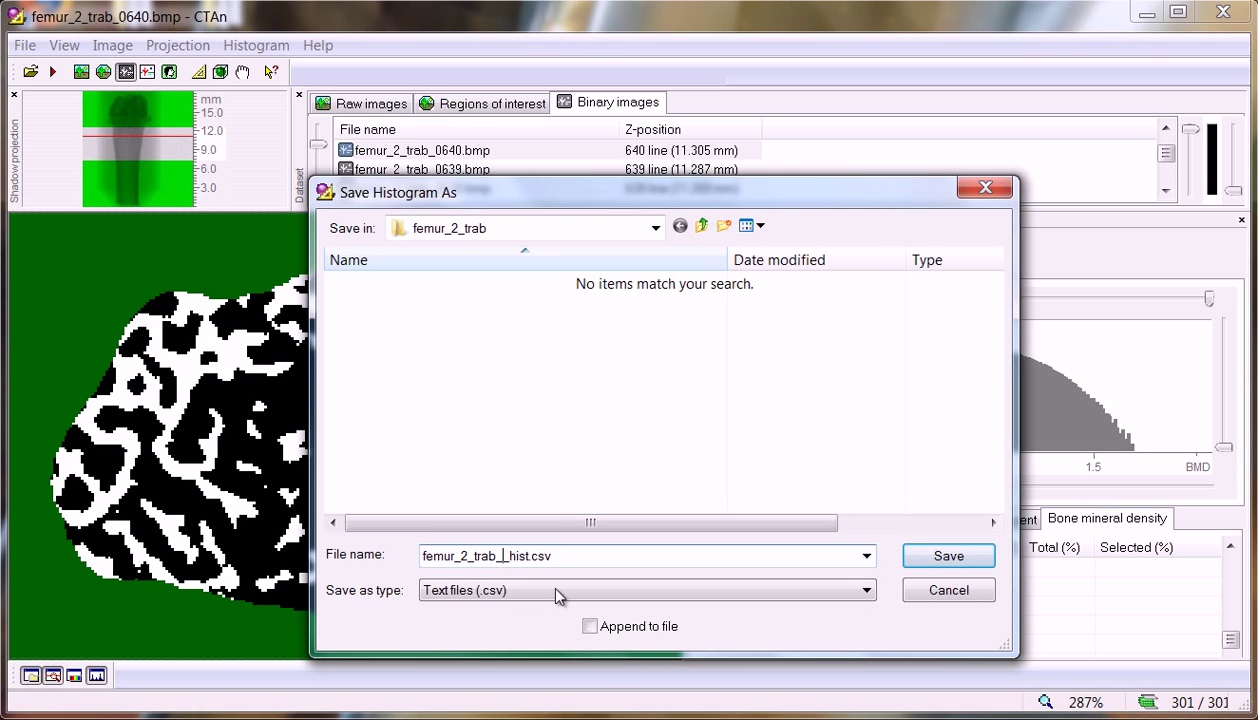
text(BMD)
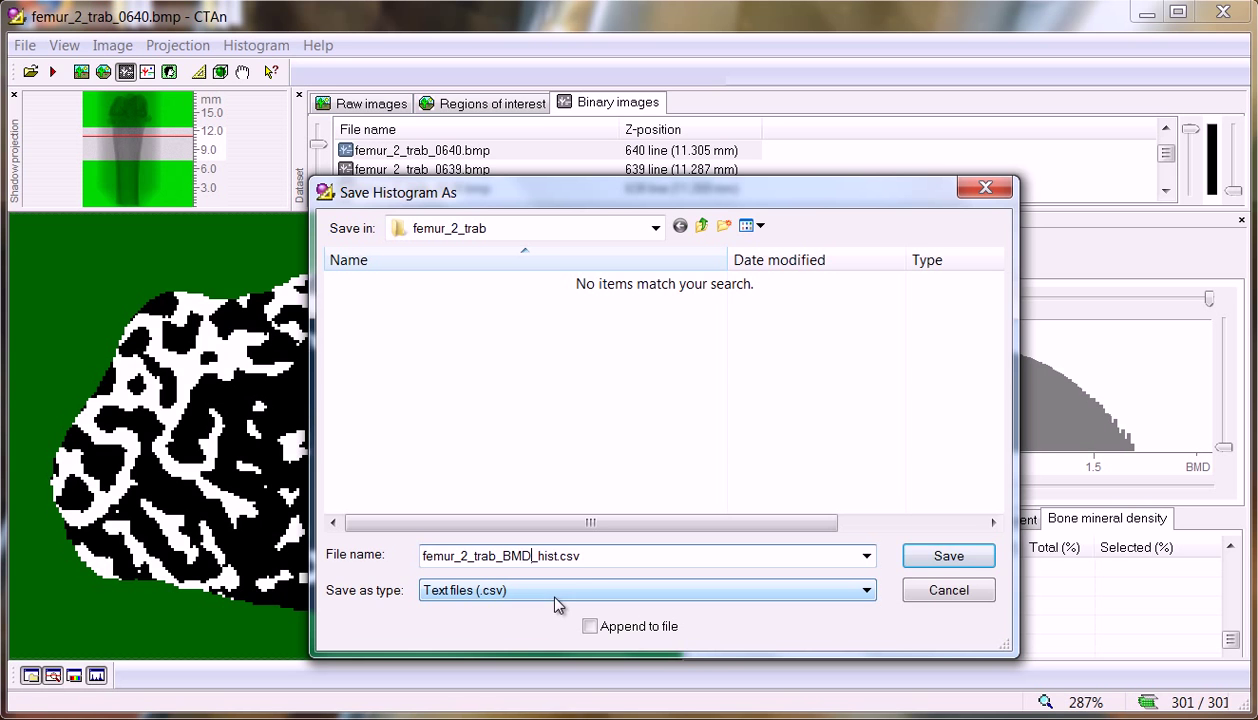
click(925, 558)
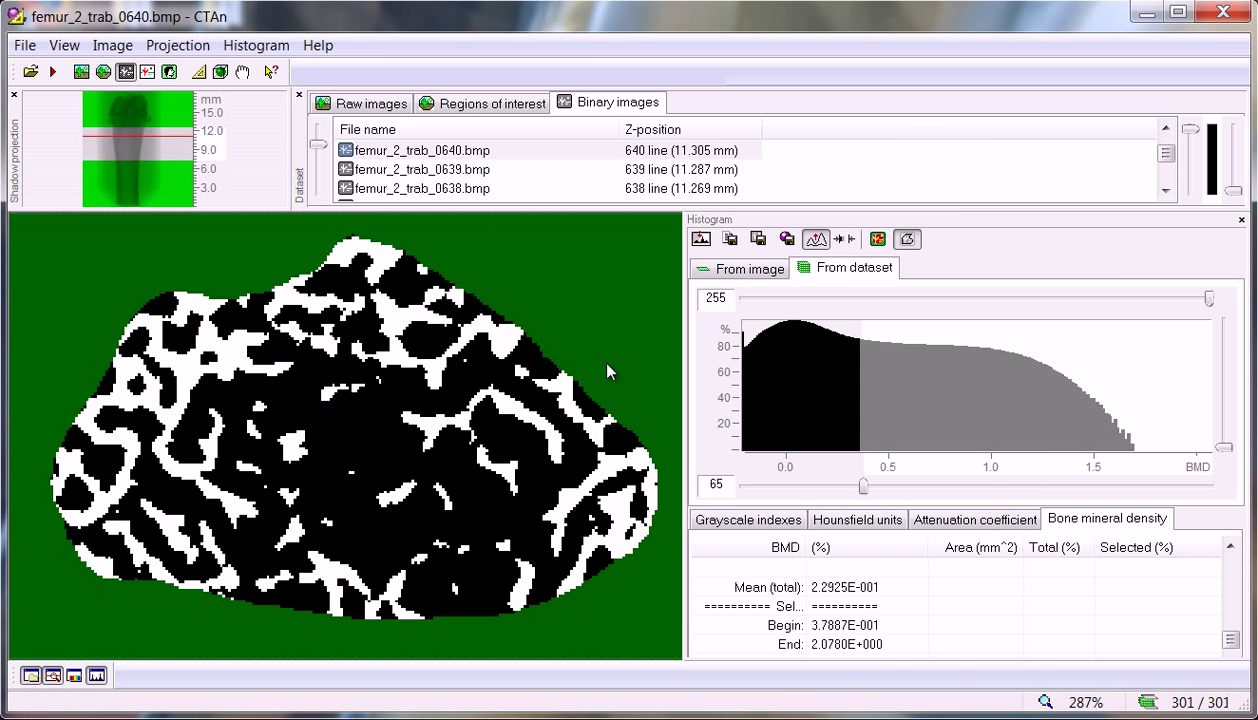
- Load the dataset from the femur_2_cort folder at slice 298 and switch to its regions of interest
click(30, 73)
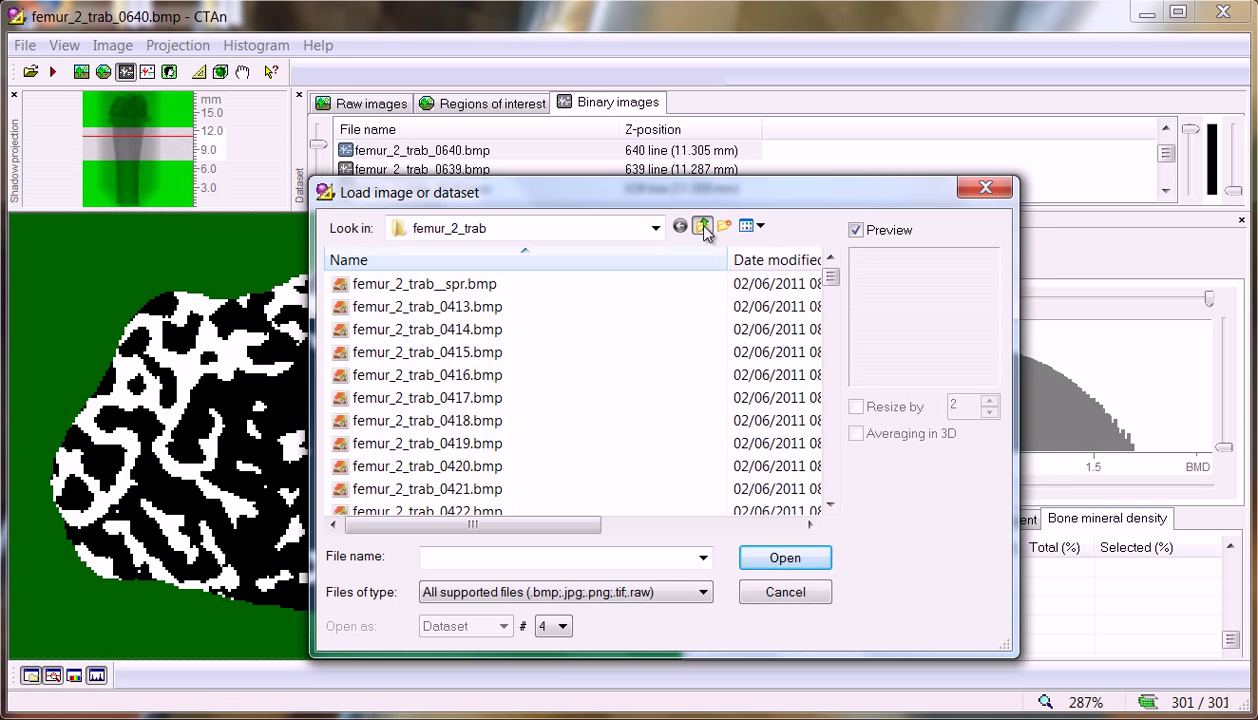
click(700, 224)
double_click(416, 285)
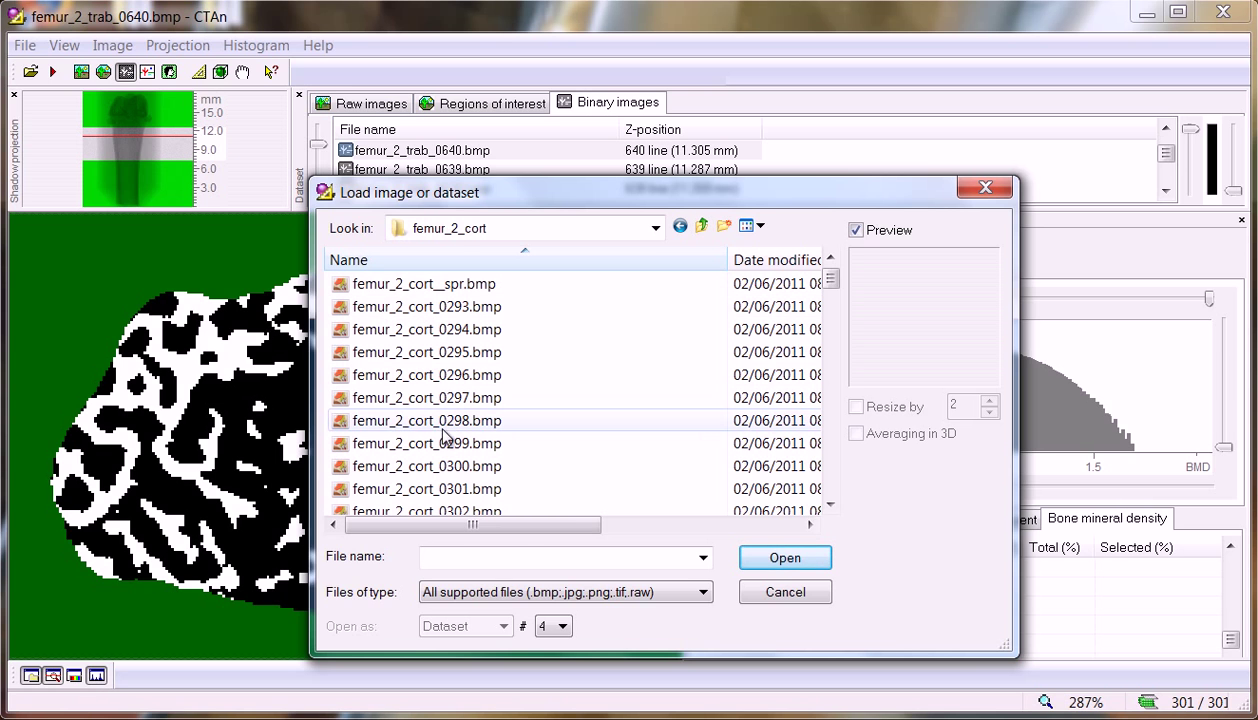
double_click(447, 420)
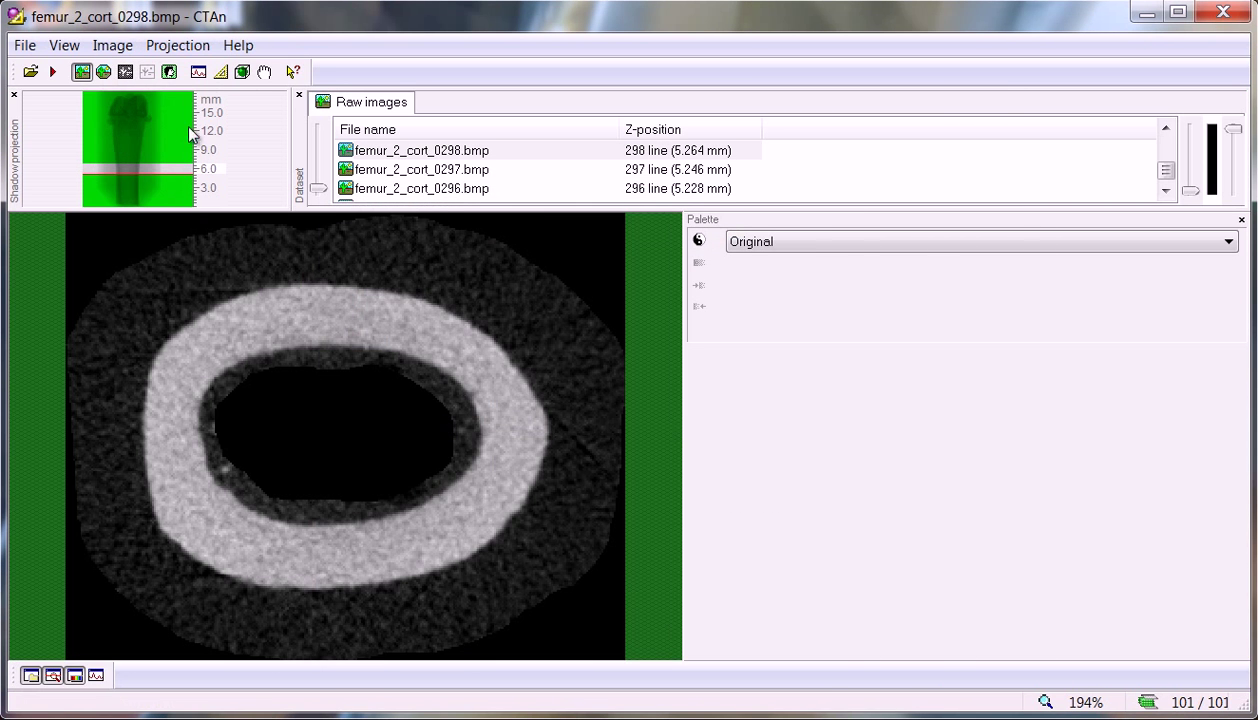
click(105, 72)
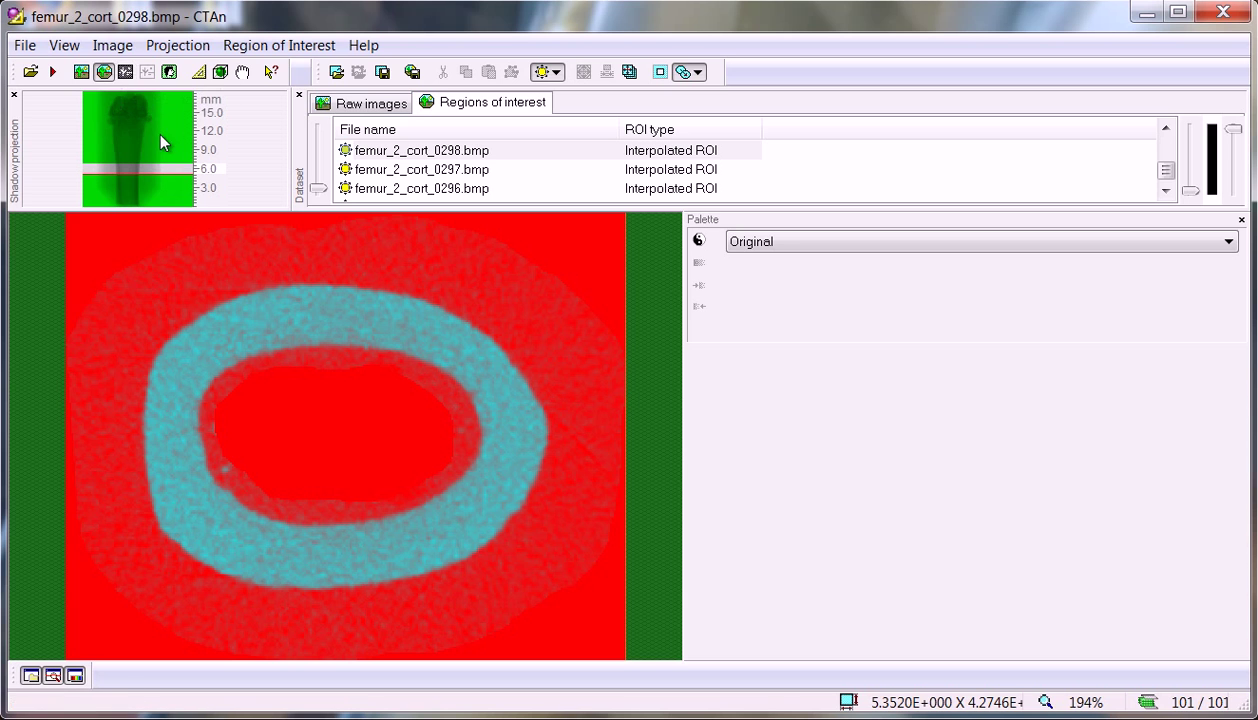
- Display the cortical slices as binary images and set the lower threshold to 120, closing the palette
click(125, 72)
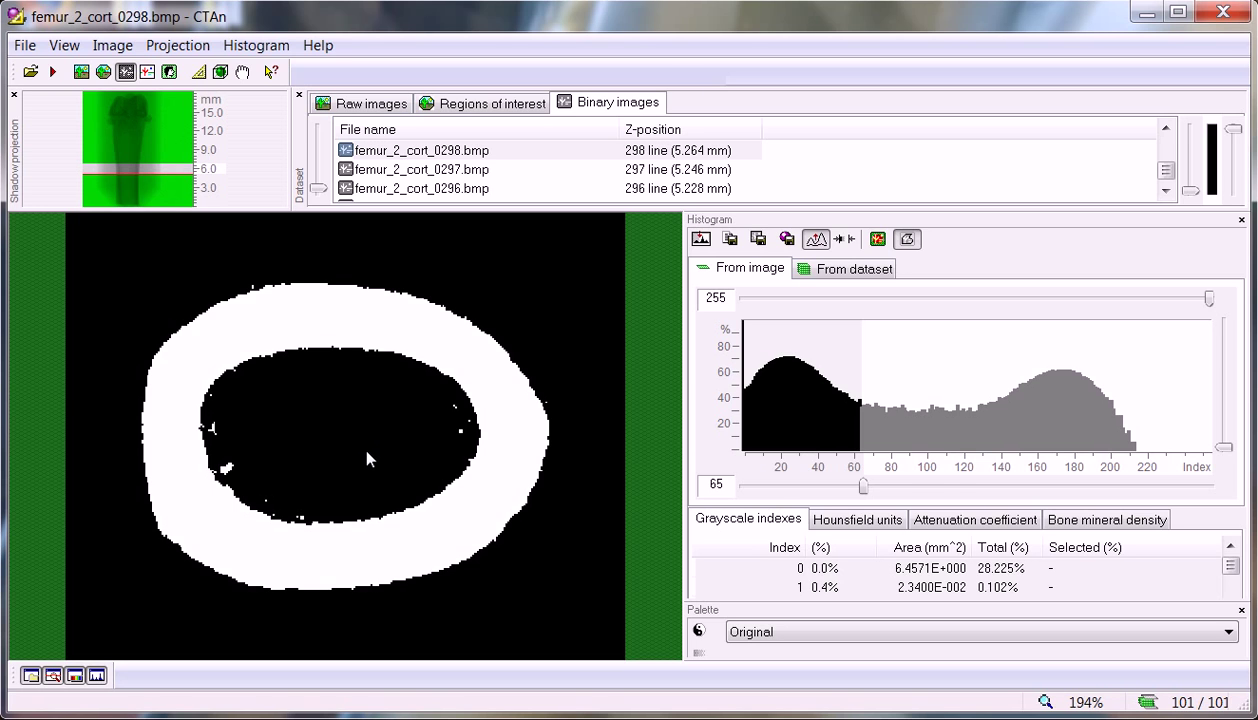
drag(863, 487, 965, 496)
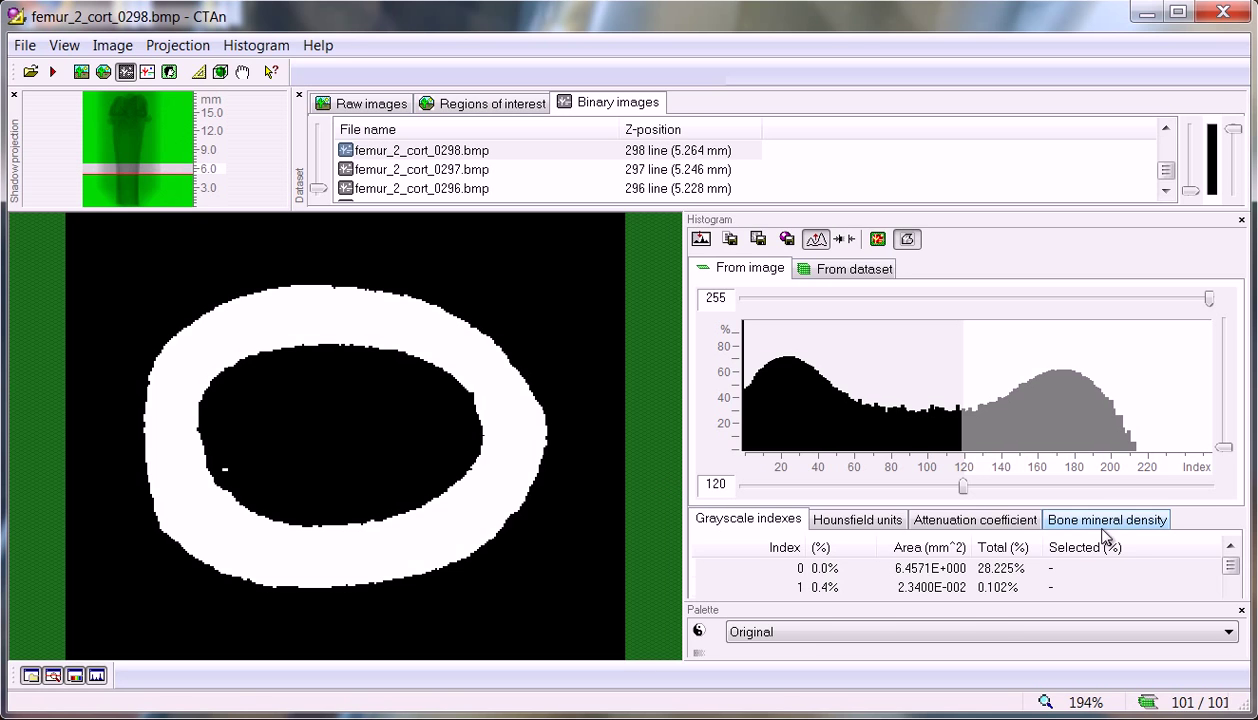
click(1242, 611)
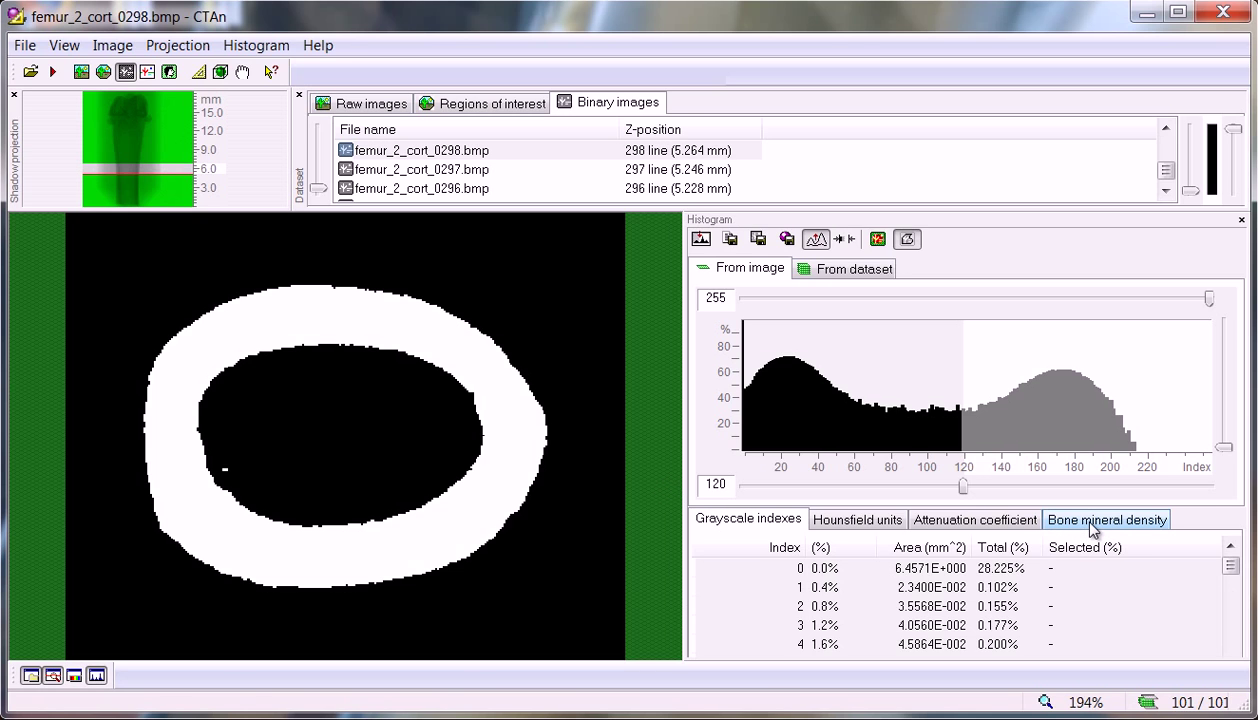
- Display the histogram for the whole cortical dataset in bone mineral density units
click(843, 276)
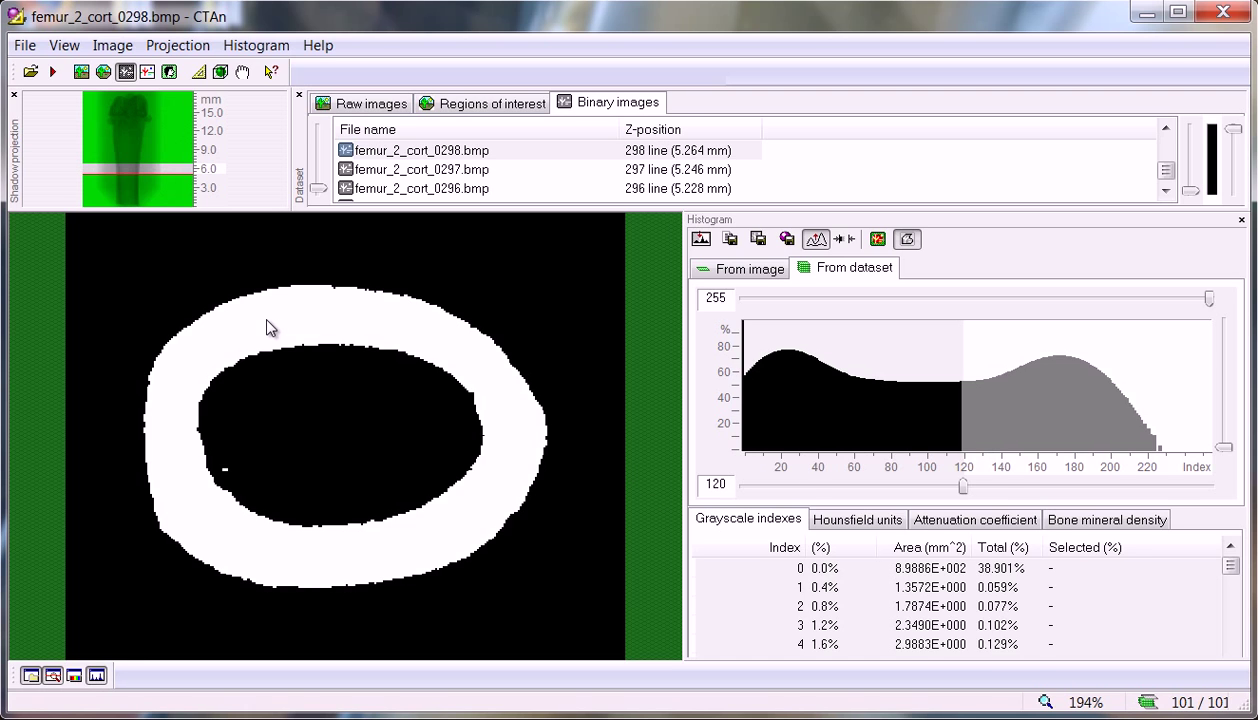
click(908, 240)
click(1103, 525)
- Examine the total mean and selection statistics in the cortical bone mineral density table, enlarging the histogram area and widening the truncated columns
drag(1231, 565, 1238, 651)
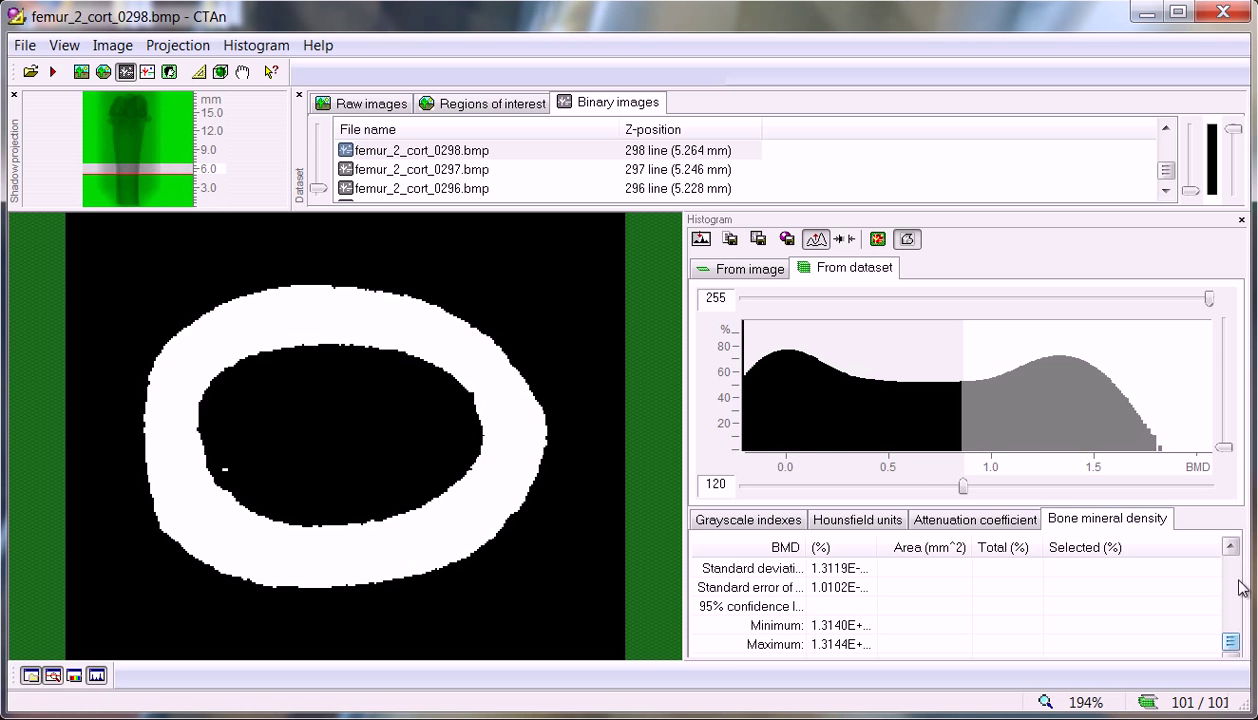
drag(593, 212, 598, 186)
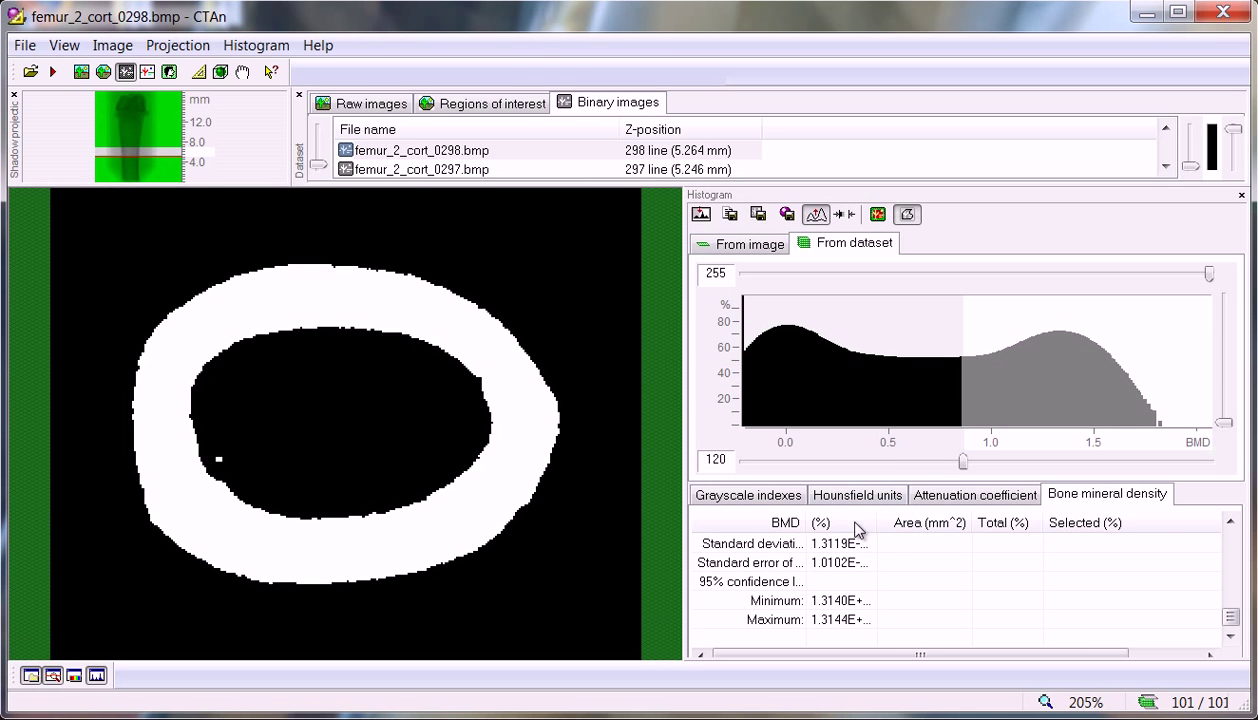
drag(877, 522, 934, 524)
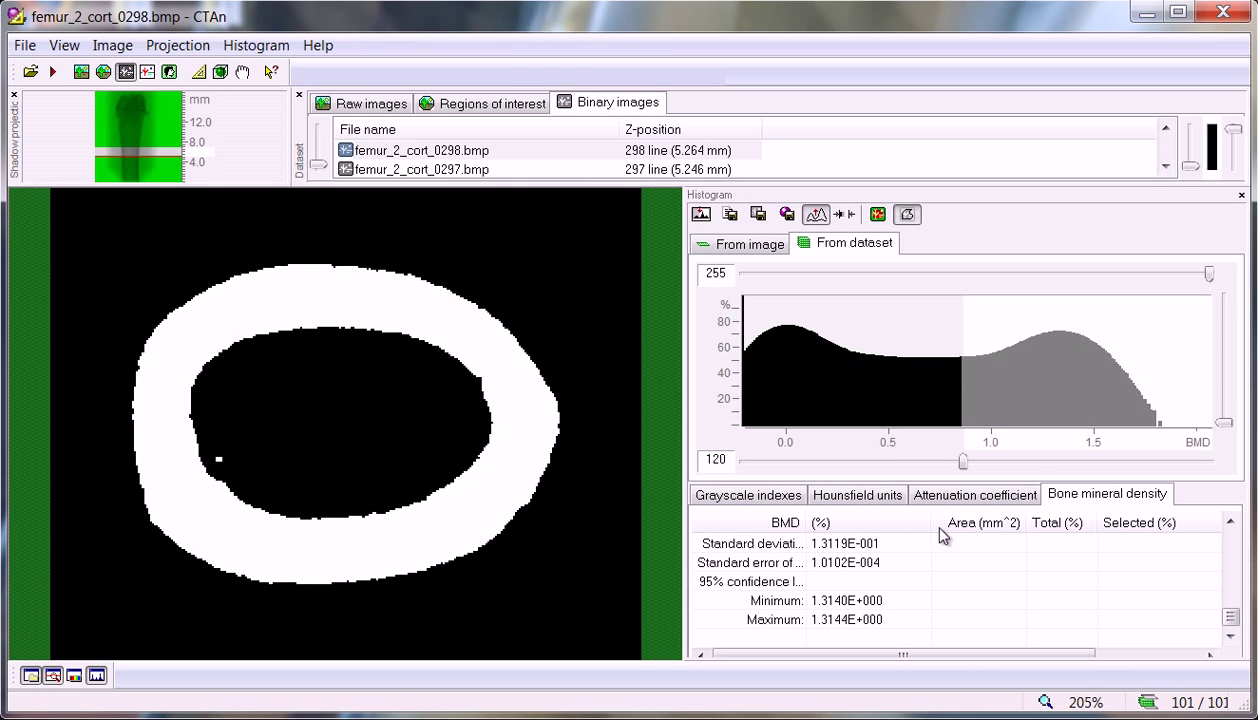
click(1231, 521)
click(1231, 521)
click(1231, 521)
click(1231, 521)
click(1231, 521)
click(1231, 521)
click(1231, 521)
click(1231, 521)
click(1231, 521)
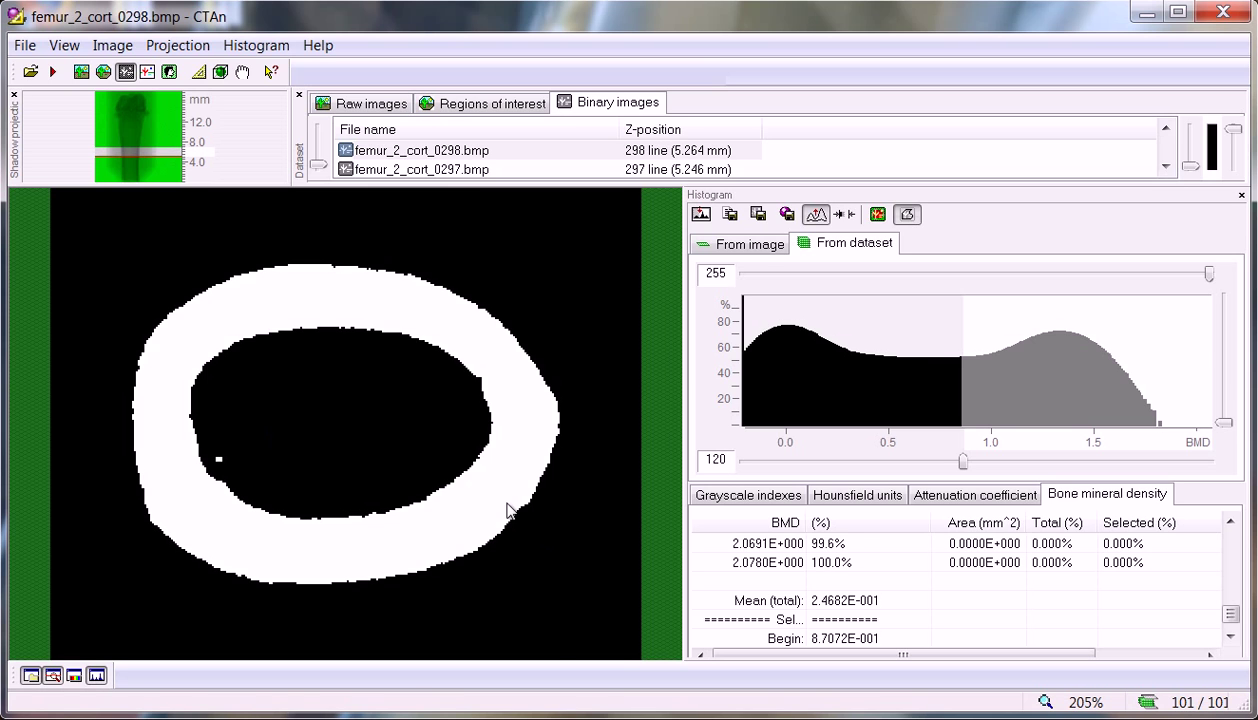
click(1230, 636)
click(1230, 636)
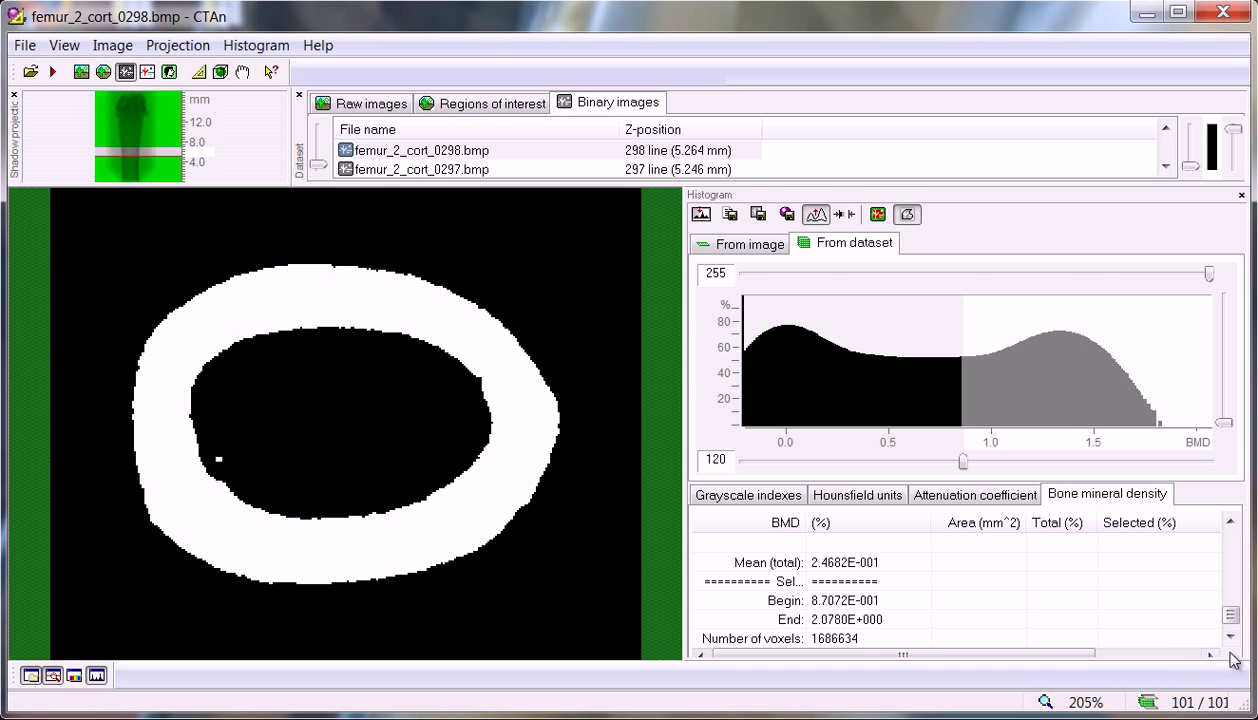
drag(807, 522, 841, 526)
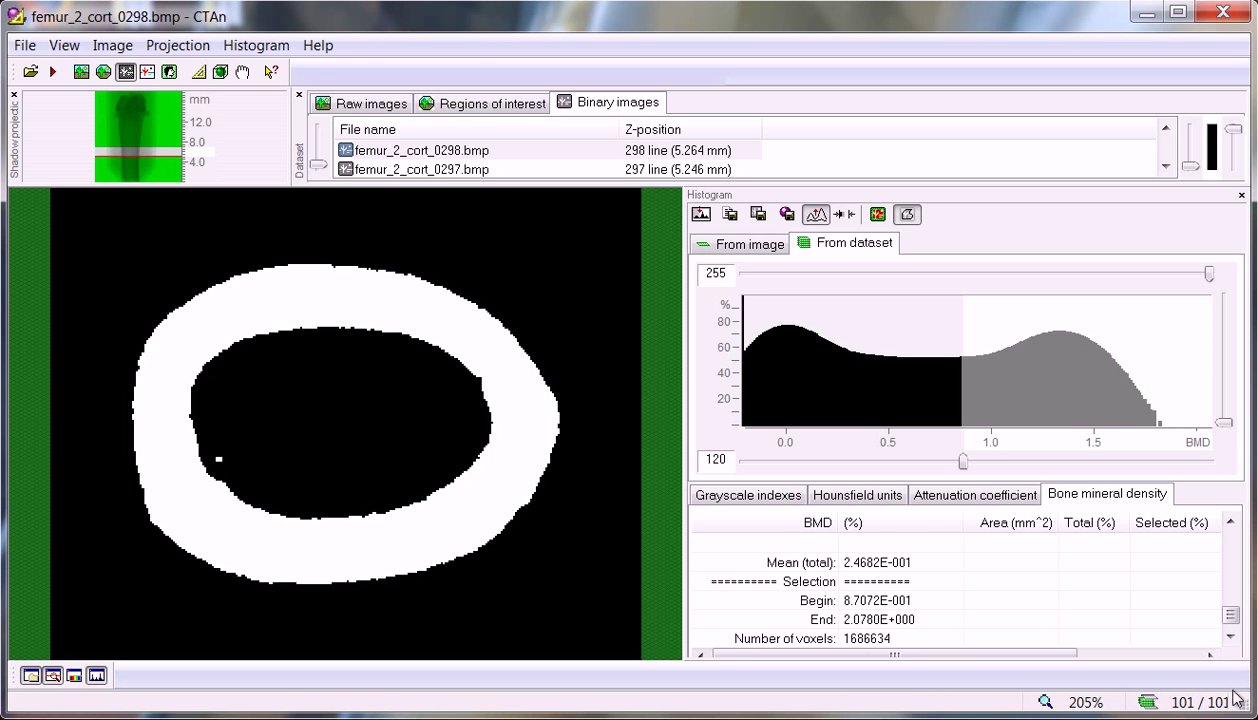
click(1230, 636)
click(1230, 636)
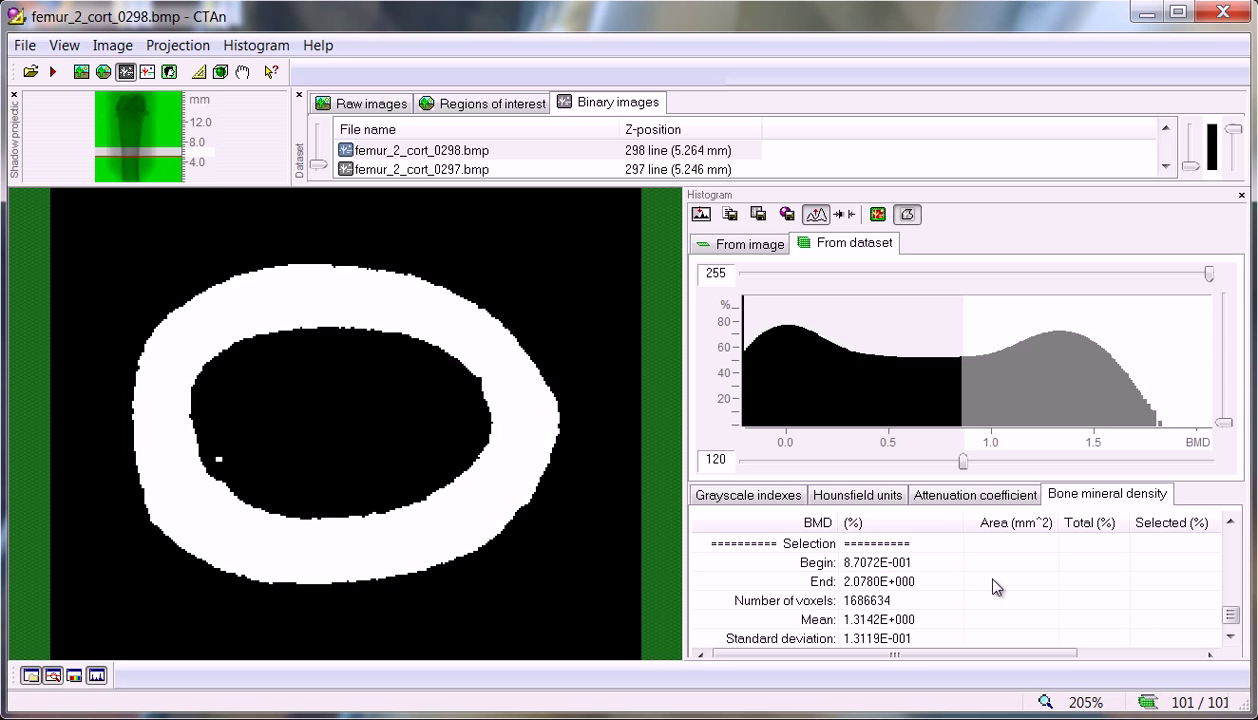
click(1229, 637)
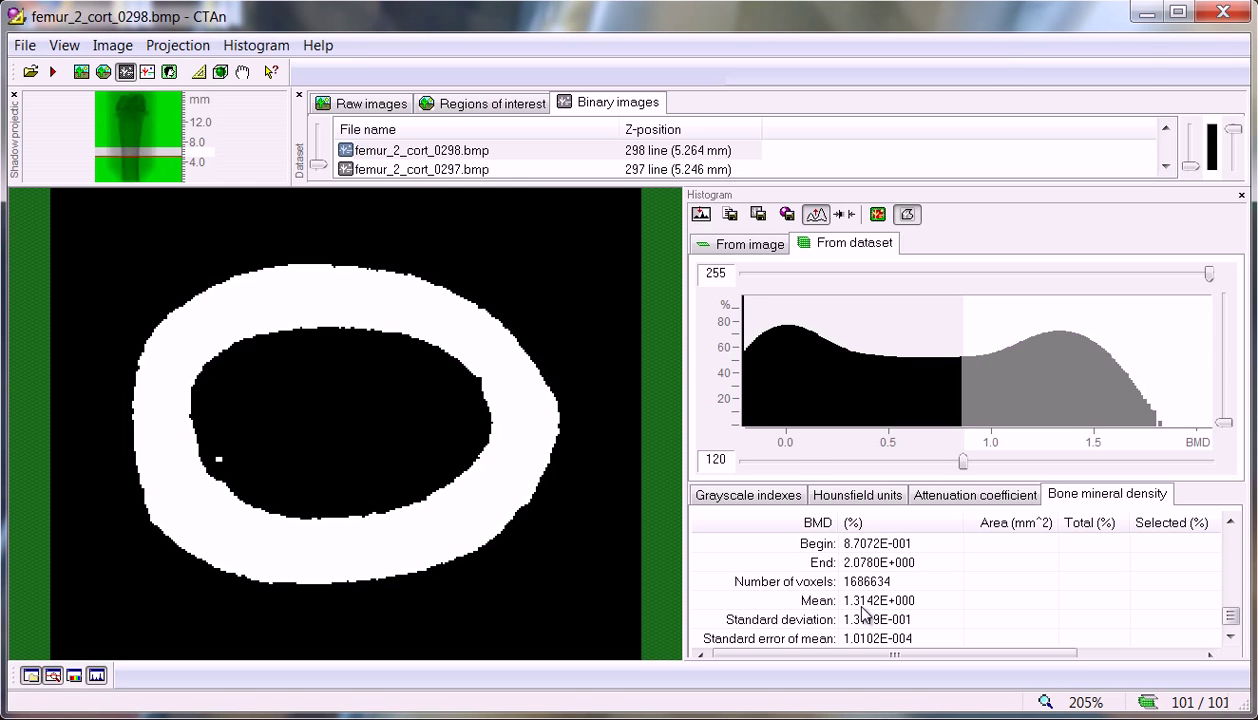
- Save the cortical histogram as femur_2_cort_BMD_hist.csv in the femur_2_cort folder
click(730, 214)
double_click(506, 557)
click(506, 557)
text(_BMD_hist.csv)
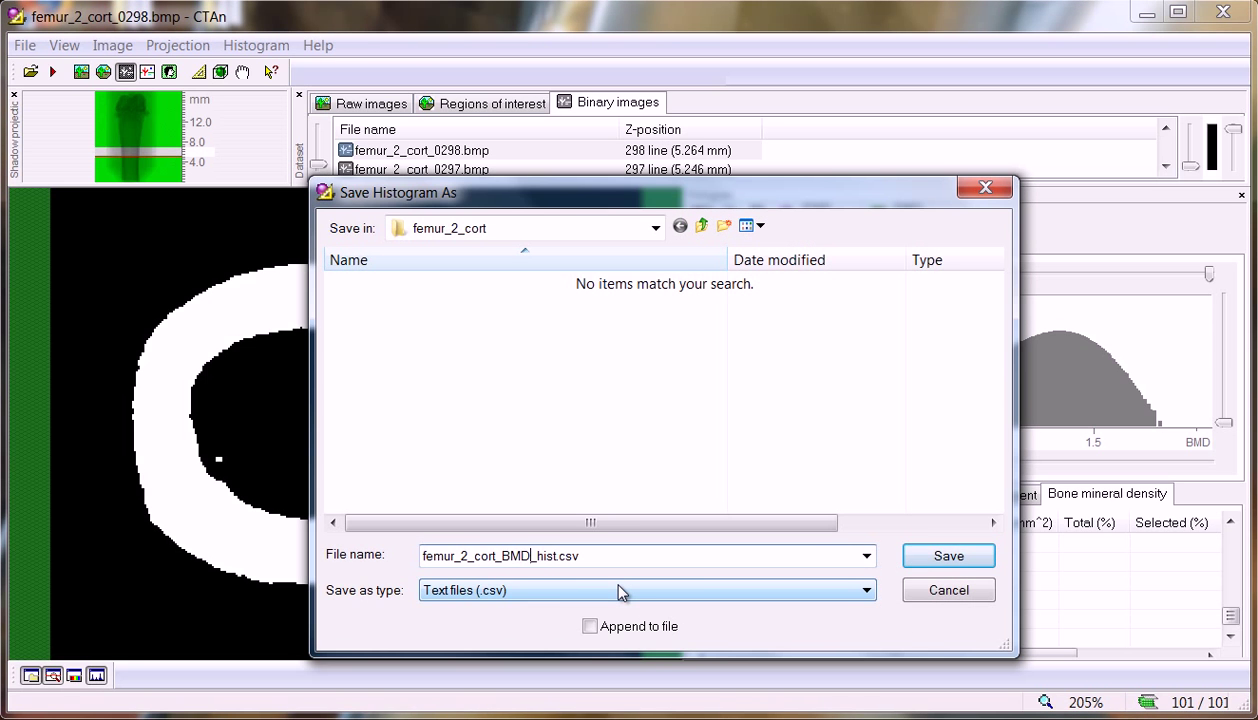
click(930, 557)
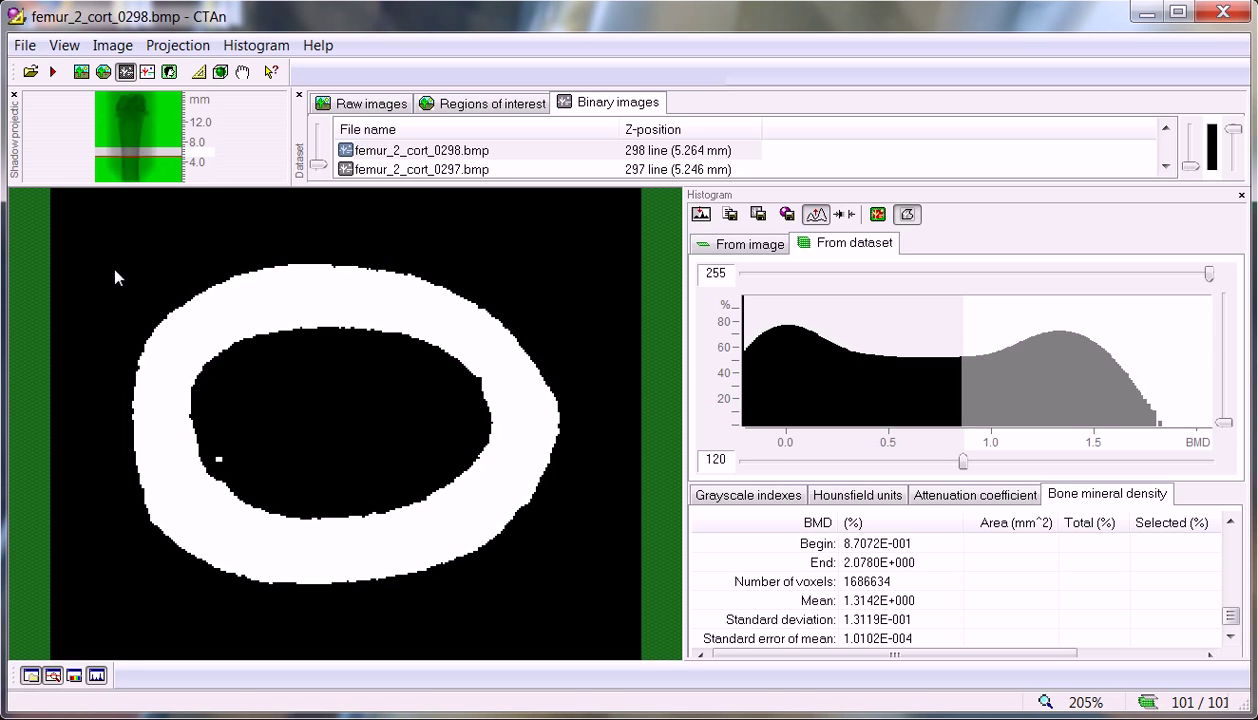
- Open custom processing for the cortical dataset, show its task list and select the first Despeckle task
click(169, 72)
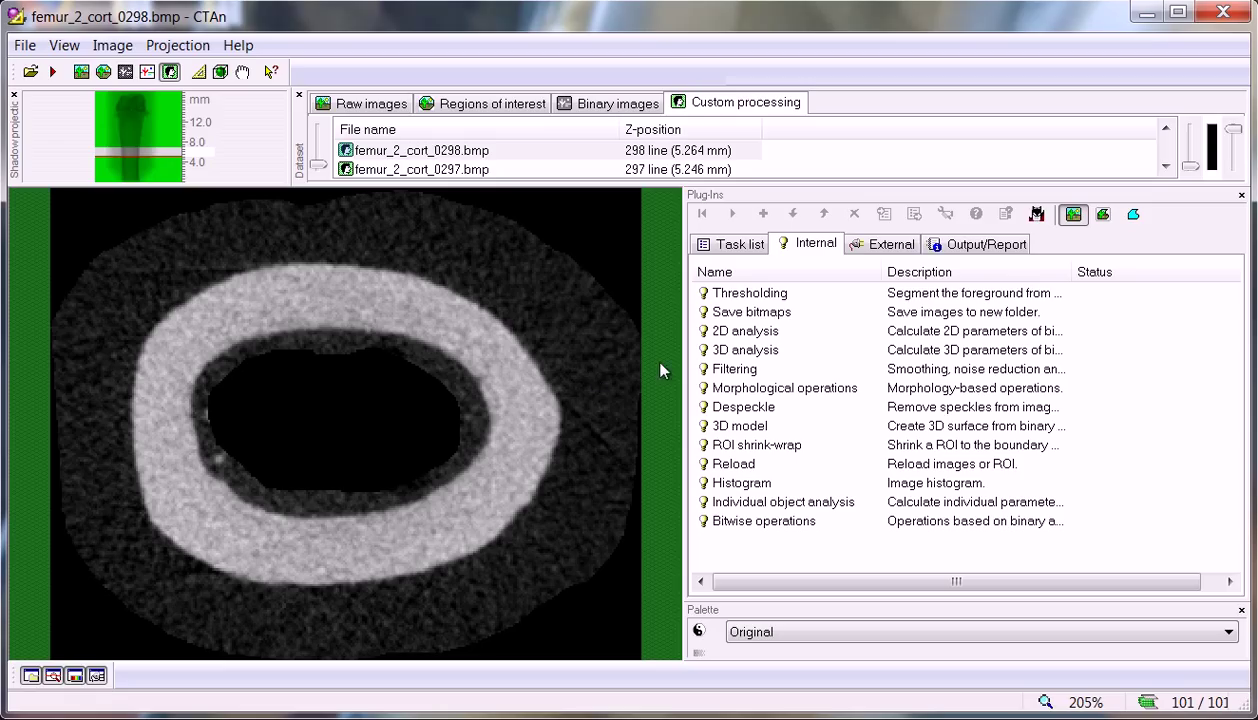
click(738, 244)
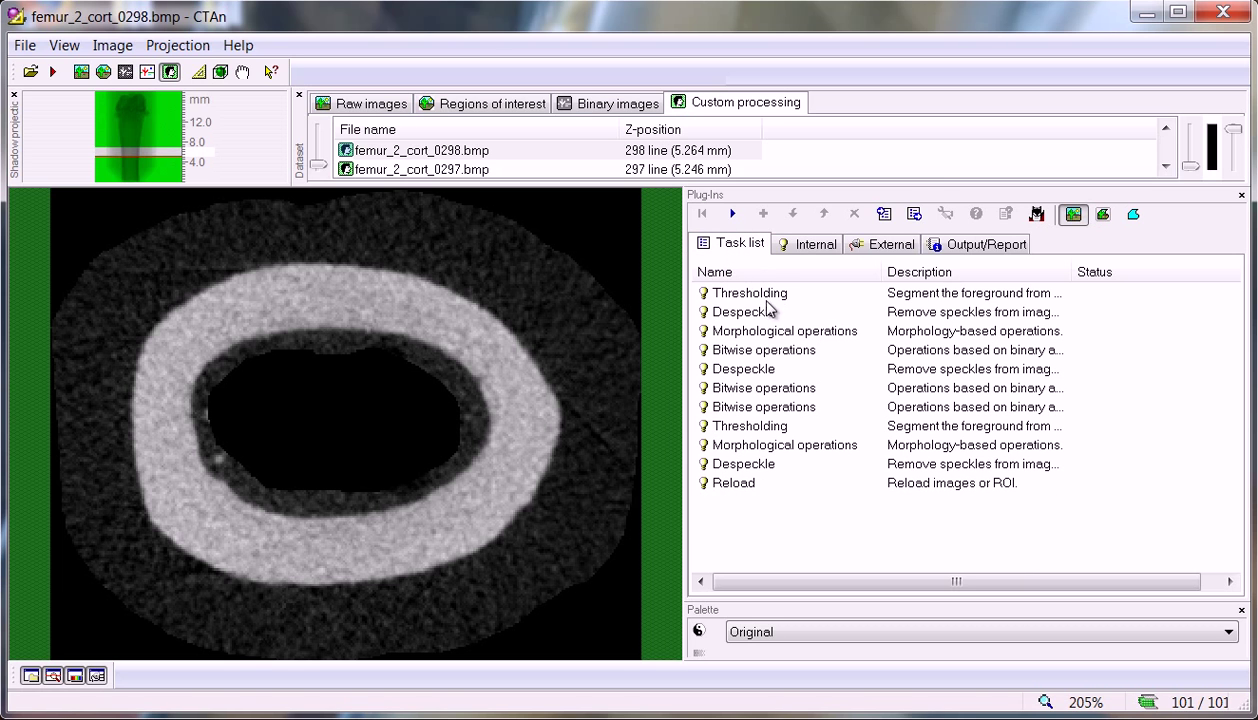
click(758, 312)
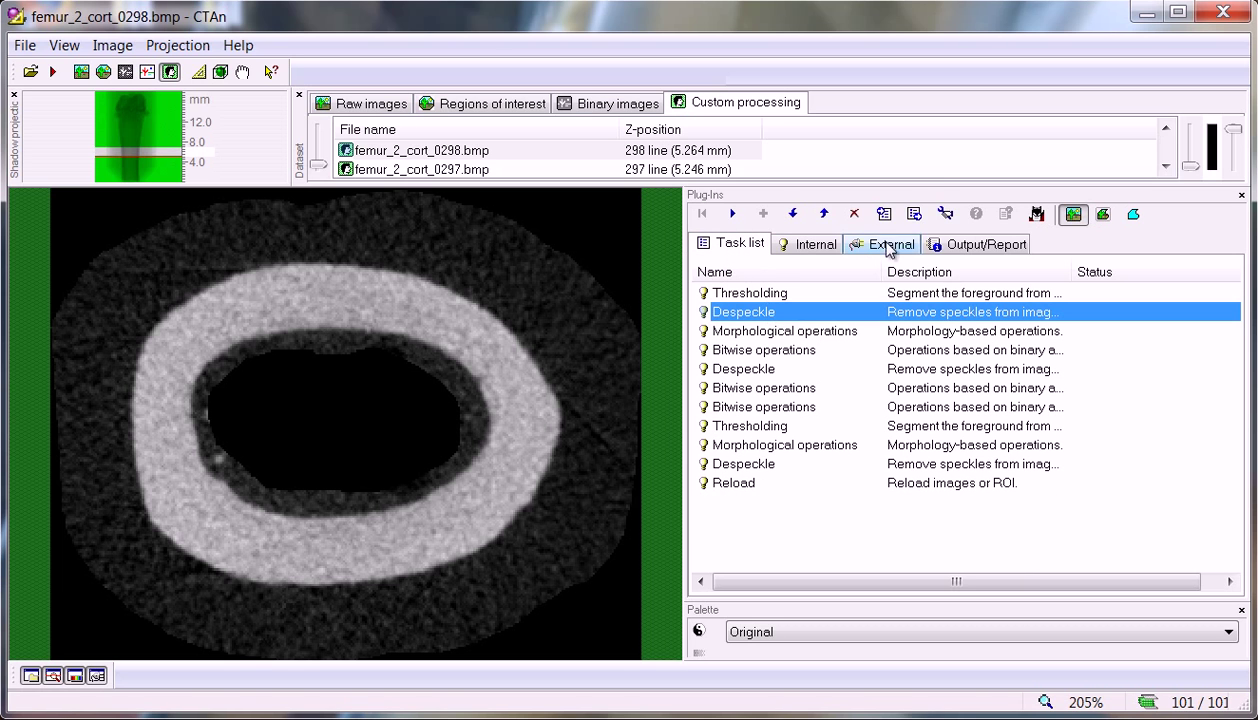
- Remove every task from the first Despeckle through Reload, keeping only Thresholding in the task list
click(854, 214)
click(854, 214)
click(854, 214)
click(854, 214)
click(854, 214)
click(854, 214)
click(854, 214)
click(854, 214)
click(854, 214)
click(854, 214)
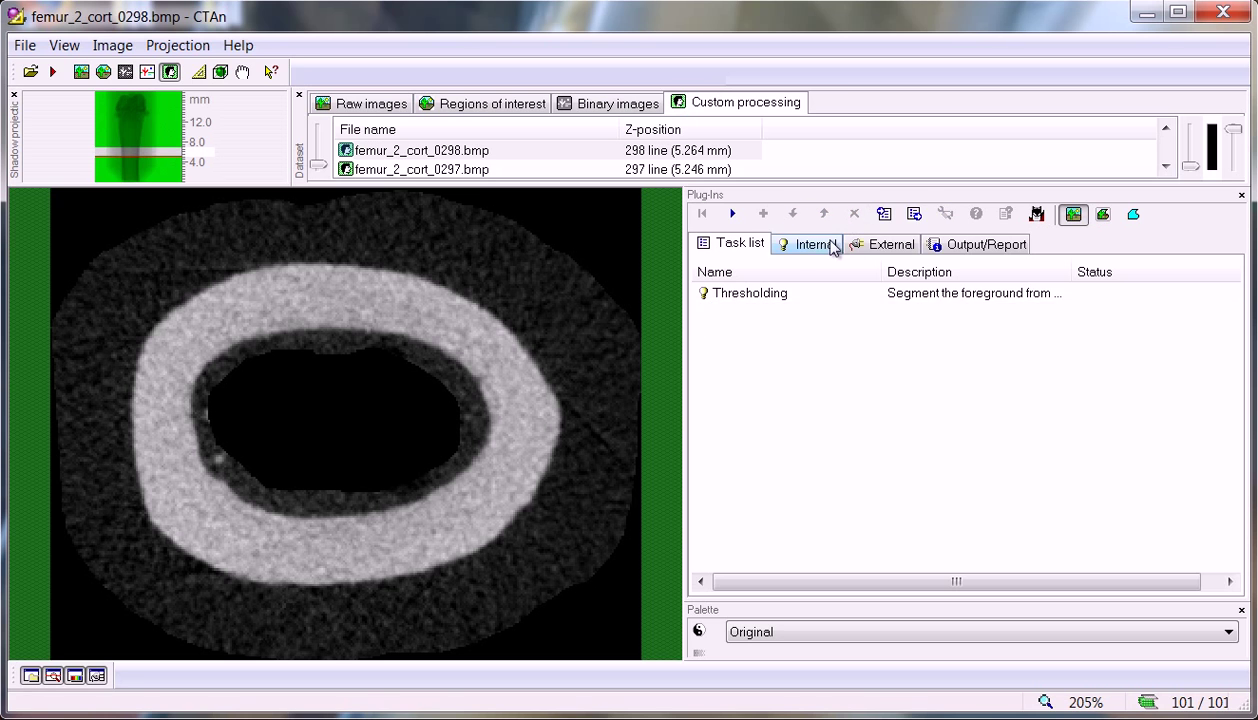
- Run global thresholding with default levels on the cortical dataset and check the binary images
click(812, 244)
click(775, 292)
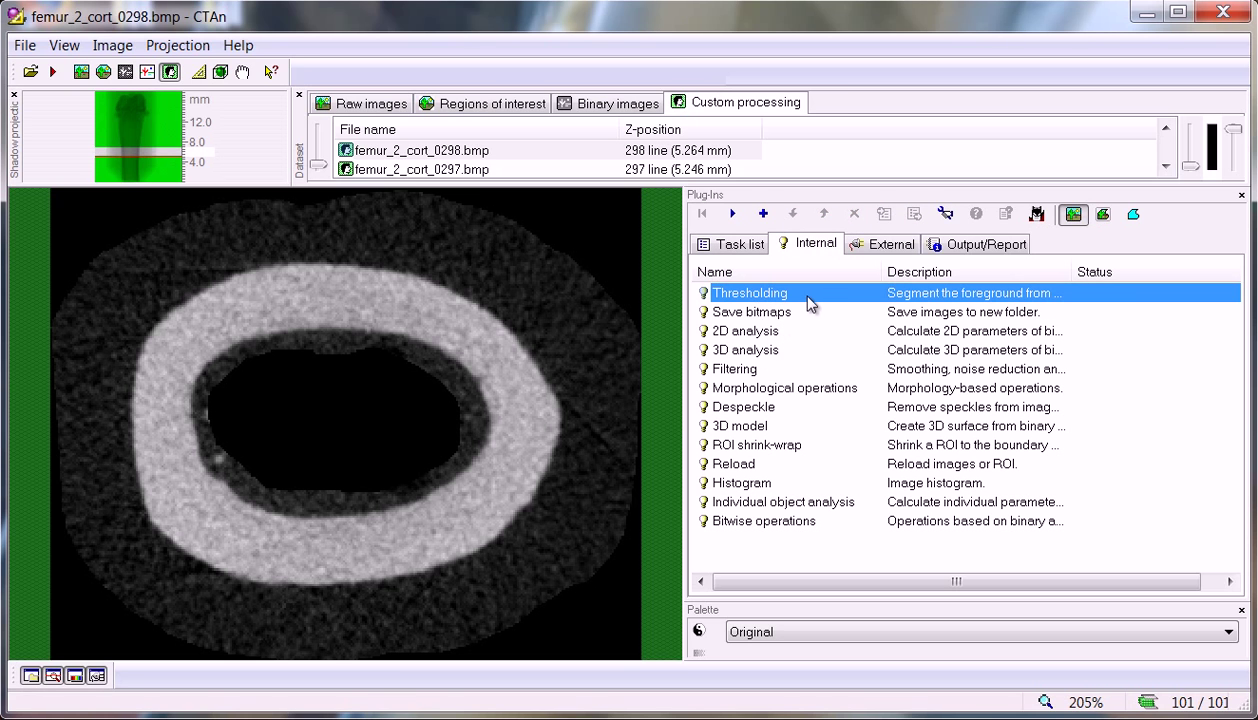
click(733, 214)
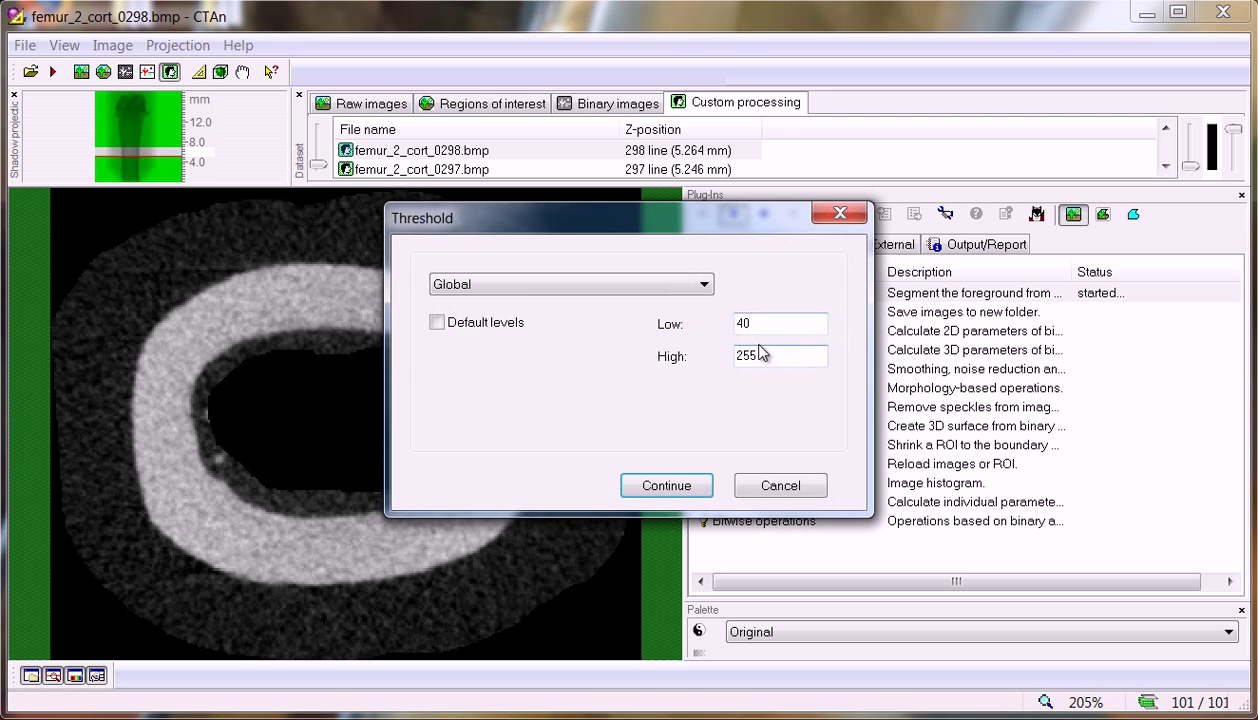
click(492, 332)
click(690, 487)
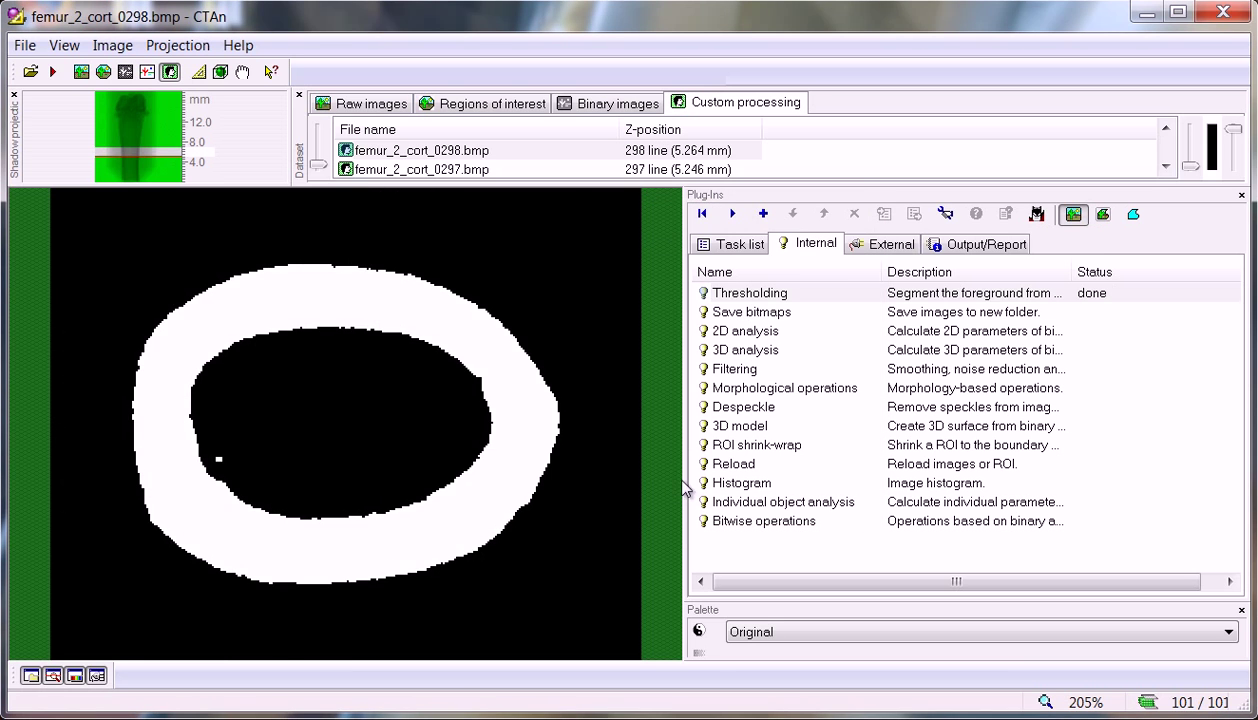
click(614, 104)
click(736, 104)
- Run a bitwise operation that copies the thresholded image into the region of interest
click(786, 523)
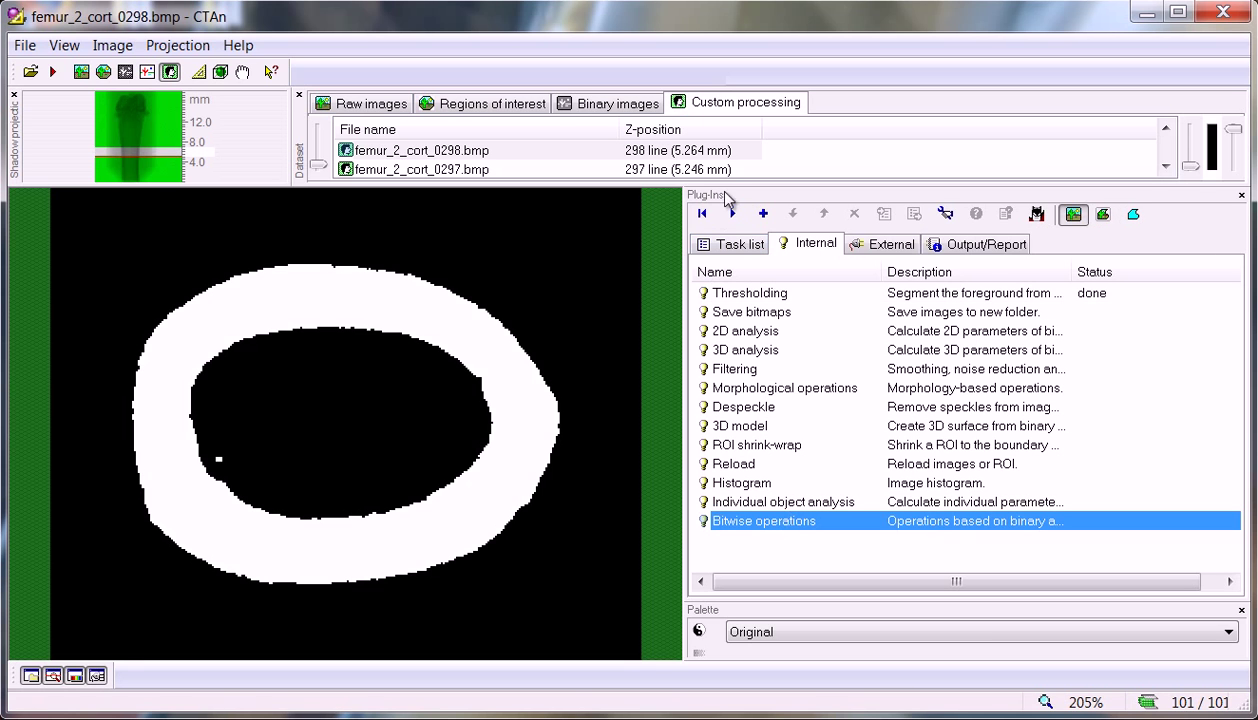
click(733, 213)
drag(695, 293, 885, 405)
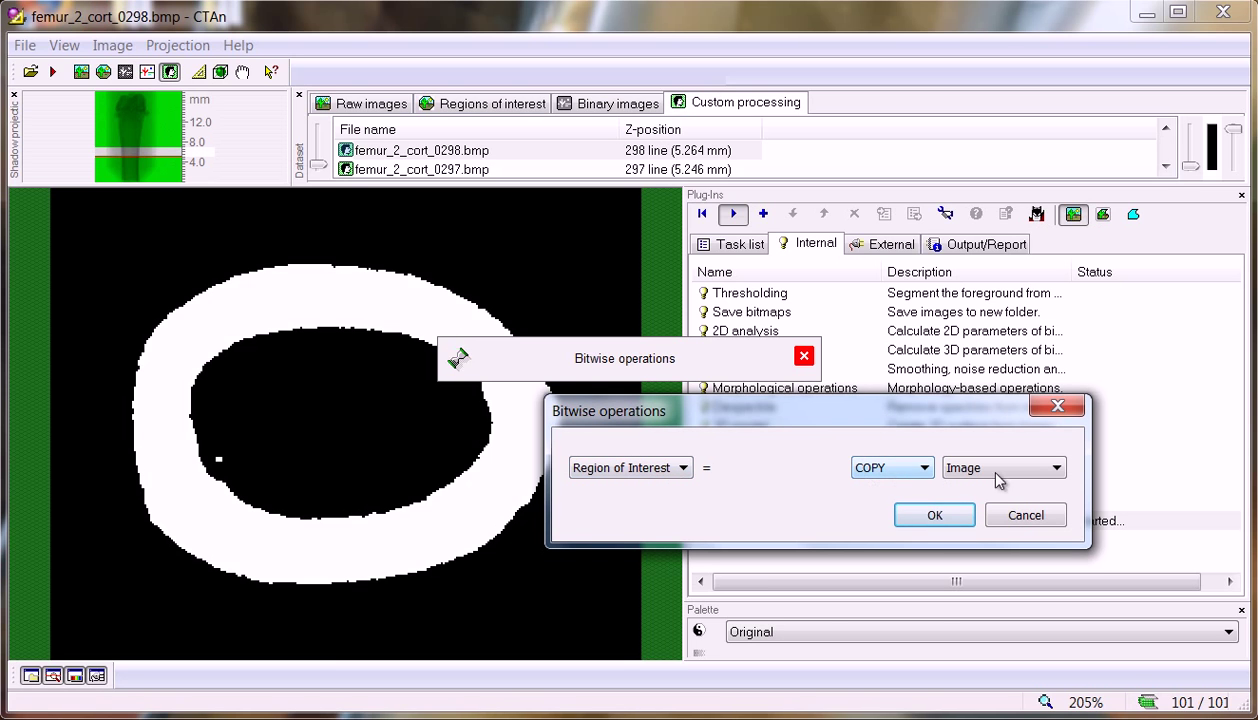
click(910, 468)
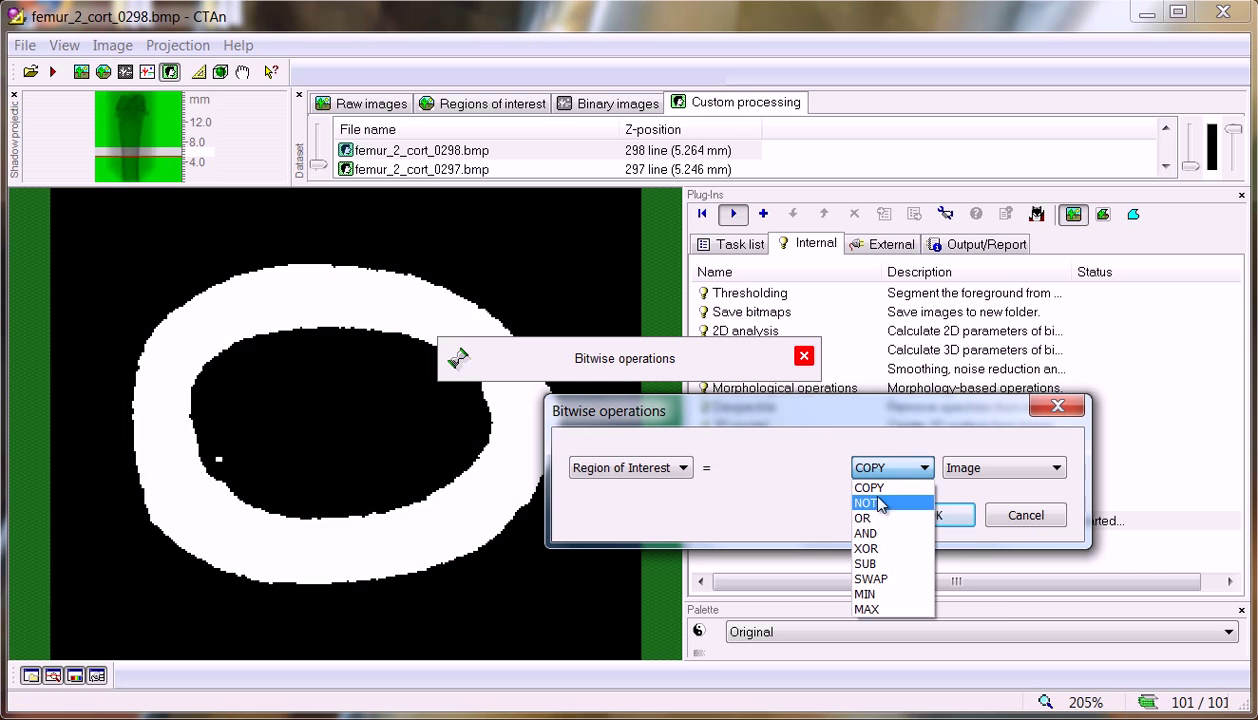
click(868, 488)
click(926, 515)
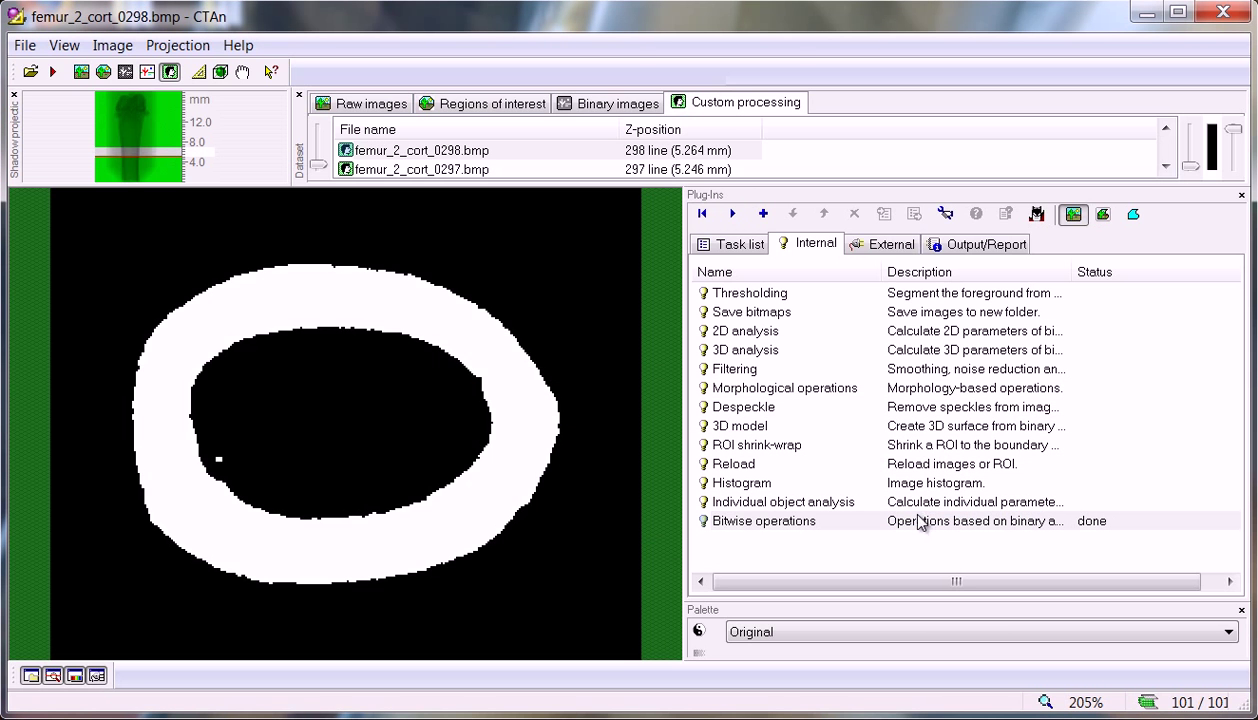
- Inspect the region of interest and the image inside it, ending on the full image view
click(1135, 217)
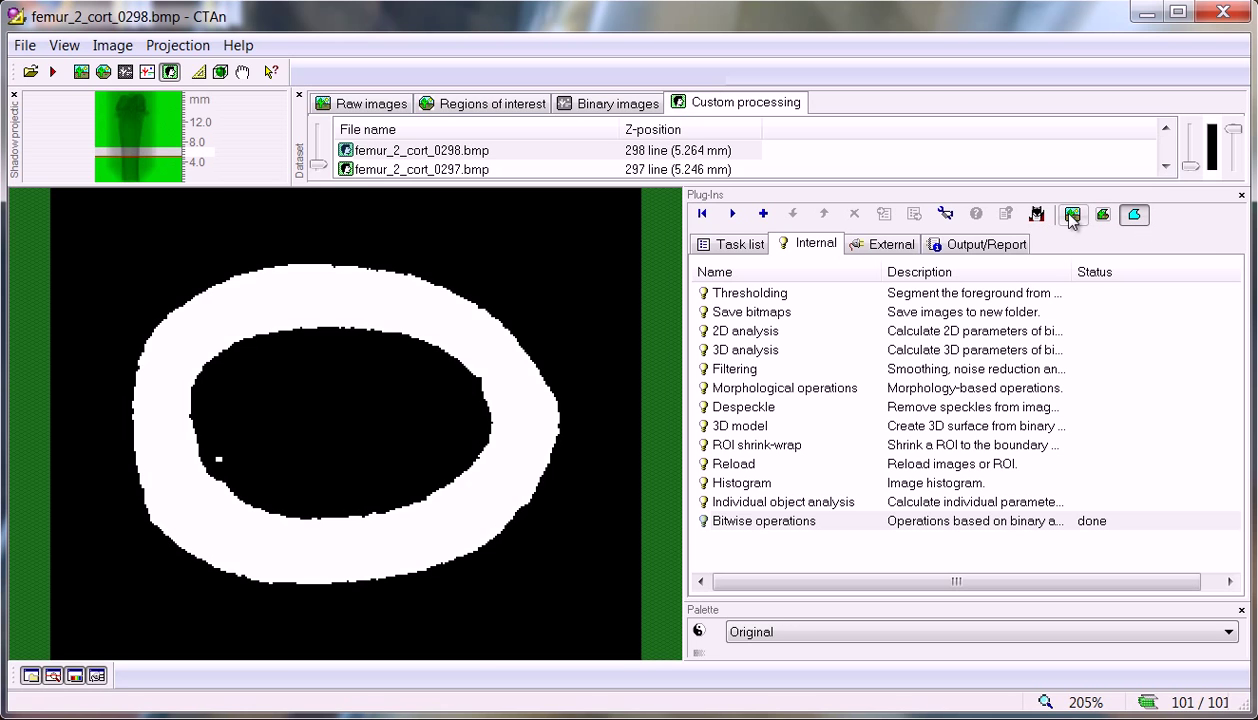
click(1071, 217)
click(1103, 217)
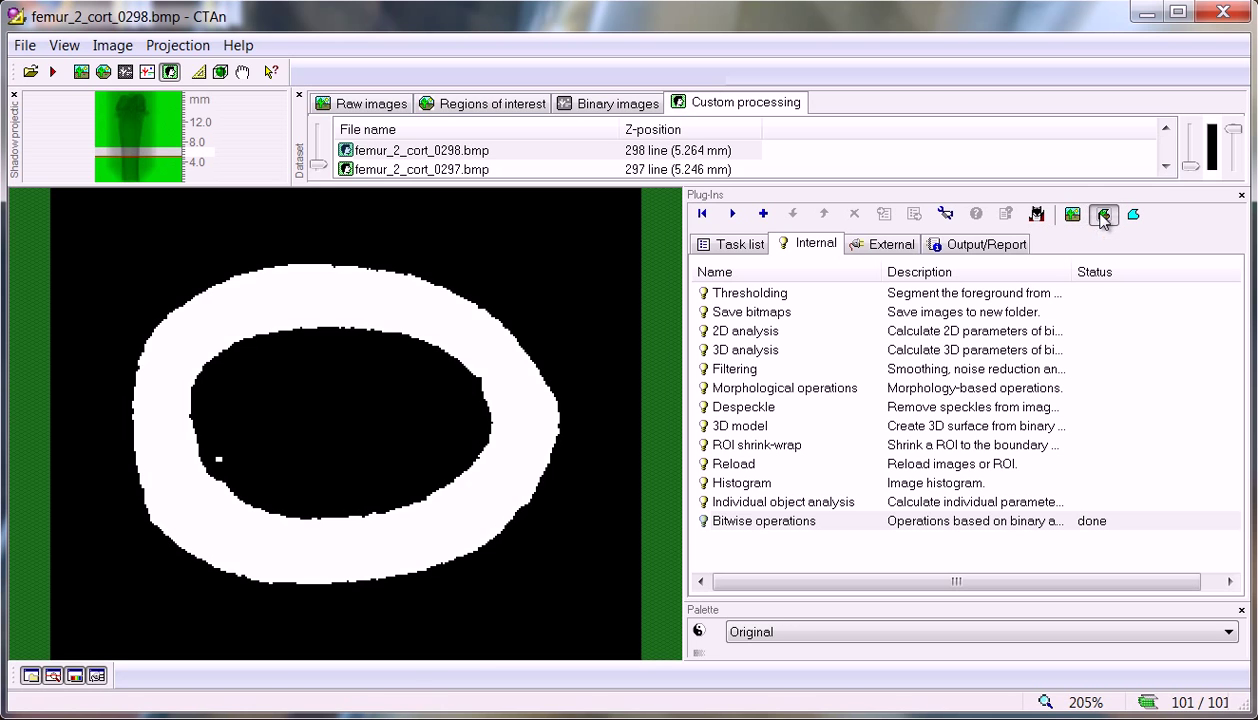
click(1071, 217)
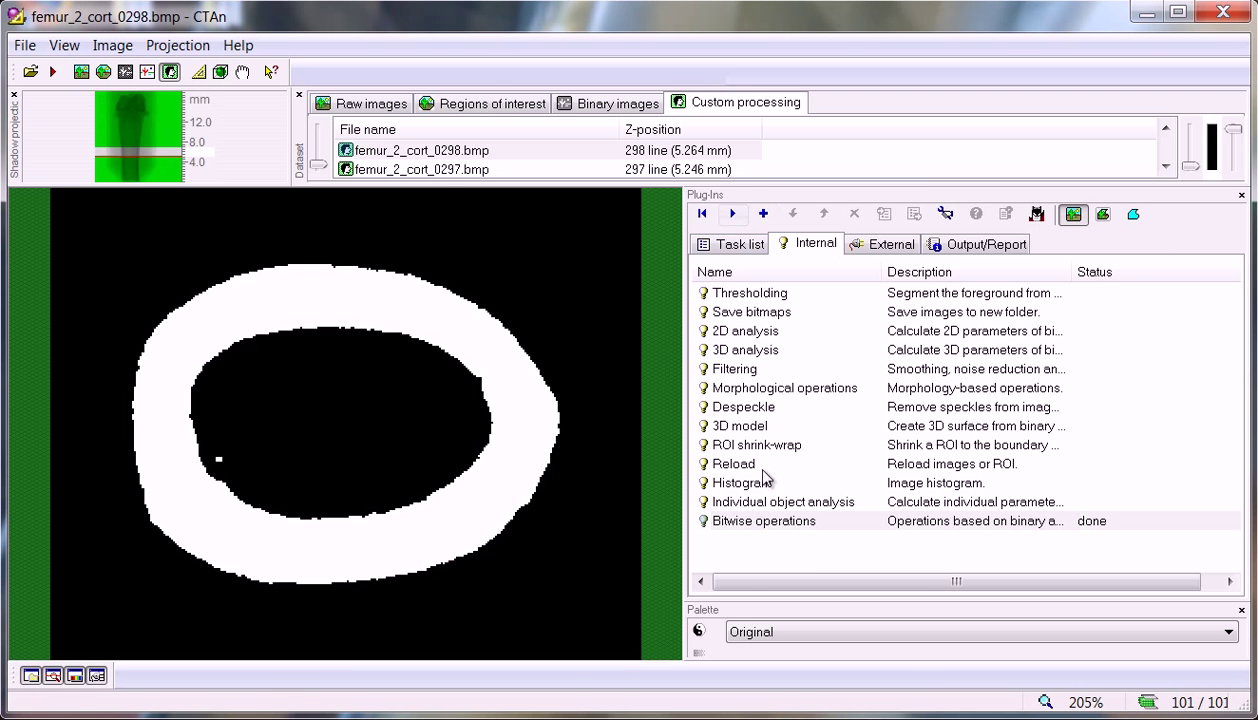
- Add the bitwise copy operation to the task list
click(755, 523)
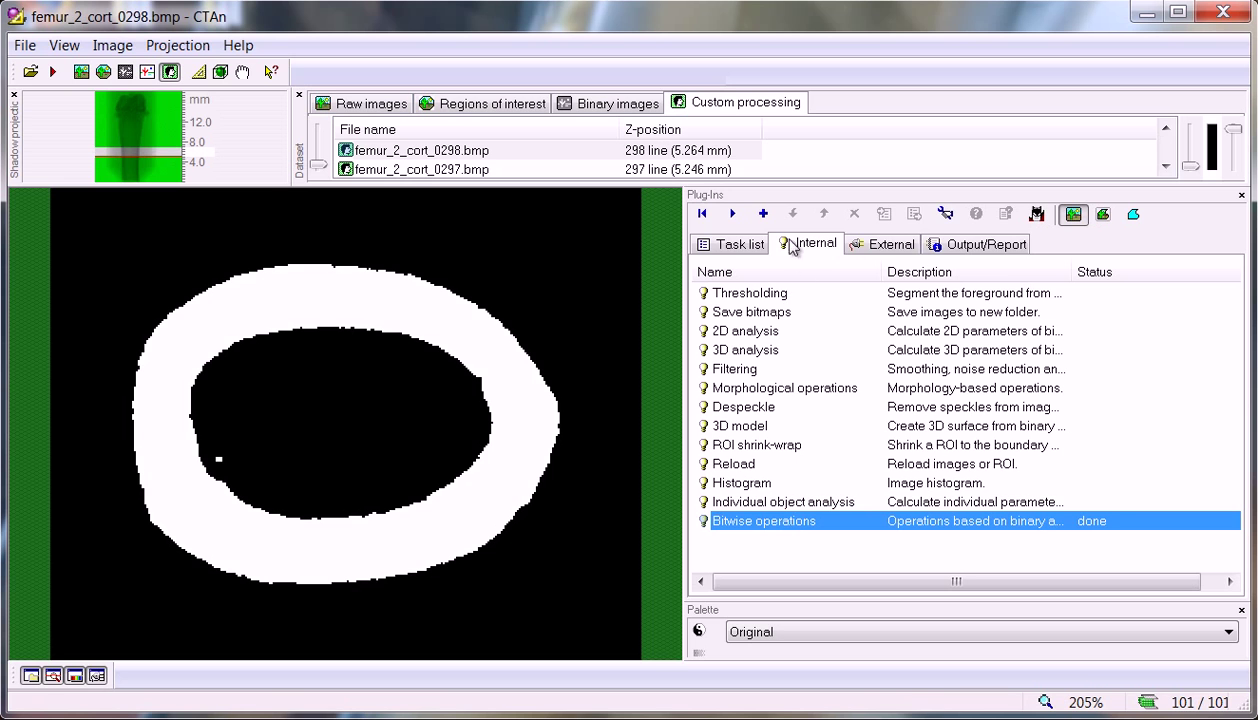
click(763, 213)
click(734, 244)
- Configure the task list's Thresholding as Global with levels 120 to 255 and default levels off
double_click(736, 293)
click(455, 322)
click(455, 322)
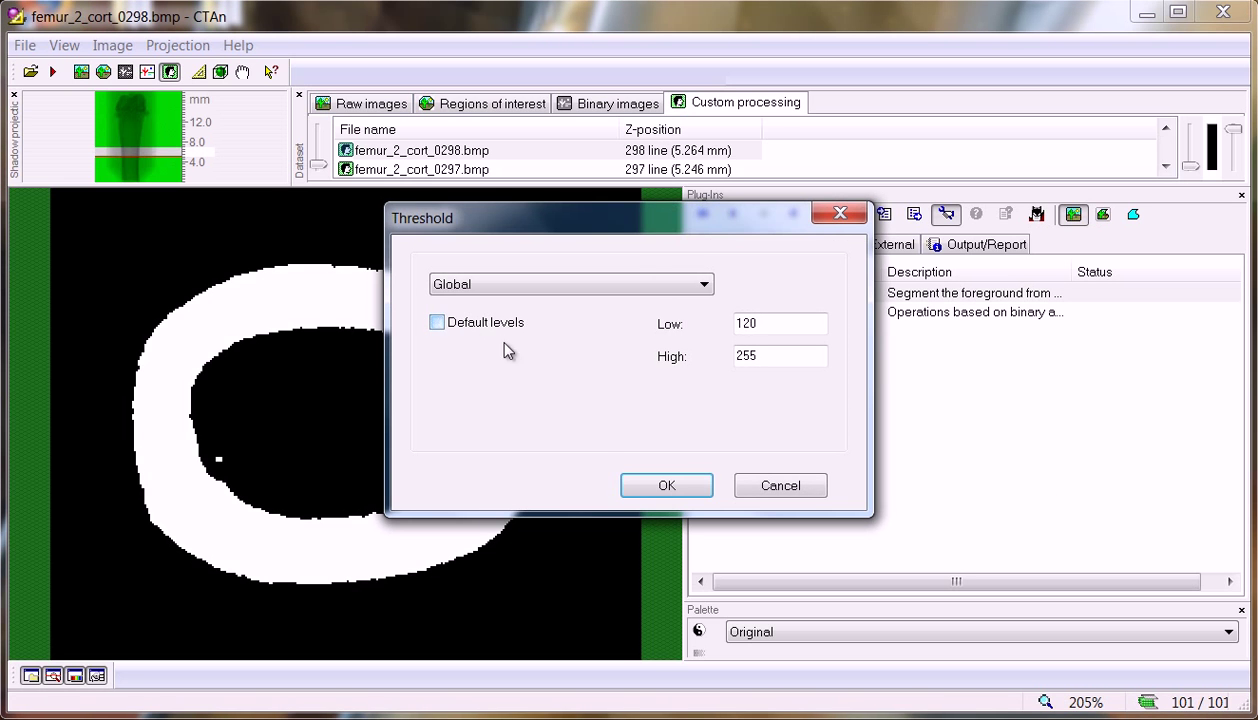
click(667, 486)
- Run Reload to bring back the original grayscale images of the cortical dataset
click(816, 248)
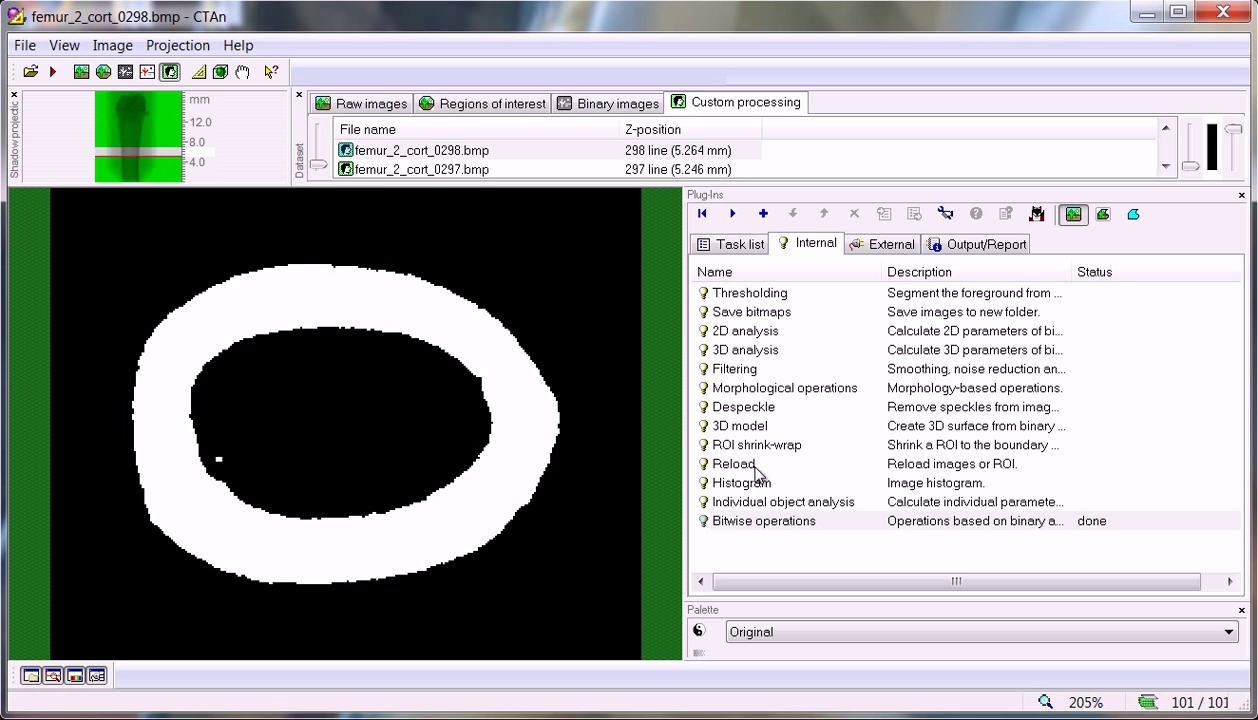
click(756, 468)
click(733, 213)
click(630, 354)
click(617, 372)
click(780, 357)
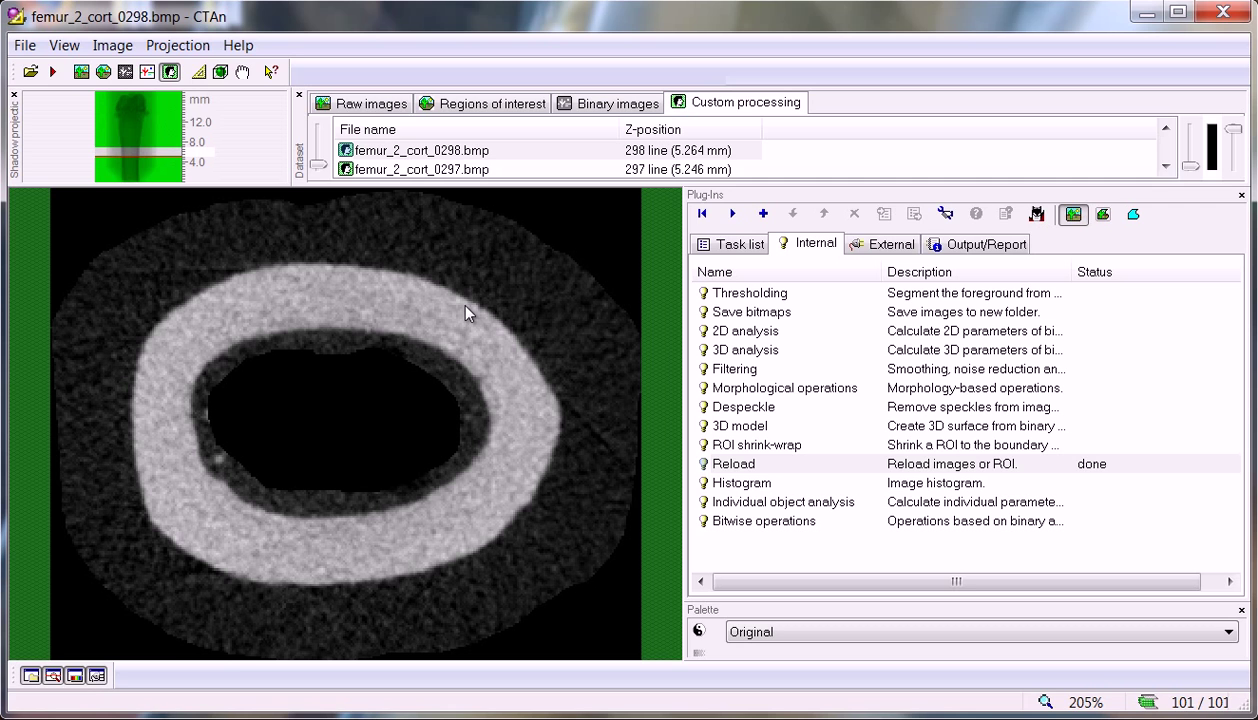
- Display the image inside the region of interest and add the Reload operation to the task list
click(1104, 216)
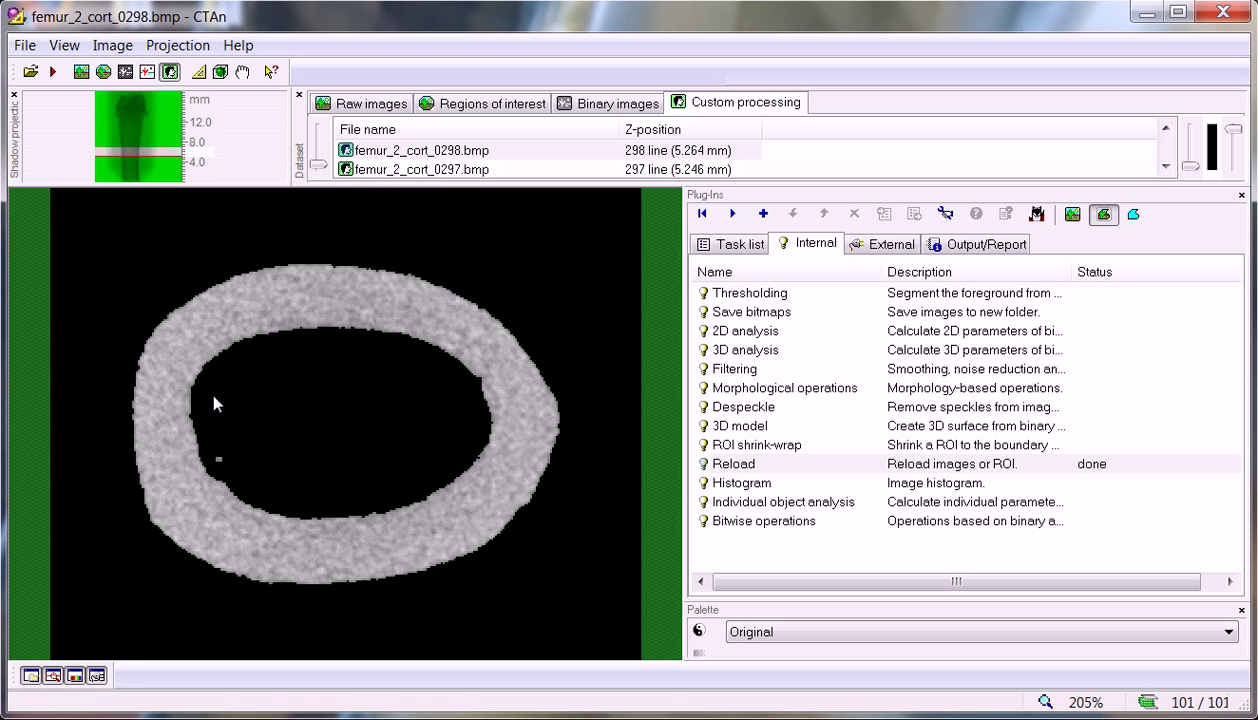
click(744, 462)
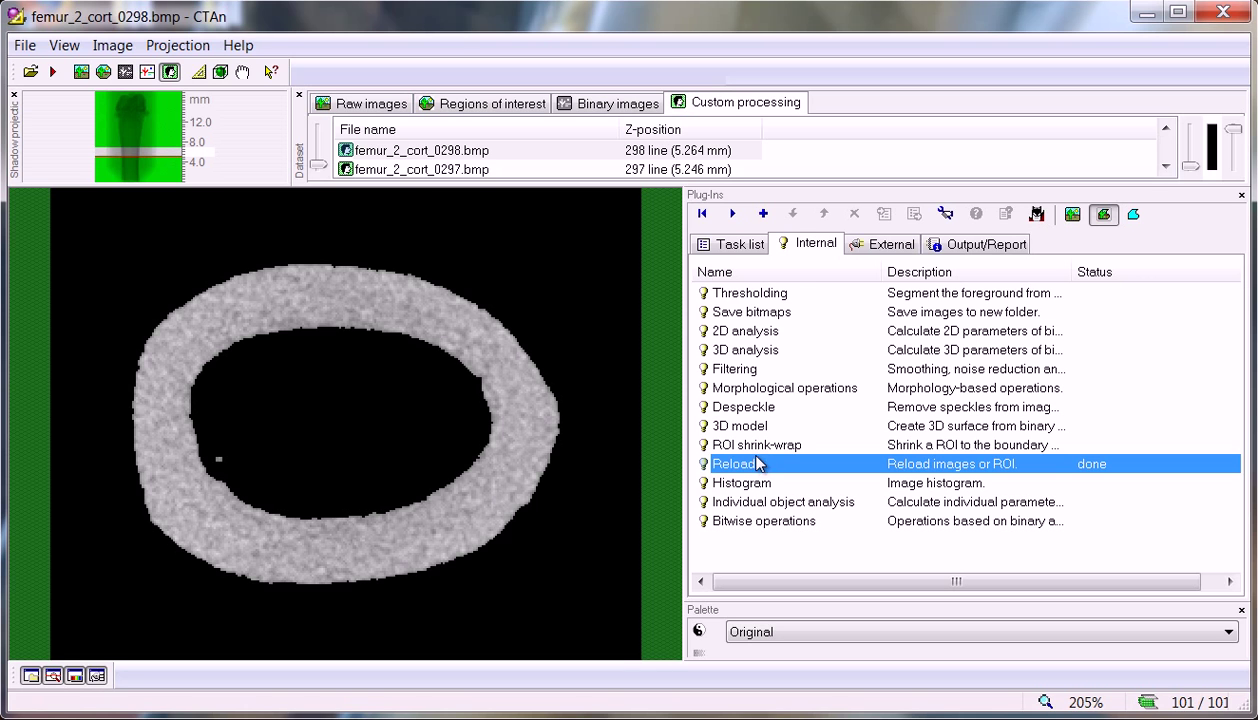
click(764, 213)
click(744, 250)
- Start the Histogram operation in bone mineral density units for 3D space inside the VOI
click(811, 249)
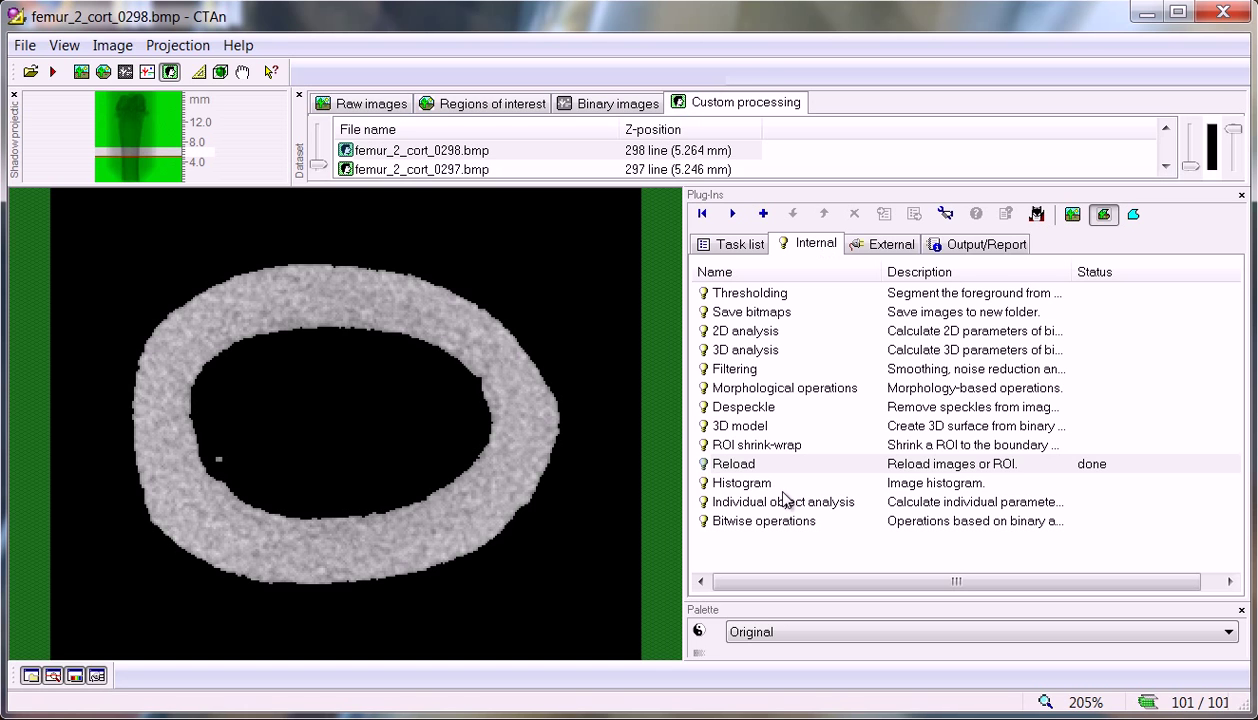
click(752, 484)
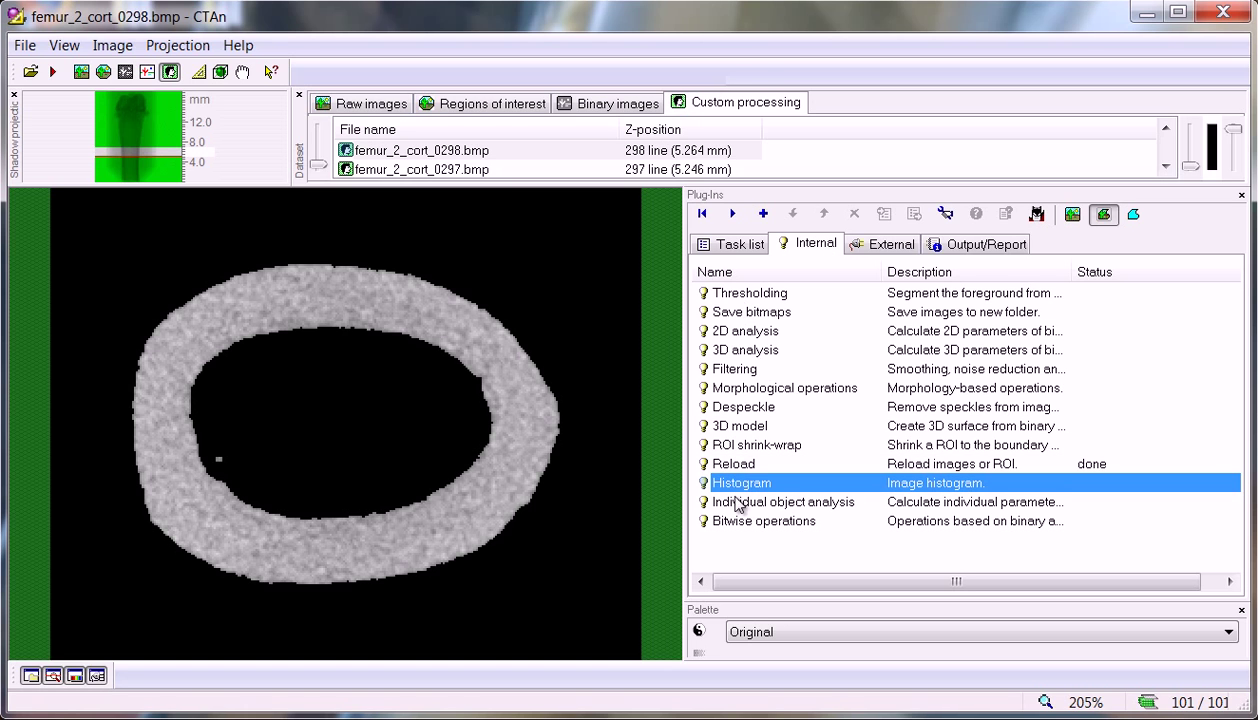
click(732, 213)
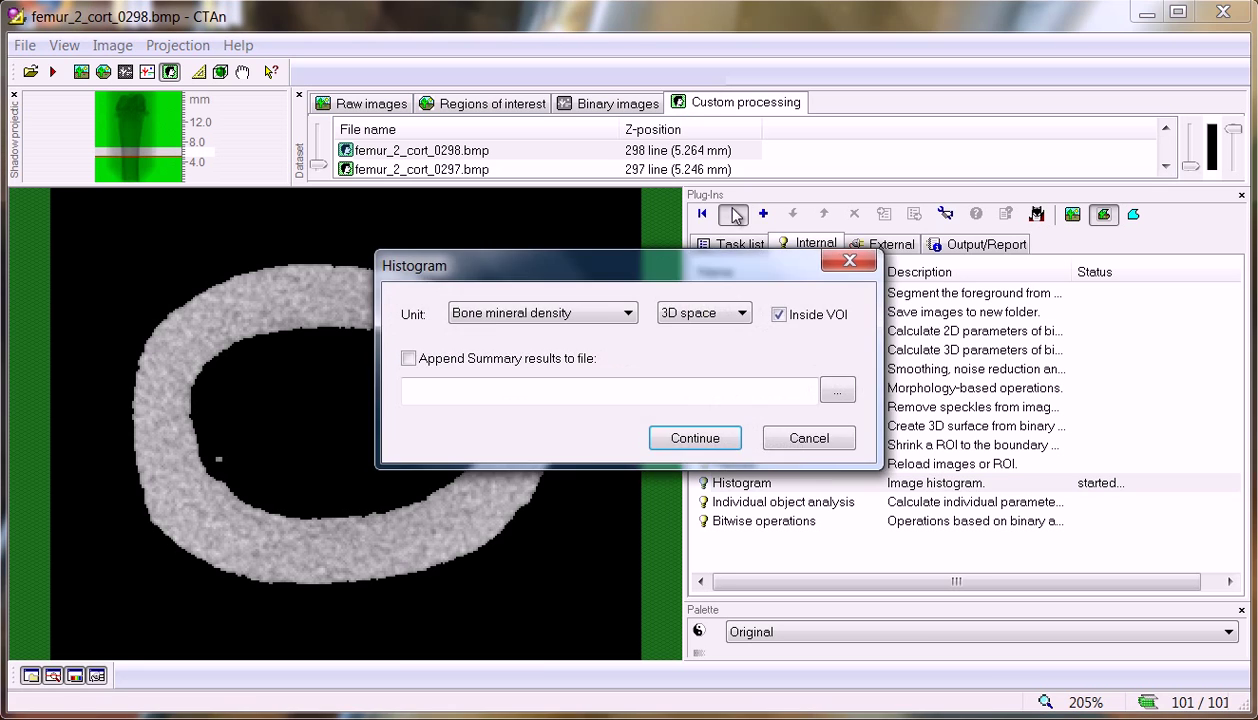
drag(681, 270, 758, 189)
click(699, 231)
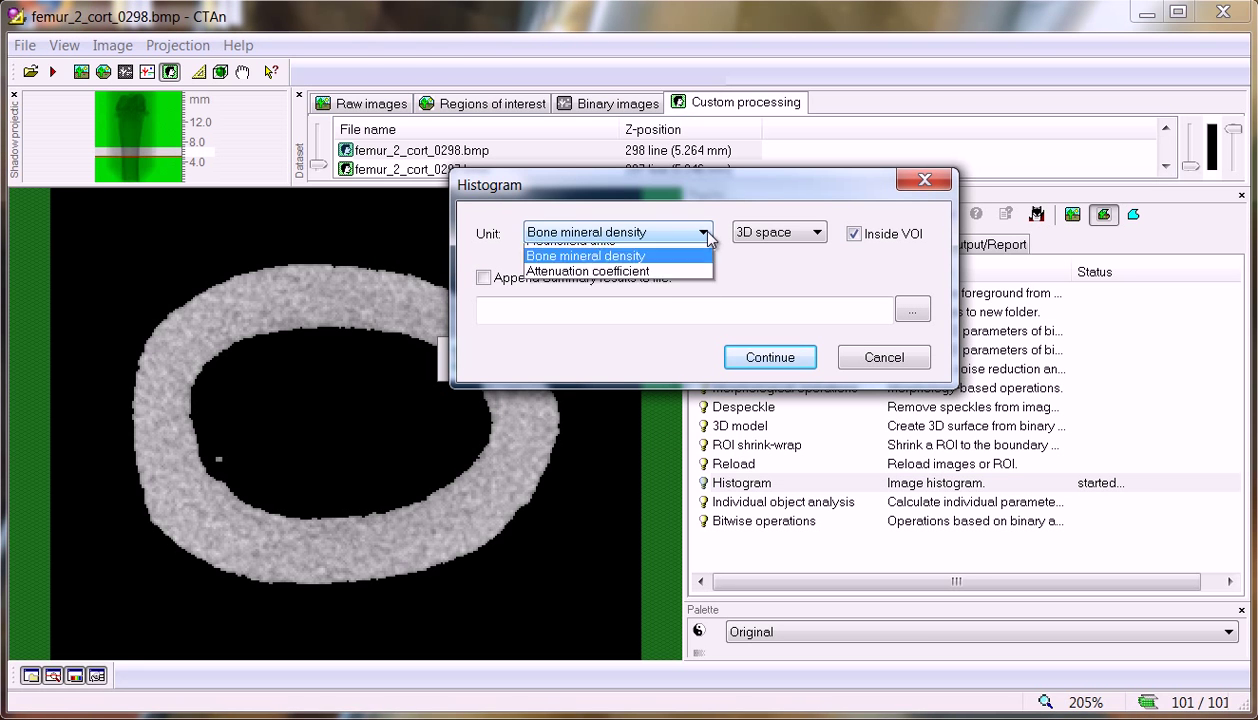
click(611, 284)
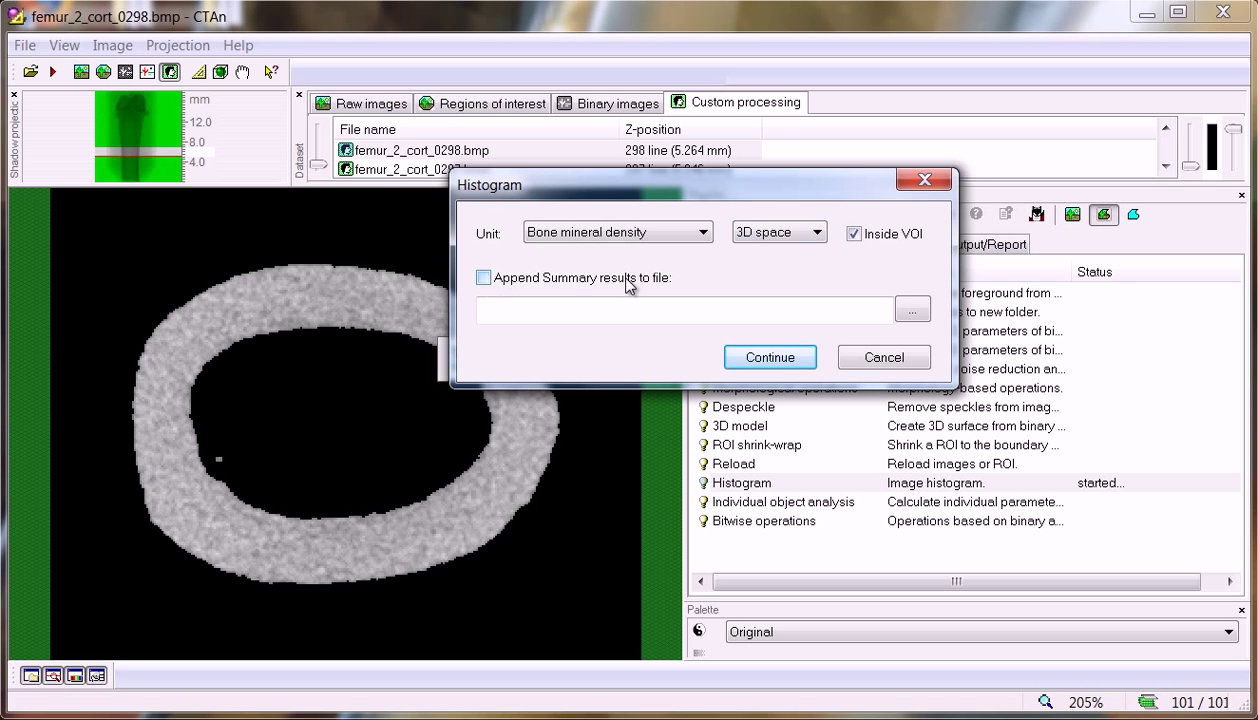
- Append the histogram summary results to a file named cortical TMD in the BMD folder and run the operation
click(481, 282)
click(913, 313)
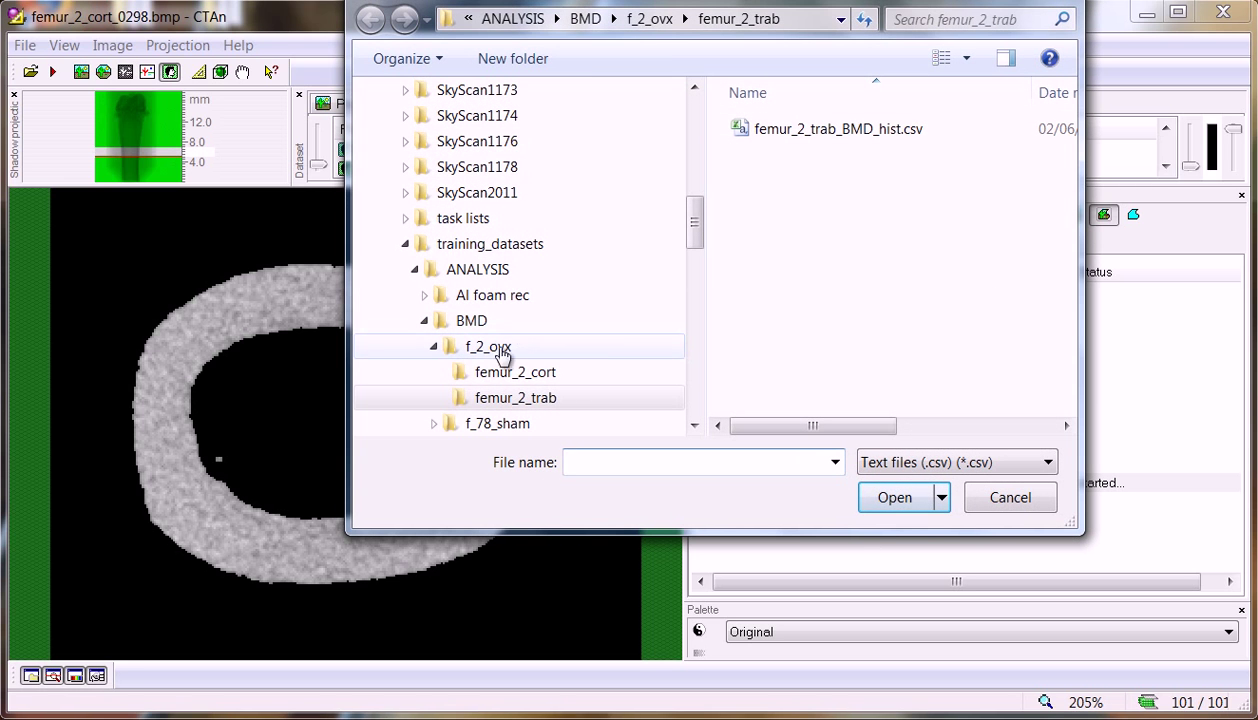
click(433, 346)
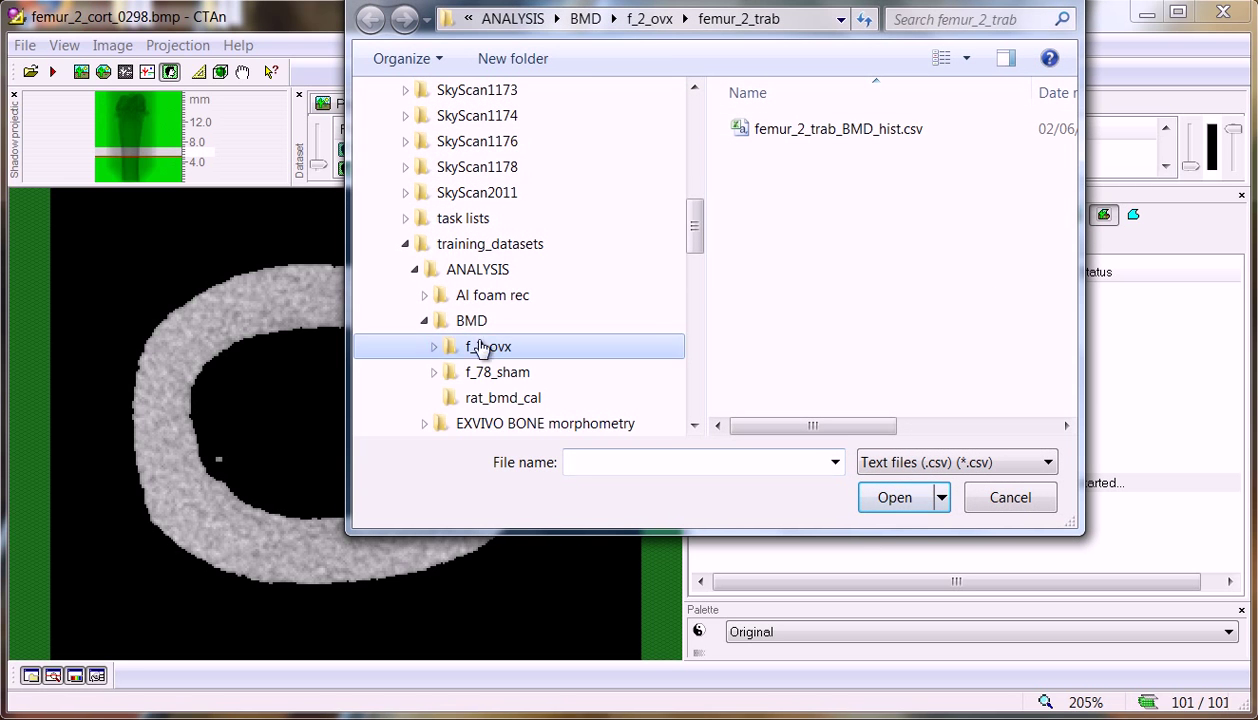
click(471, 320)
click(675, 461)
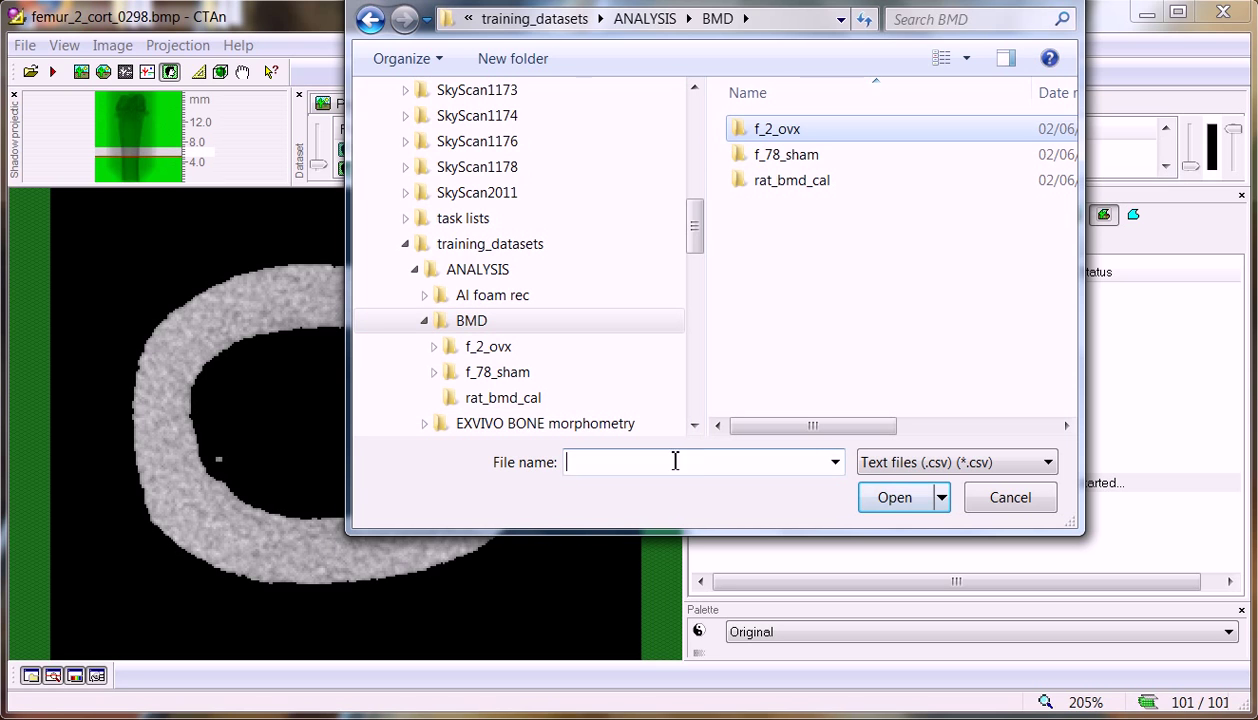
text(cortical TMD)
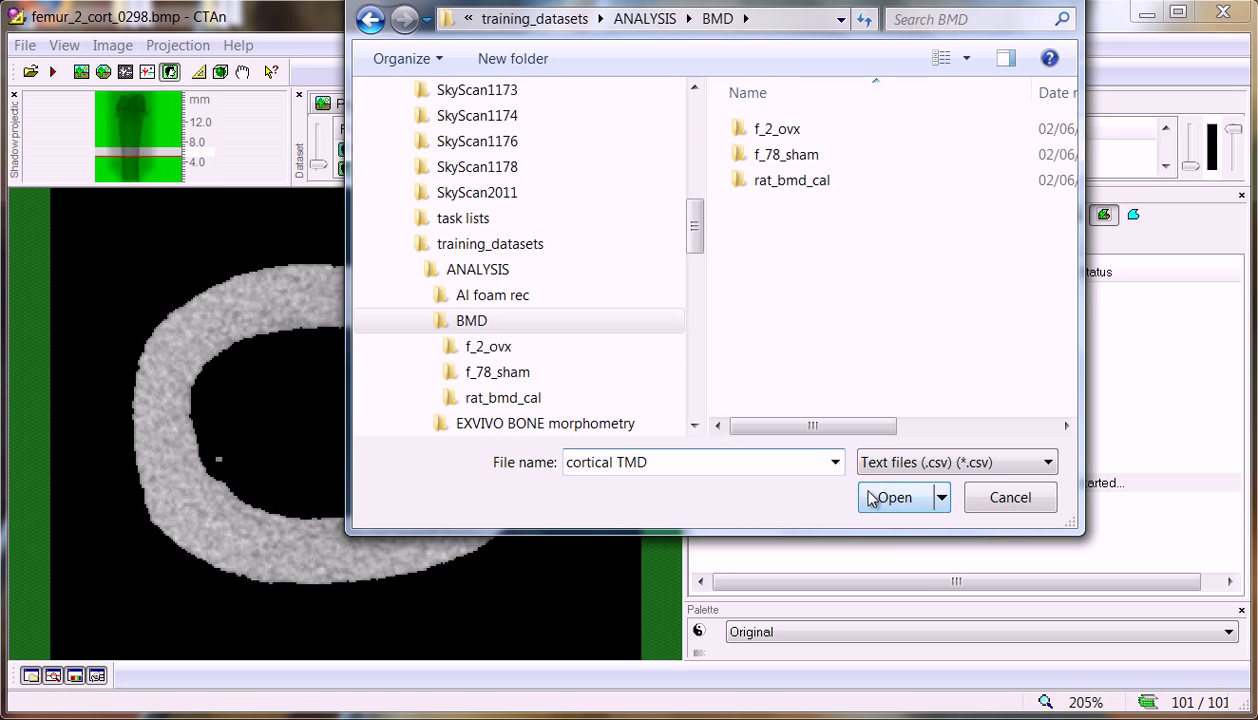
click(889, 500)
click(760, 357)
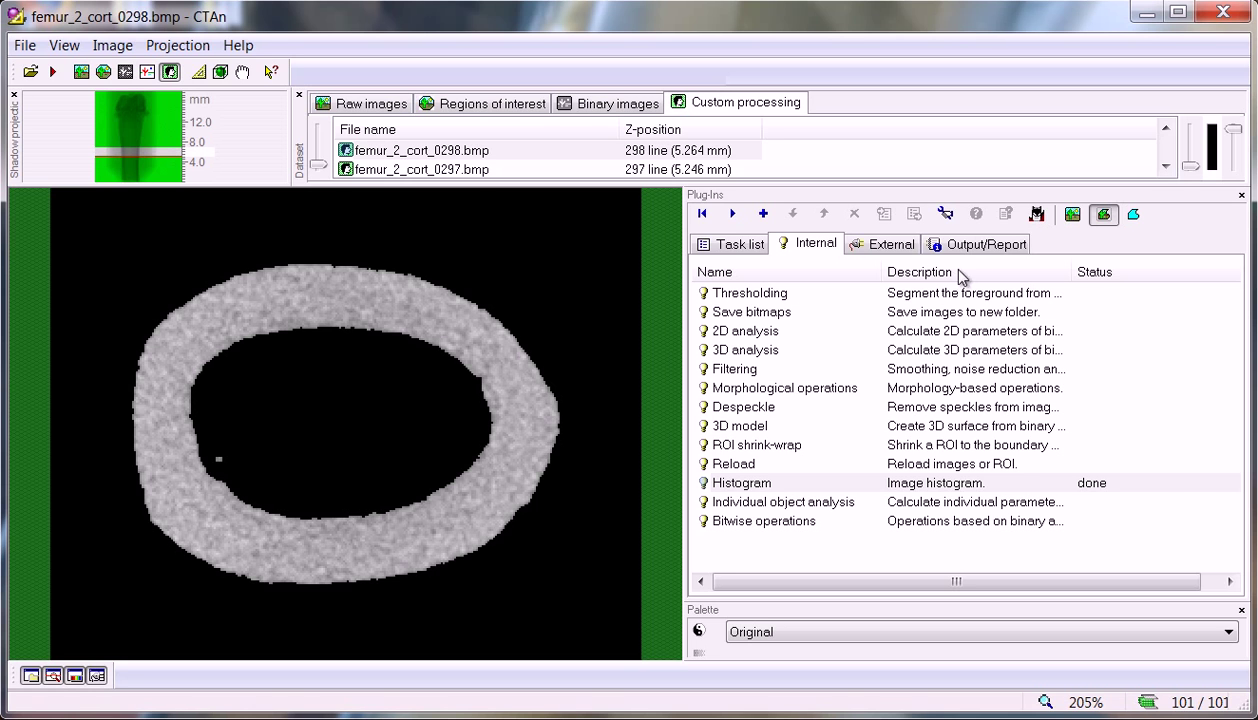
- Open the output file in Excel, examine the mean density with a wider first column and more decimals, and close it without saving
click(995, 250)
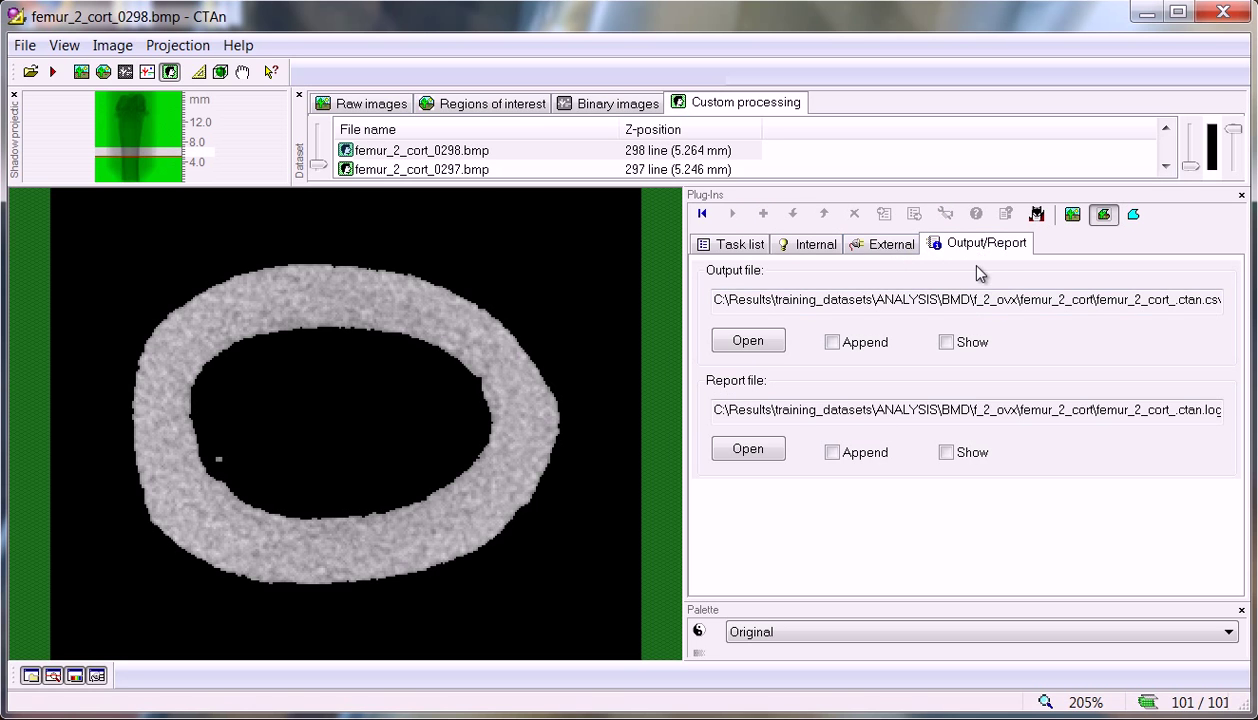
click(750, 344)
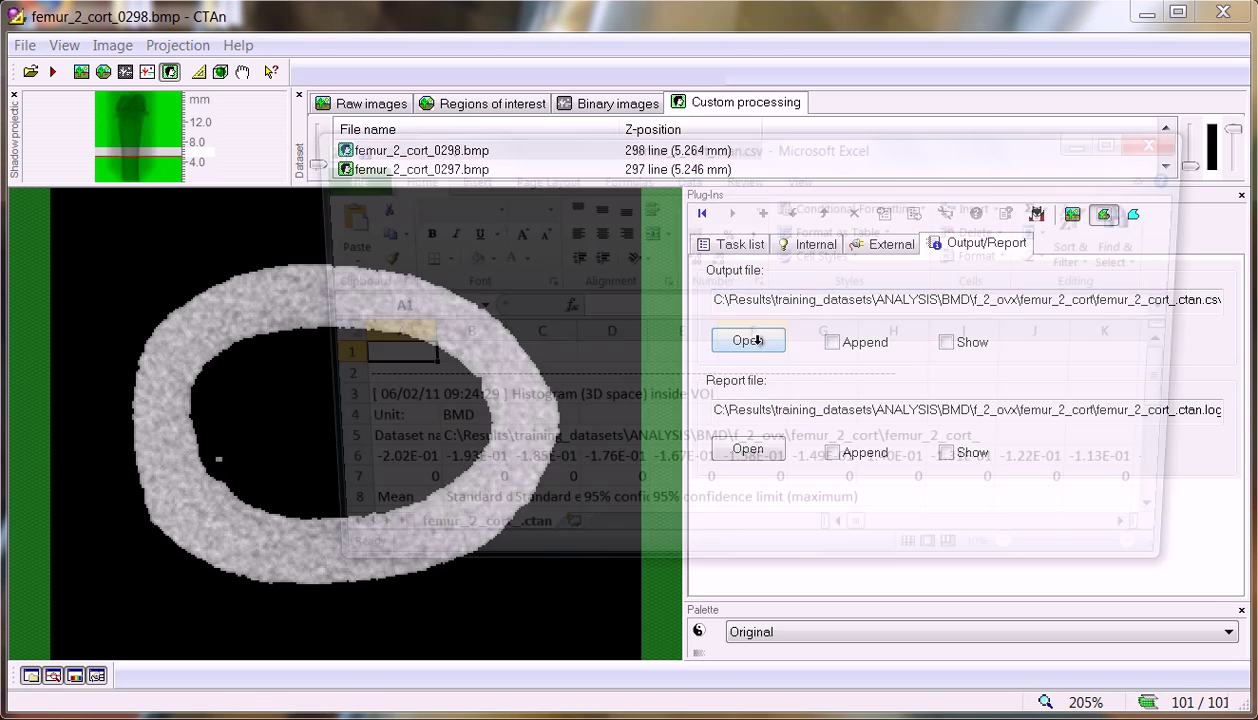
drag(840, 150, 623, 88)
drag(983, 521, 1166, 658)
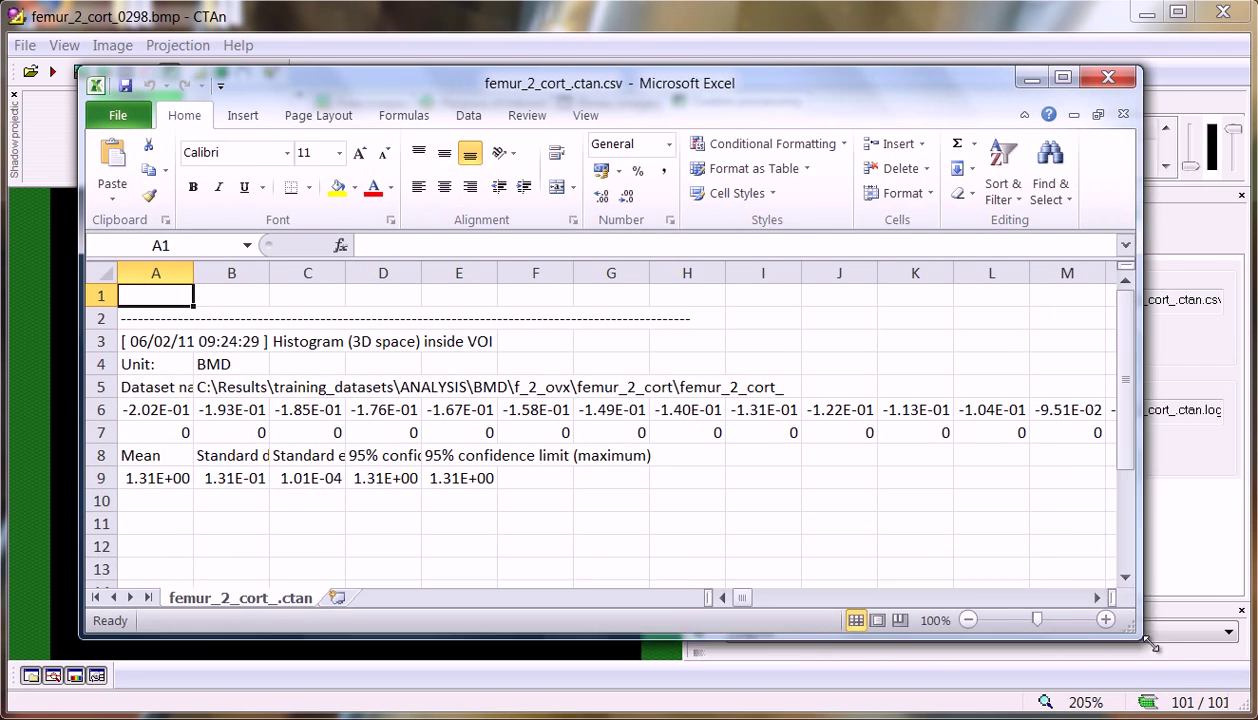
drag(195, 280, 268, 281)
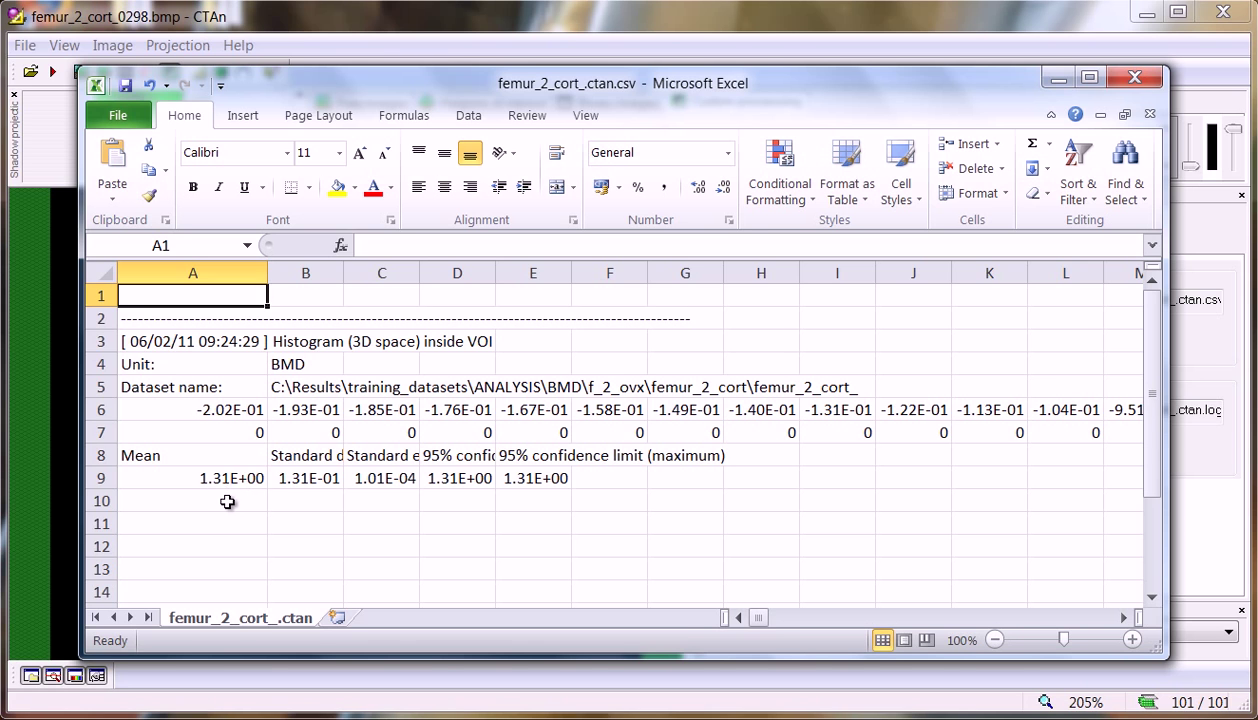
click(233, 472)
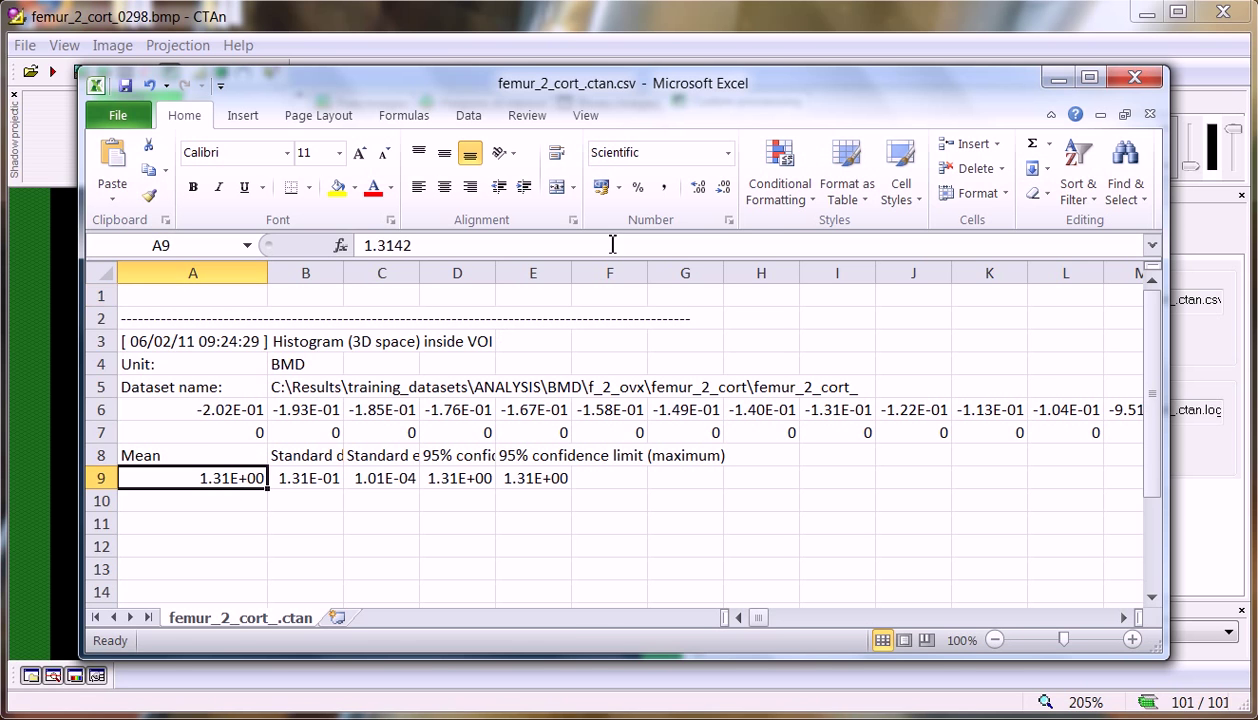
click(697, 189)
click(1135, 78)
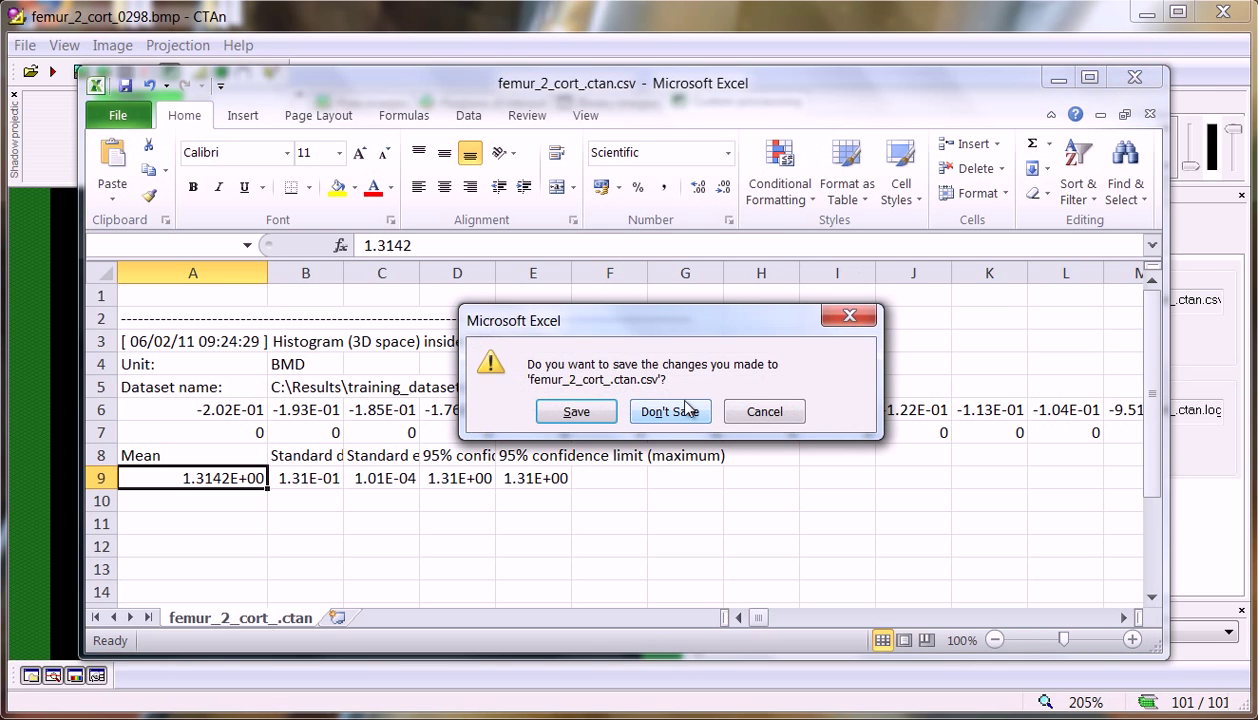
click(736, 413)
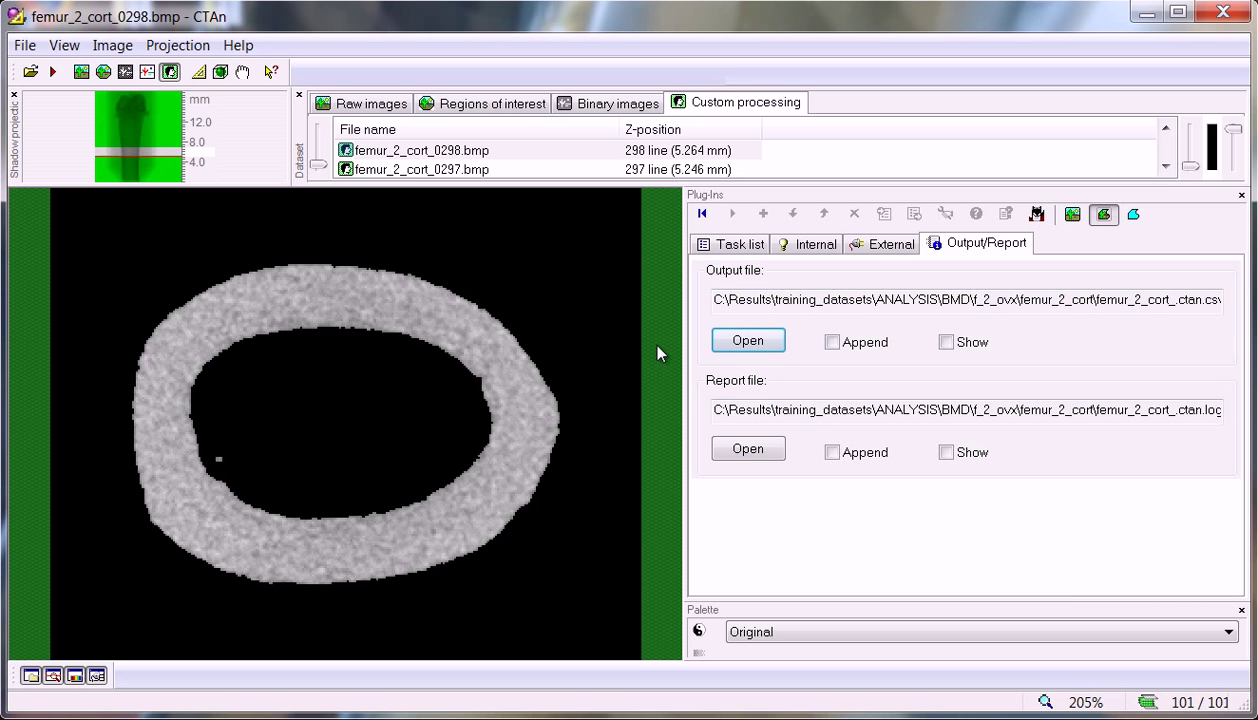
- Add the Histogram operation to the end of the task list and review its settings without changing them
click(745, 245)
click(810, 248)
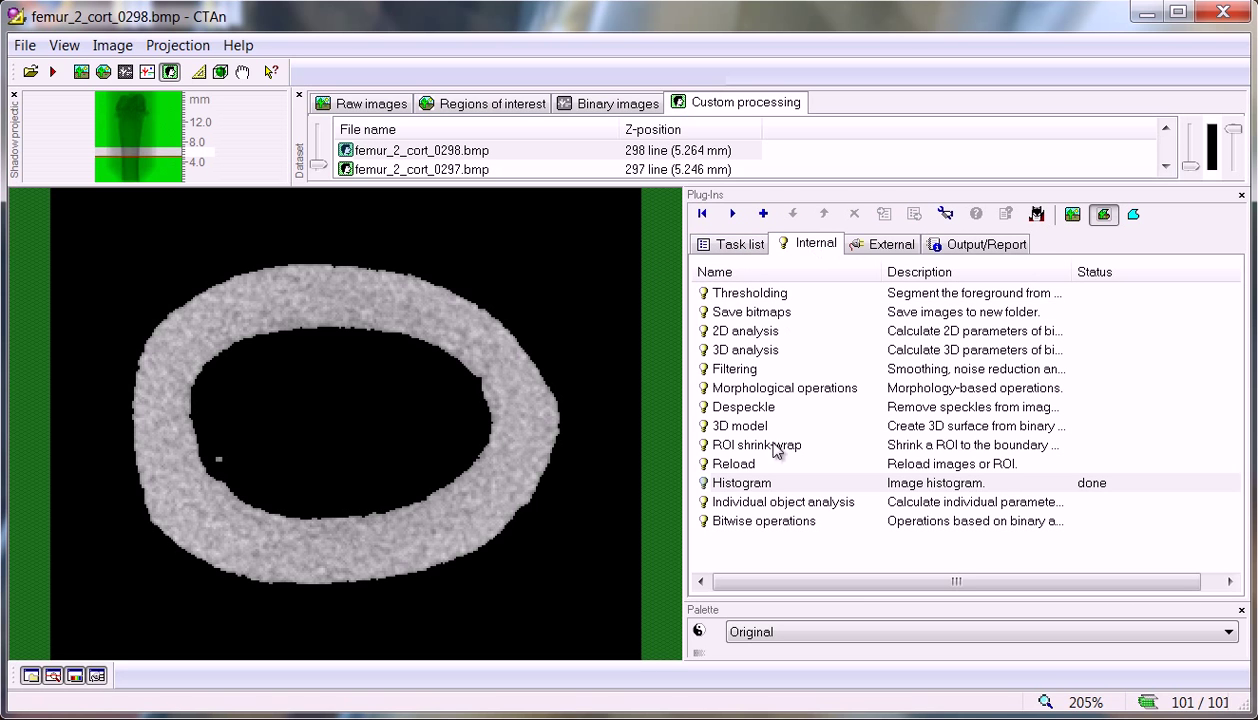
click(745, 480)
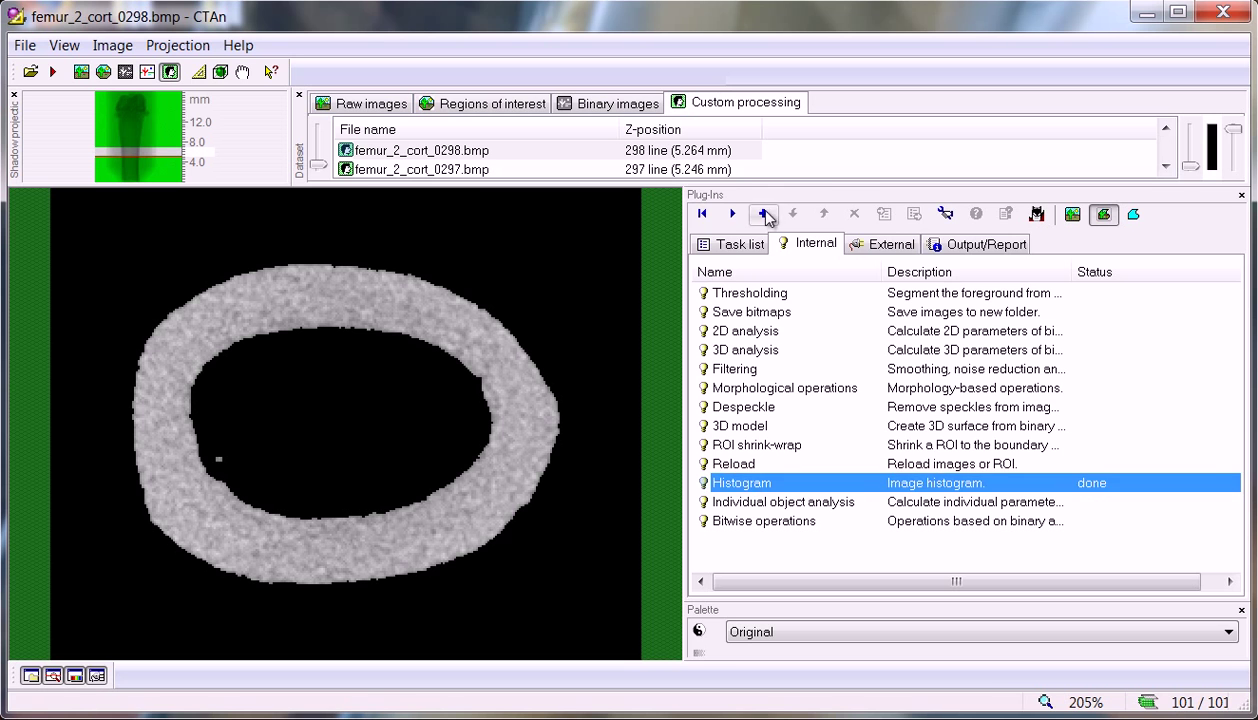
click(763, 213)
click(761, 250)
double_click(740, 350)
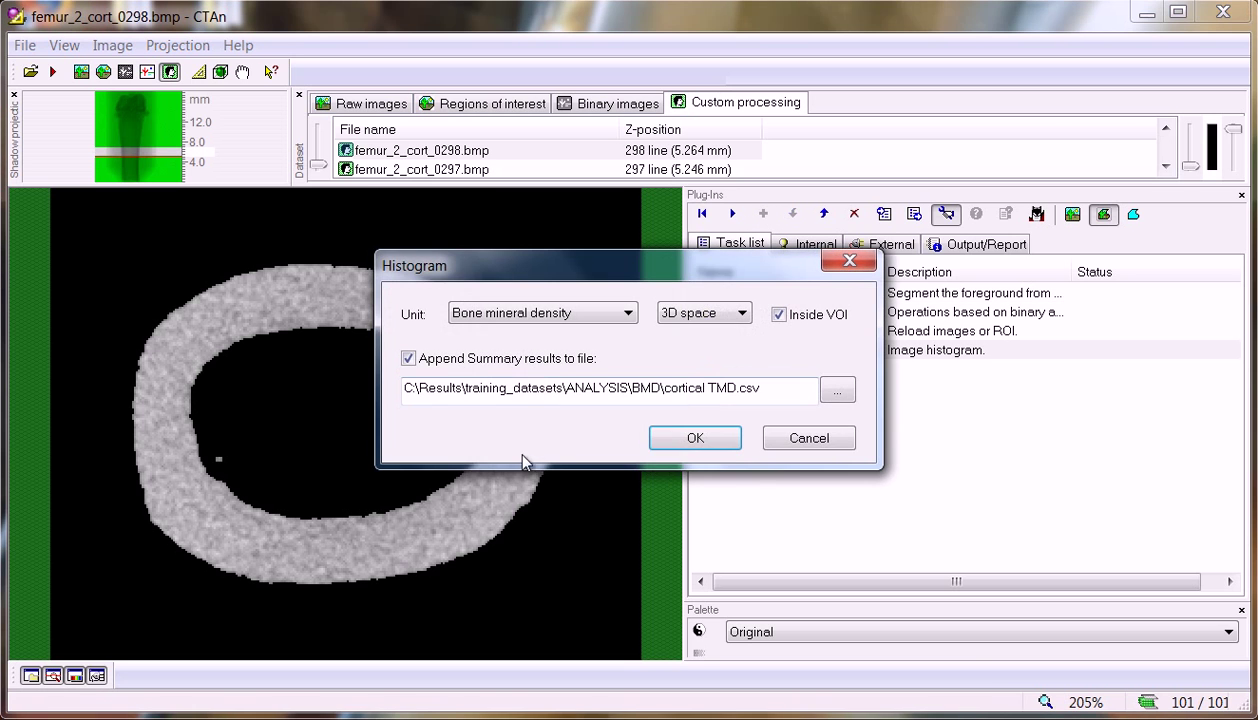
click(800, 440)
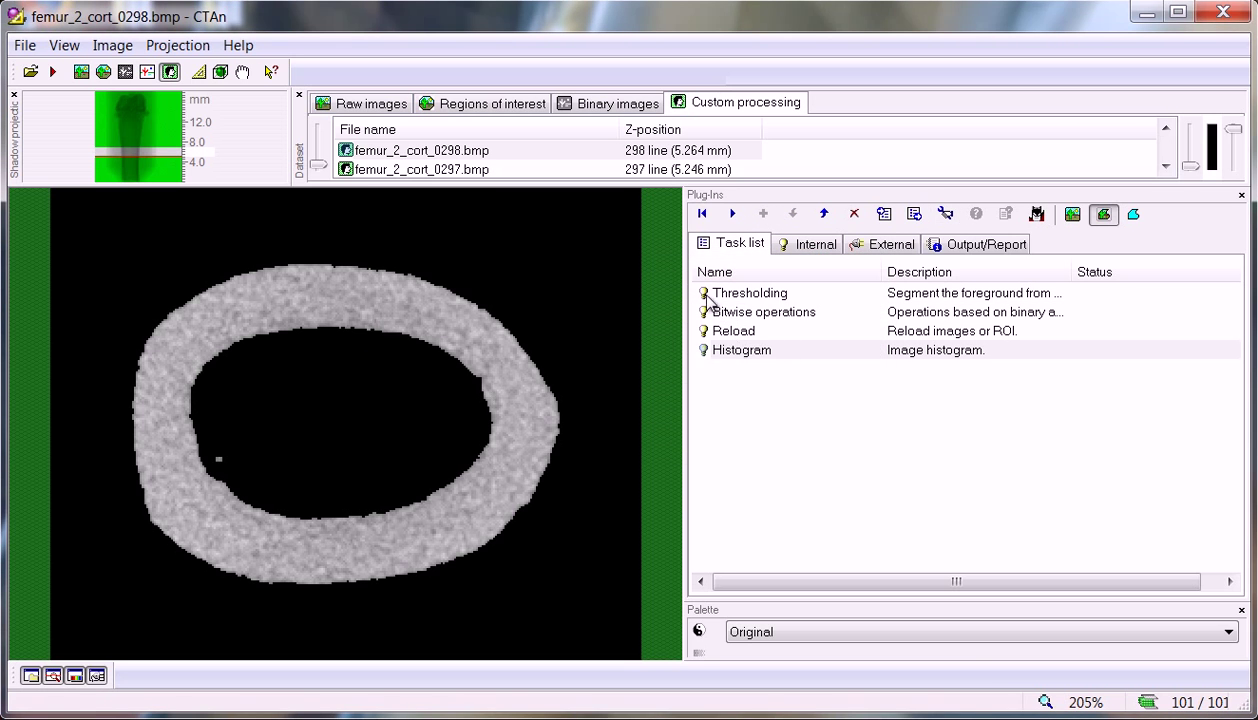
- Export the task list to the BMD folder under the name "cortical BMD task"
click(914, 215)
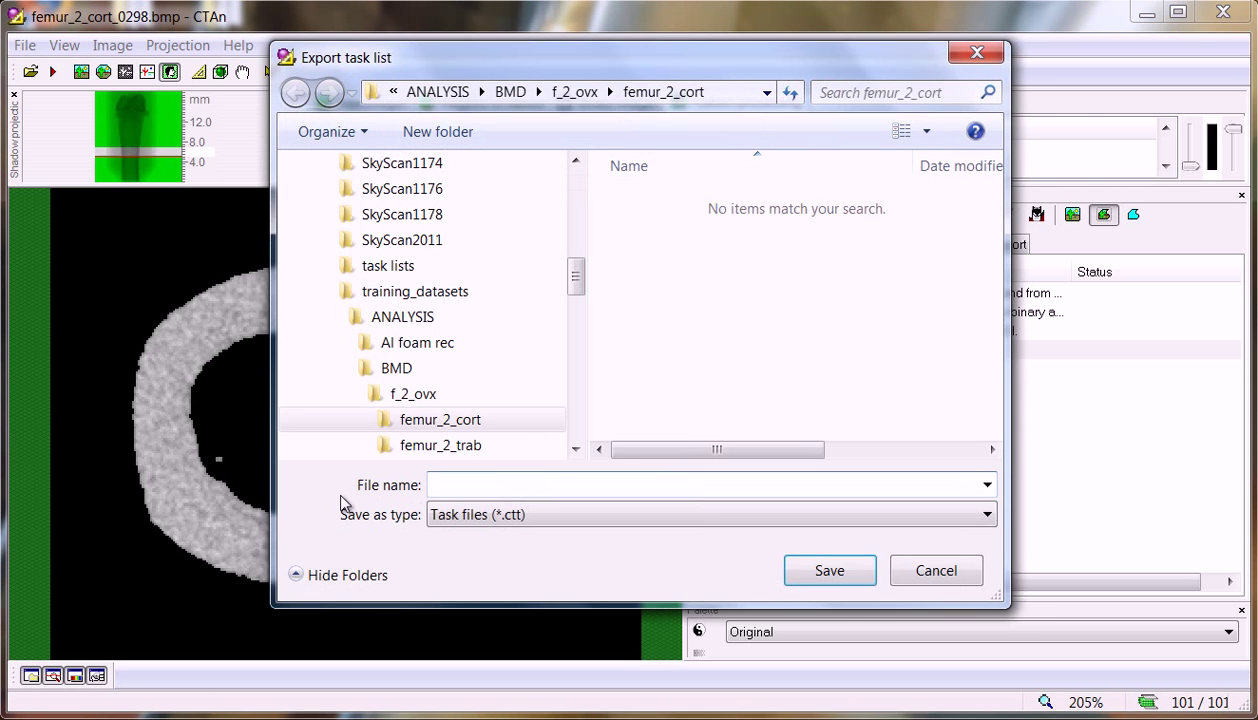
click(405, 370)
click(591, 487)
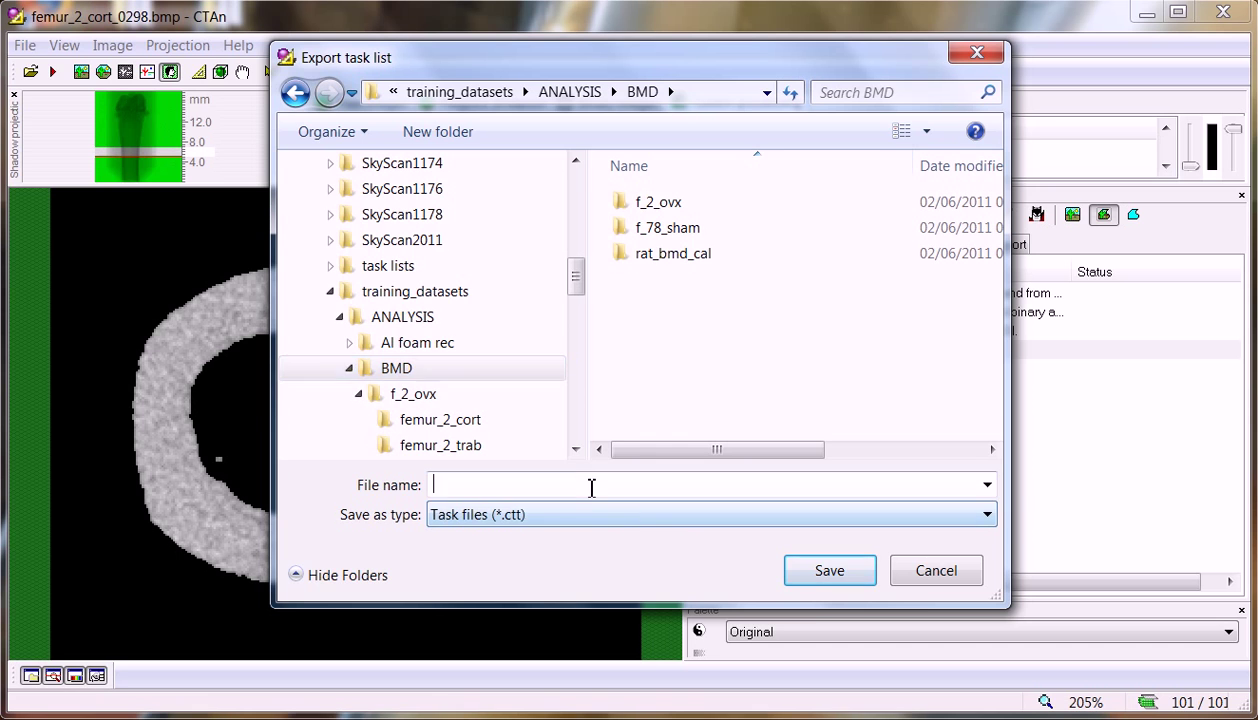
text(cortic)
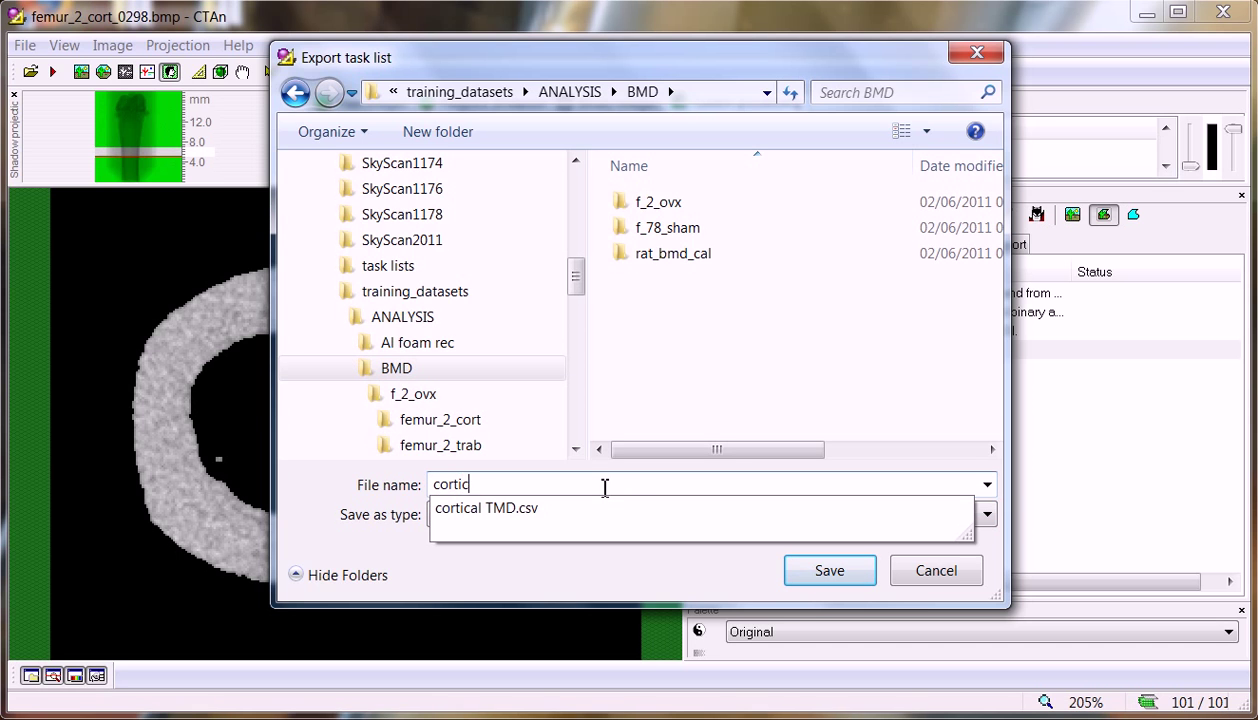
text(al BMD task)
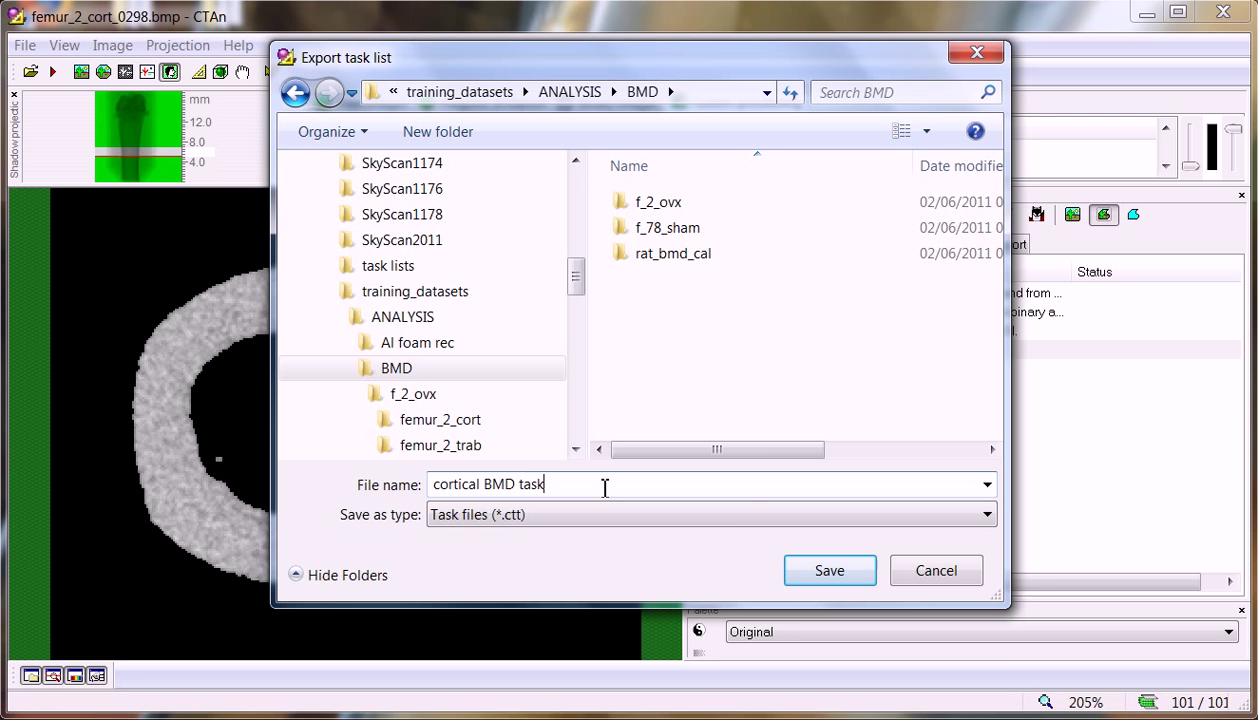
click(810, 562)
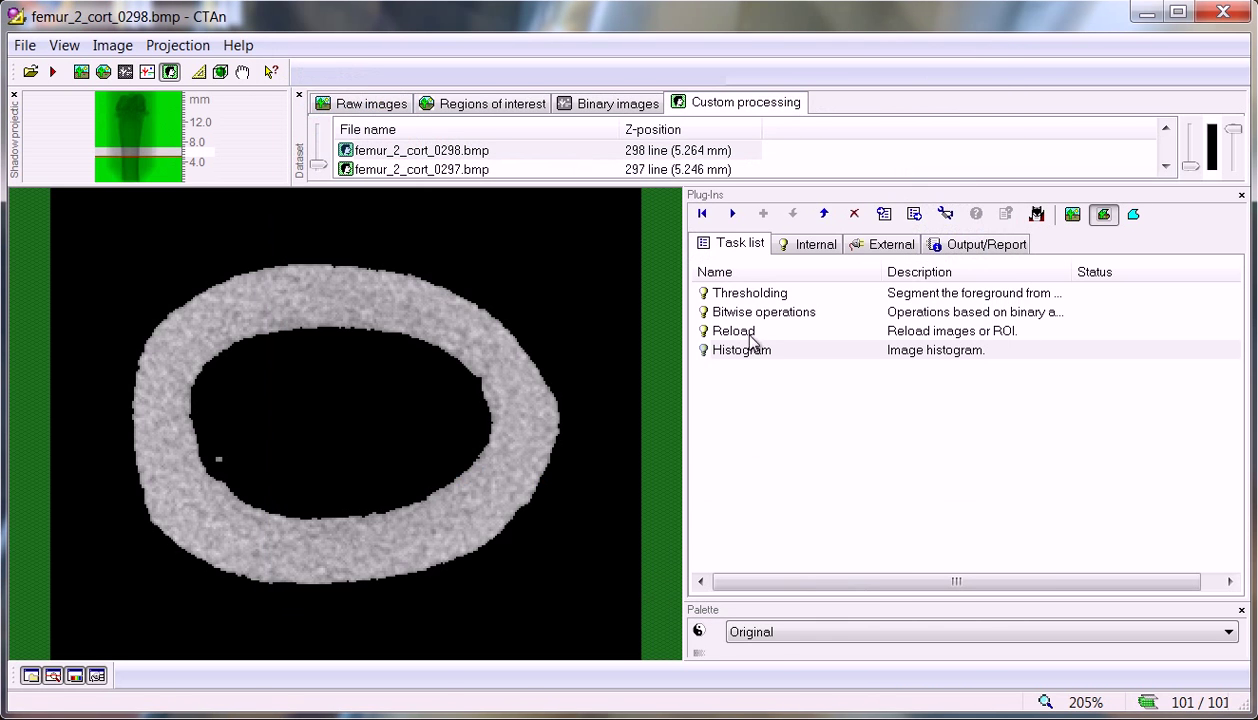
- Remove the Thresholding, Bitwise operations, Reload and Histogram operations from the task list
click(768, 297)
click(855, 215)
click(855, 215)
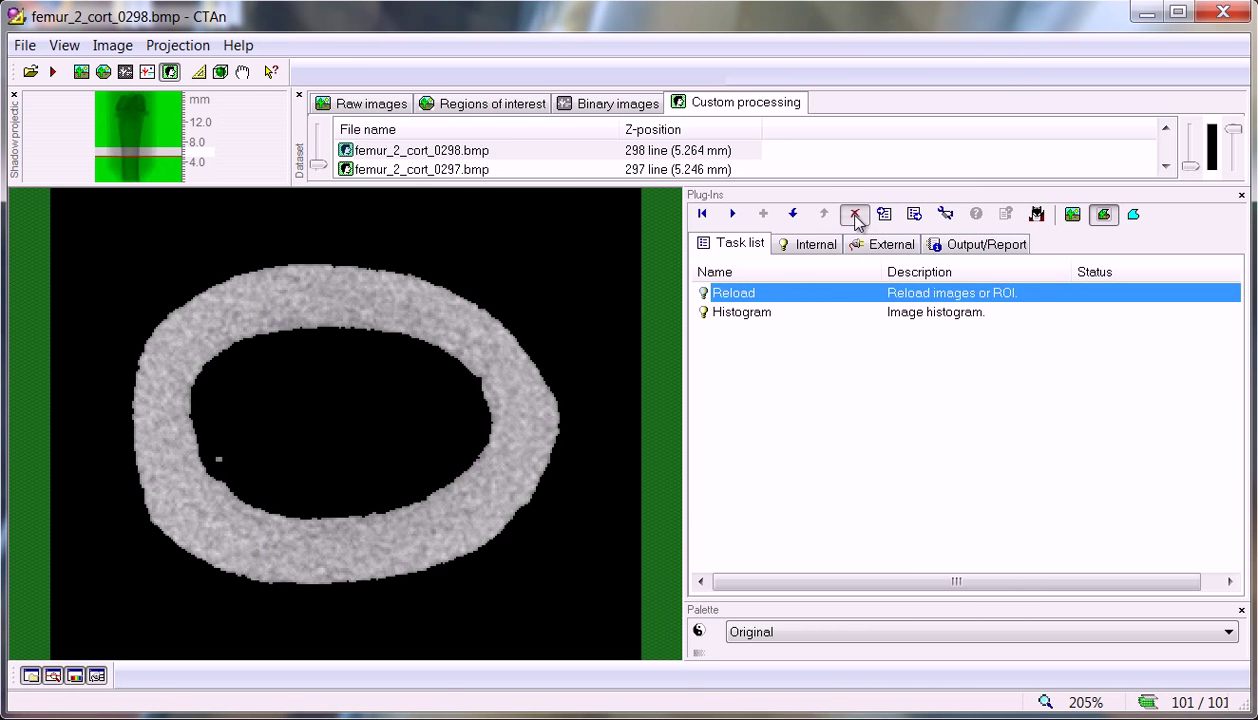
click(855, 215)
click(855, 215)
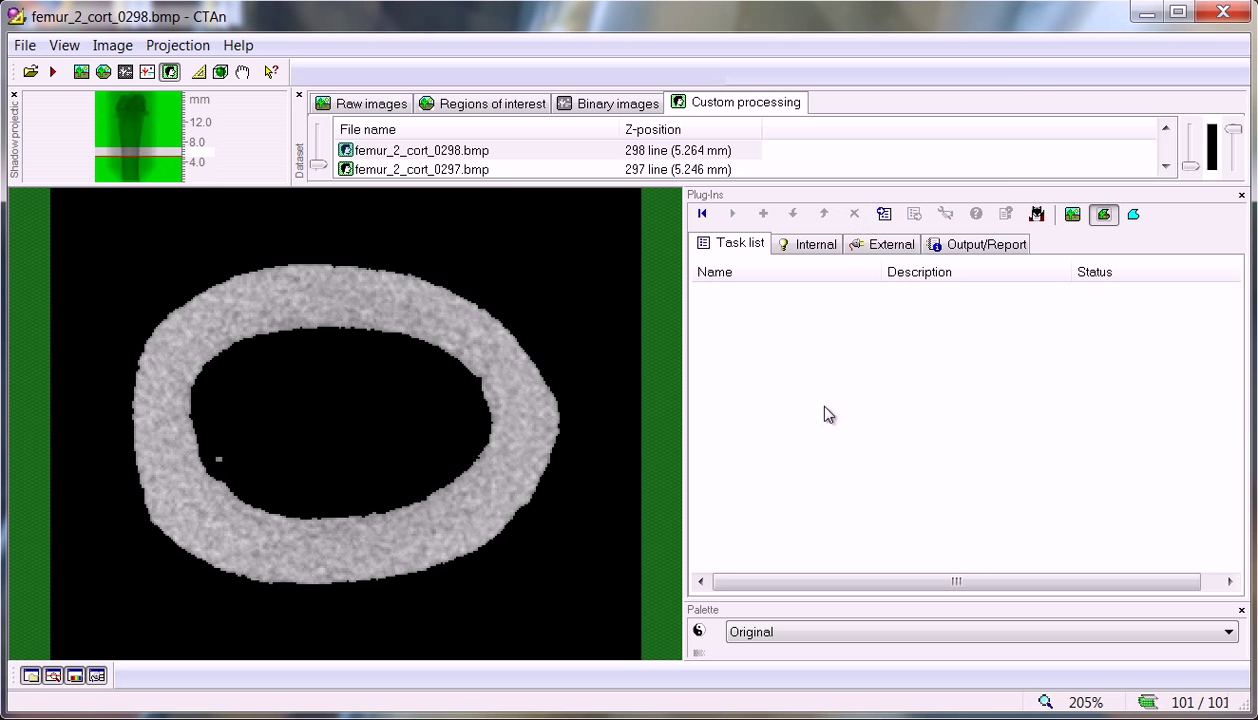
- Import the saved cortical BMD task list from the BMD folder
click(884, 214)
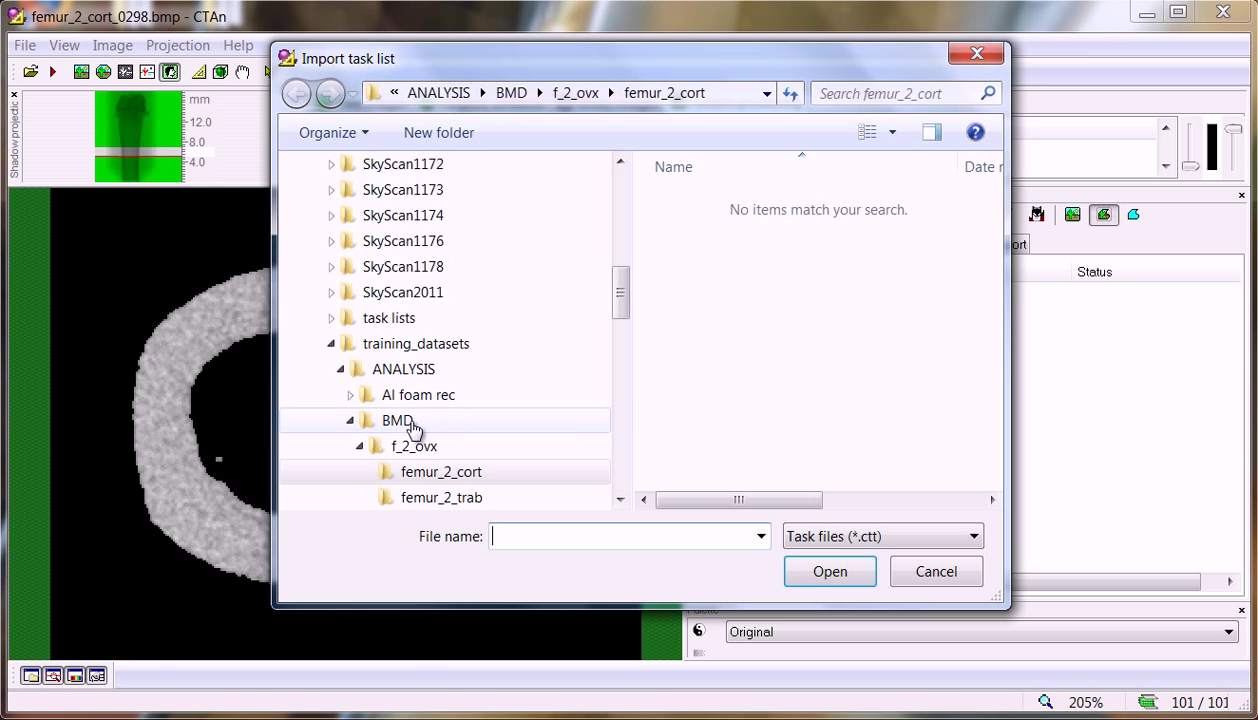
click(405, 421)
double_click(718, 281)
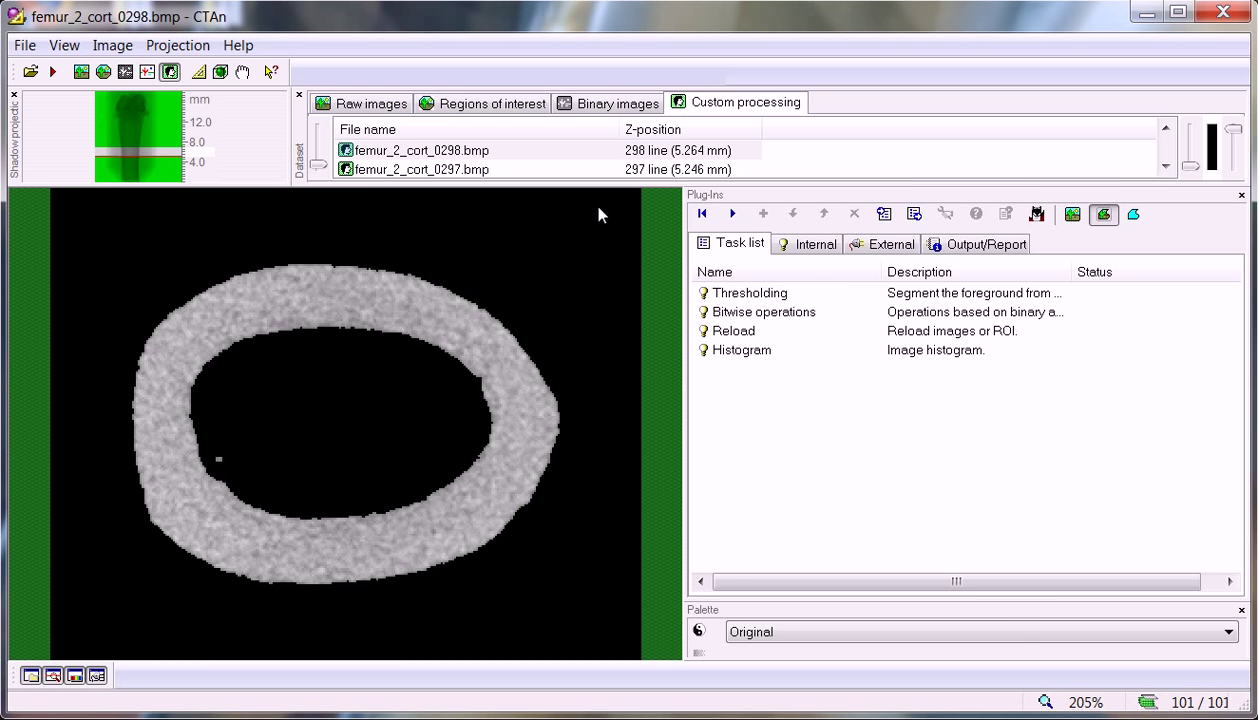
- Open the femur_2_trab dataset from the f_2_ovx folder and show slice femur_2_trab_0622
click(30, 71)
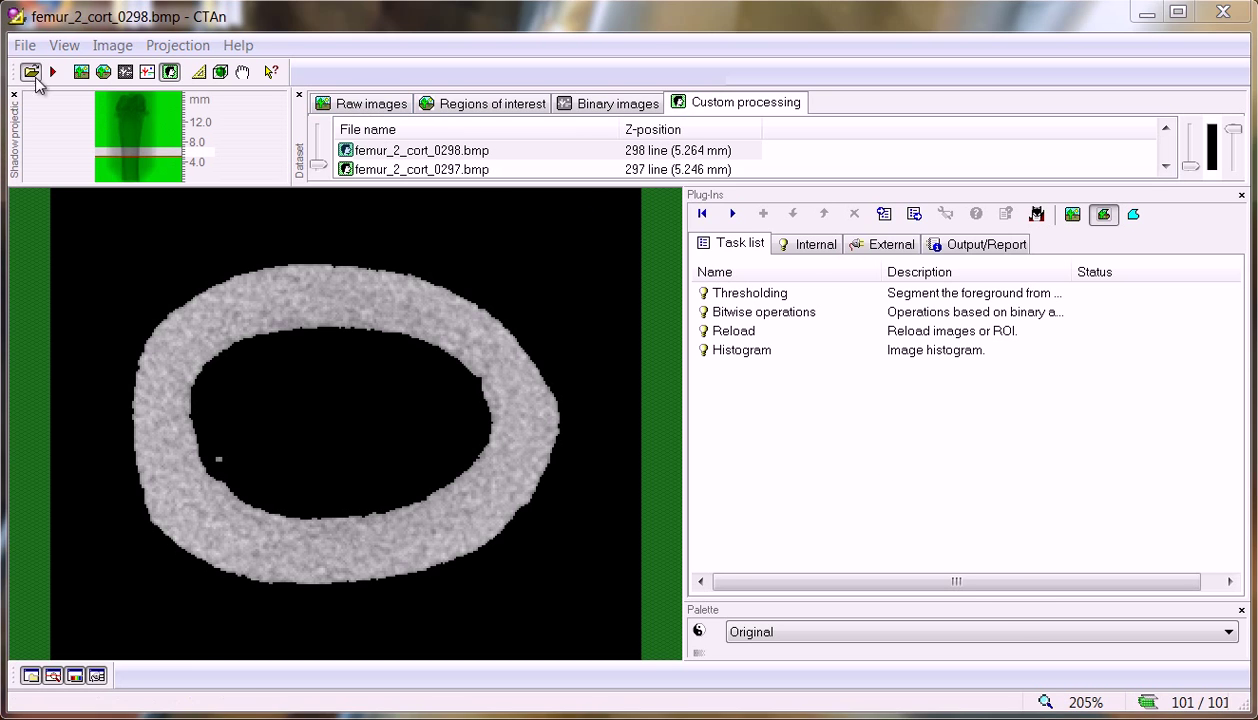
click(704, 228)
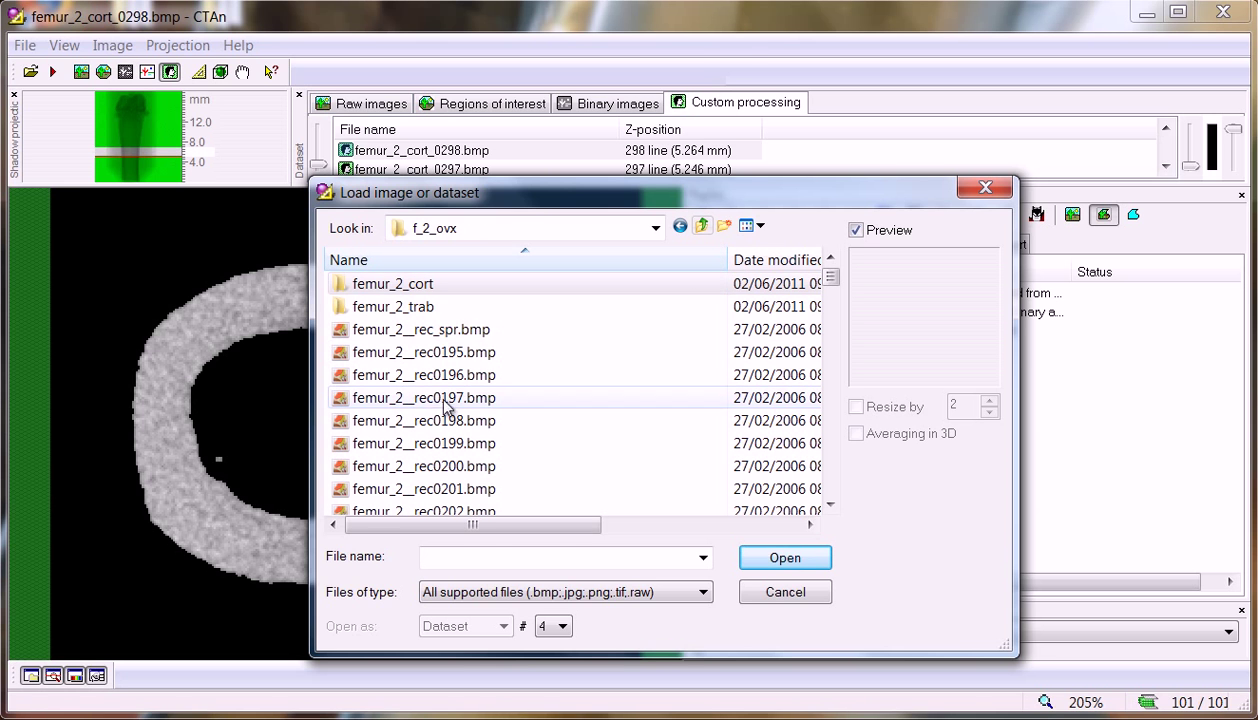
double_click(430, 306)
double_click(430, 467)
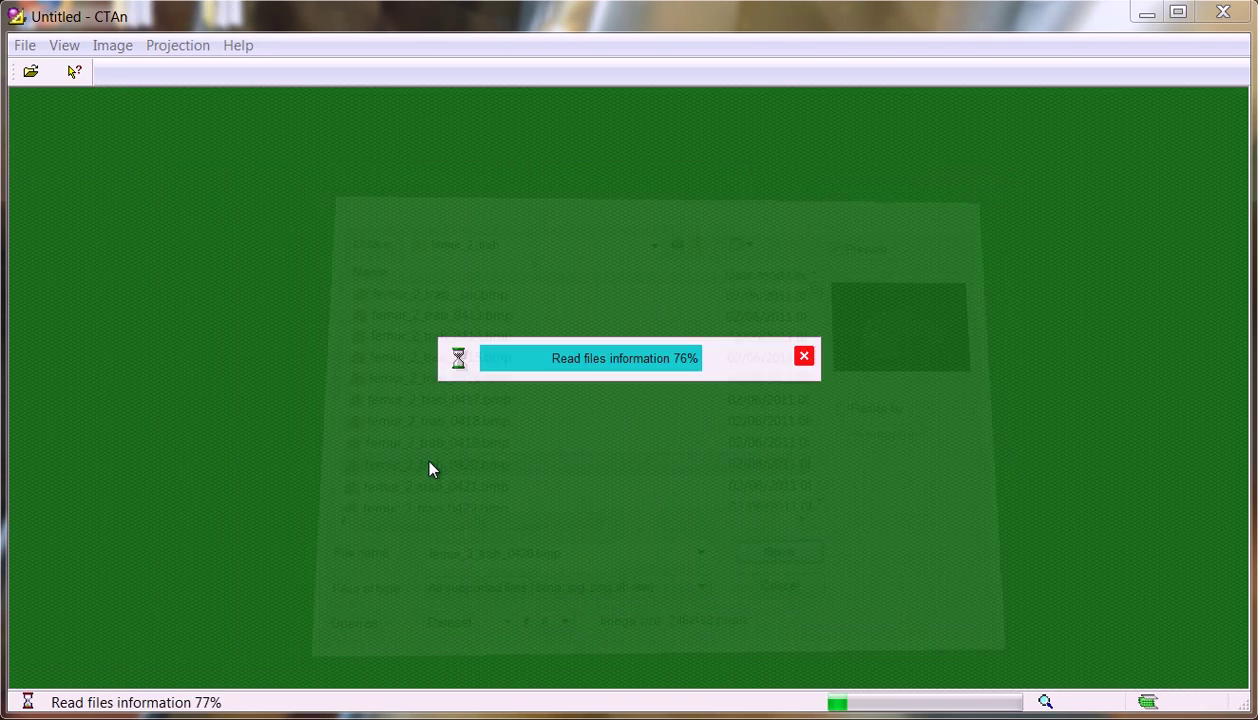
click(148, 126)
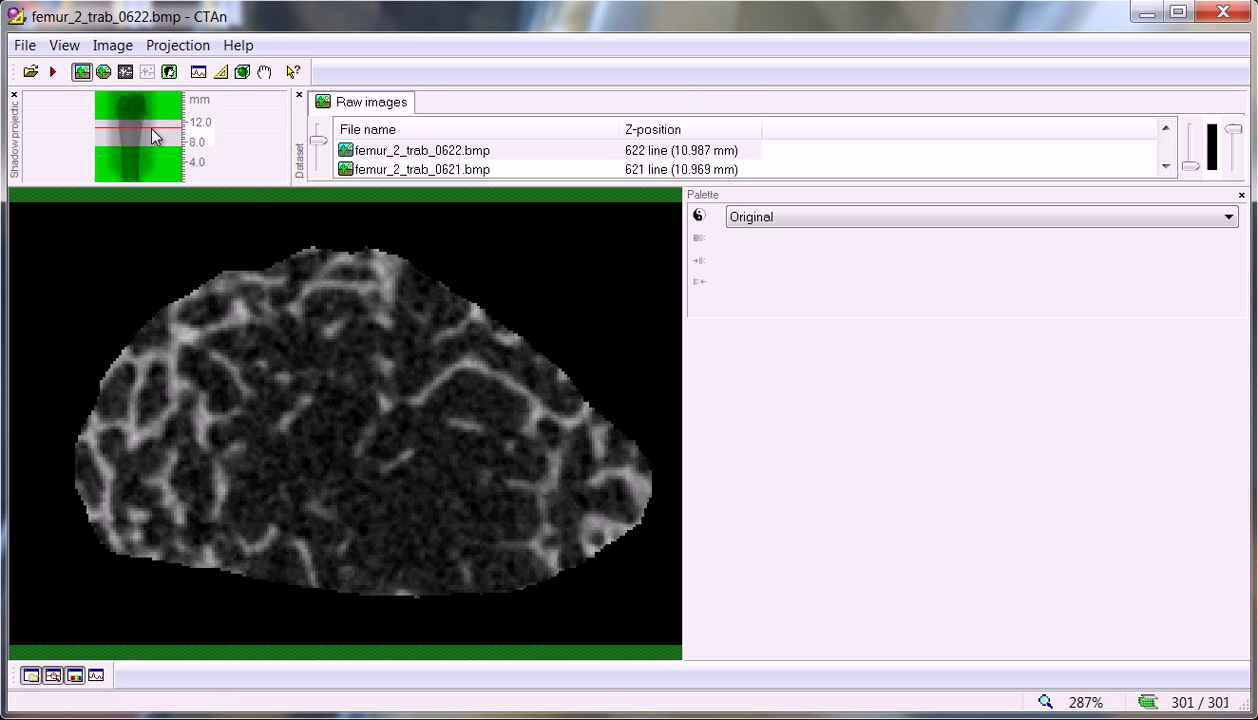
- Load the saved region of interest femur_2_trab_.roi onto the trabecular dataset
click(107, 75)
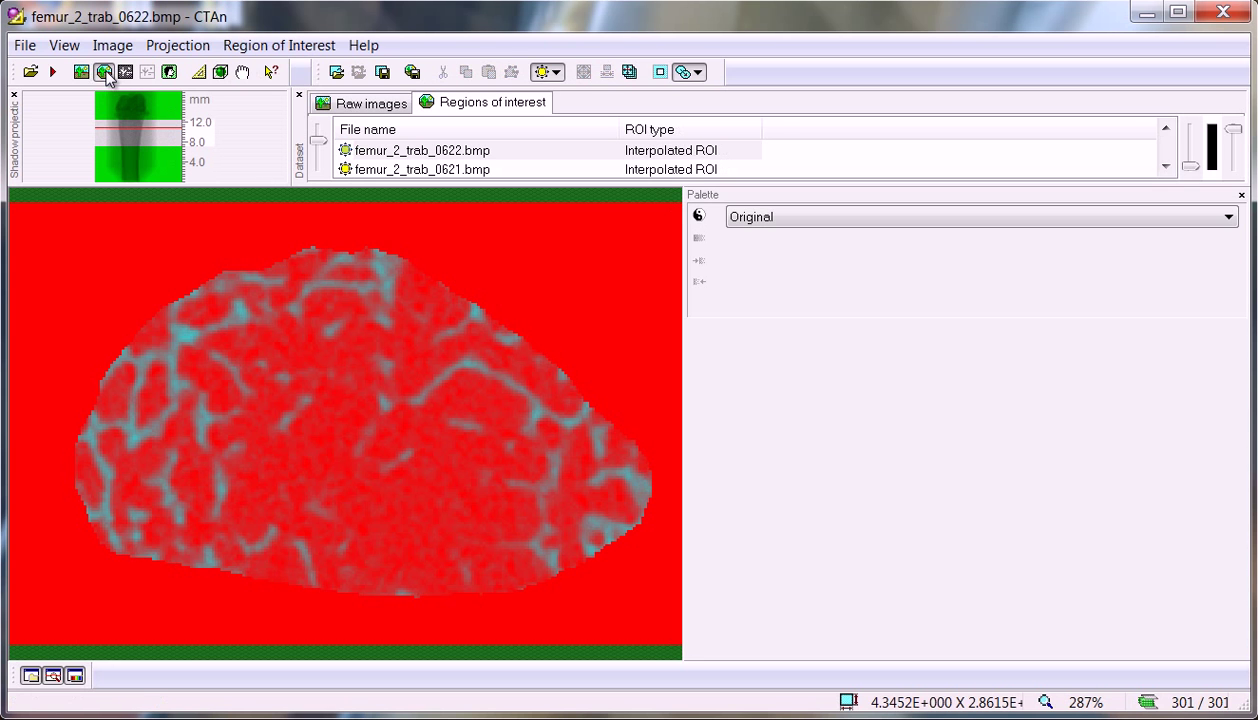
click(336, 72)
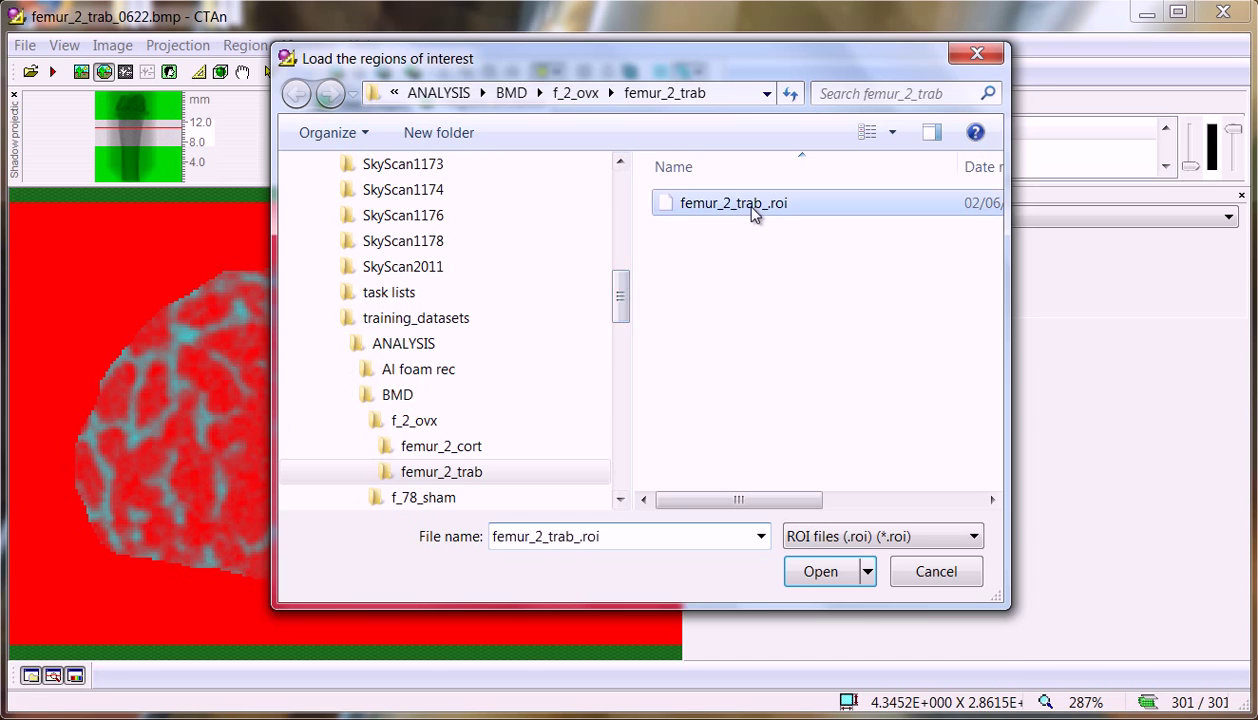
double_click(738, 203)
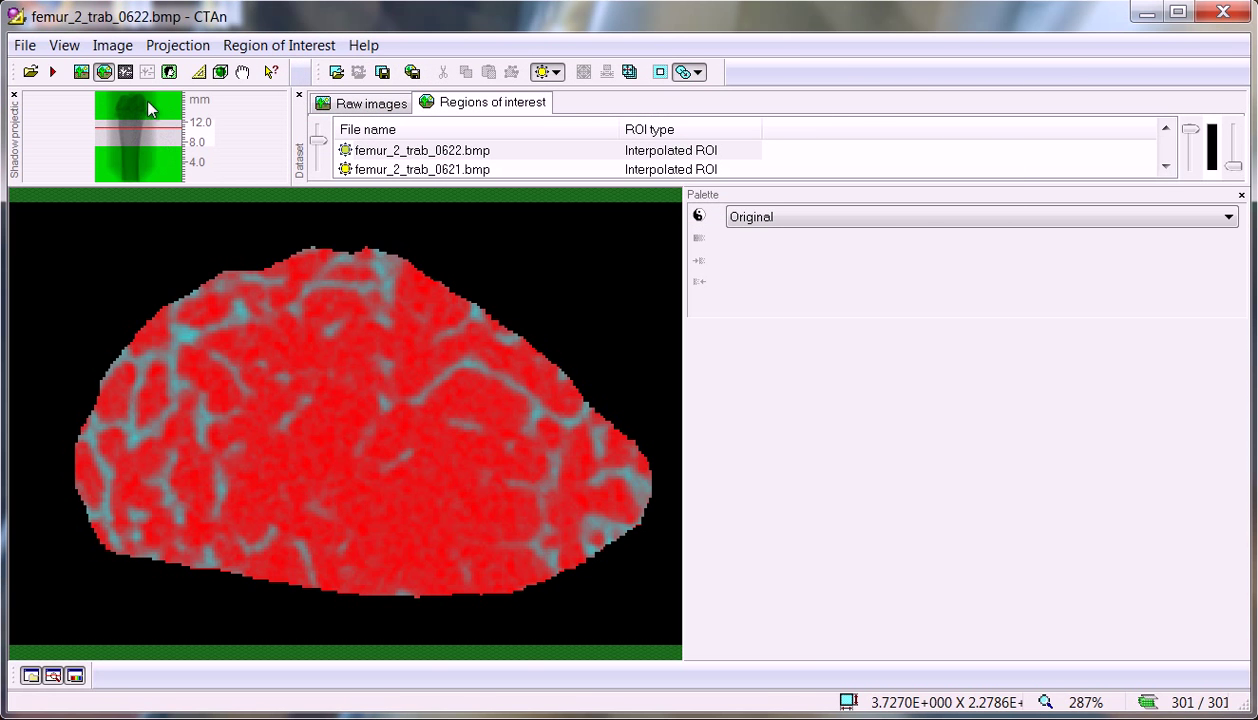
- Switch to custom processing, preview the region of interest mask and return to the image view
click(171, 73)
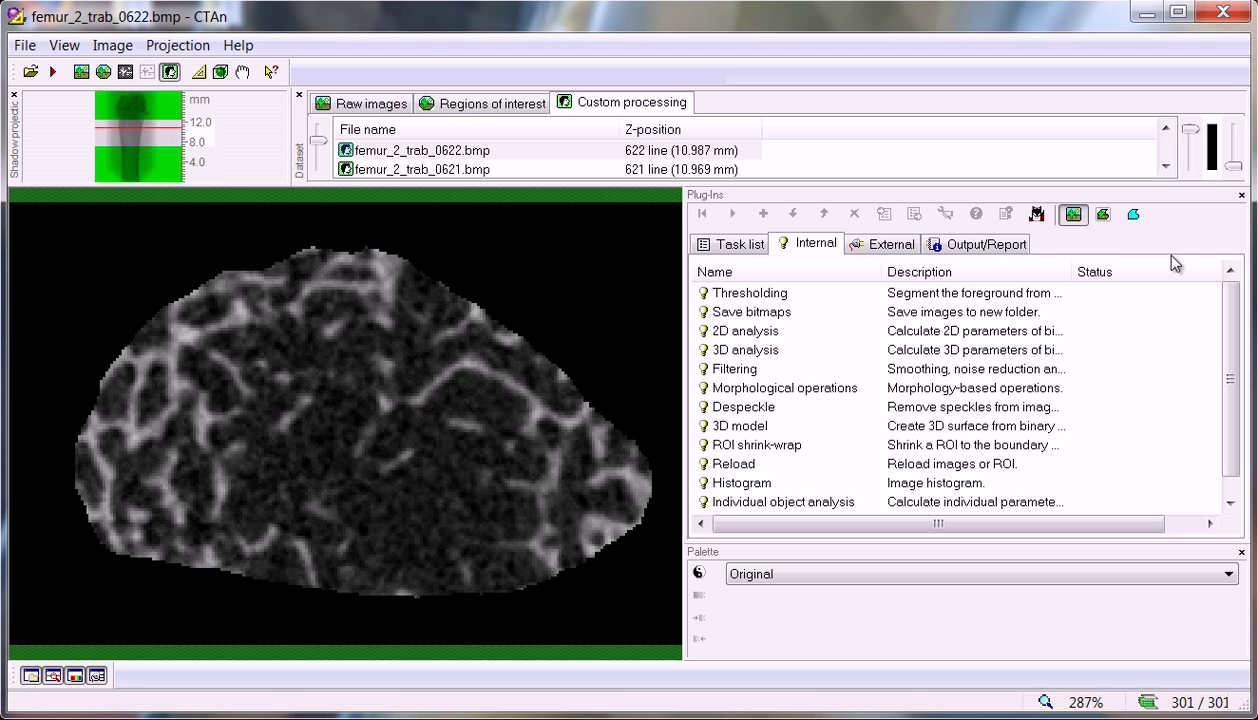
click(1134, 216)
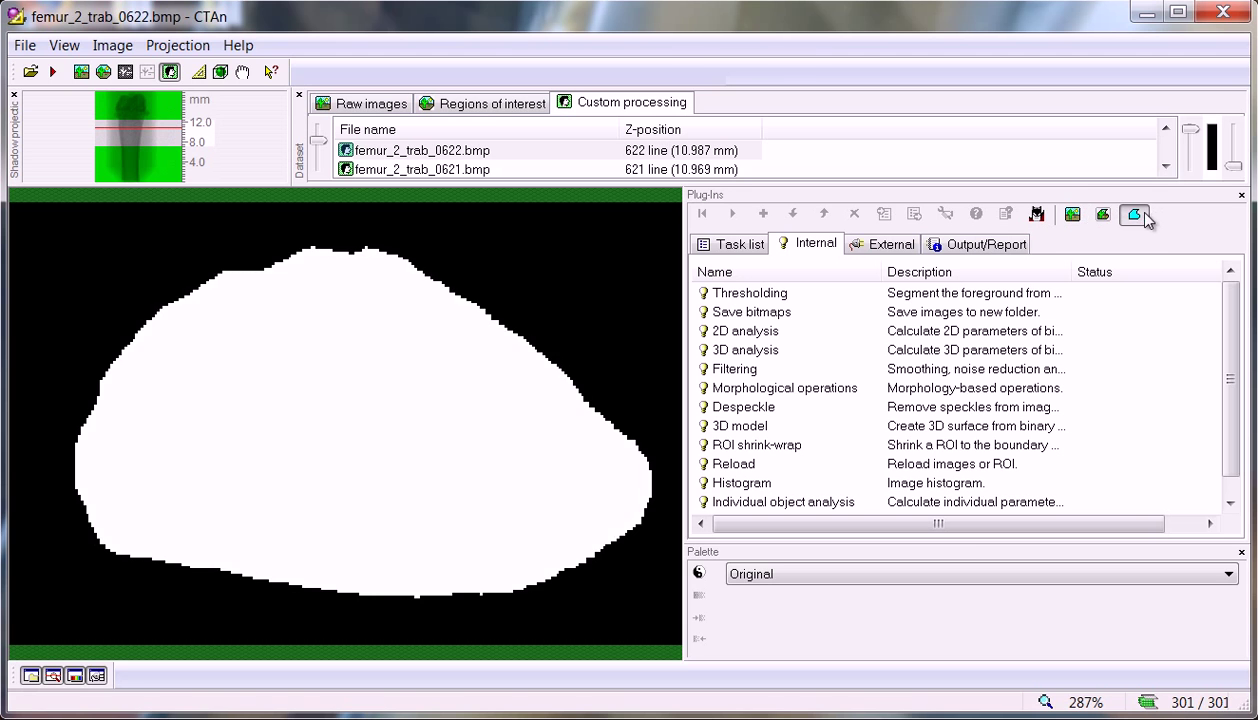
click(1134, 216)
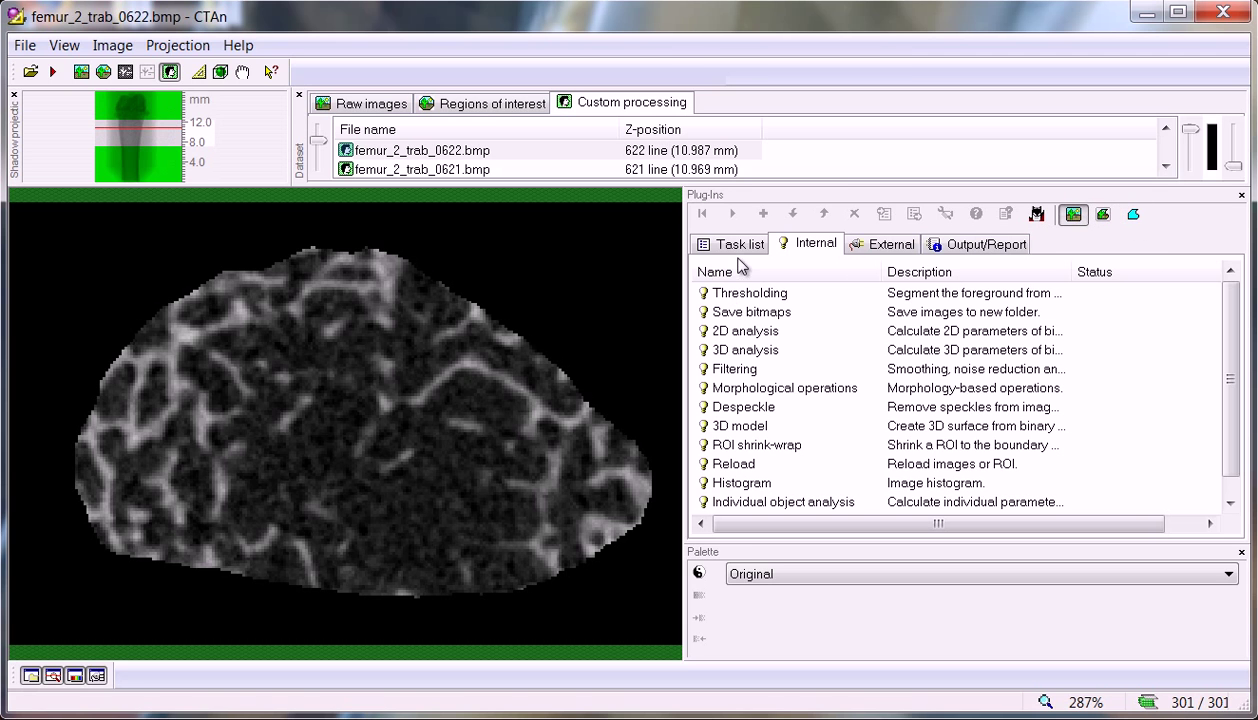
- Add a Histogram operation to the imported cortical task list and clear every operation from the list
click(767, 485)
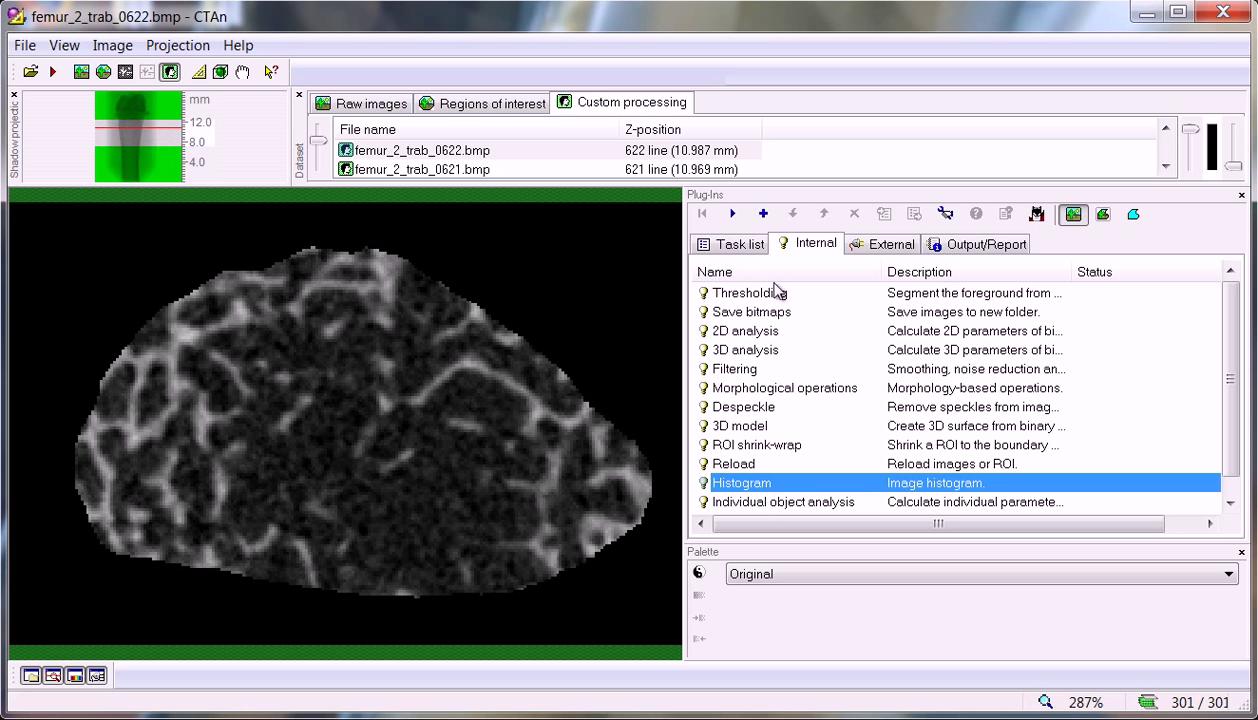
click(763, 214)
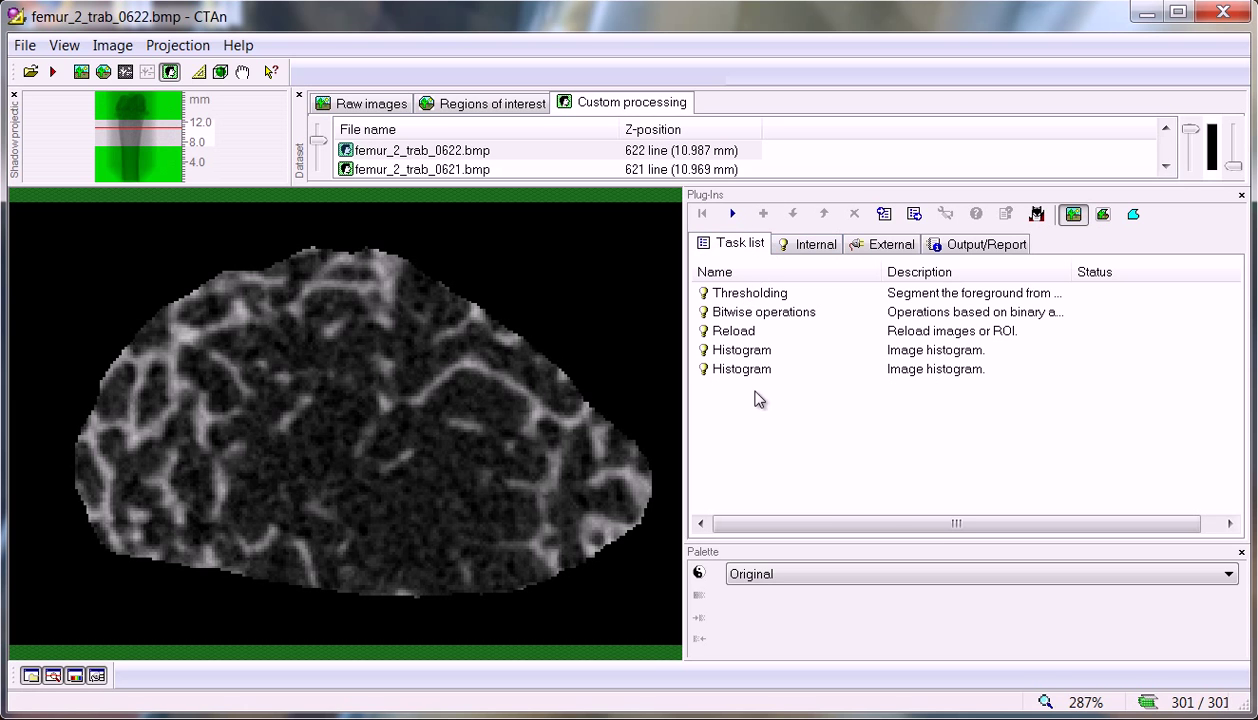
click(755, 293)
click(856, 216)
click(856, 216)
click(856, 216)
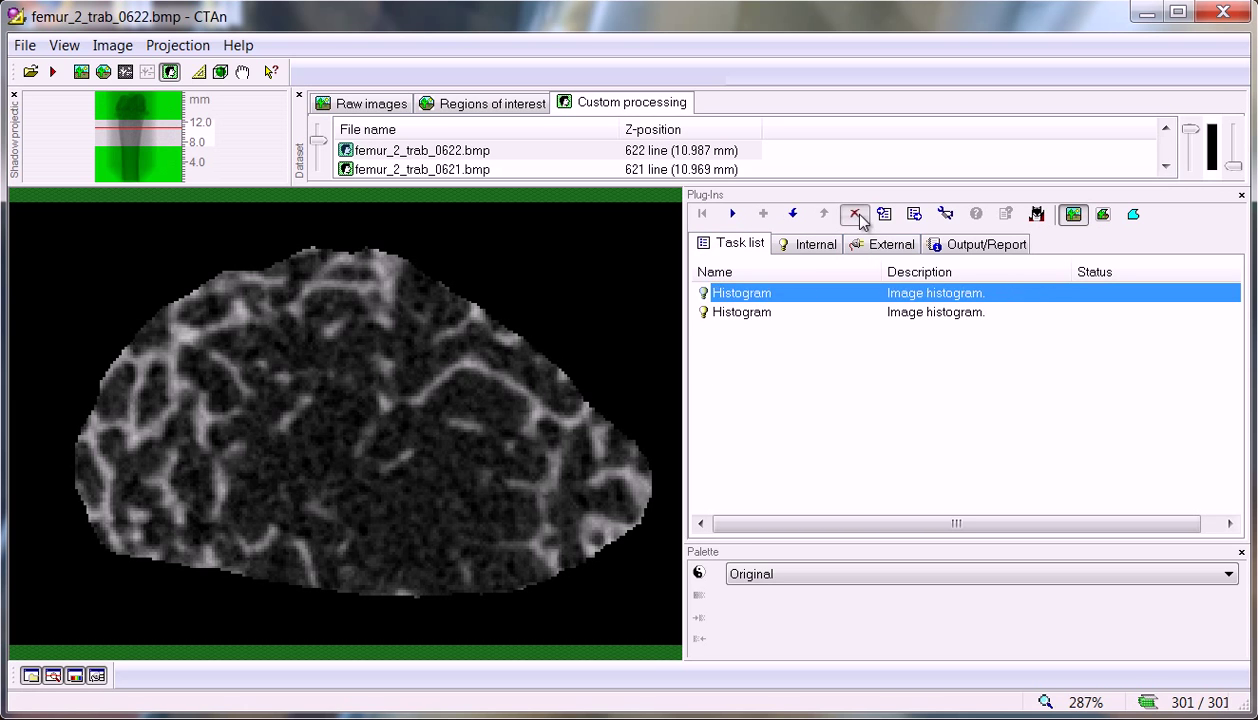
click(856, 216)
click(856, 216)
- Add a single Histogram operation to the emptied task list
click(790, 245)
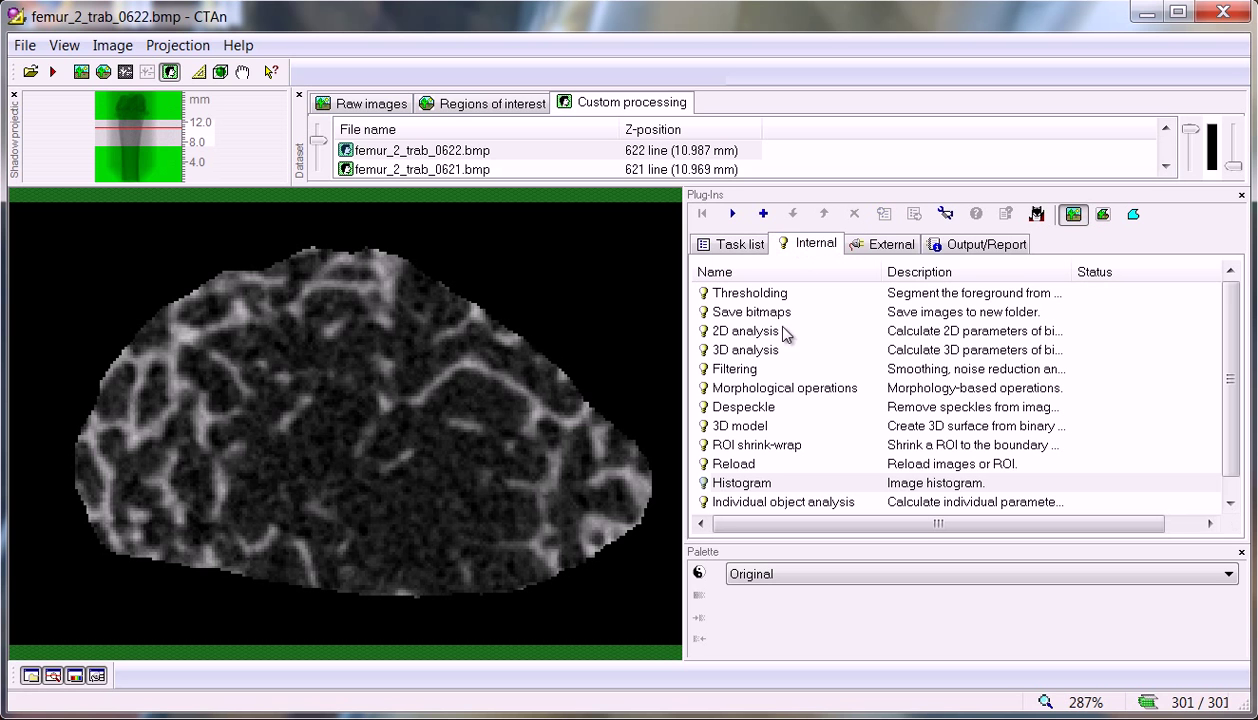
click(745, 484)
click(763, 214)
click(757, 246)
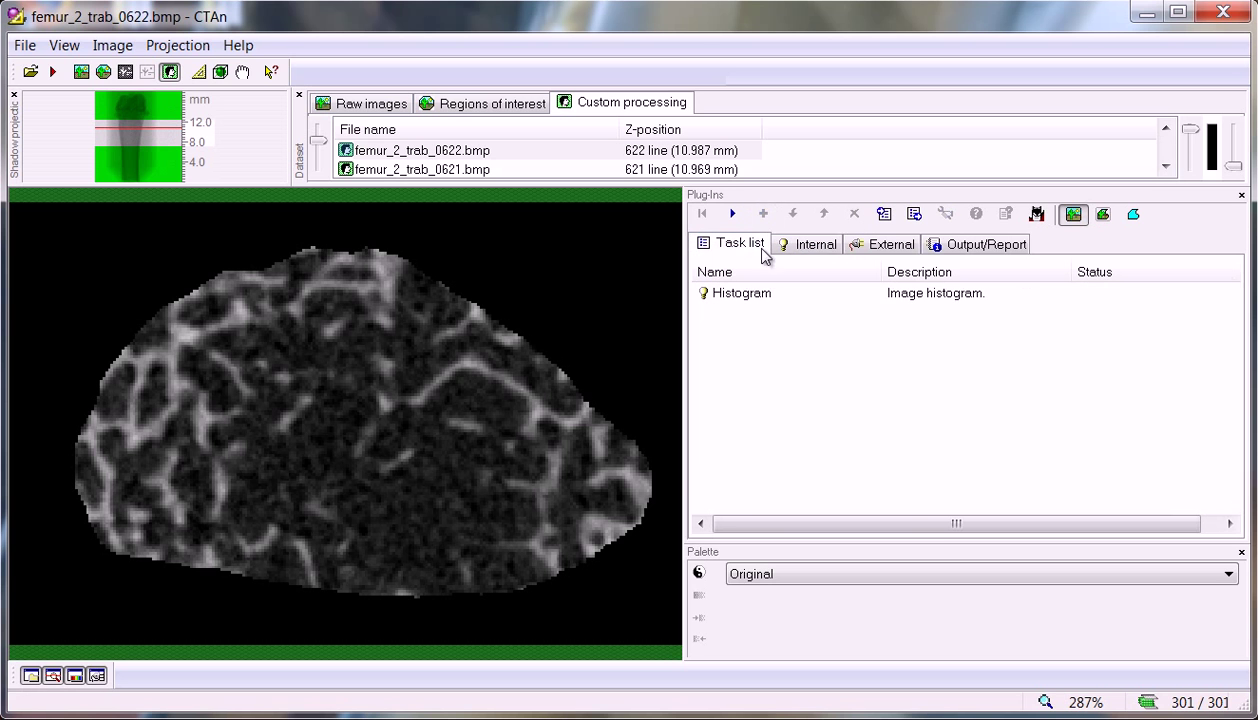
- Append the histogram's summary results to trabecular TMD.csv in the BMD folder and run the operation
double_click(738, 296)
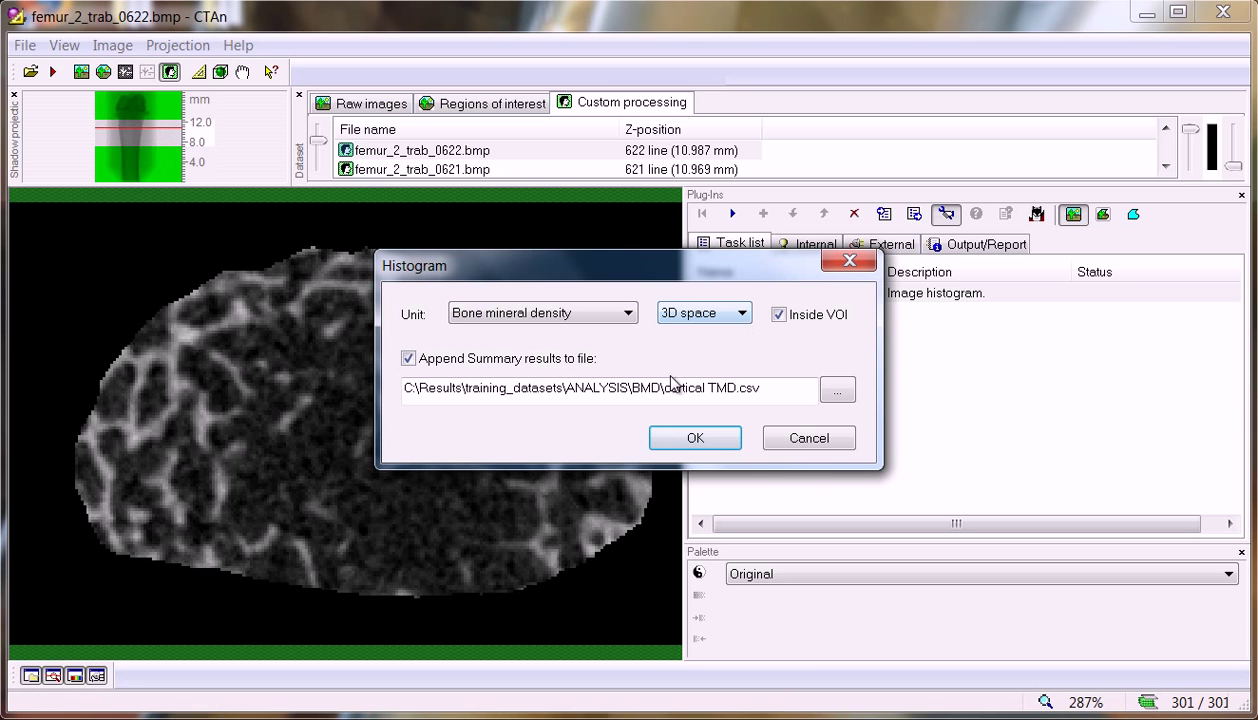
click(713, 394)
key(BackSpace)
key(BackSpace)
key(BackSpace)
key(BackSpace)
key(BackSpace)
key(BackSpace)
key(BackSpace)
key(BackSpace)
key(BackSpace)
text(trabecular)
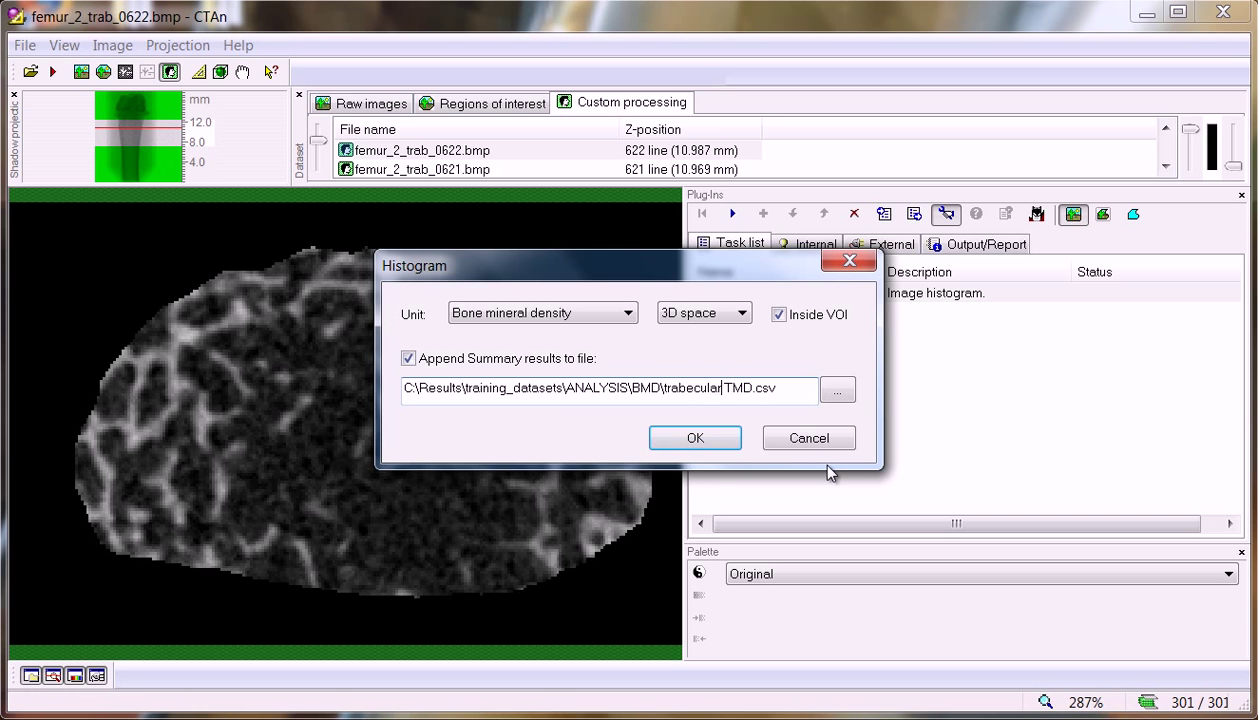
click(695, 440)
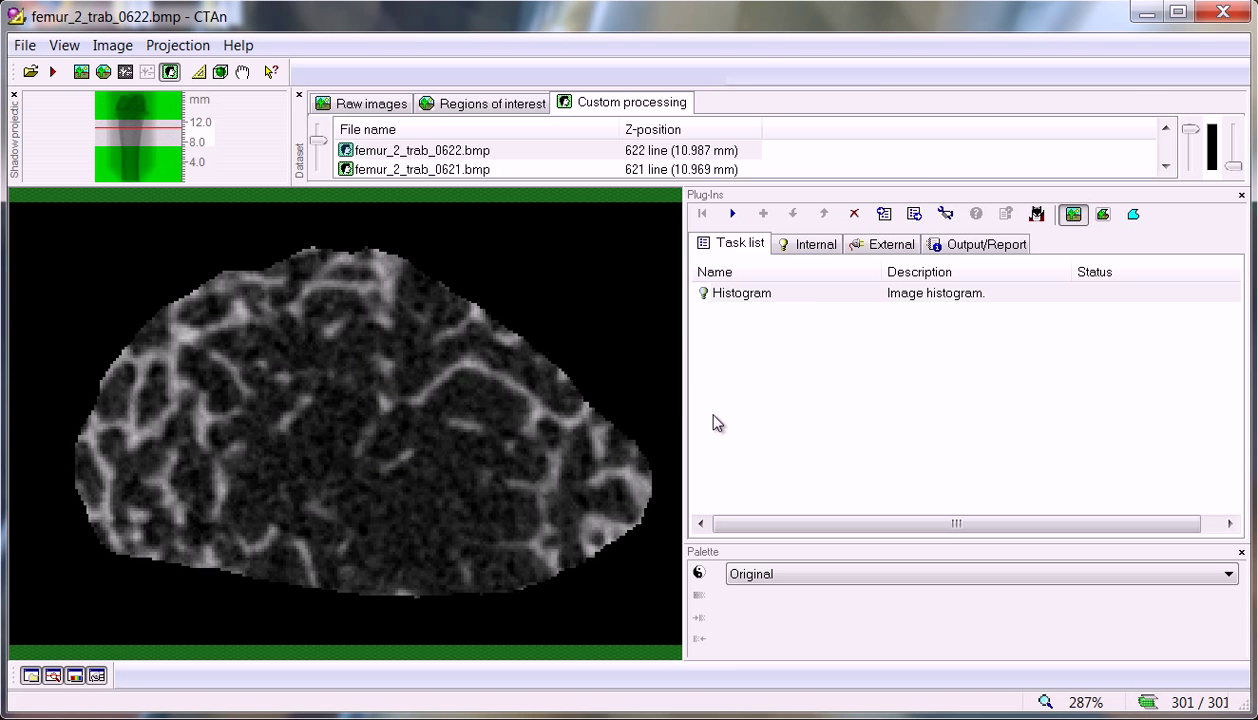
click(734, 215)
- Open the output file femur_2_trab_.ctan.csv, widen its first column to read the histogram results, and close it without saving
click(987, 243)
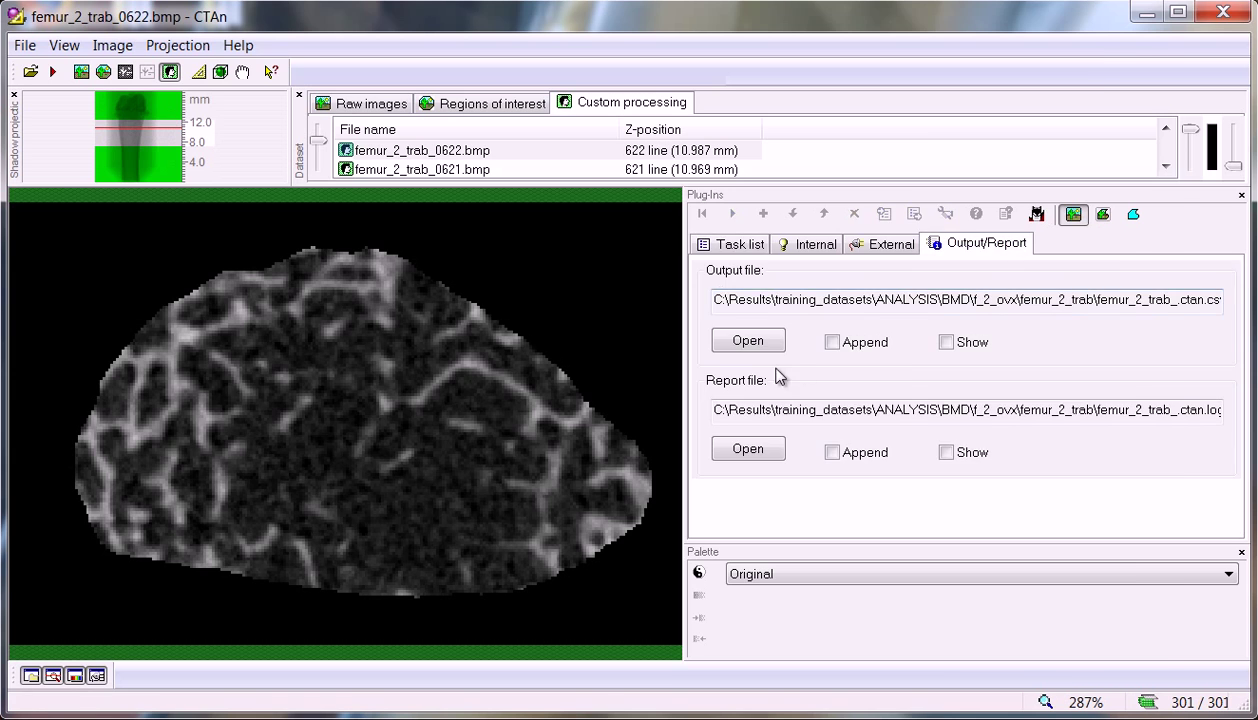
click(753, 343)
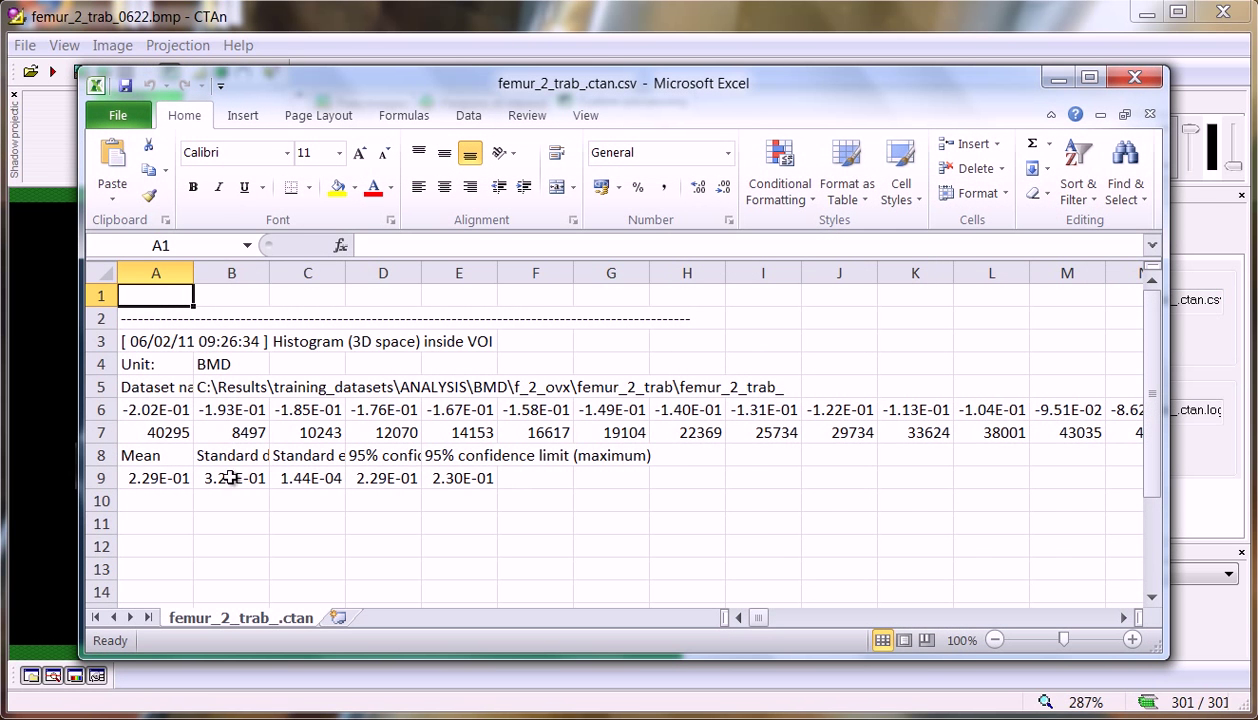
drag(193, 273, 305, 273)
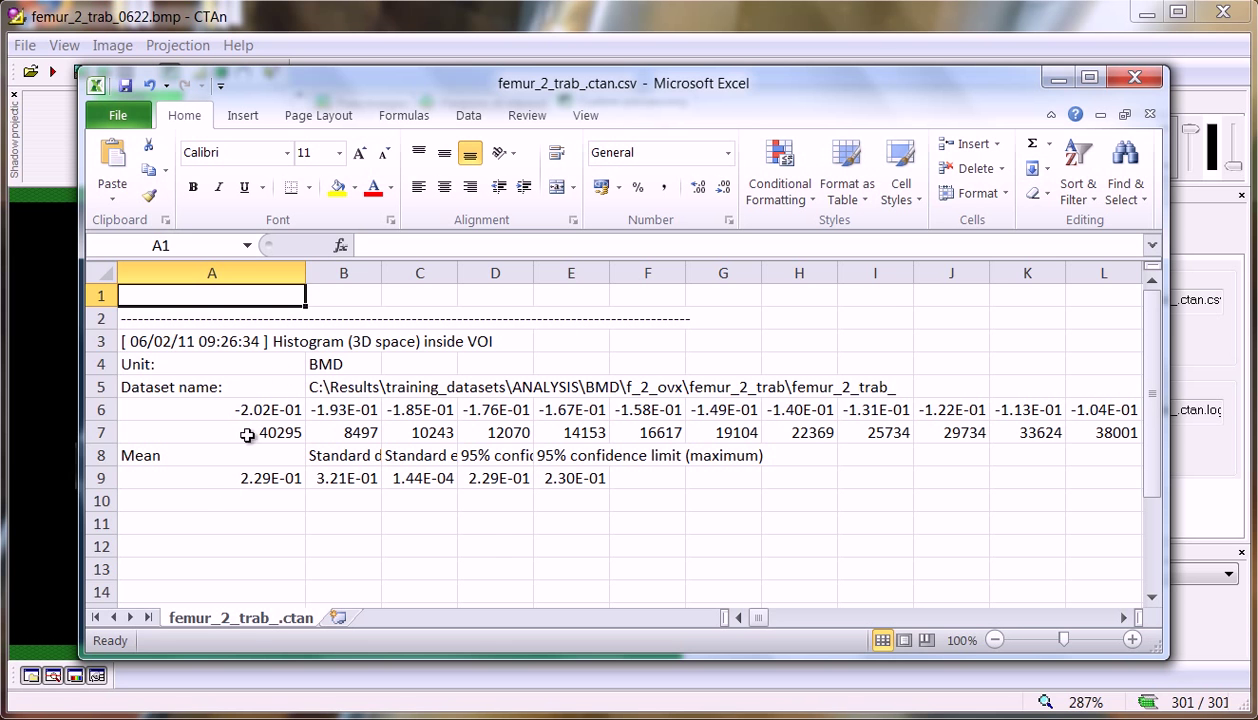
click(1136, 79)
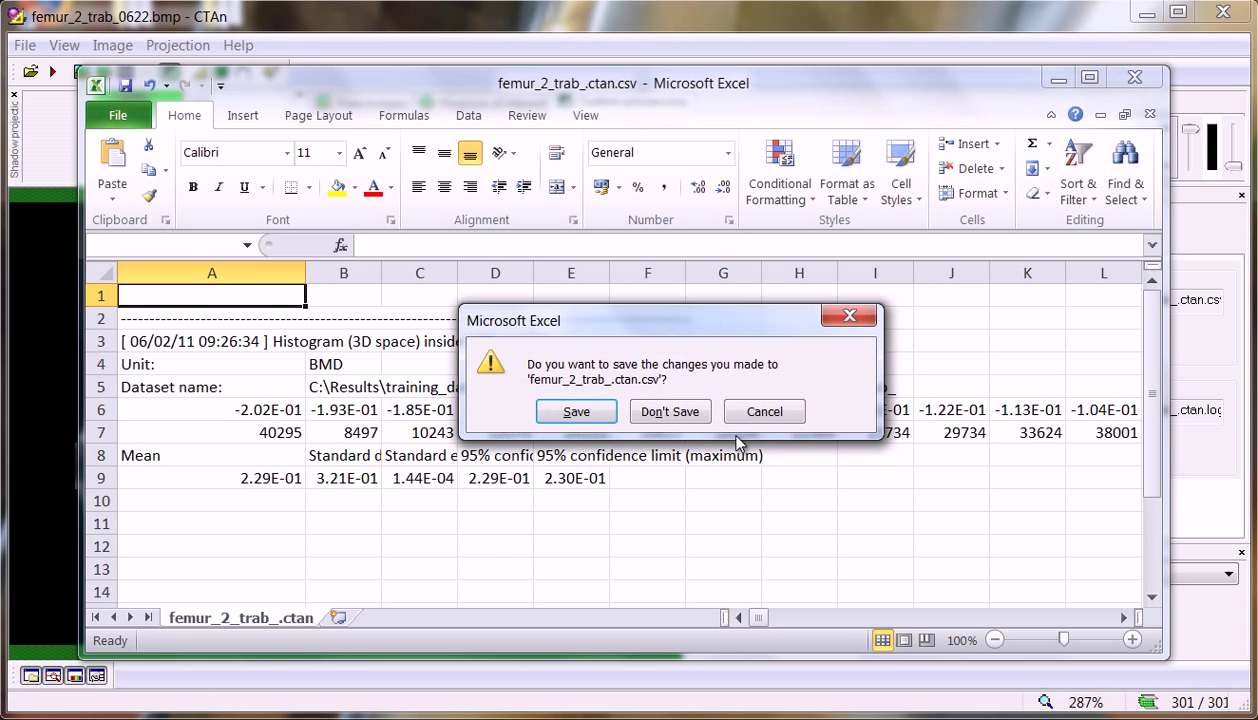
click(664, 410)
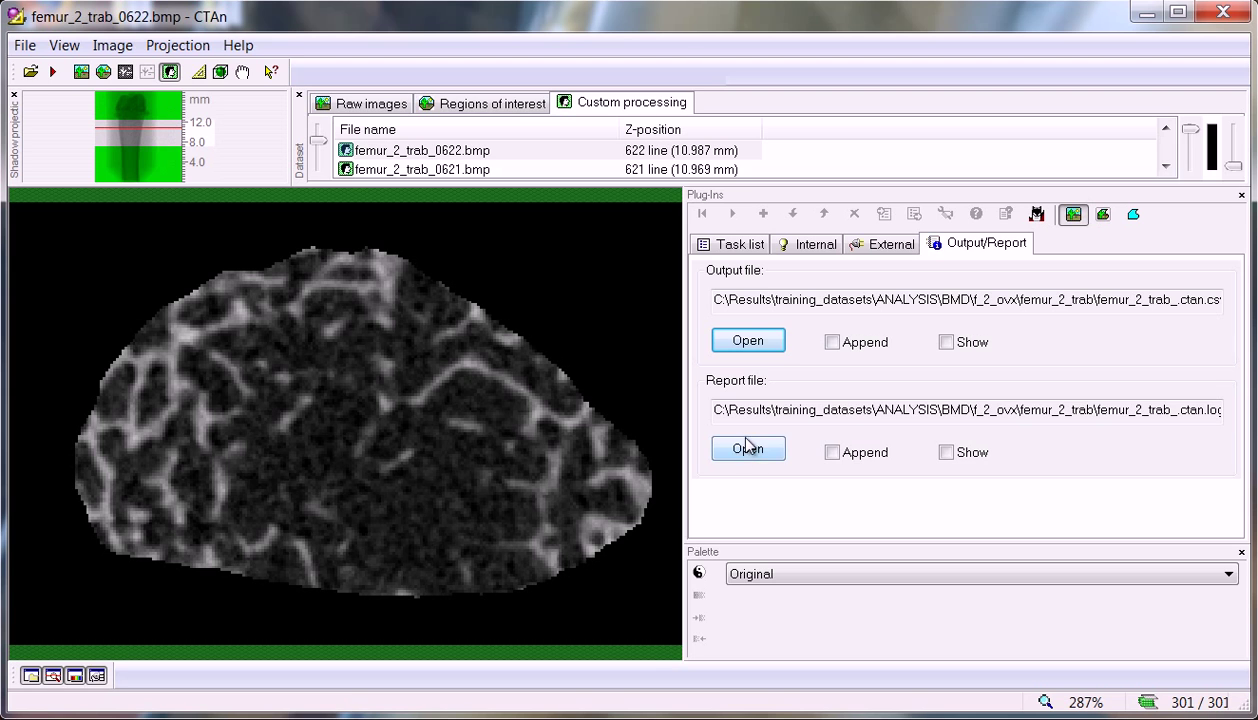
- Open the BatMan batch manager and review the Histogram settings, keeping the summary output to trabecular TMD.csv
click(1038, 218)
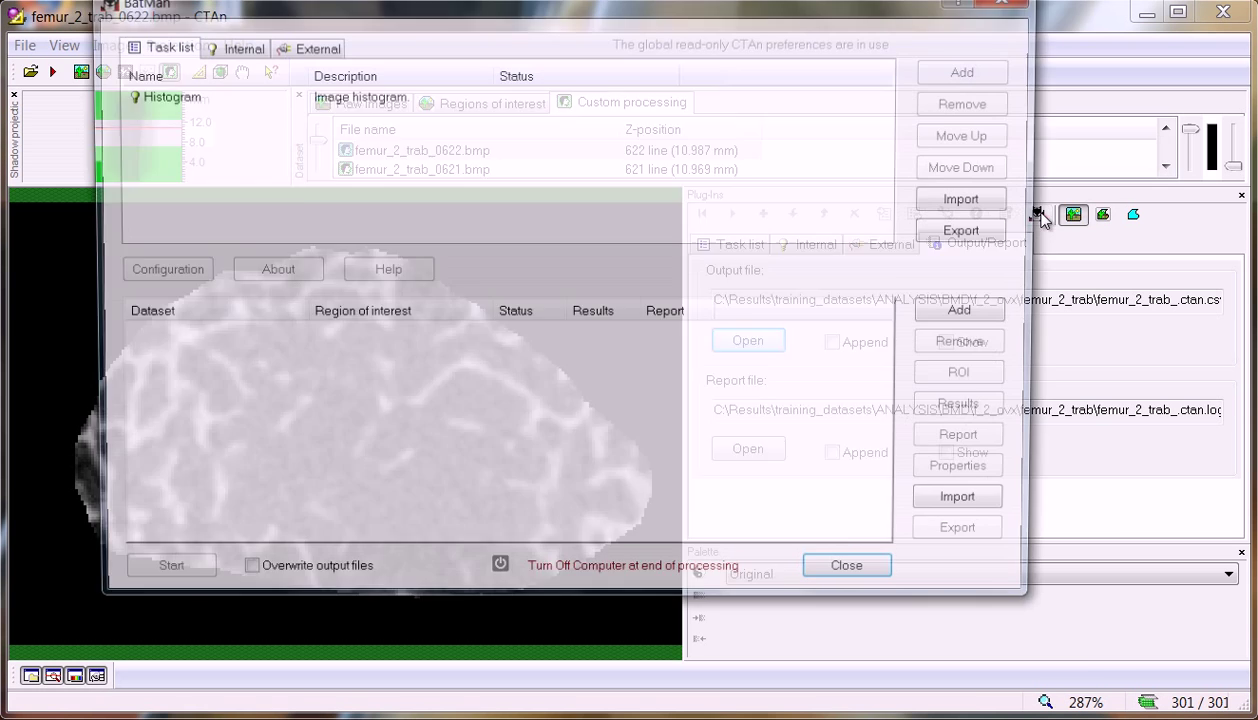
drag(481, 3, 549, 62)
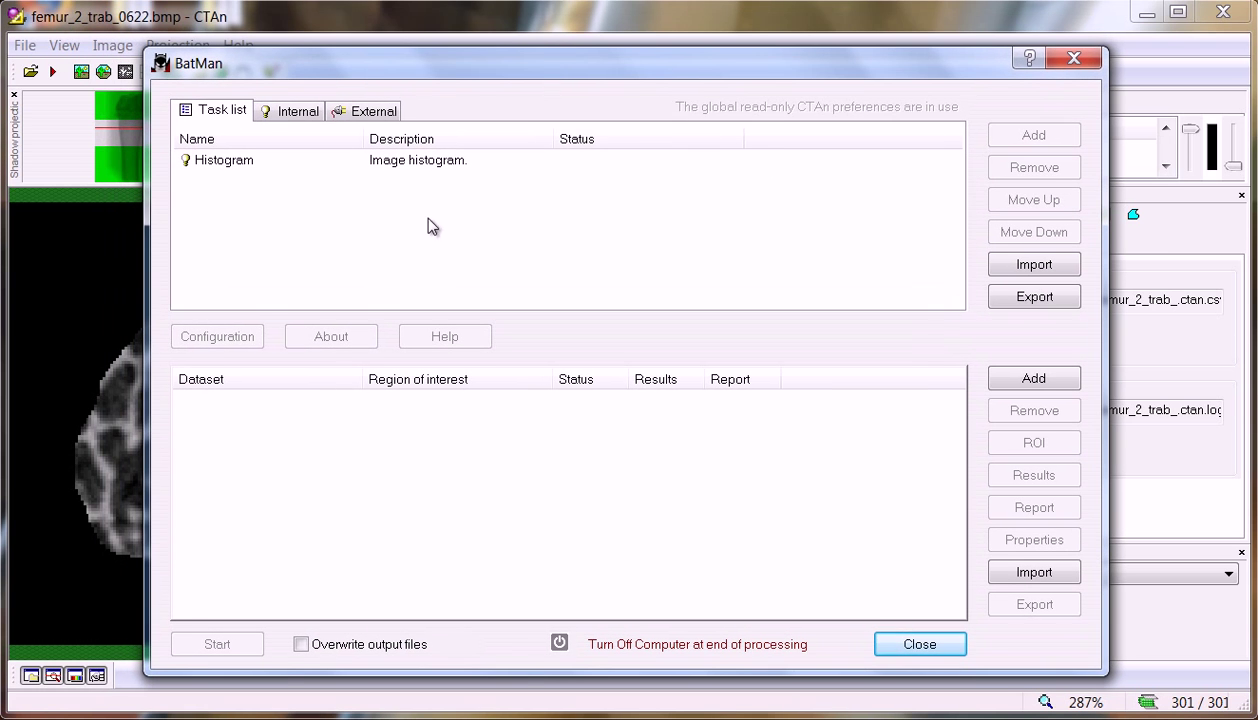
double_click(230, 163)
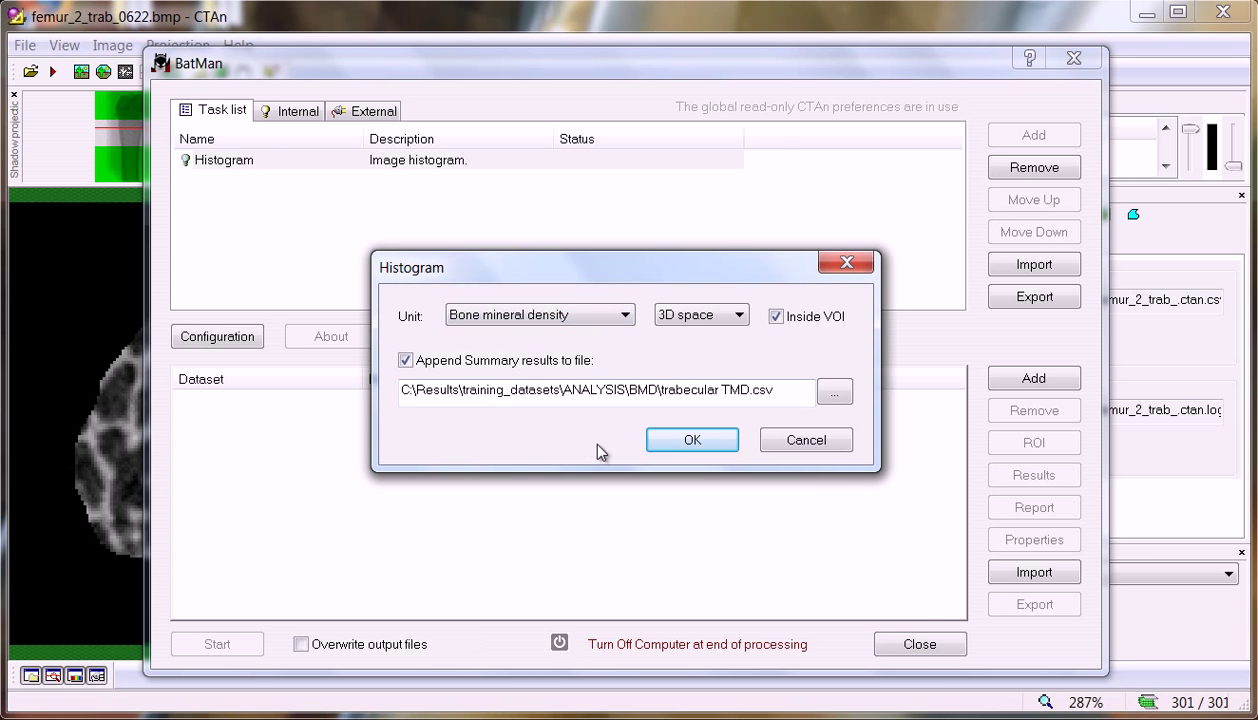
click(692, 441)
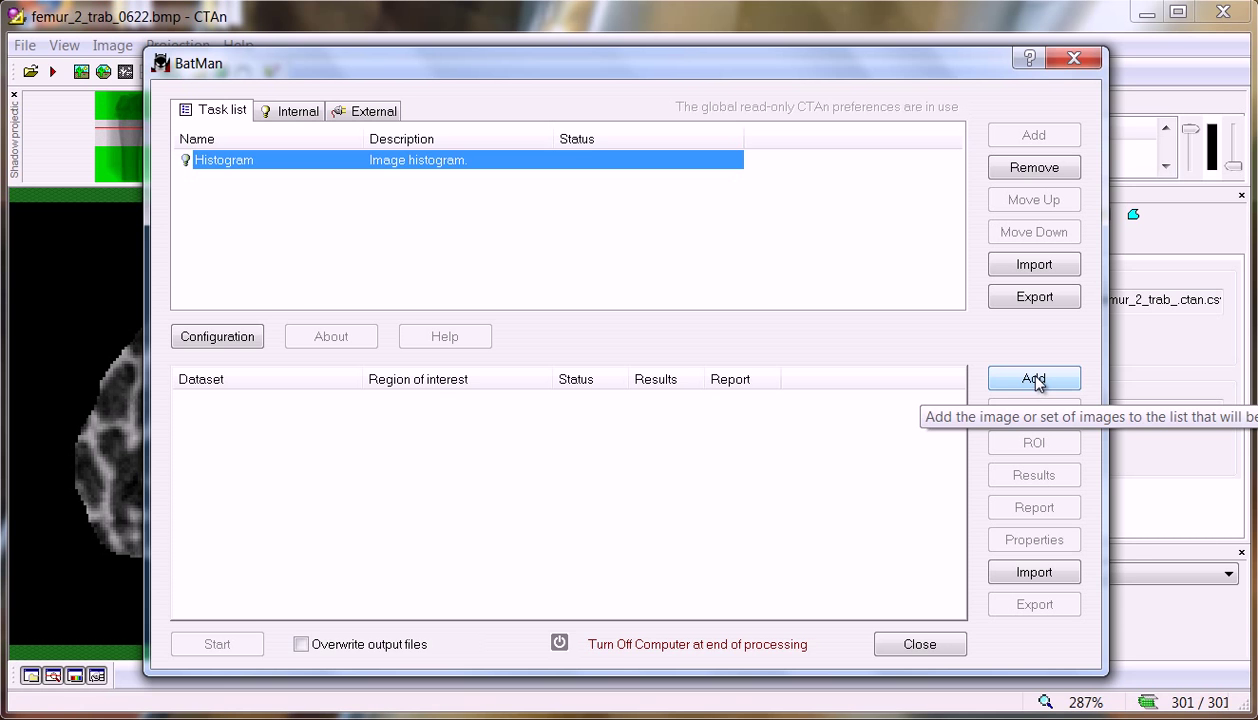
- Add the femur_2_trab dataset from the f_2_ovx folder to the batch and assign it the region of interest femur_2_trab_.roi
click(1033, 382)
click(663, 217)
click(663, 217)
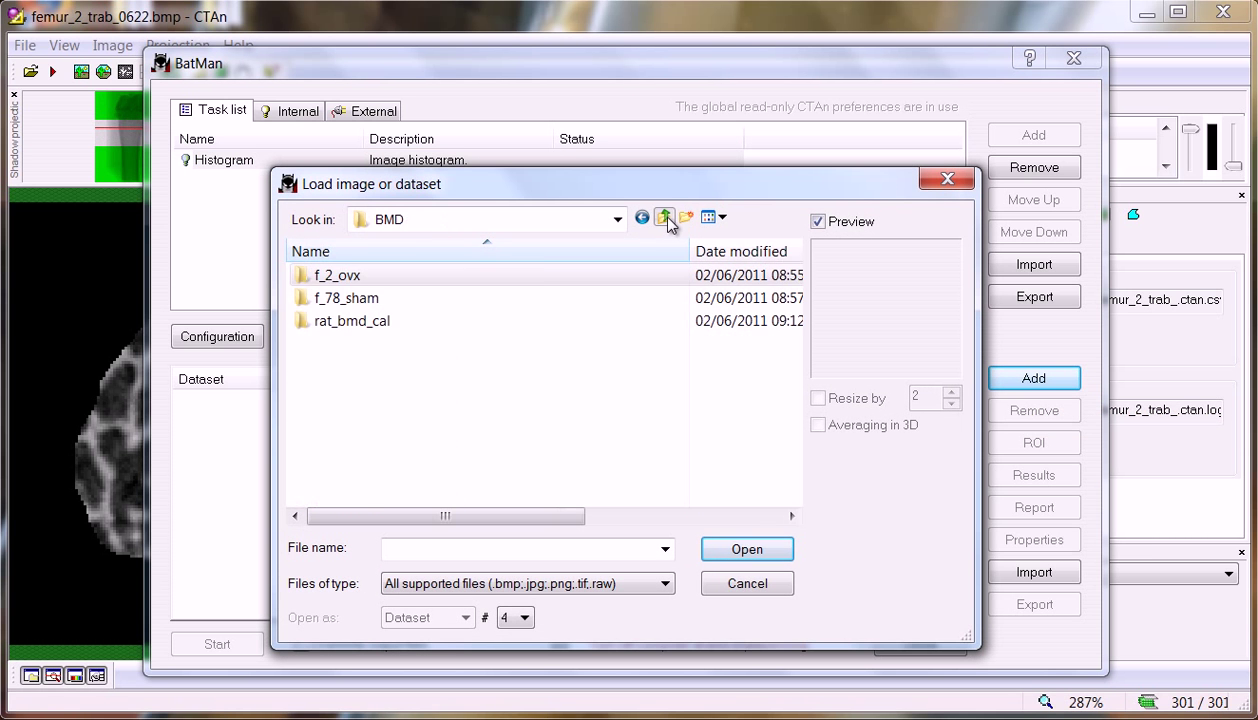
double_click(352, 278)
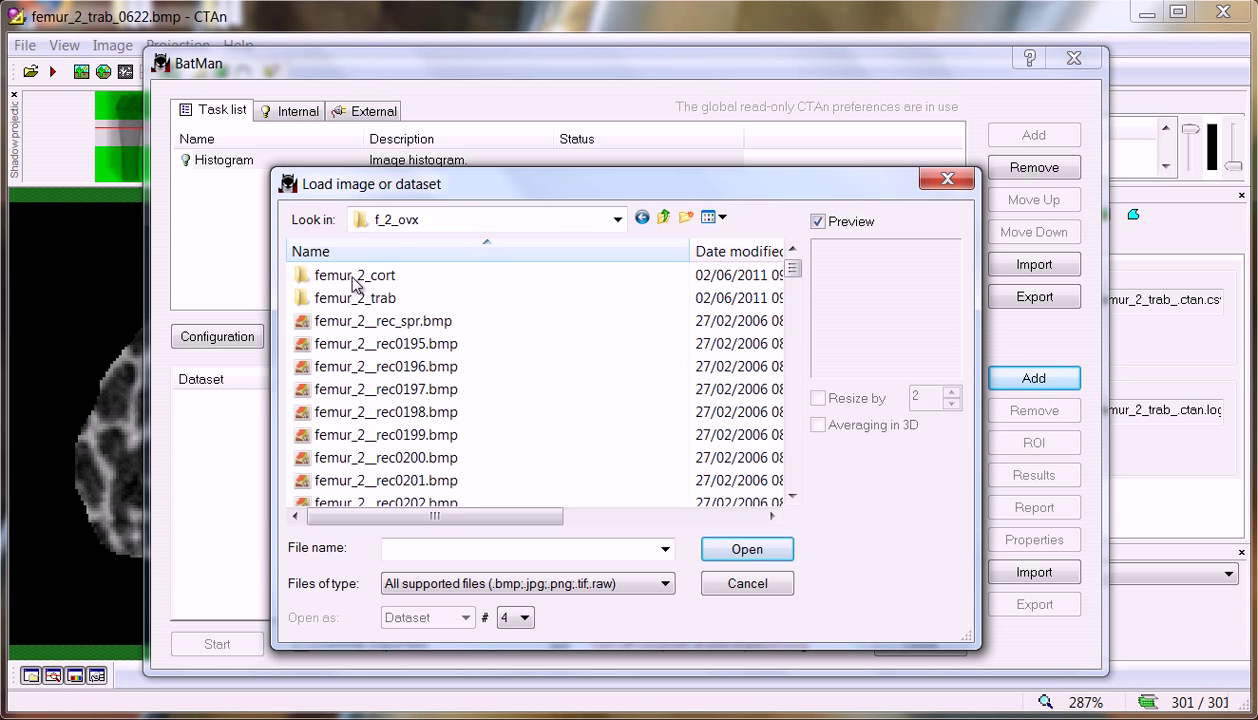
double_click(385, 297)
click(442, 389)
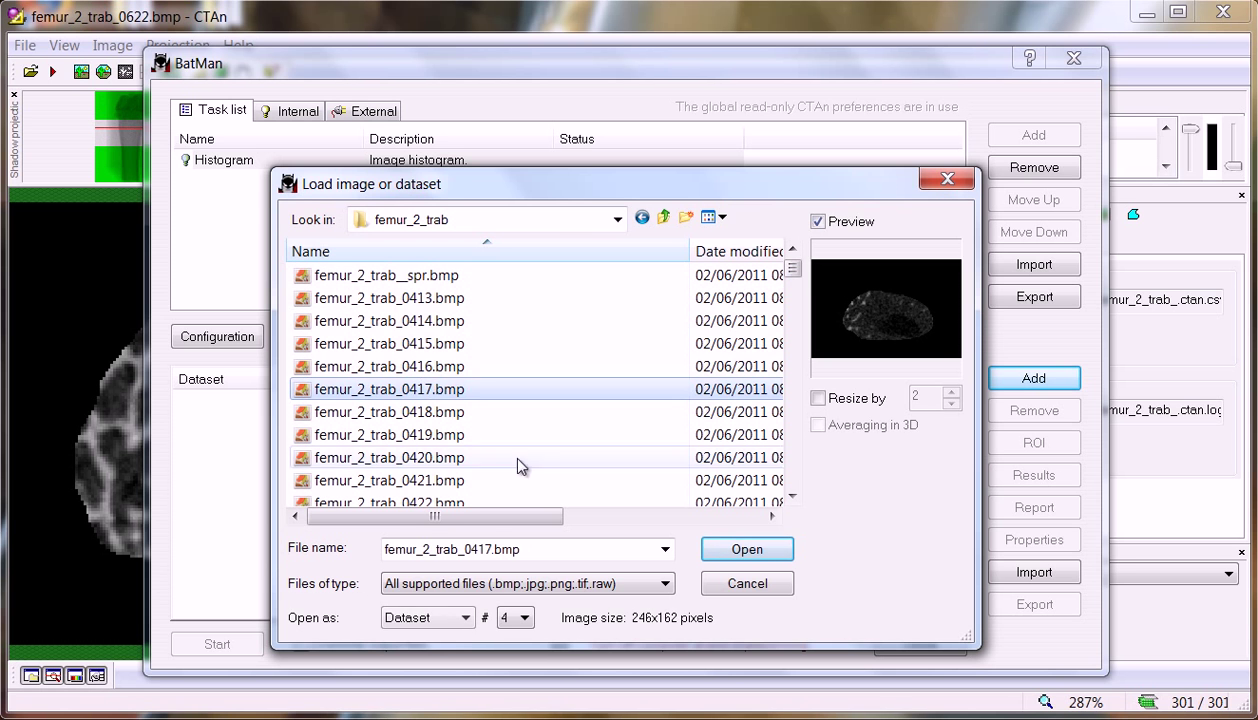
click(747, 549)
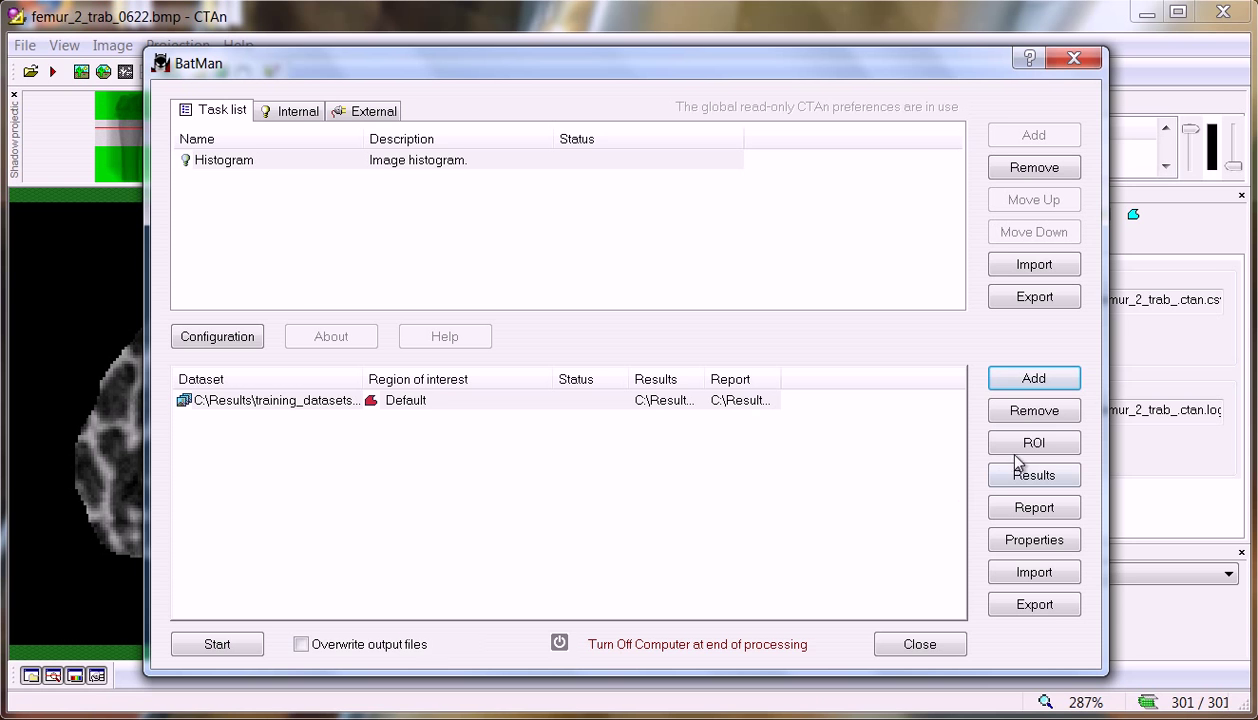
click(1036, 443)
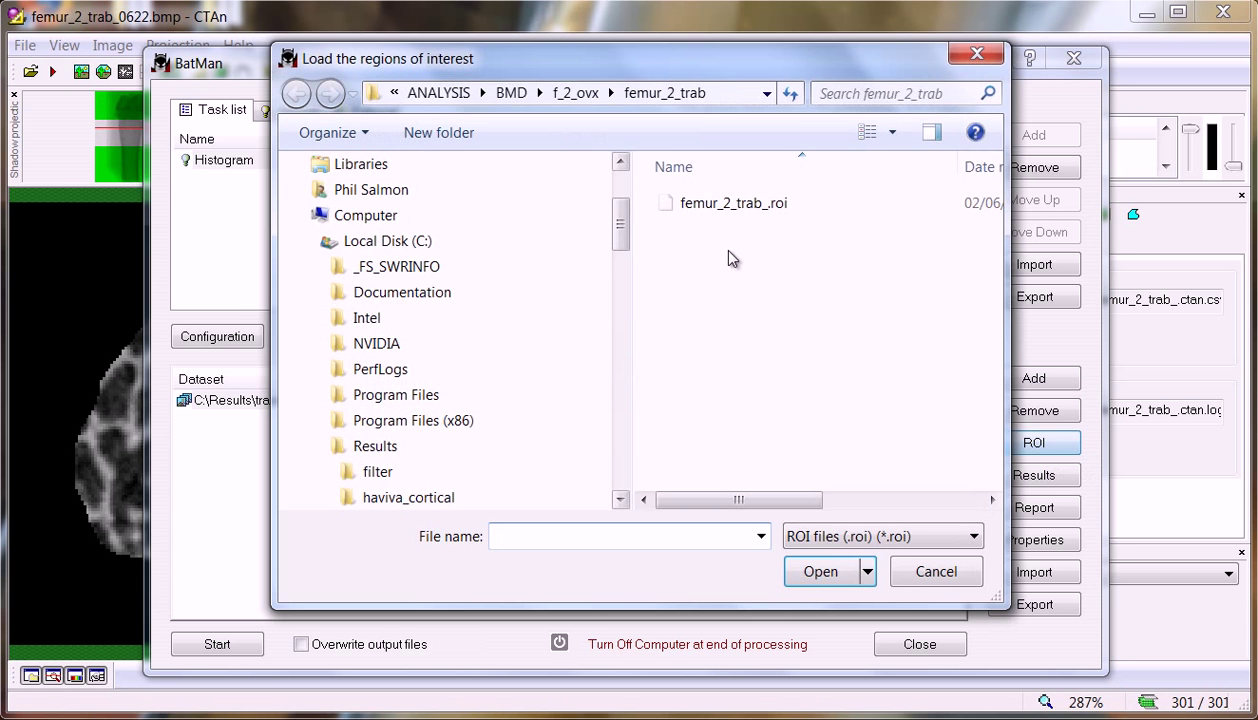
double_click(736, 204)
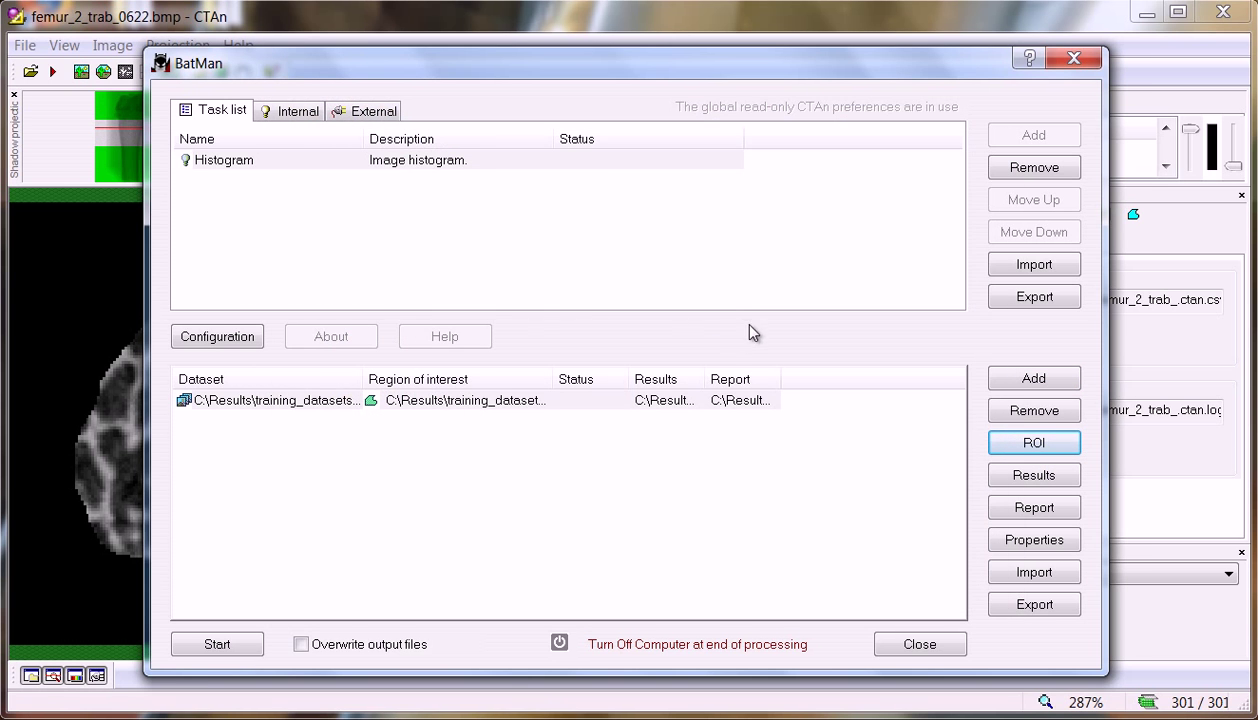
- Add the f_78_trab dataset from the f_78_sham folder to the batch
click(1022, 384)
click(664, 218)
click(664, 218)
double_click(350, 298)
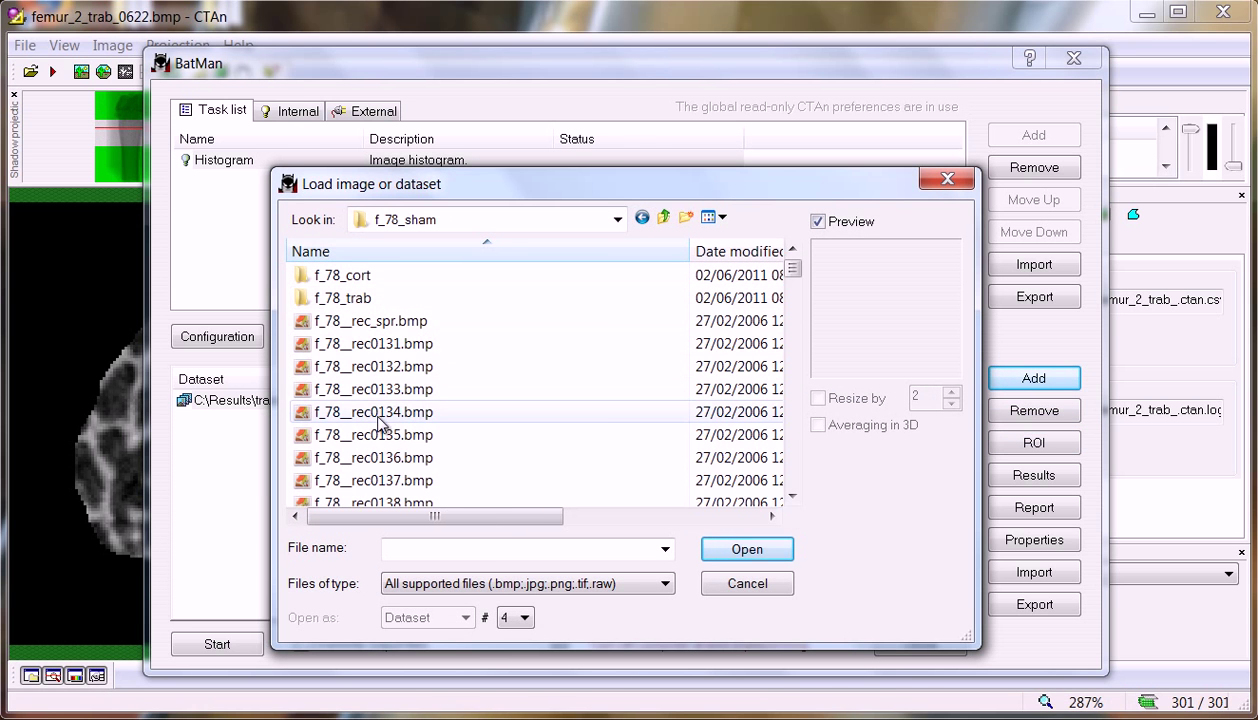
click(357, 304)
double_click(357, 304)
click(373, 435)
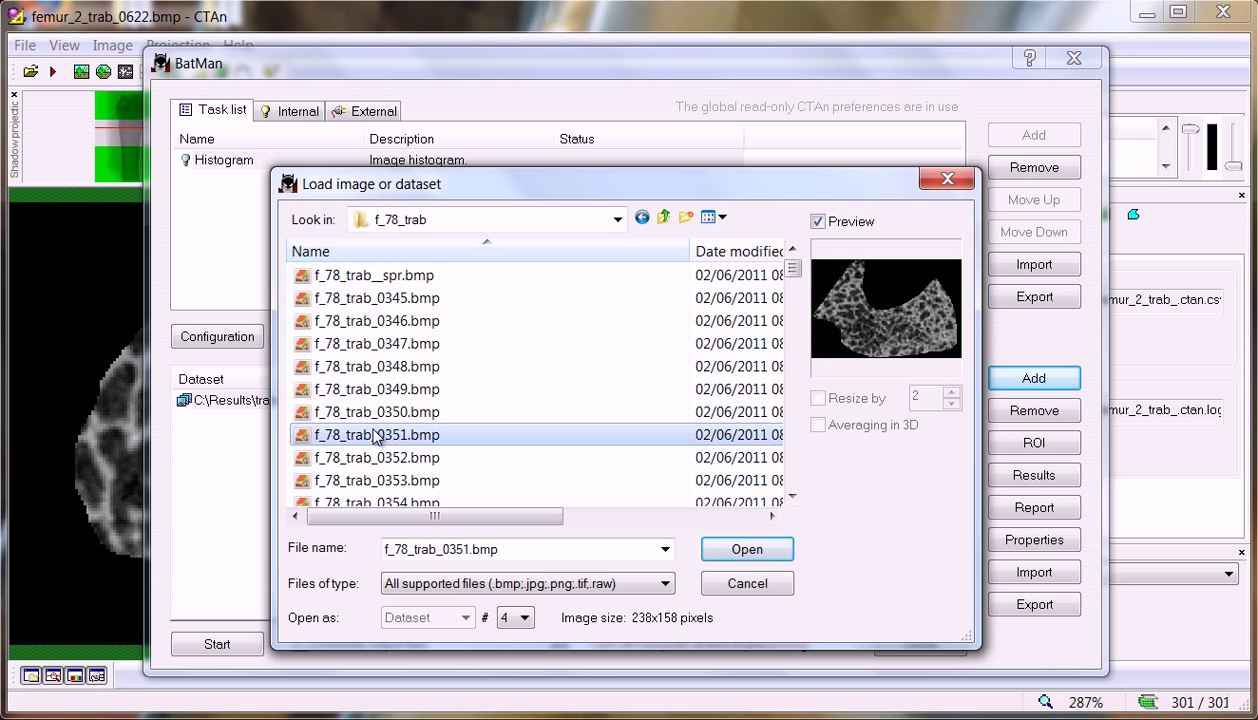
click(747, 551)
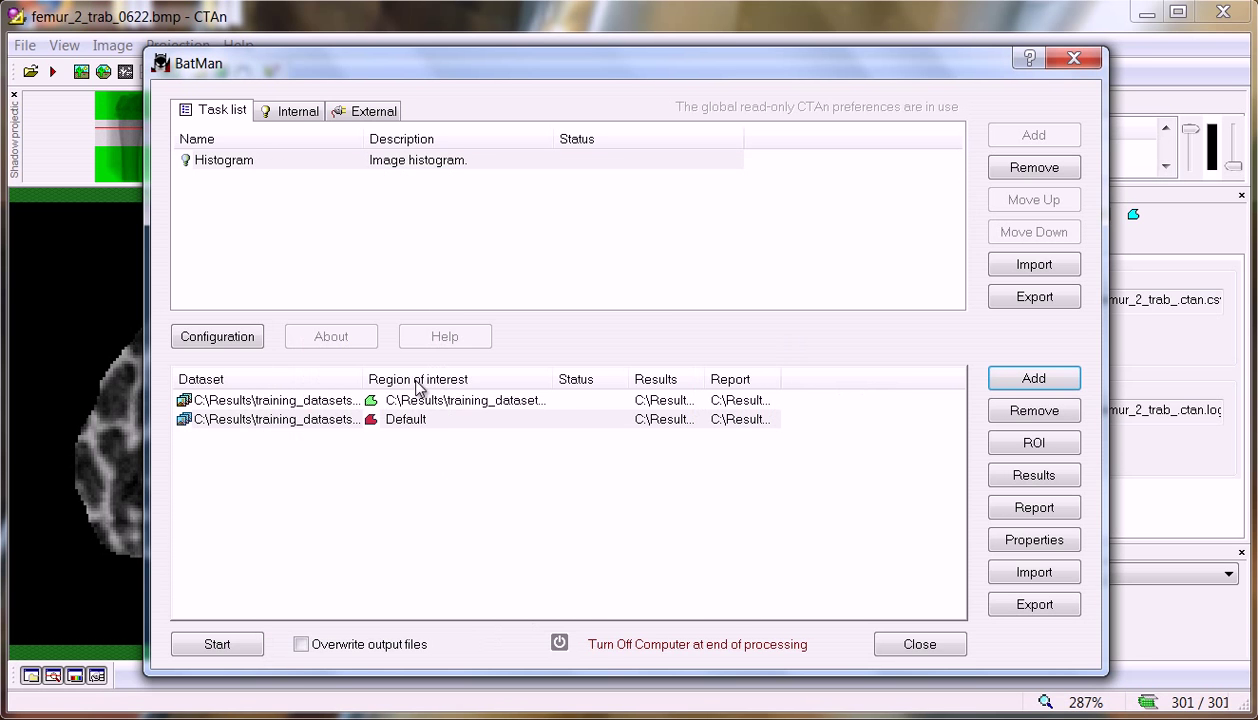
- Assign the region of interest f_78_trab_.roi to the f_78_trab dataset and start the batch processing
drag(365, 386, 575, 386)
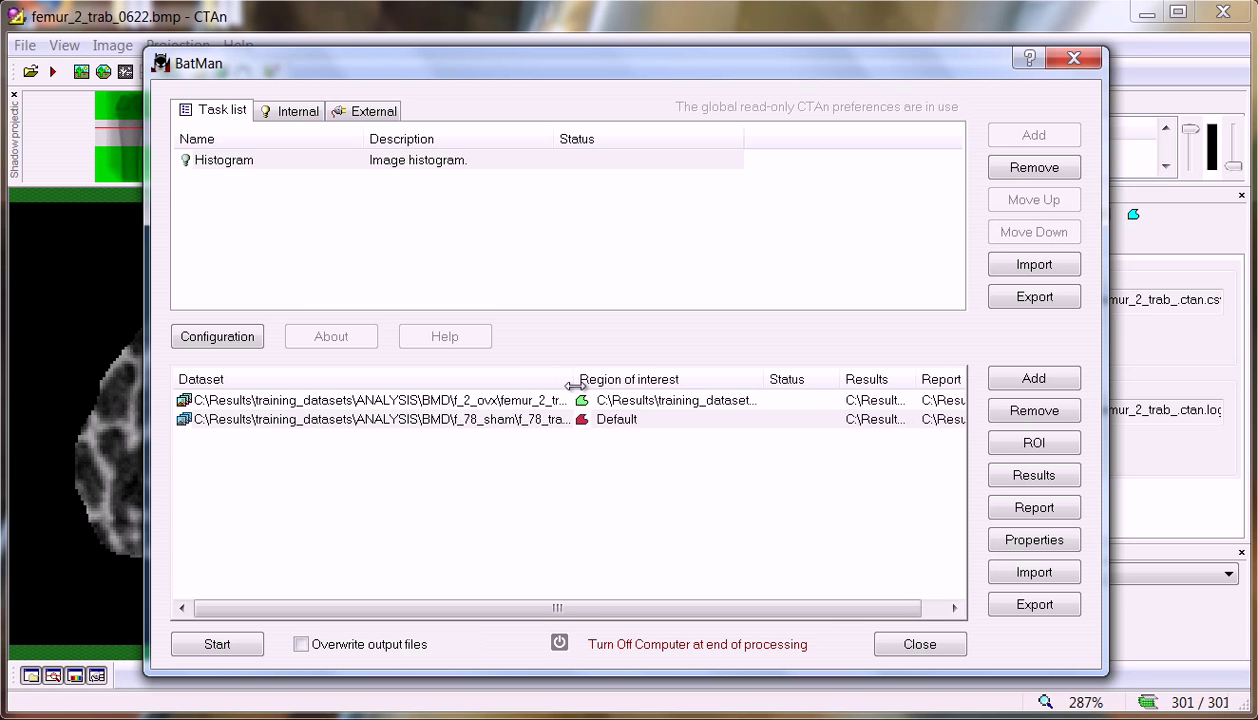
click(575, 419)
click(994, 437)
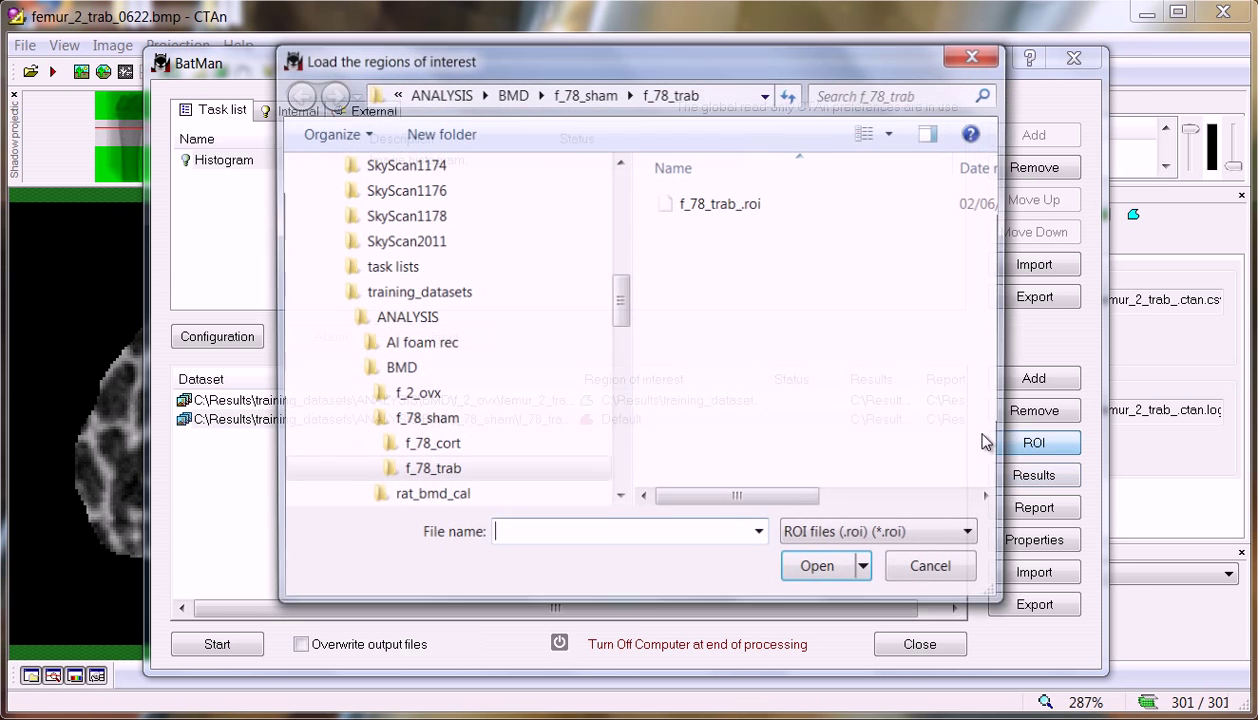
double_click(728, 204)
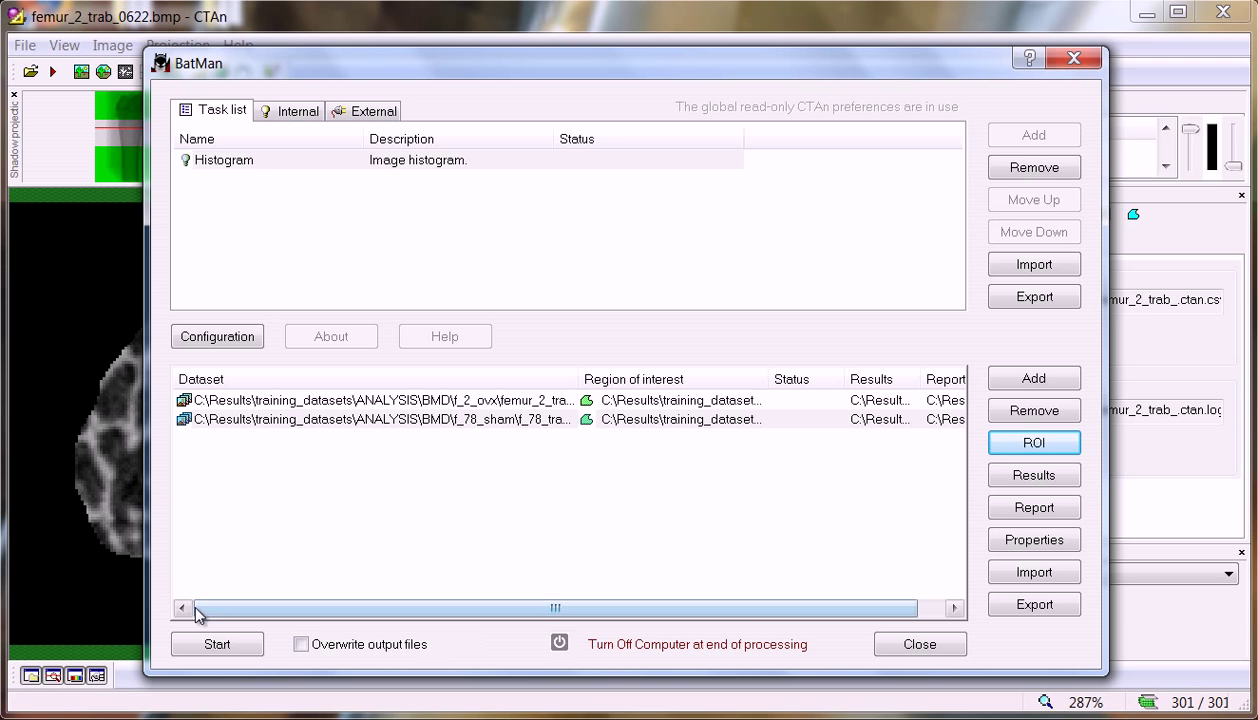
click(212, 648)
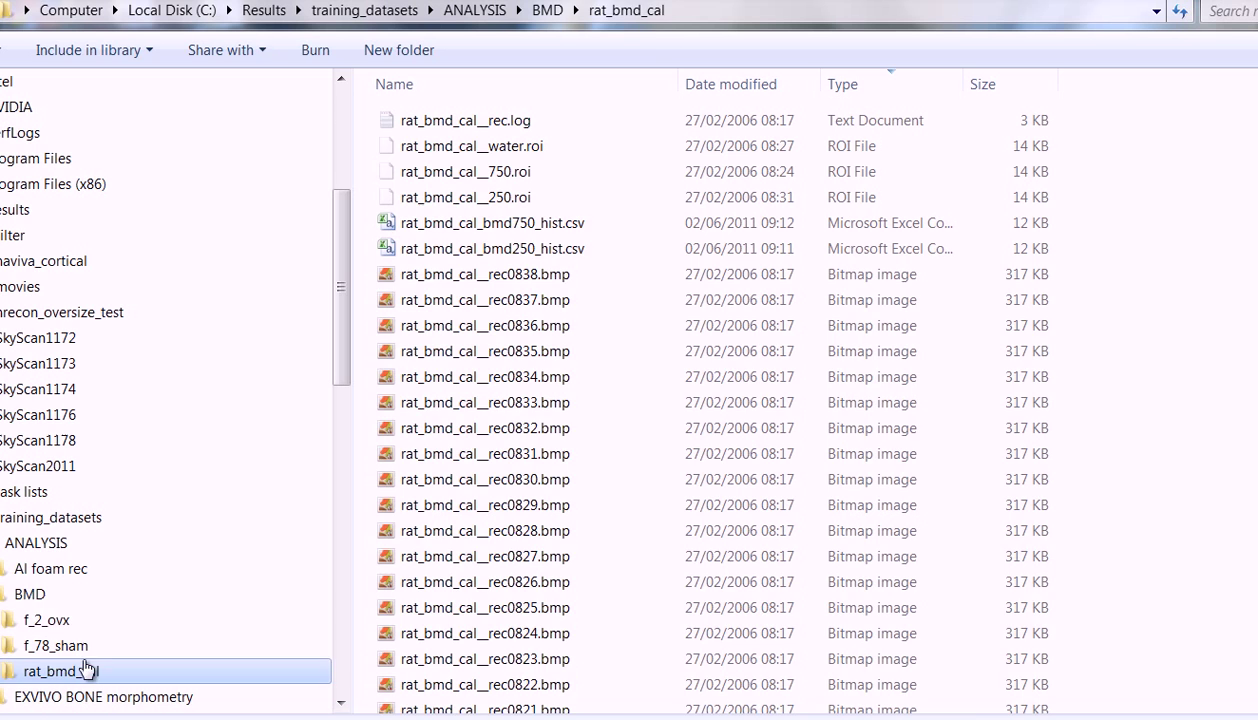
- Open trabecular TMD.csv from the BMD folder in Excel to inspect the batch summary results
click(36, 597)
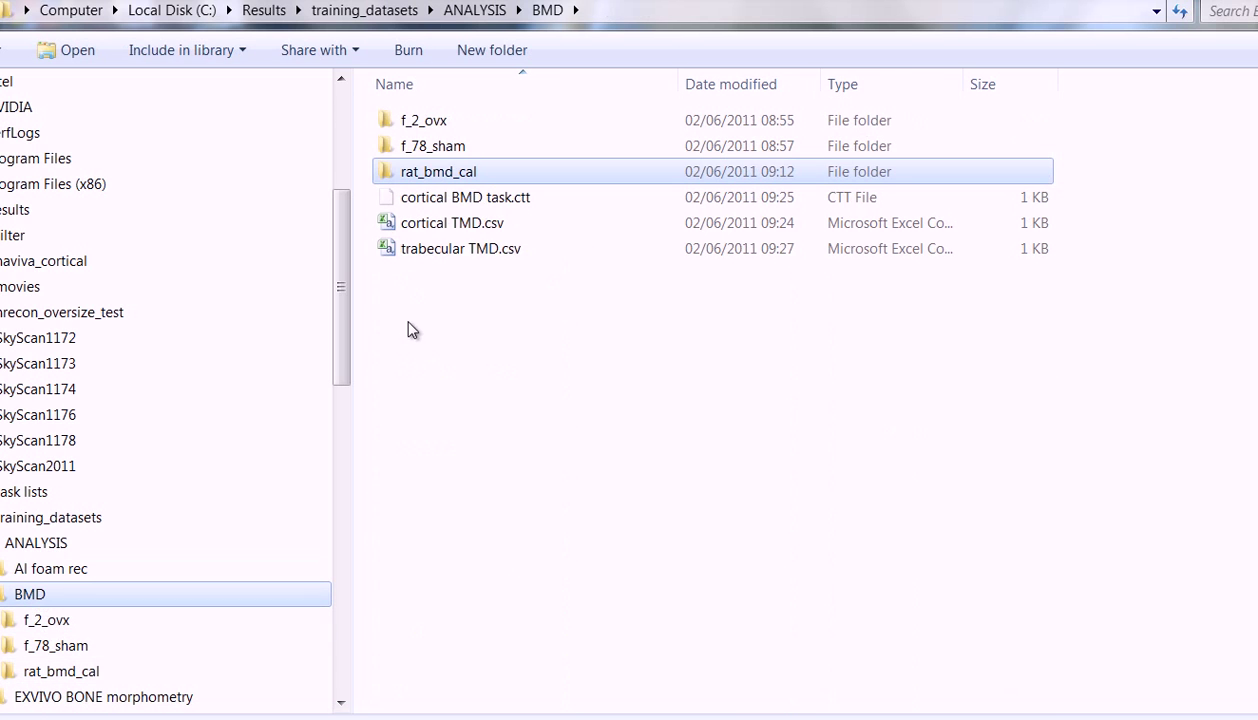
double_click(503, 256)
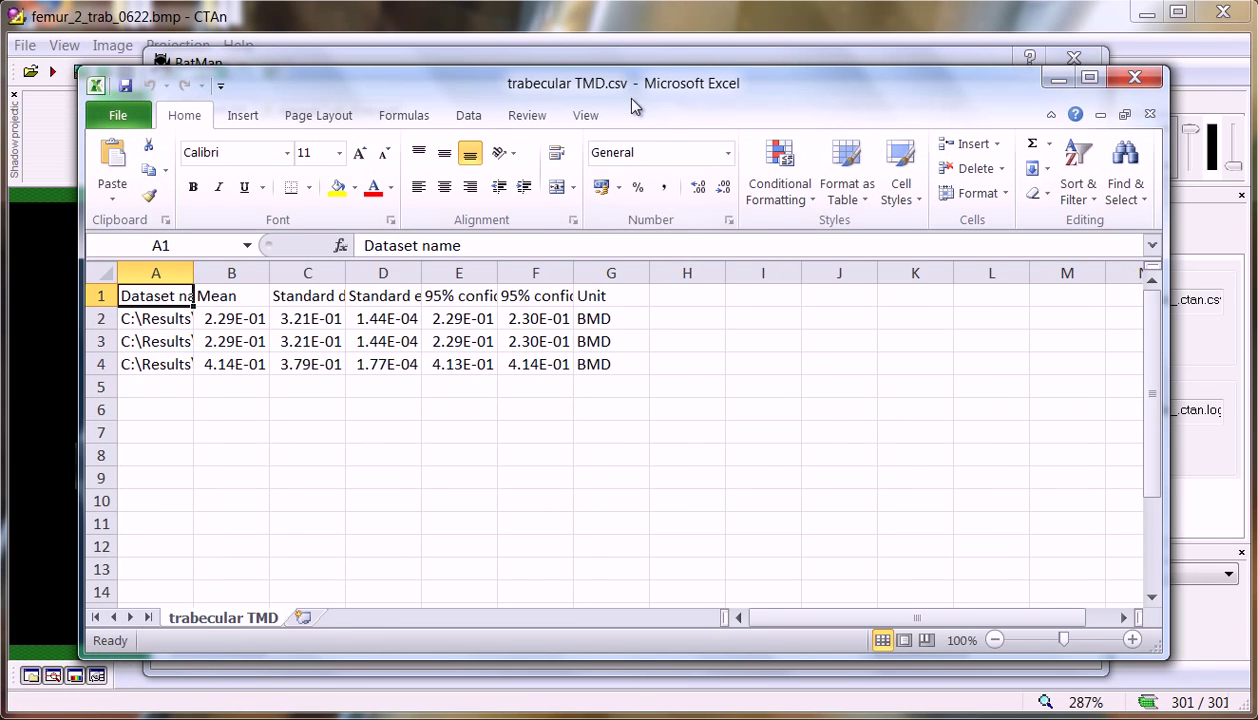
drag(640, 90, 705, 90)
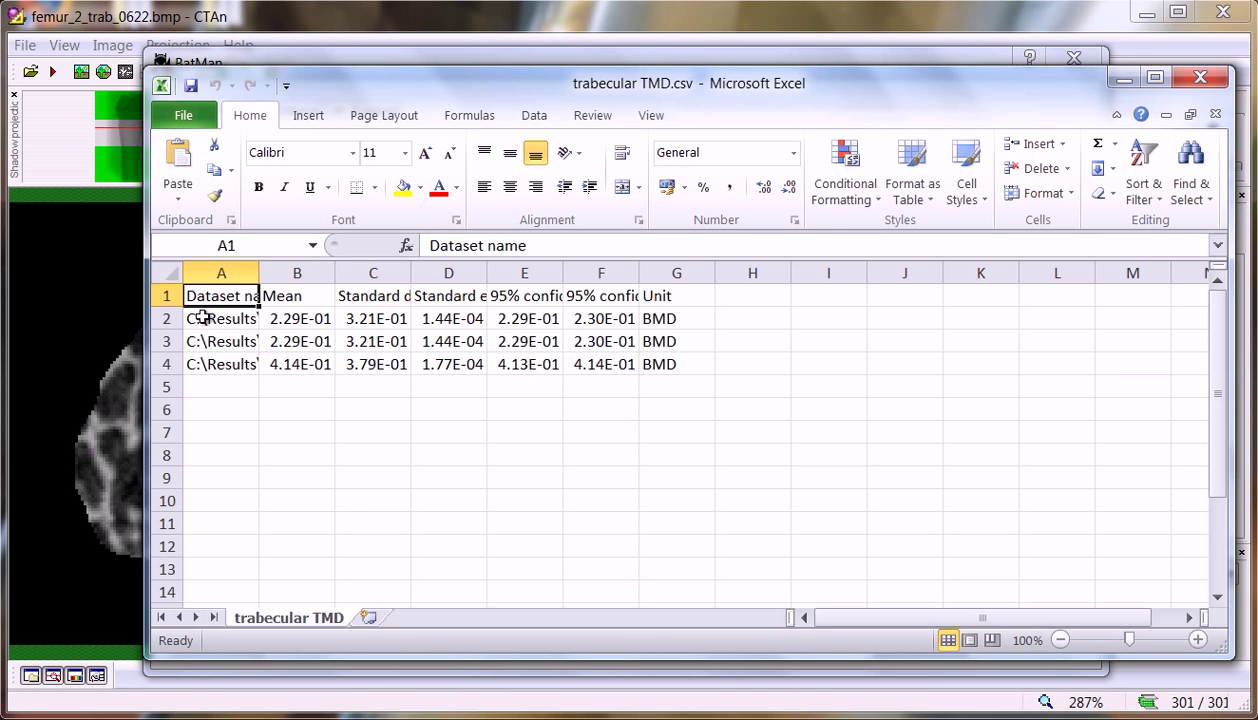
- Clear the duplicate result in row 2 and widen the Dataset name and Mean columns, closing the file without saving
click(166, 318)
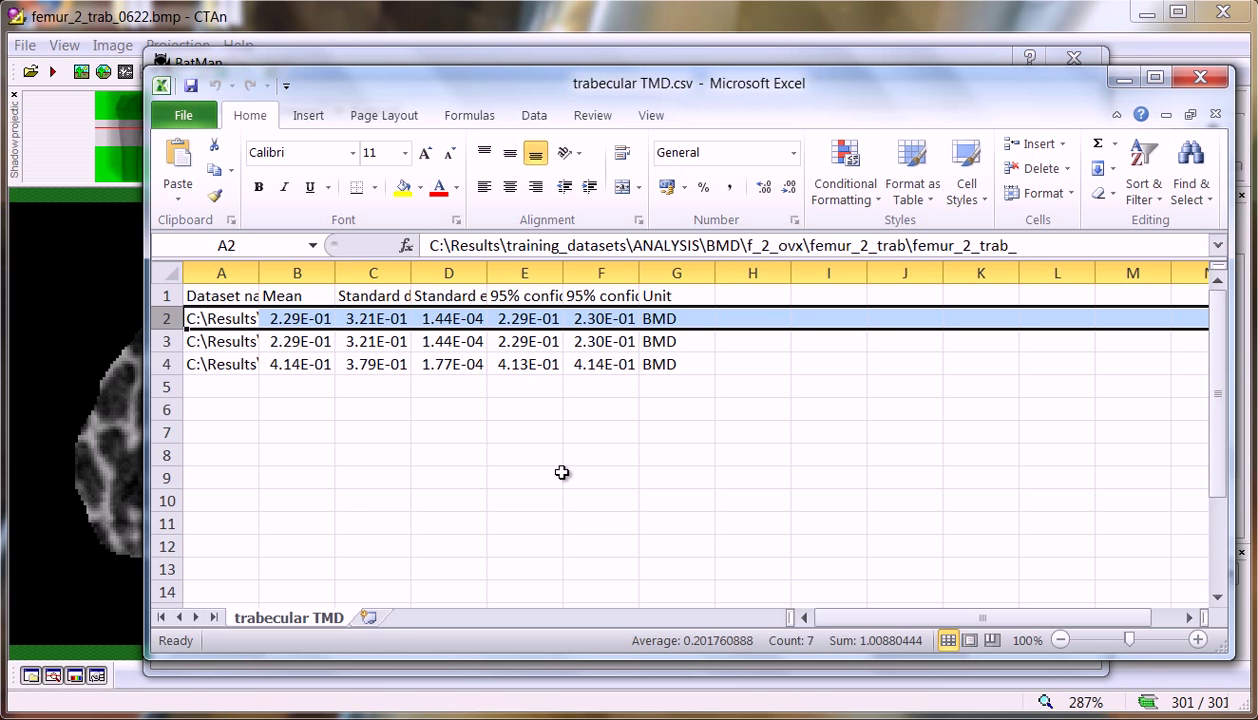
key(Delete)
click(530, 453)
drag(259, 273, 397, 276)
drag(479, 278, 581, 276)
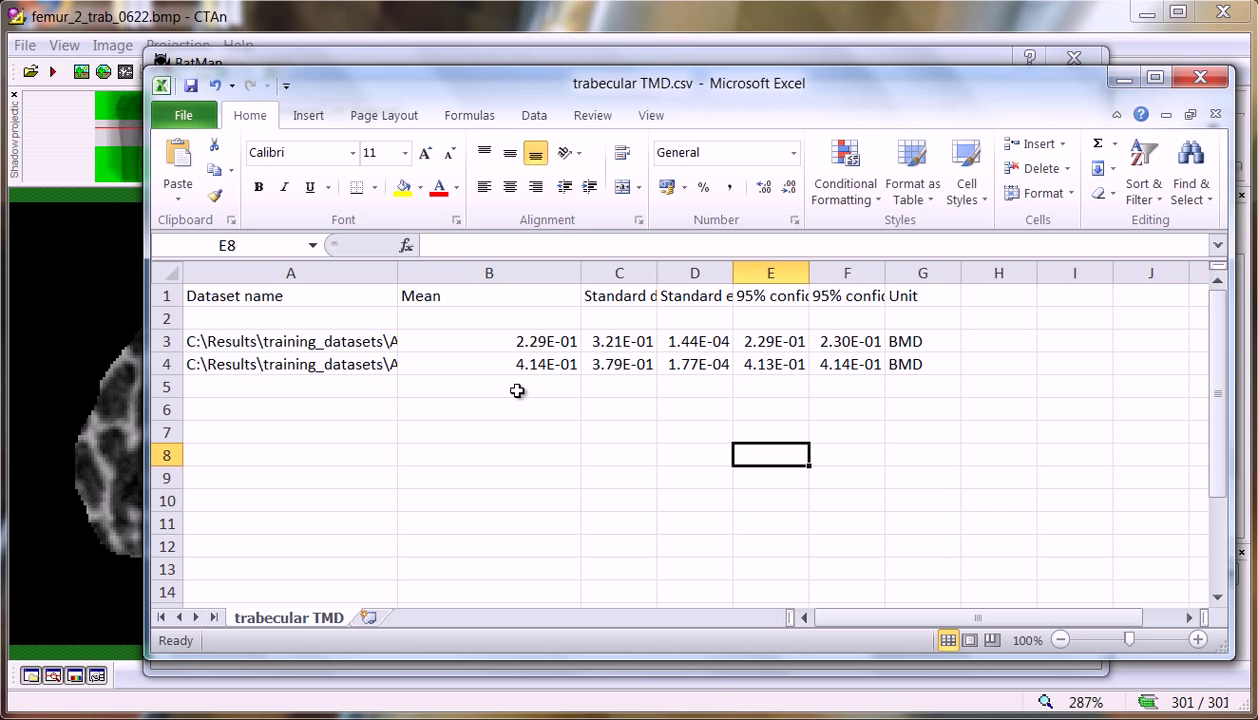
click(1198, 79)
click(701, 412)
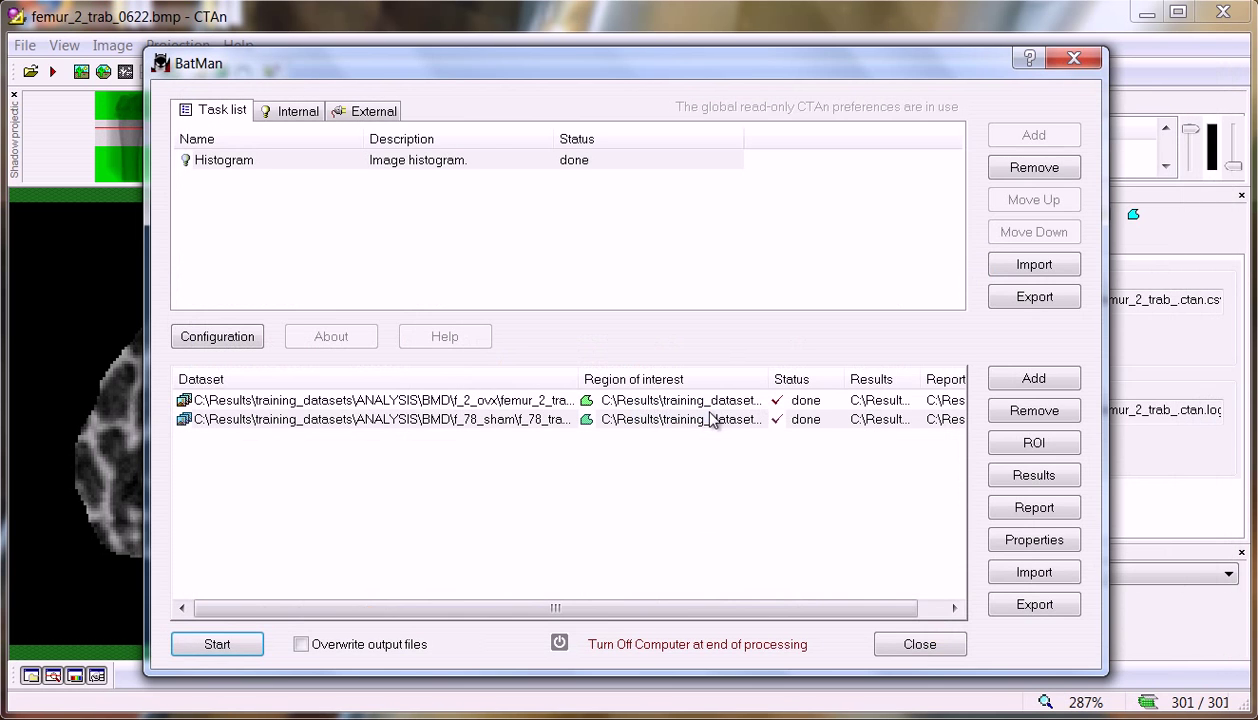
- Review the Histogram settings in BatMan without changing them and import the task list cortical BMD task.ctt from the BMD folder
double_click(215, 160)
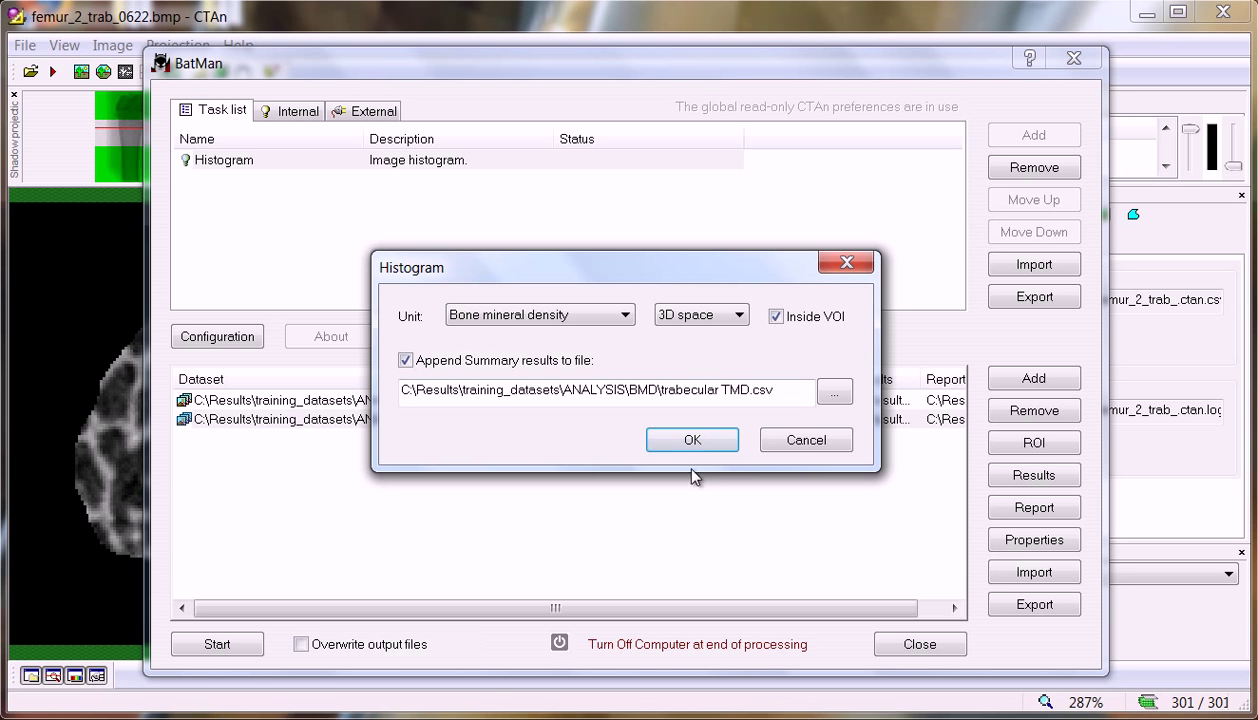
click(806, 441)
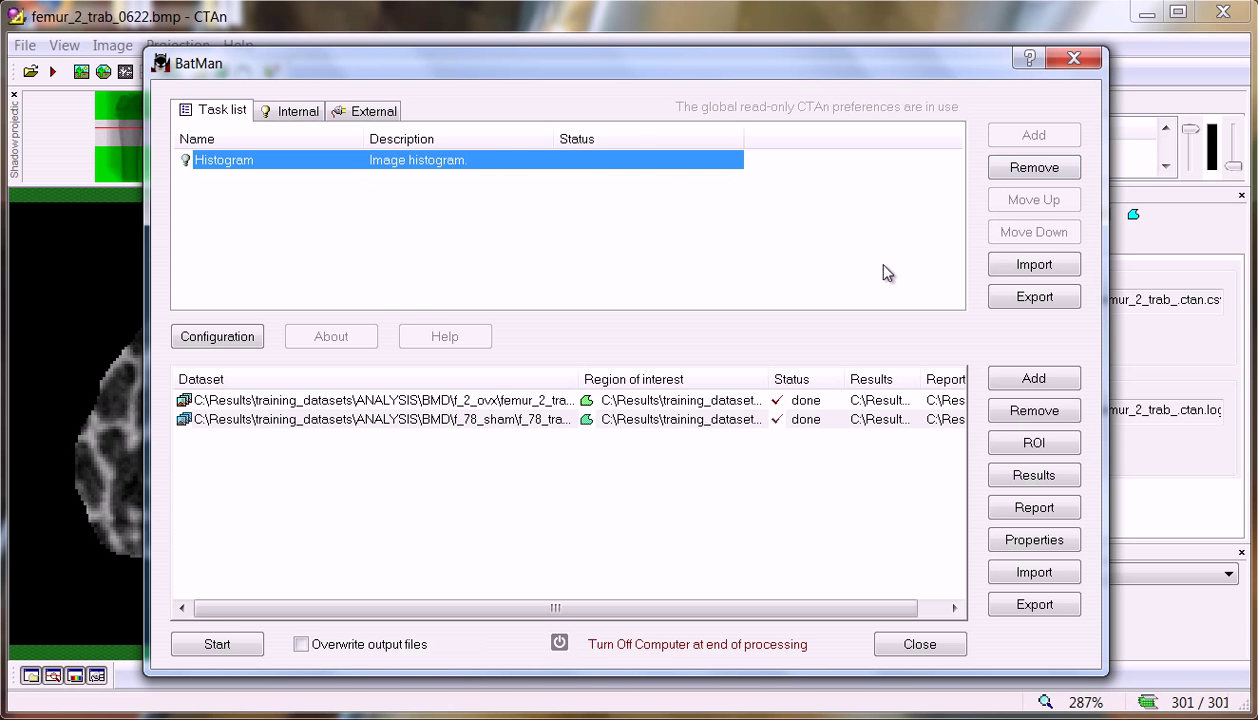
click(1020, 265)
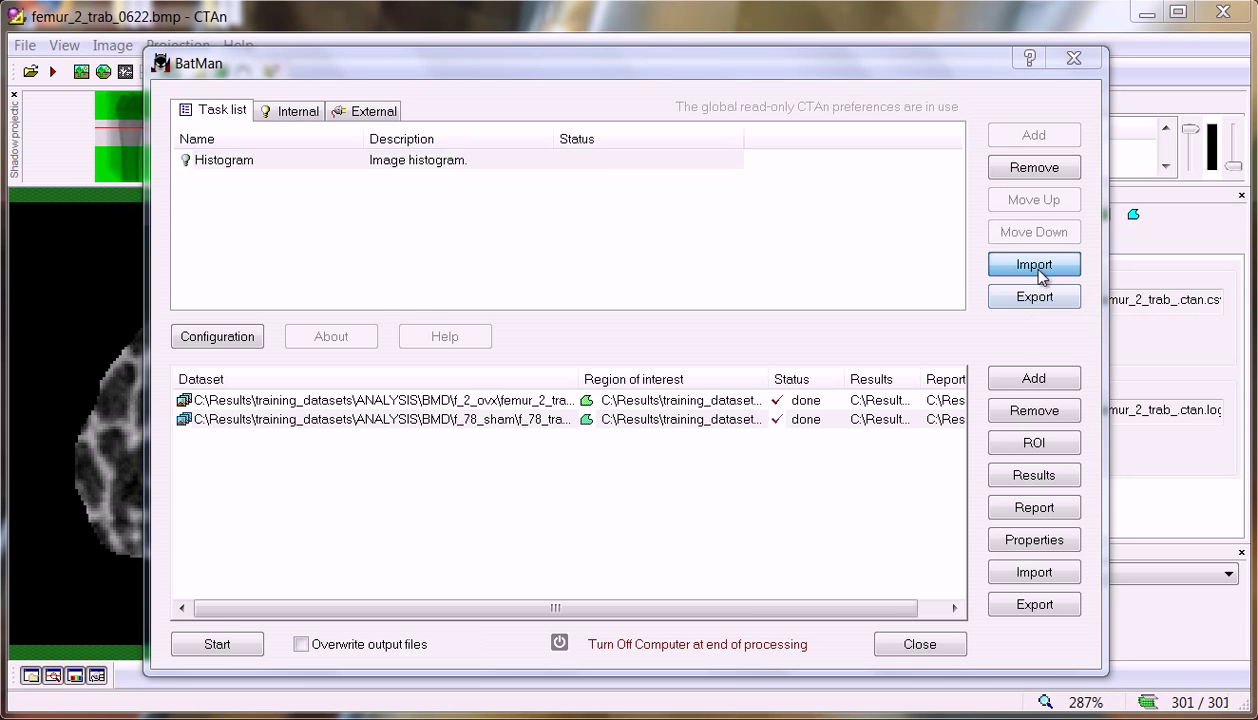
click(418, 372)
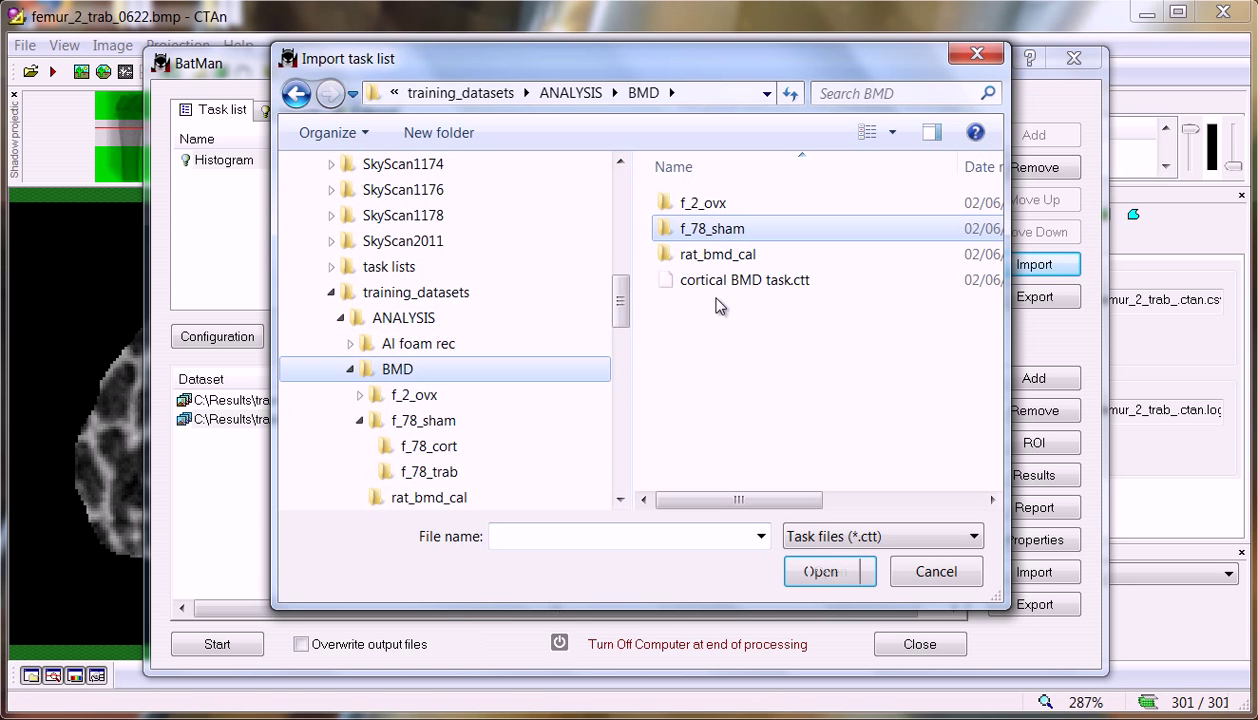
double_click(735, 282)
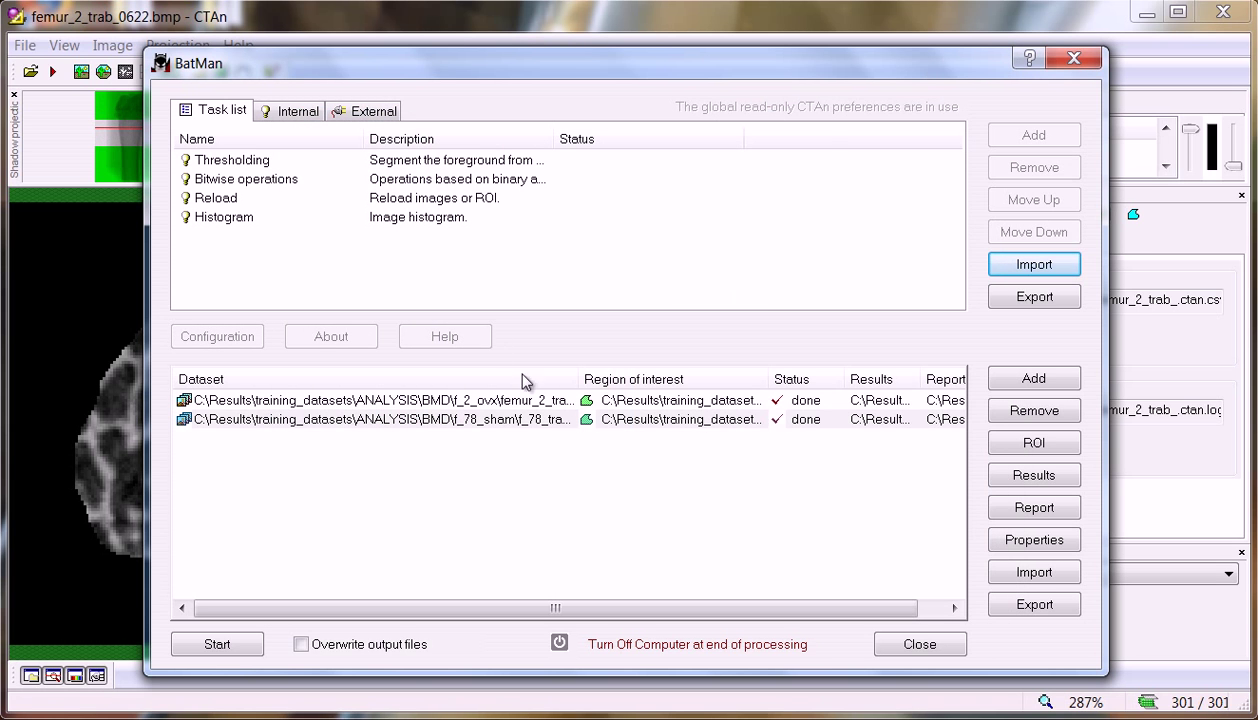
- Clear the two processed trabecular datasets from the batch list and add the femur_2_cort dataset from the f_2_ovx folder
drag(790, 432, 780, 401)
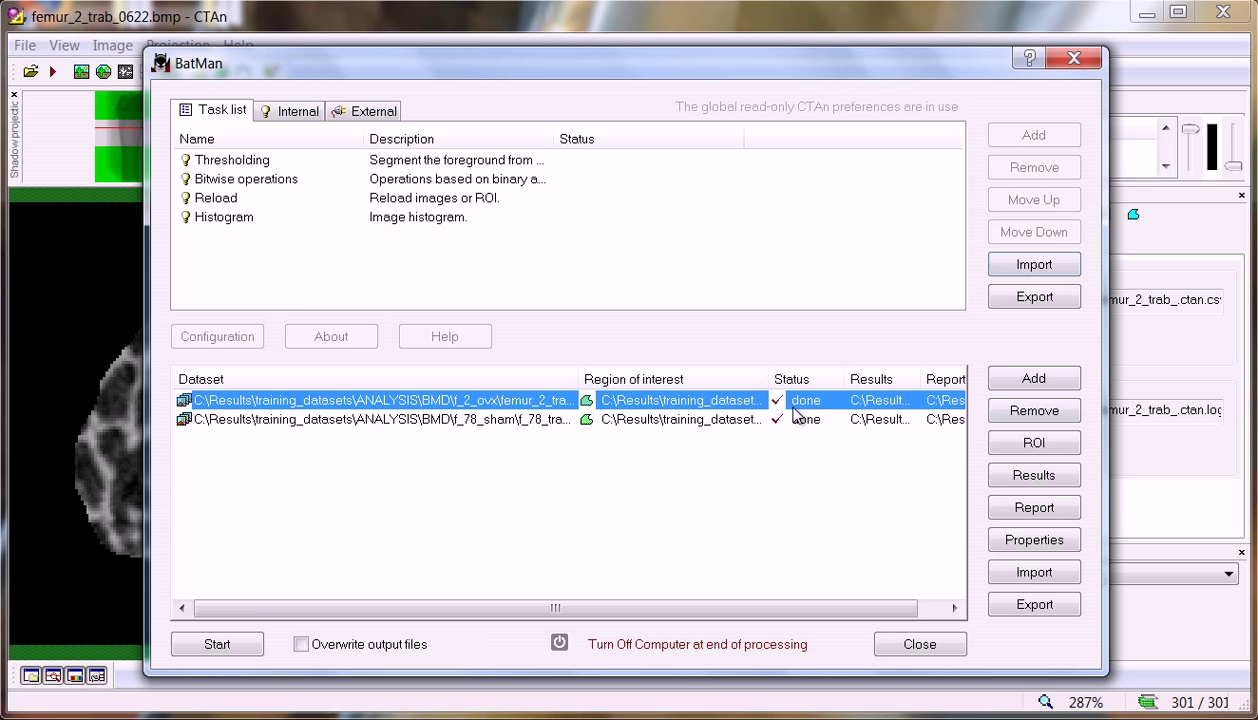
click(996, 411)
click(993, 385)
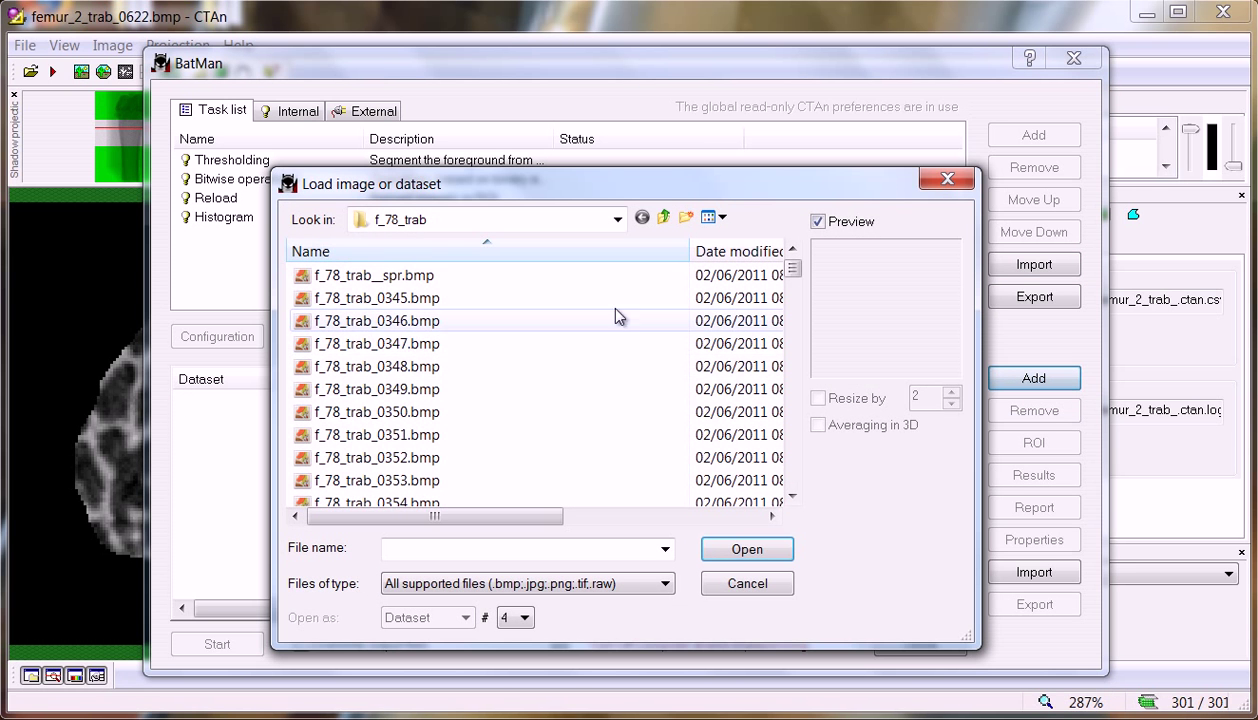
click(664, 219)
click(664, 219)
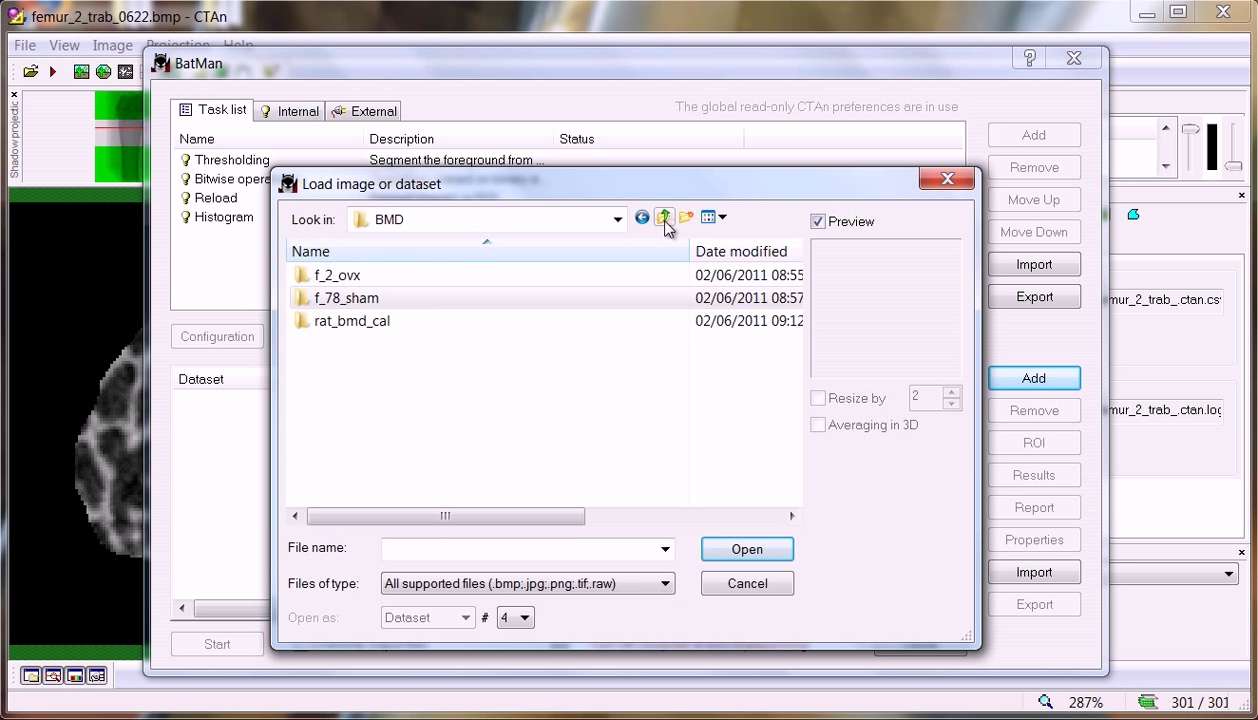
double_click(357, 277)
double_click(369, 284)
double_click(380, 405)
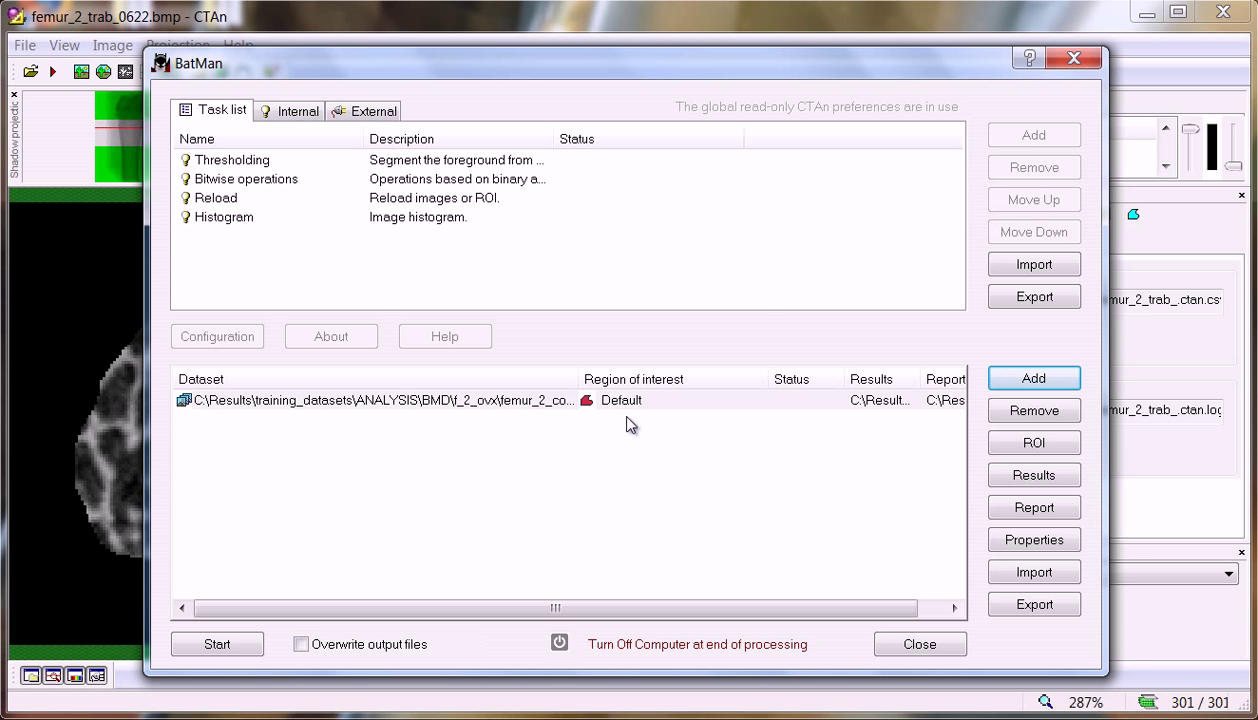
- Add the f_78_cort dataset from the f_78_sham folder to the batch list and start the batch processing
click(1034, 378)
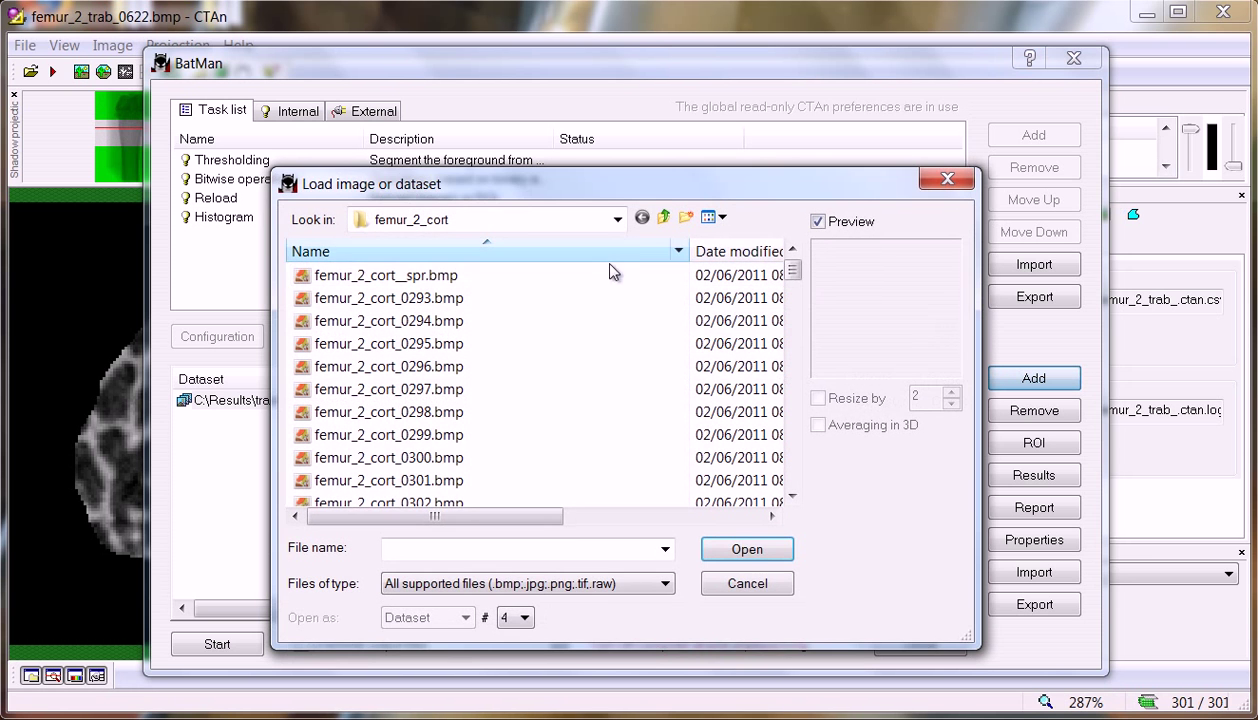
click(664, 218)
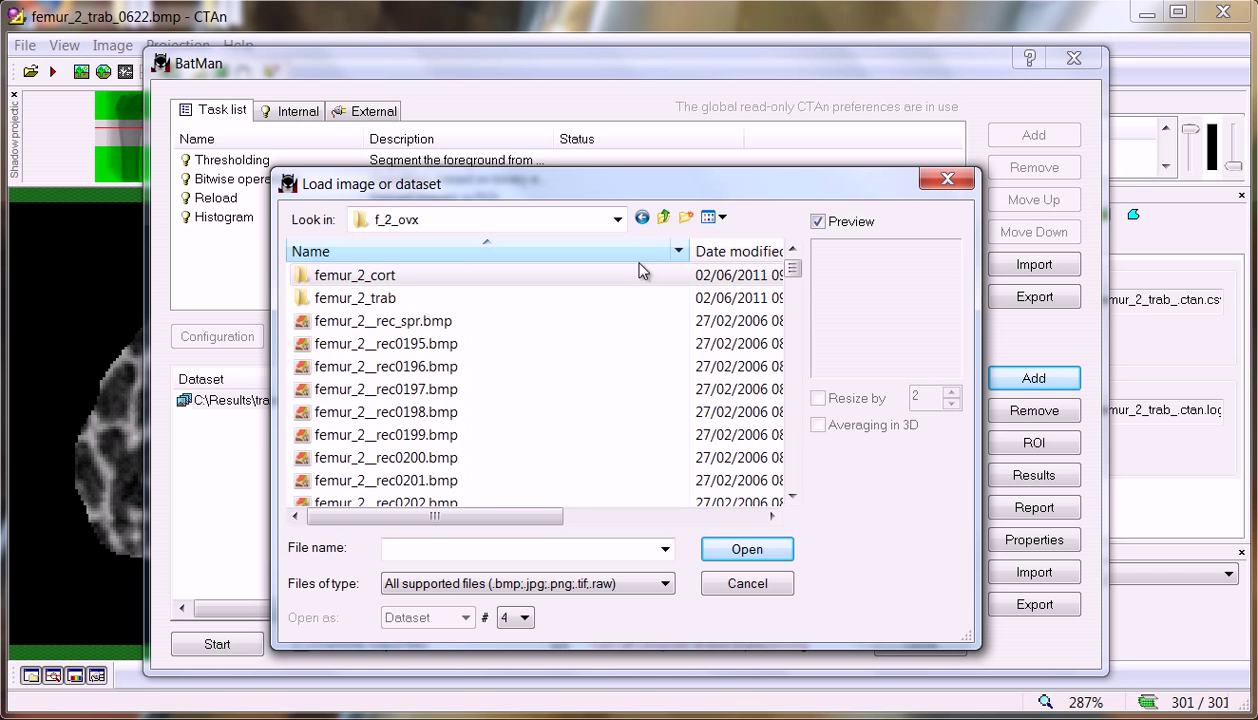
click(663, 217)
double_click(376, 299)
double_click(330, 276)
double_click(416, 437)
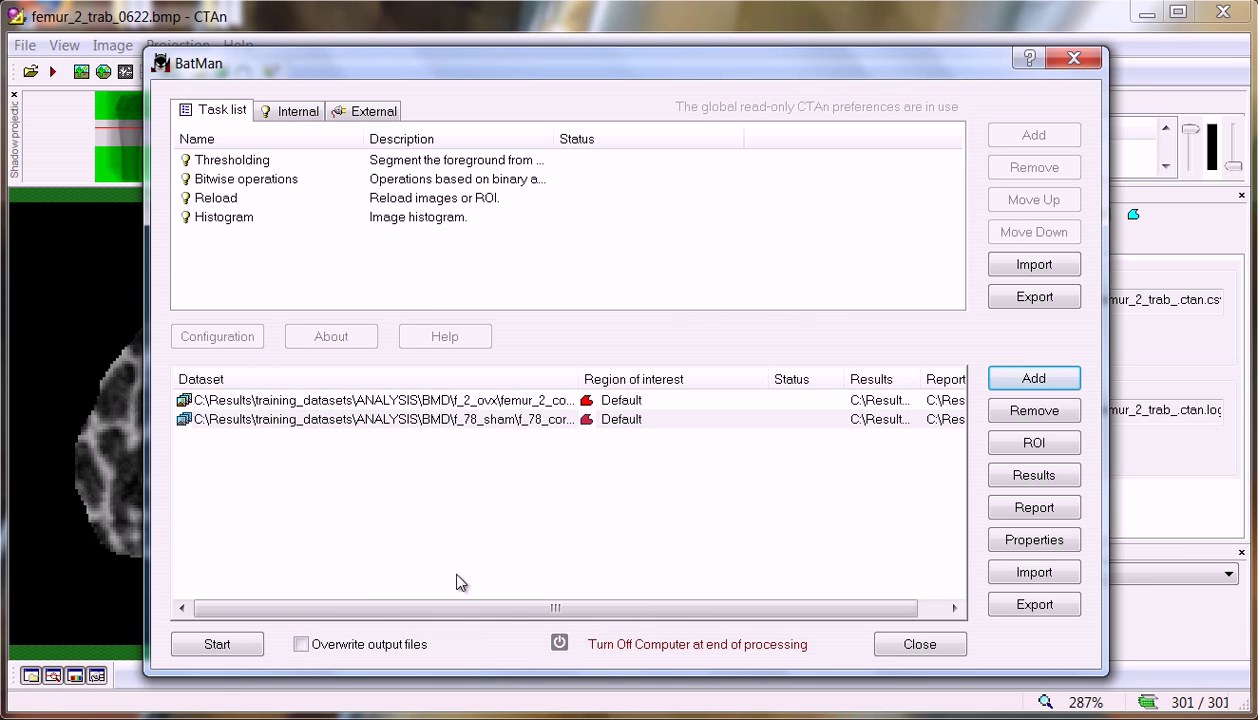
click(220, 646)
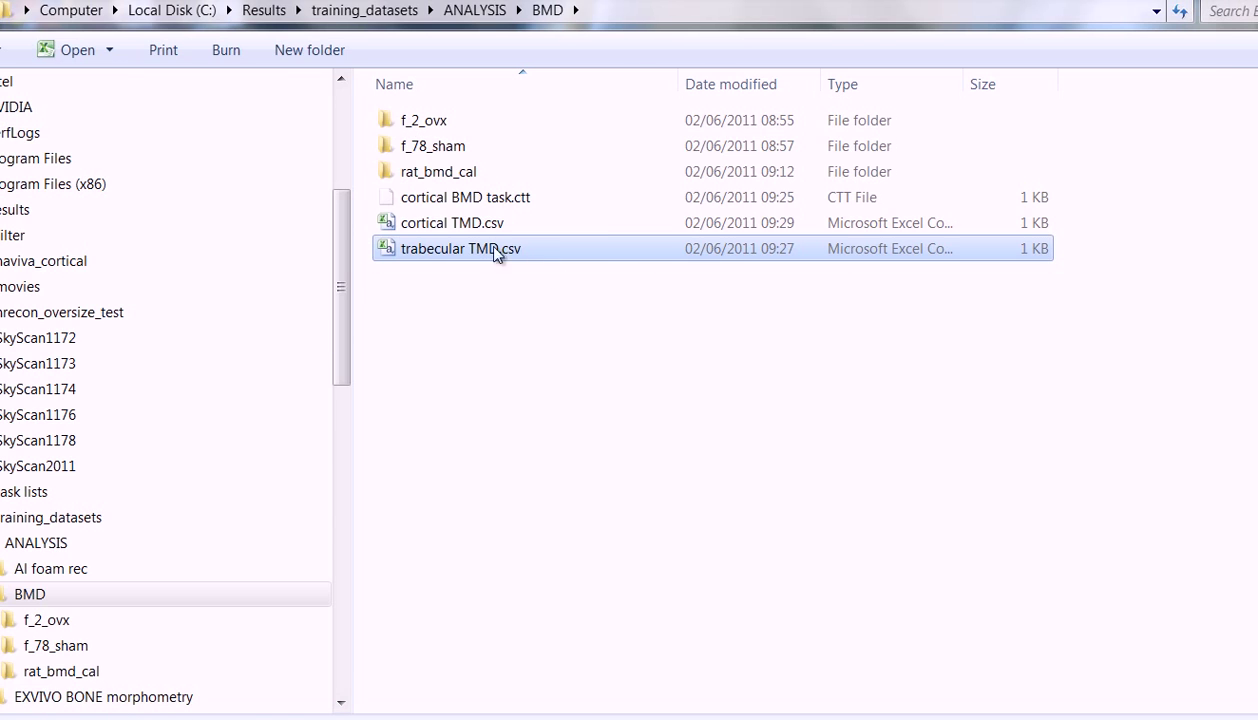
- Open cortical TMD.csv from the BMD folder in Excel and widen the Dataset name and Mean columns
double_click(501, 222)
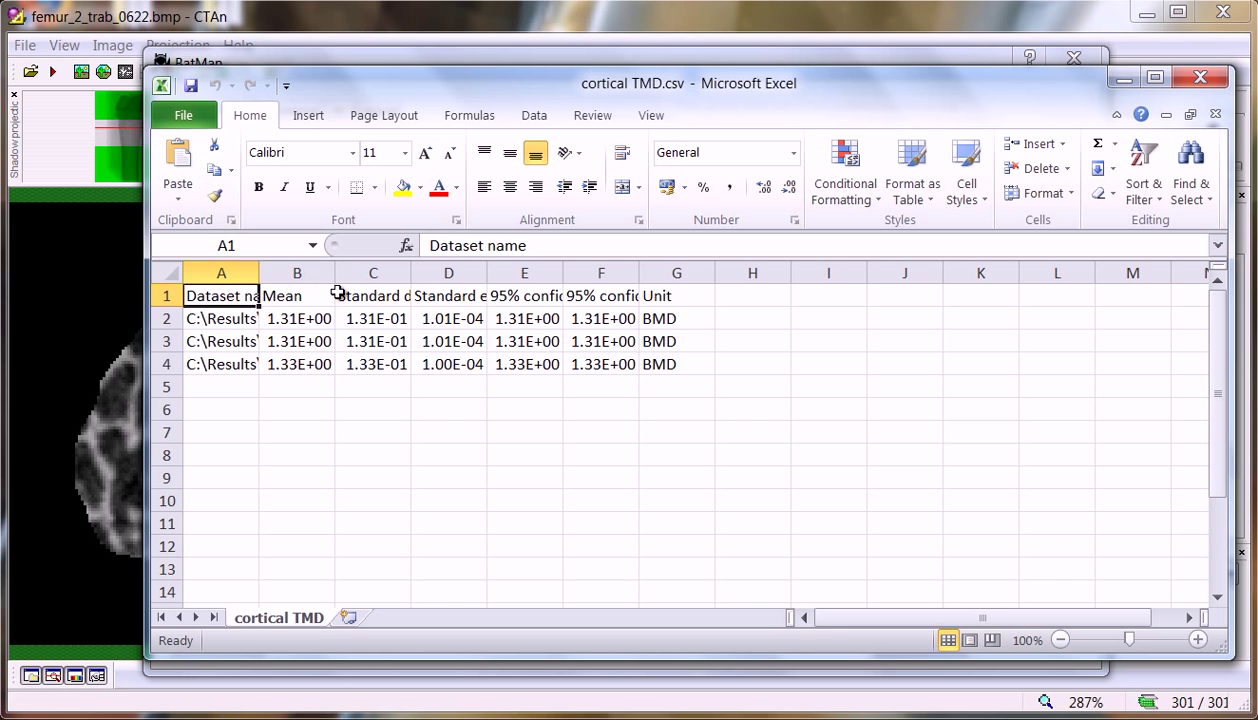
drag(259, 273, 371, 276)
drag(447, 274, 534, 273)
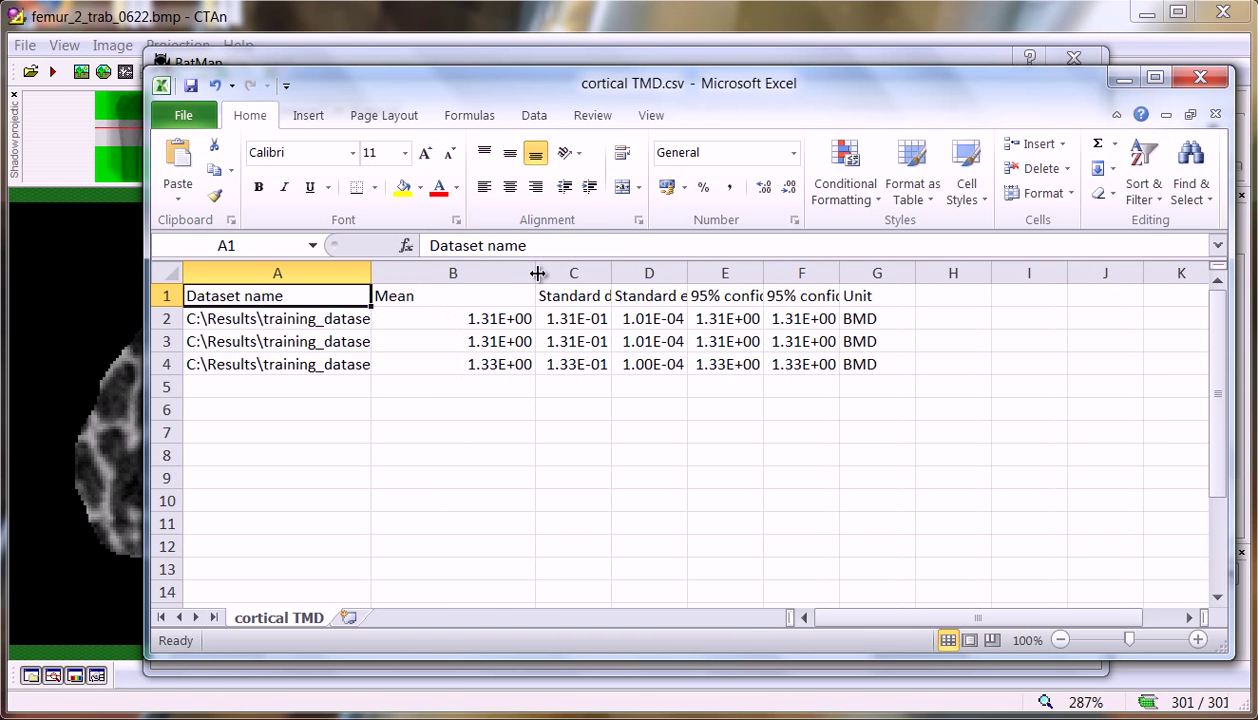
drag(372, 273, 430, 273)
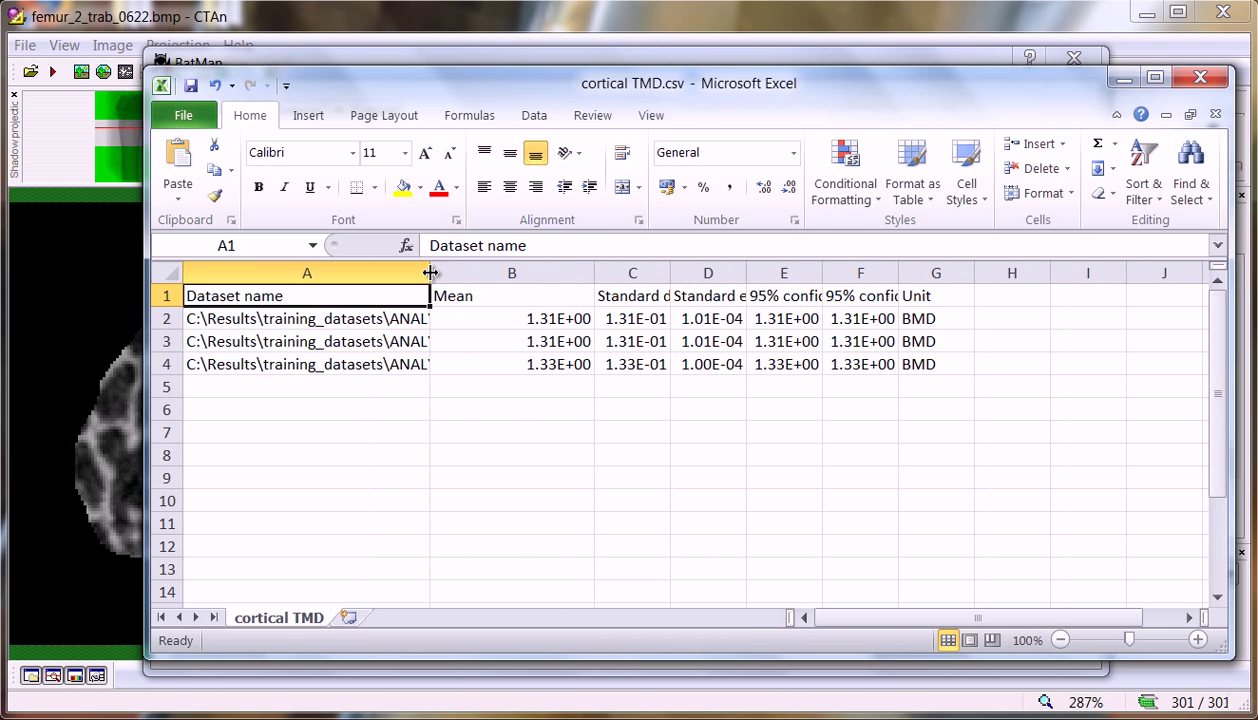
- Clear the duplicate result in row 2 and show the two remaining Mean values with four decimal places
click(165, 318)
key(Delete)
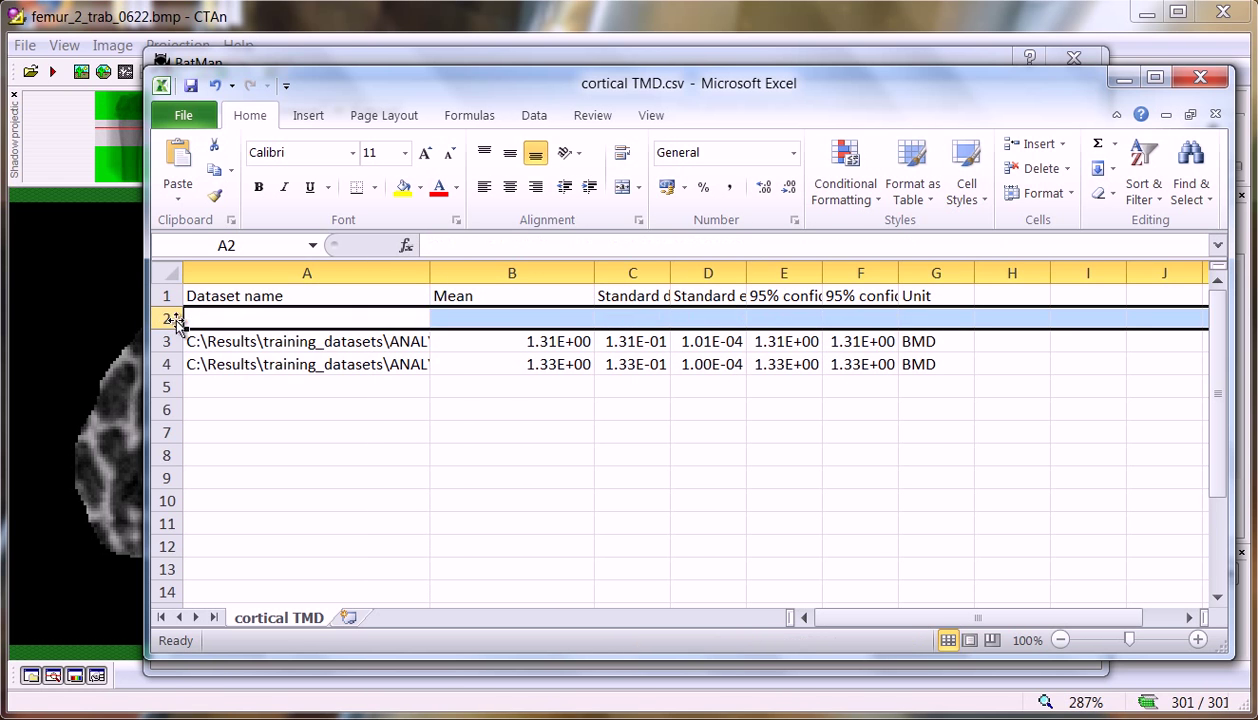
drag(535, 345, 535, 362)
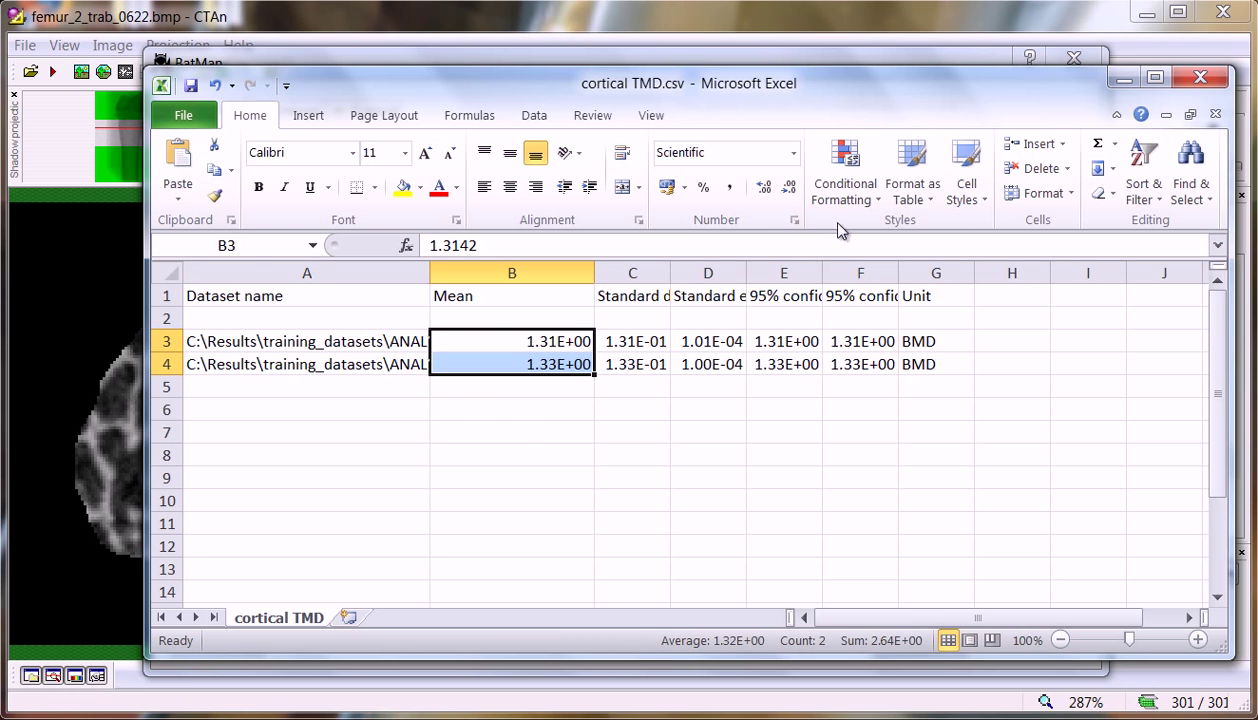
click(764, 190)
click(764, 190)
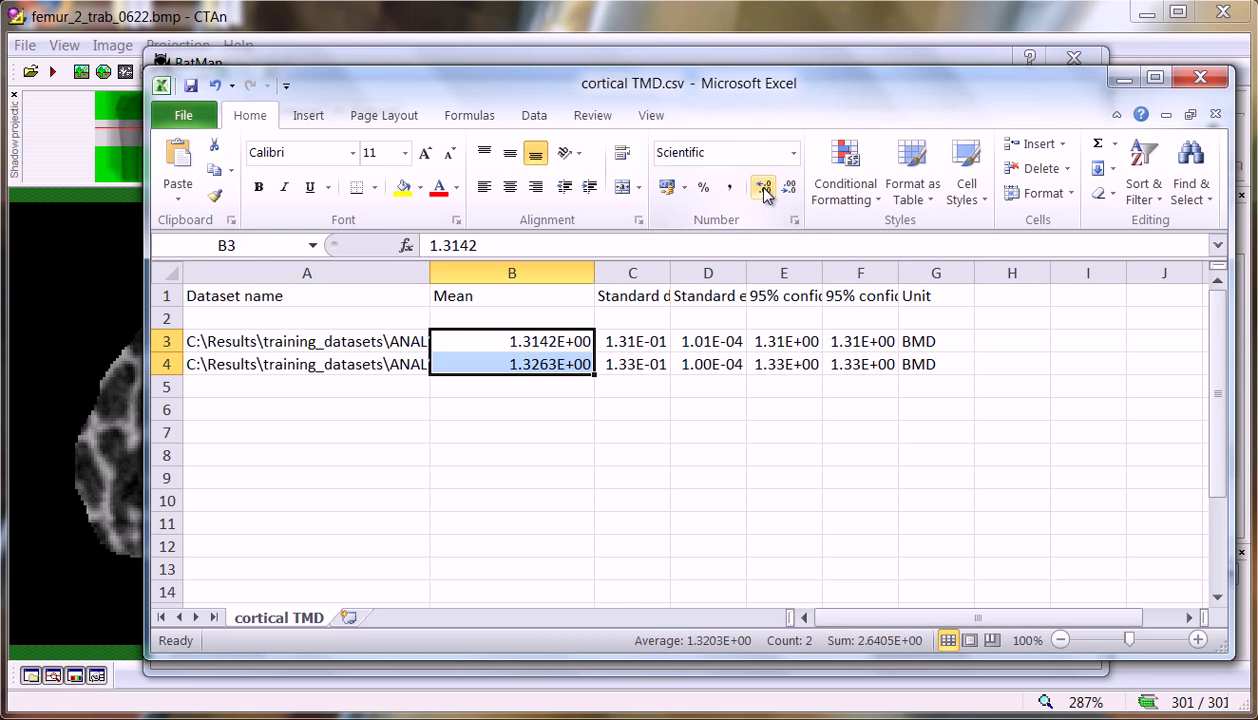
- Inspect the Mean value in cell B4 and close cortical TMD.csv without saving the changes
click(512, 425)
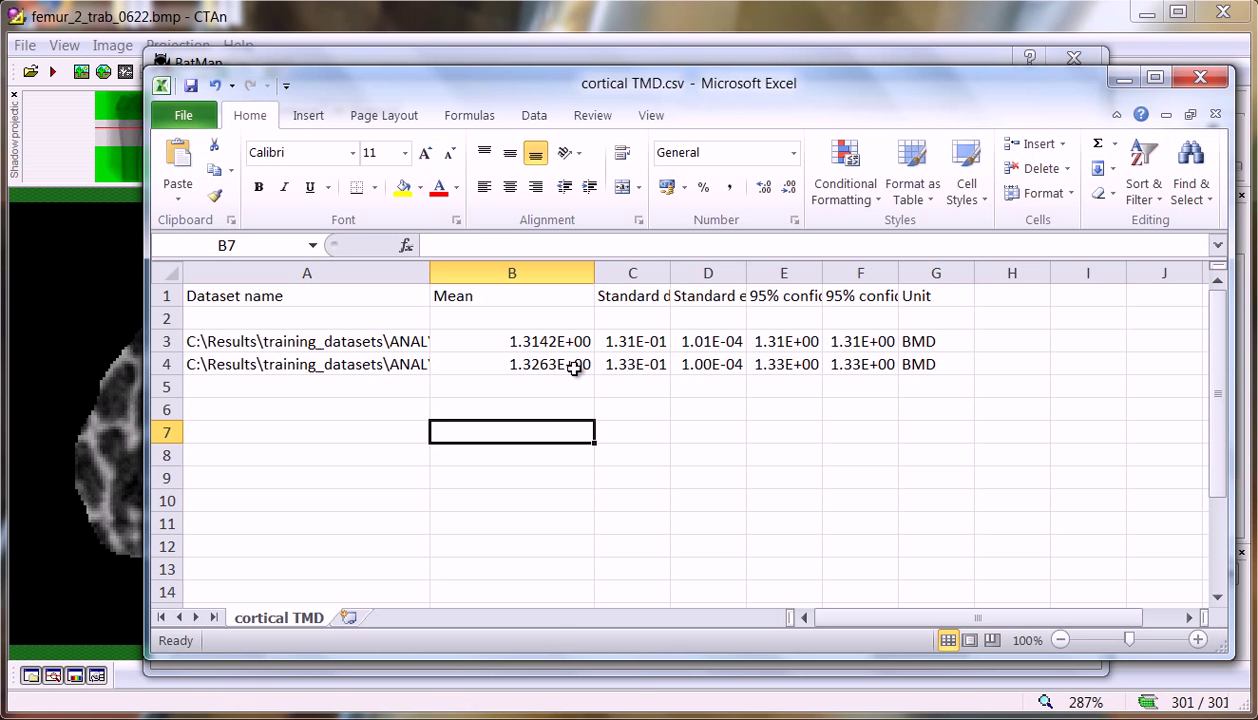
click(562, 362)
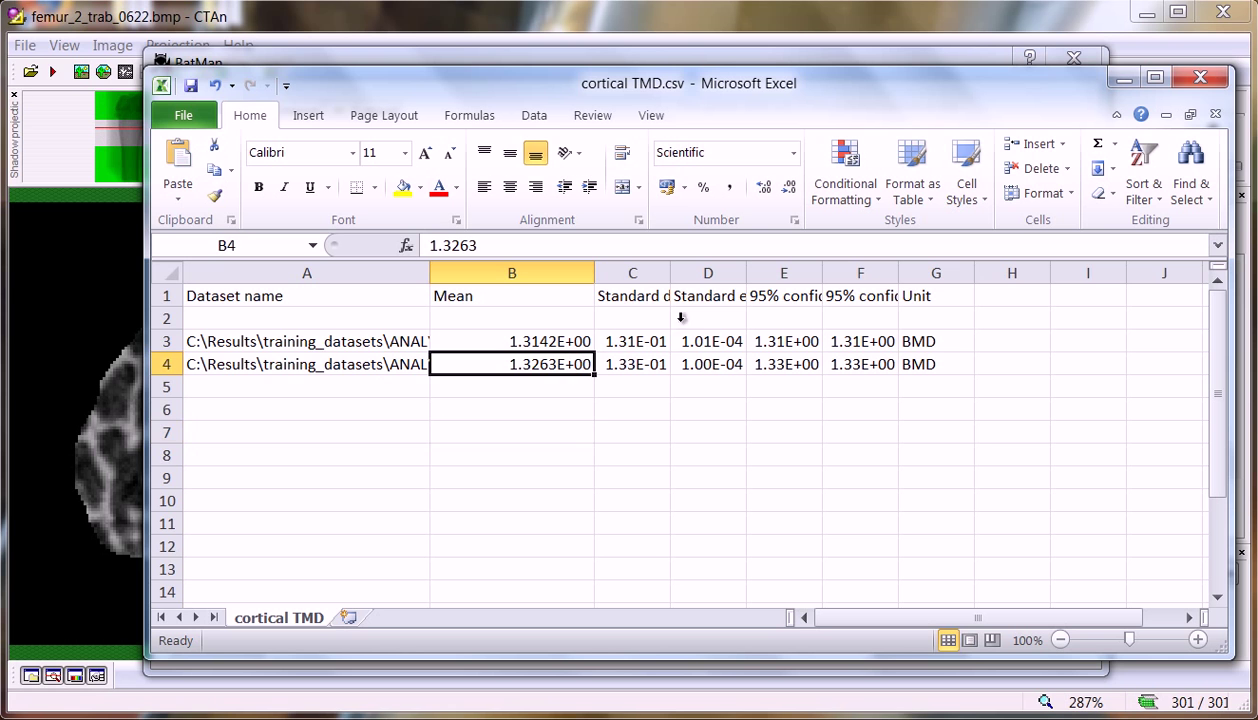
click(1199, 80)
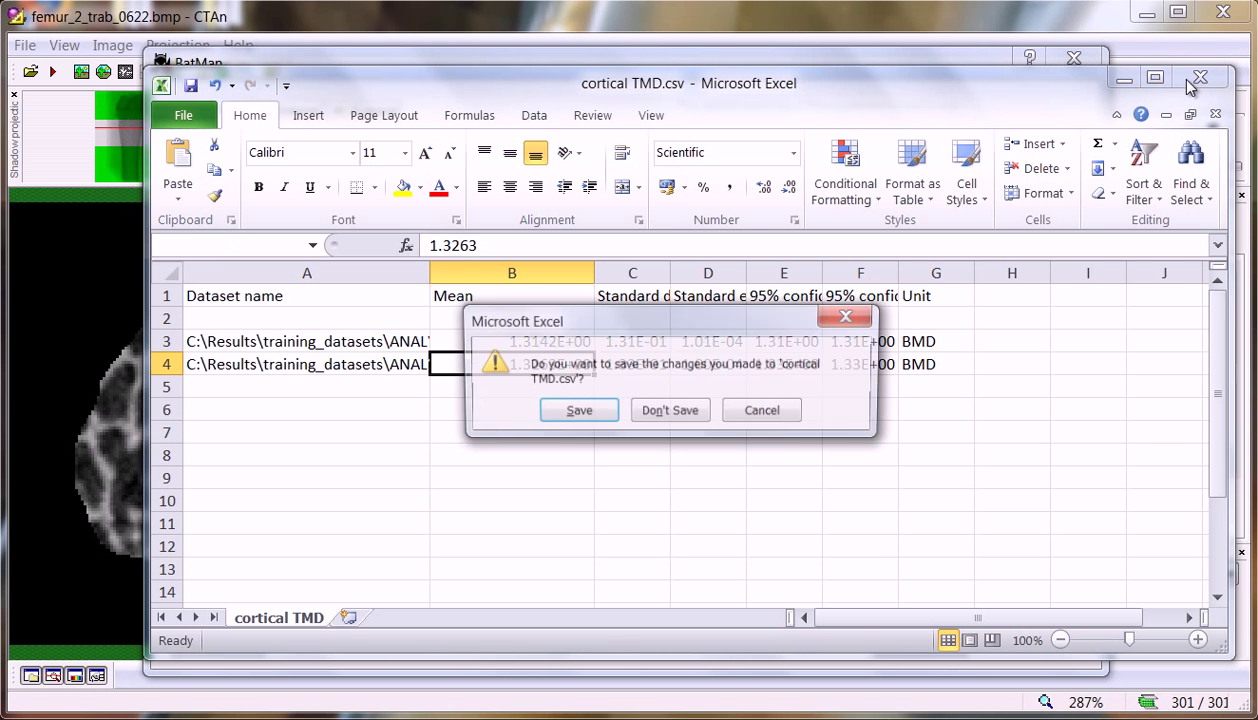
click(672, 420)
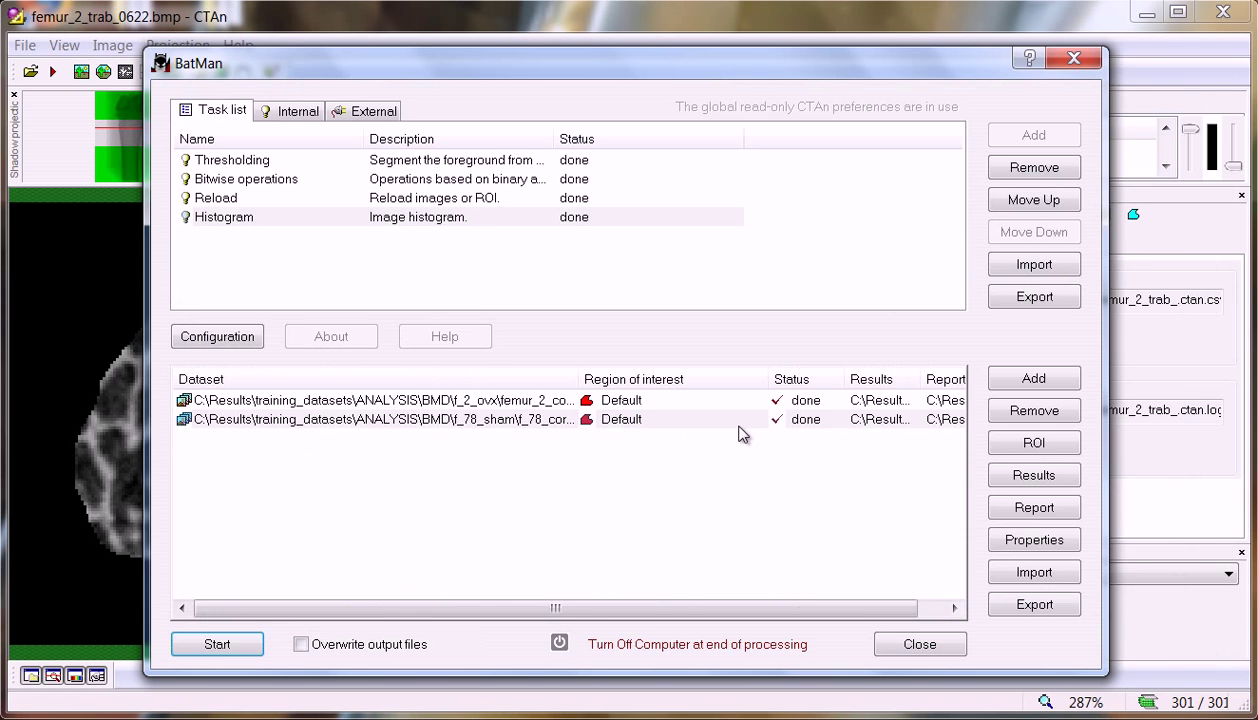
- Close BatMan and preview the binary image of the femur_2_trab dataset with the lower threshold at 86
click(1066, 58)
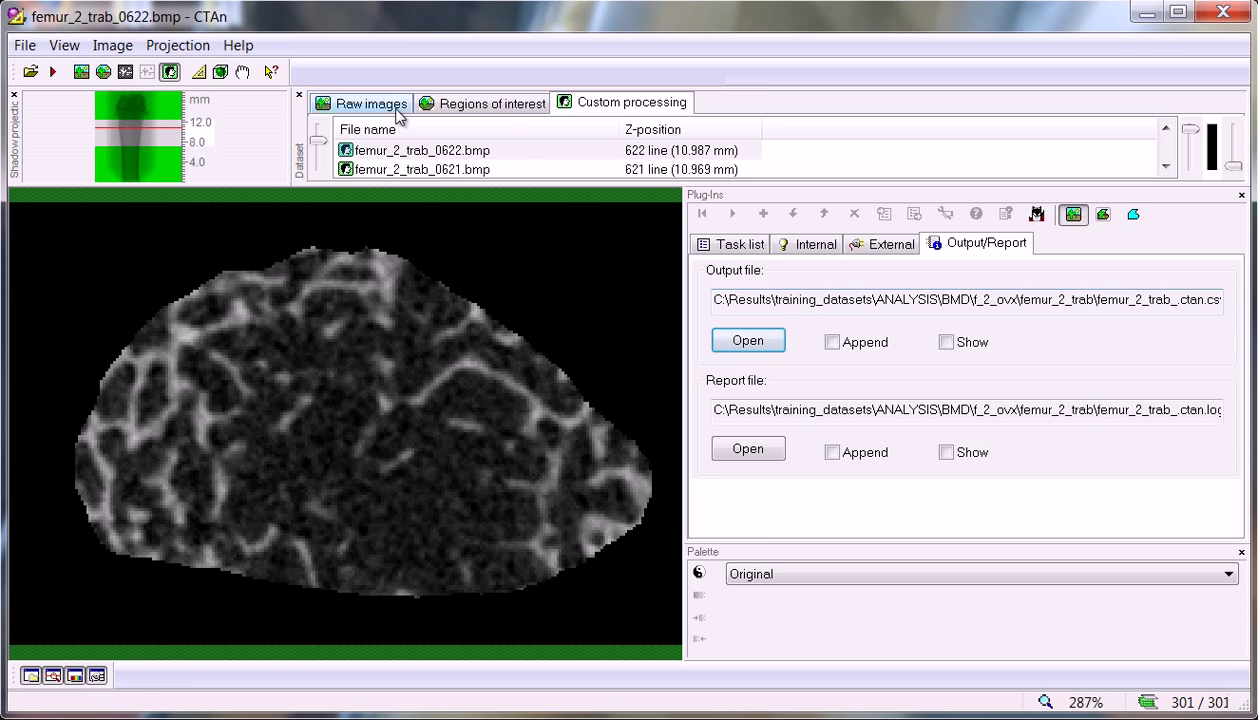
click(125, 72)
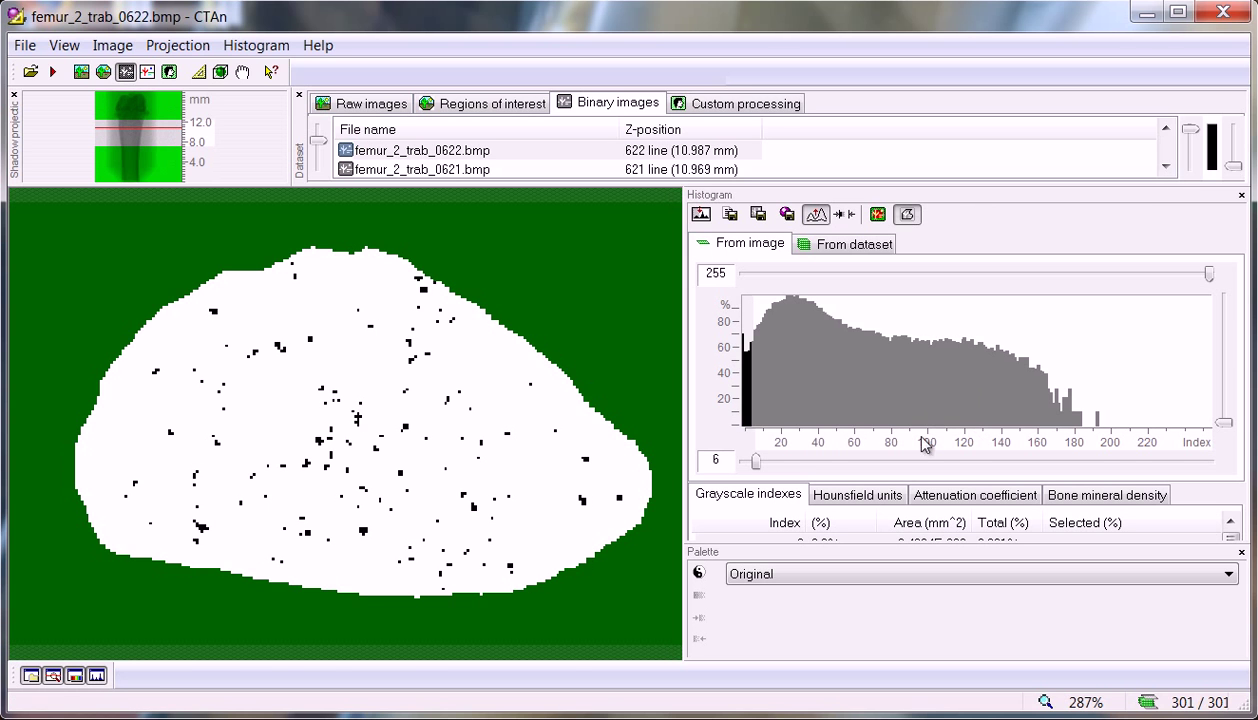
drag(755, 461, 902, 468)
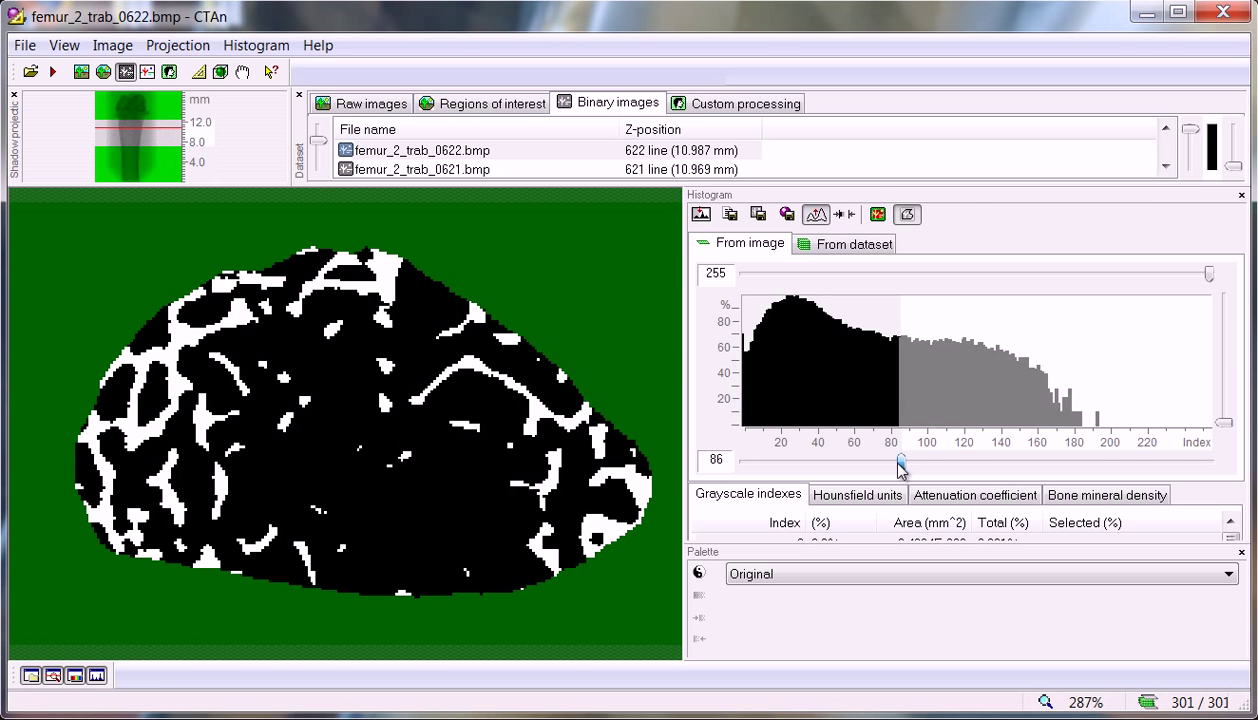
click(736, 104)
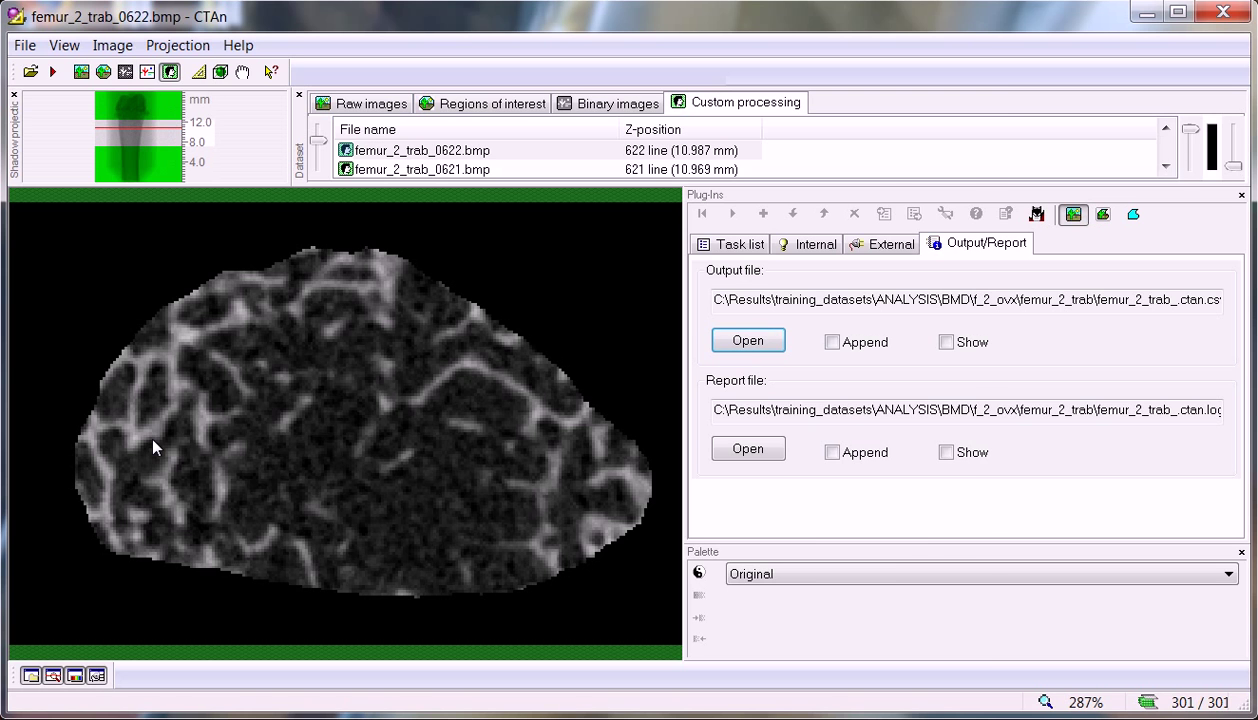
- Load the f_78_cort dataset by opening f_78_cort_0770.bmp
click(30, 72)
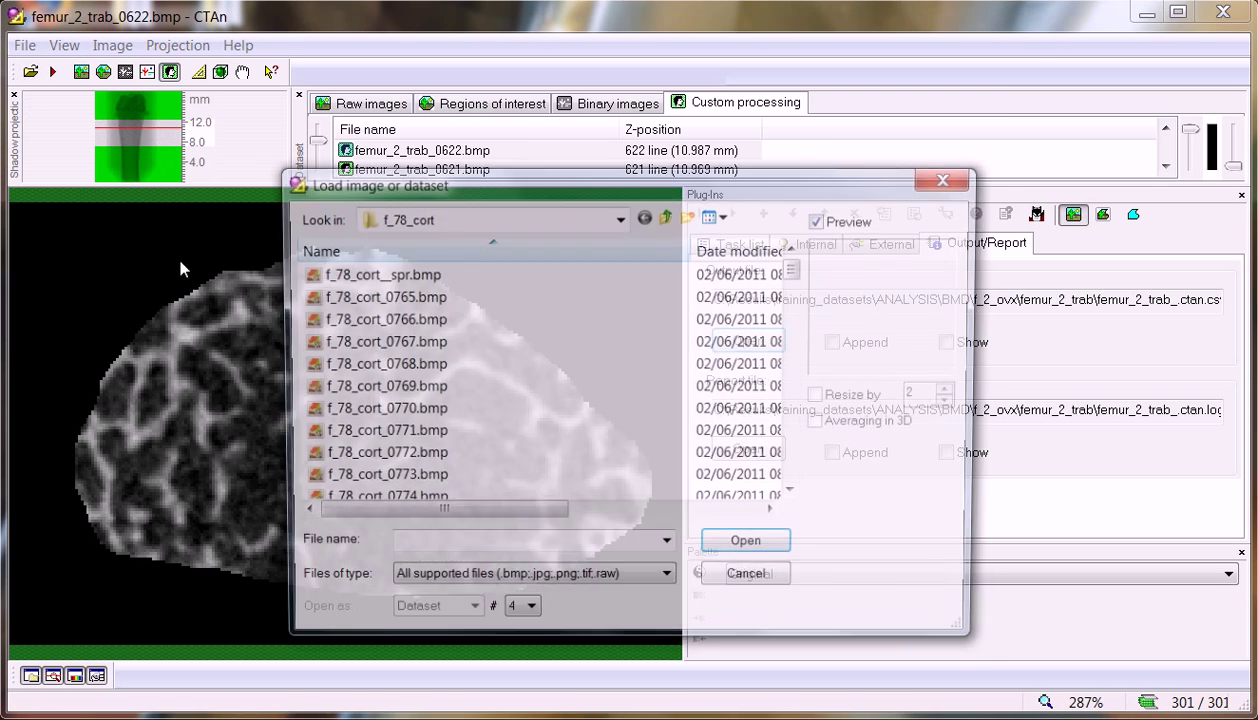
double_click(380, 410)
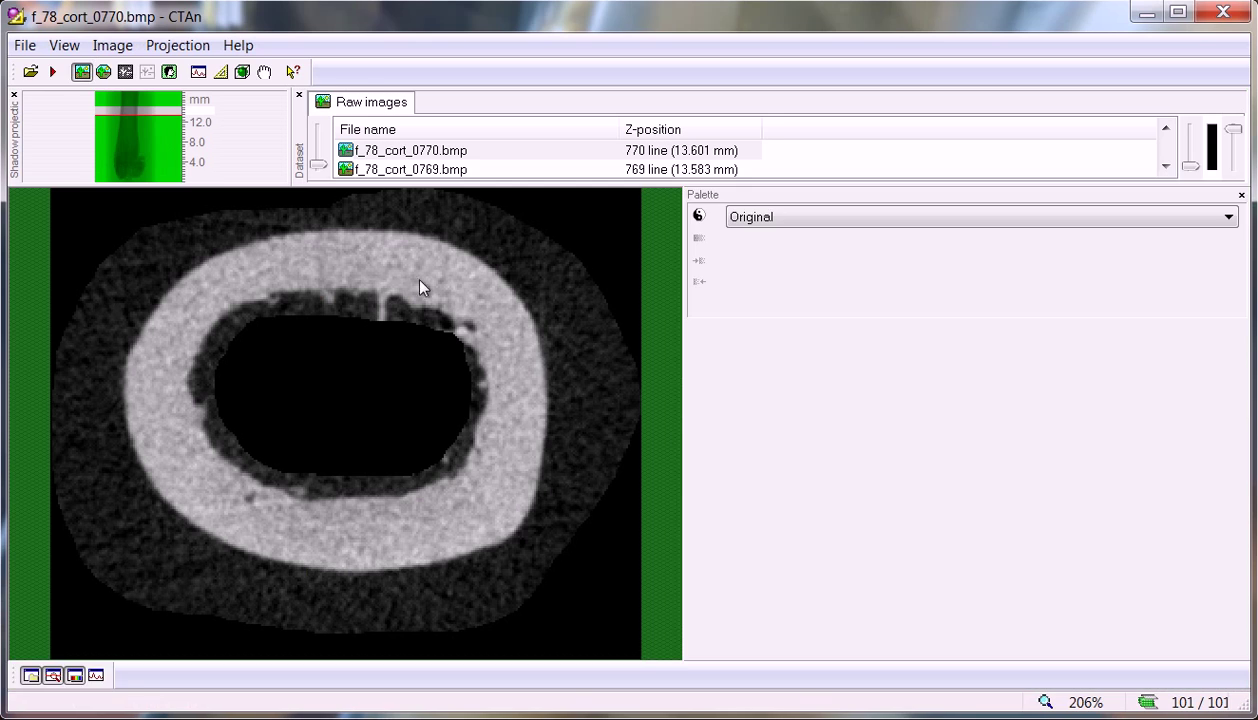